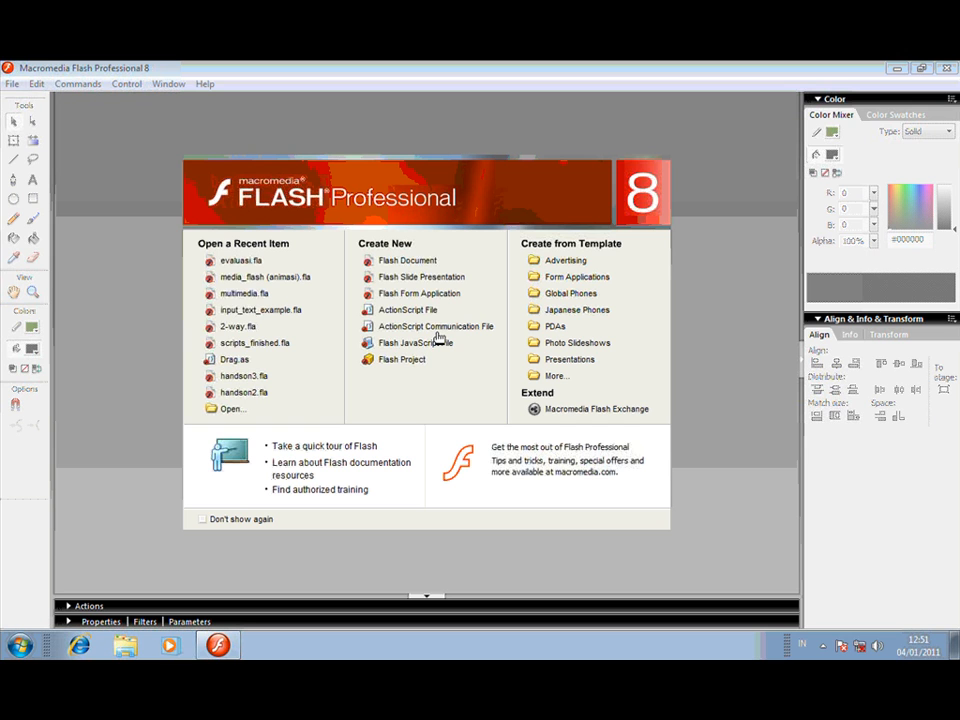
# Create a new Flash document and set its dimensions to 800 x 600 px with a frame rate of 30 fps.
pyautogui.click(402, 261)
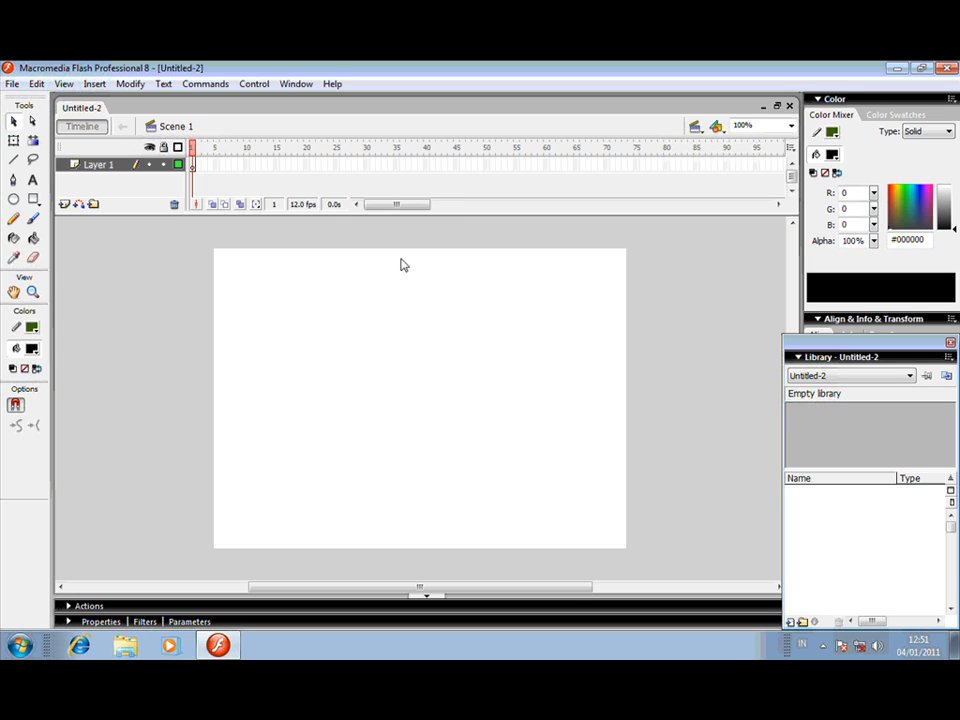
pyautogui.click(100, 622)
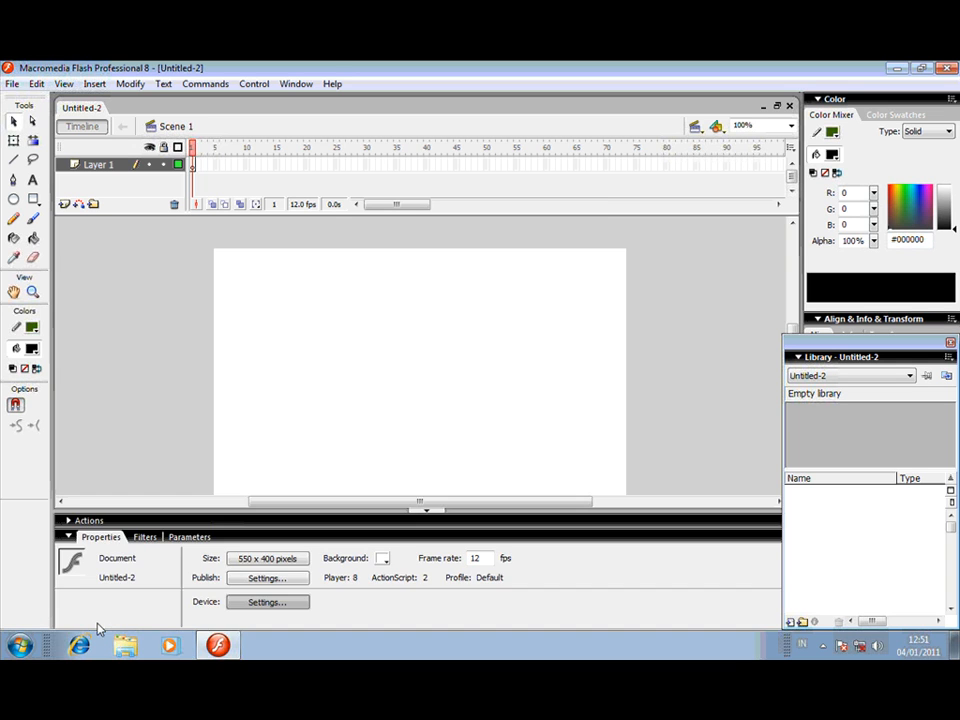
pyautogui.click(265, 560)
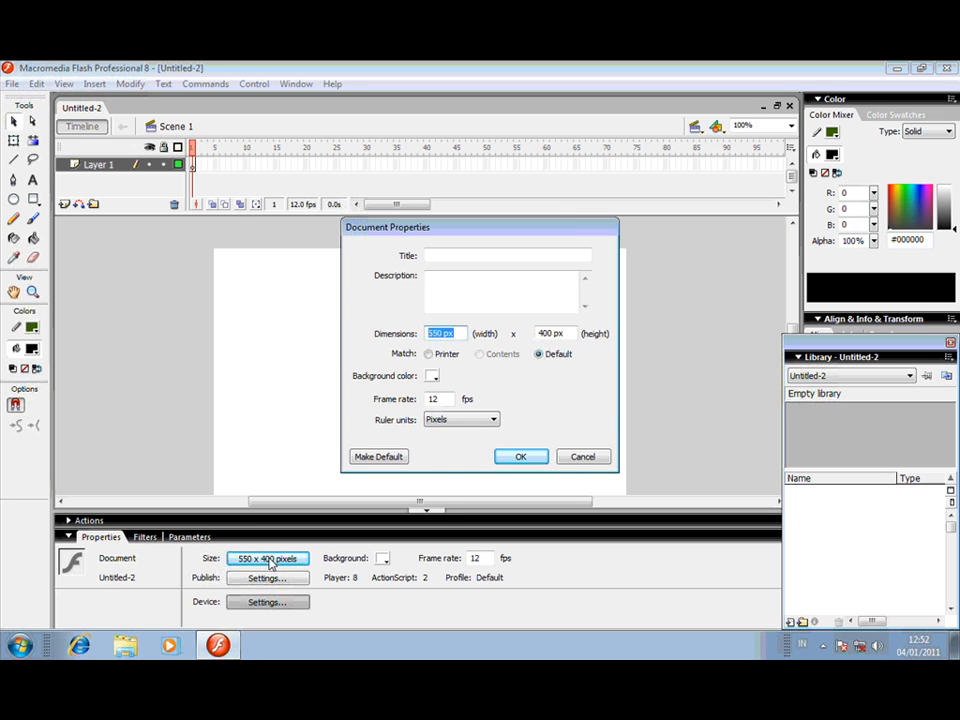
pyautogui.write('800')
pyautogui.moveTo(555, 333); pyautogui.dragTo(510, 336)
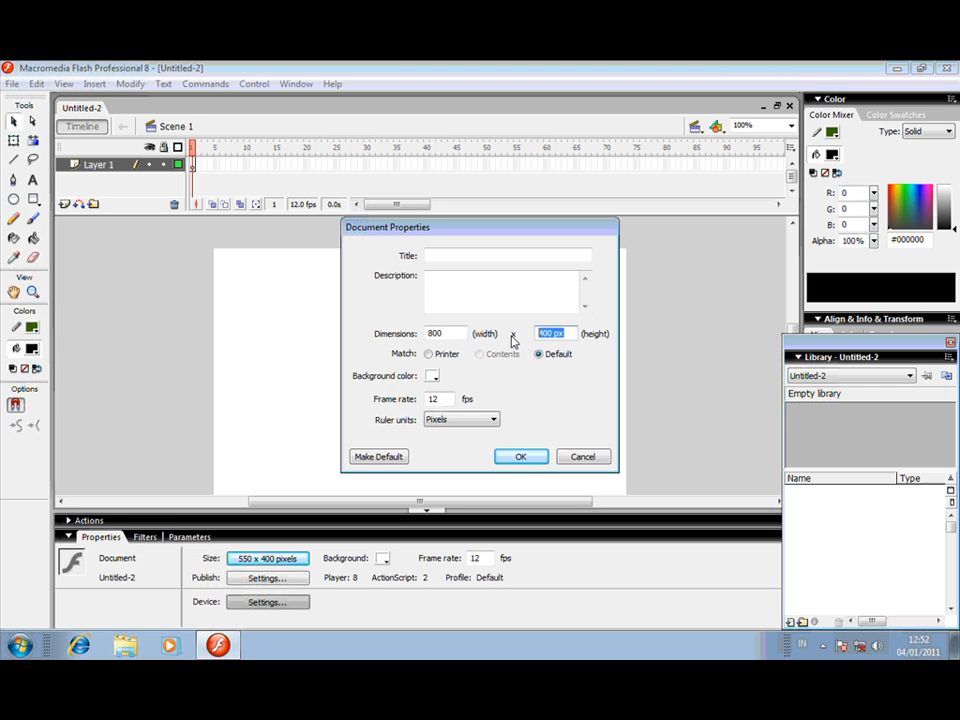
pyautogui.write('600')
pyautogui.doubleClick(433, 398)
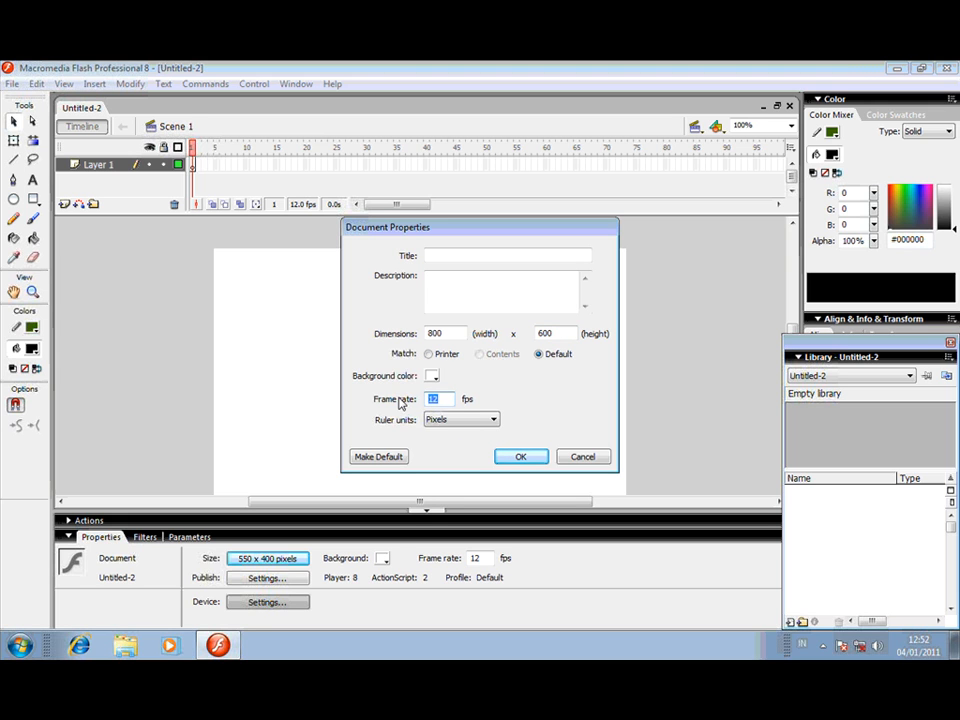
pyautogui.write('30')
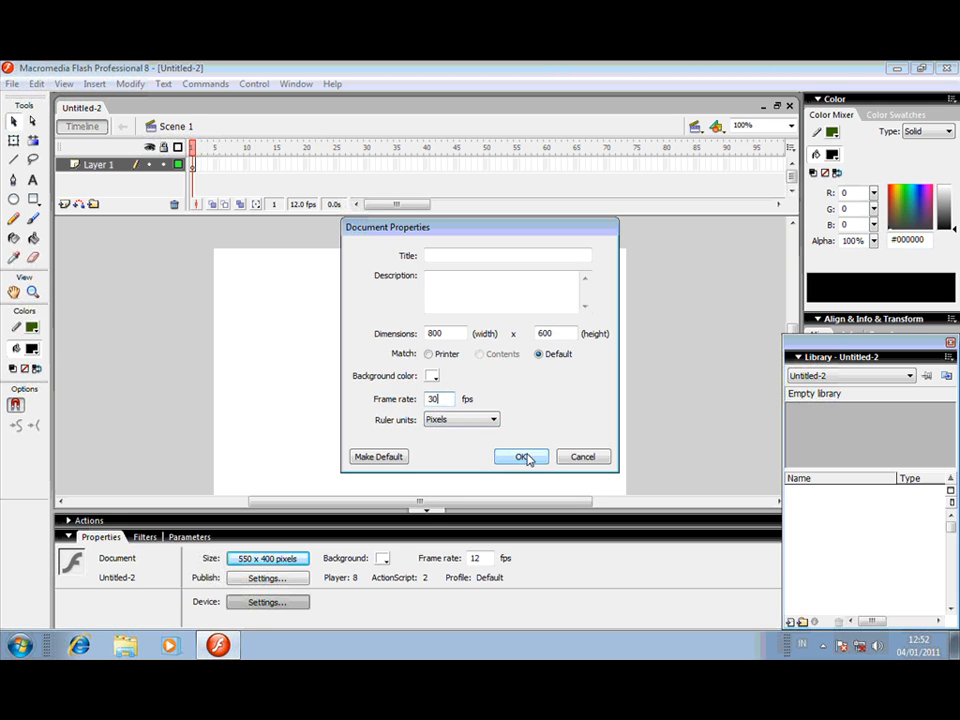
pyautogui.click(527, 457)
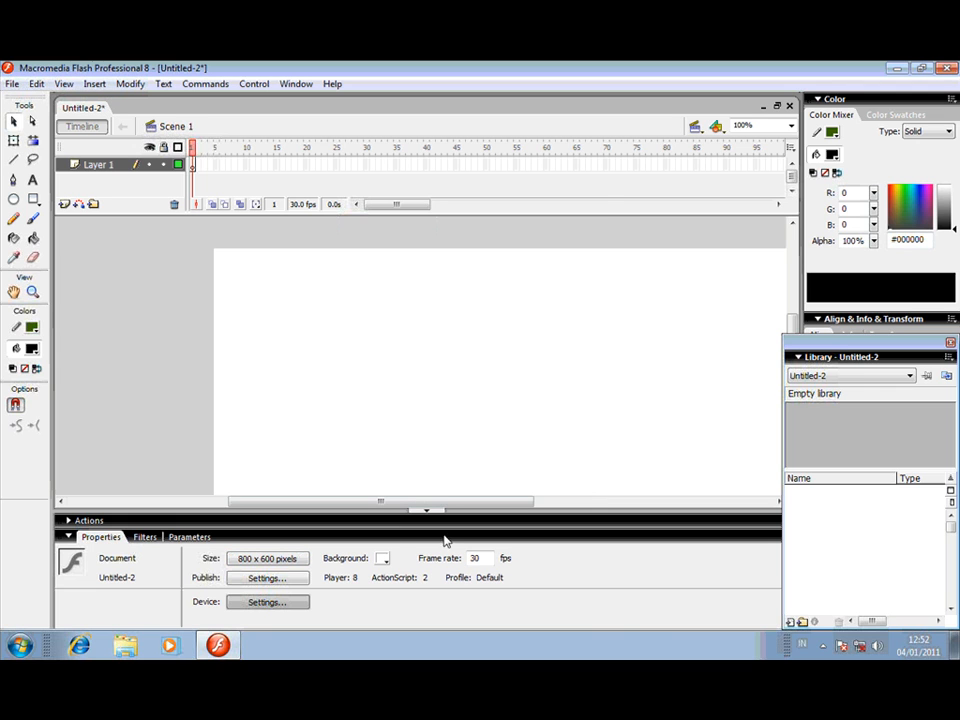
pyautogui.click(68, 537)
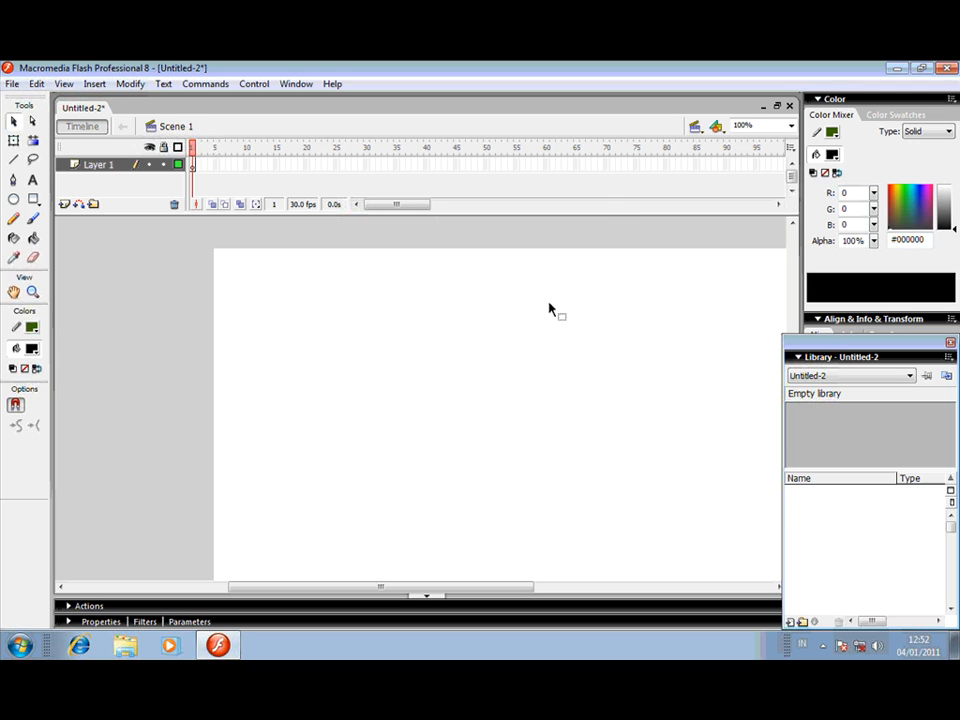
# Insert a second scene into the document.
pyautogui.click(790, 126)
pyautogui.click(781, 139)
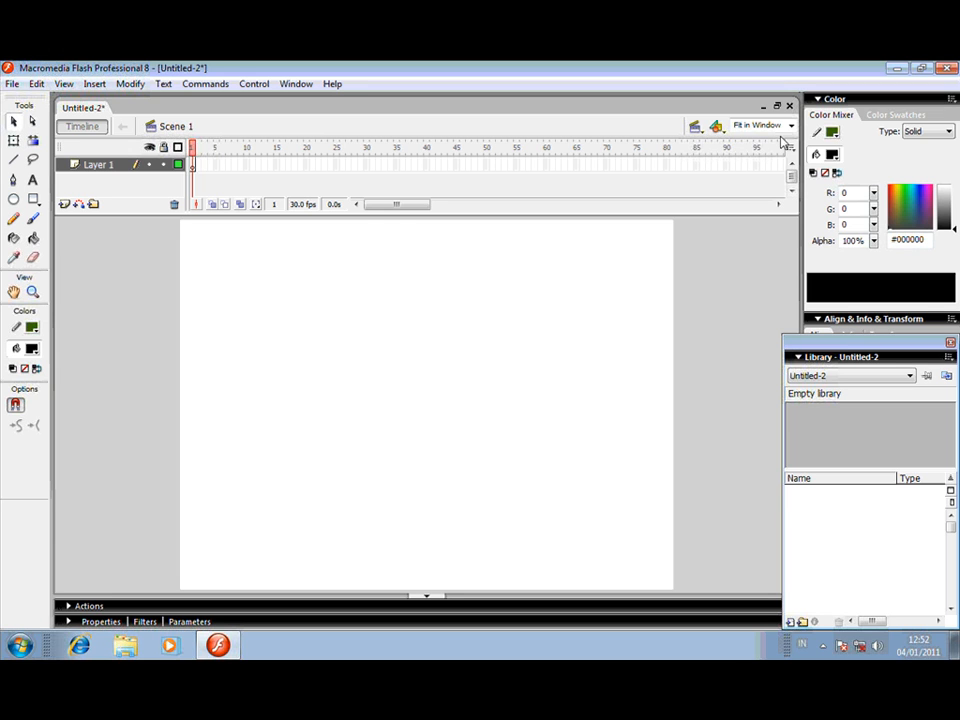
pyautogui.click(695, 127)
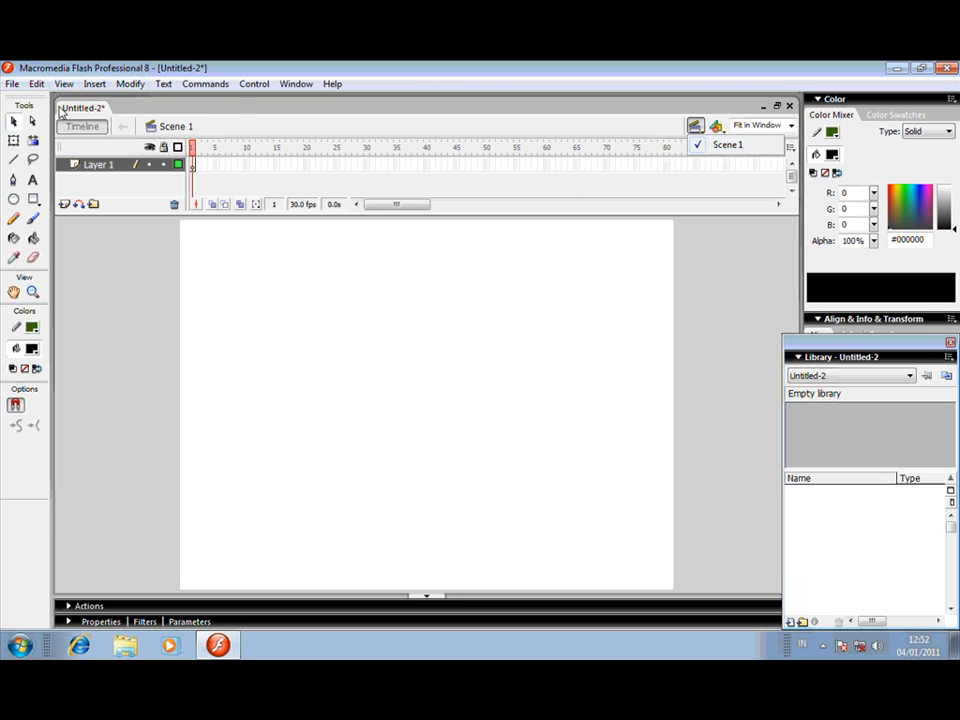
pyautogui.click(94, 84)
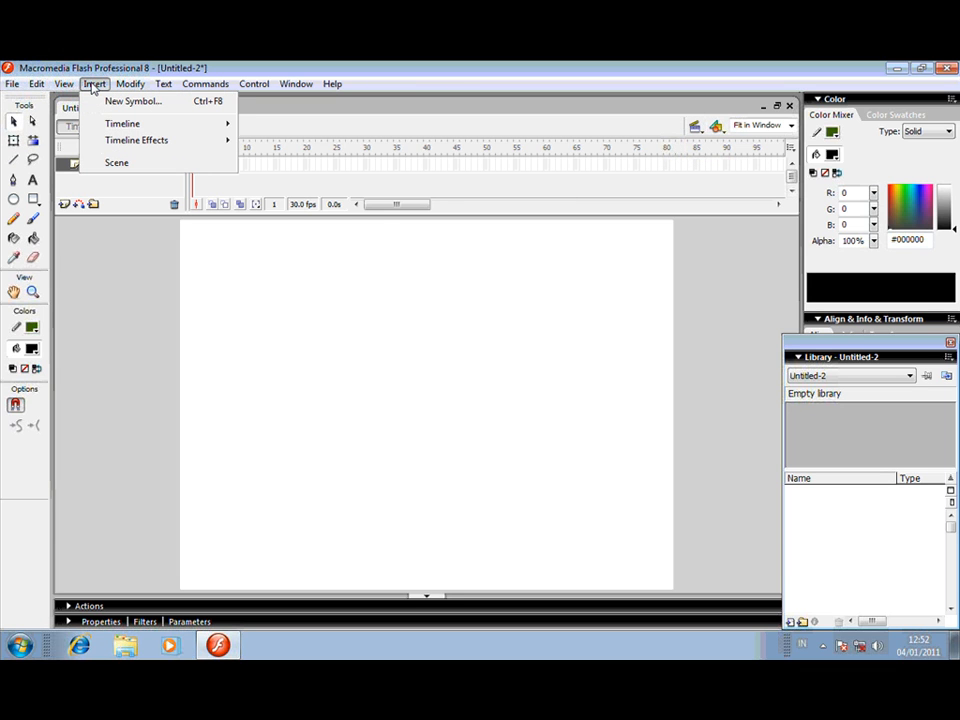
pyautogui.click(118, 163)
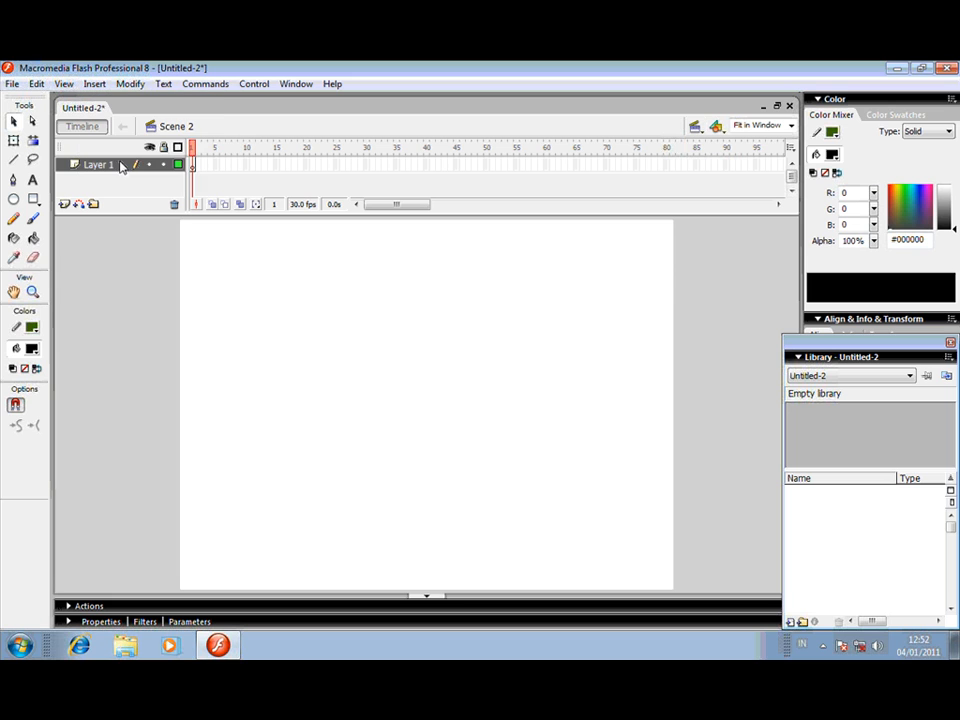
pyautogui.click(695, 126)
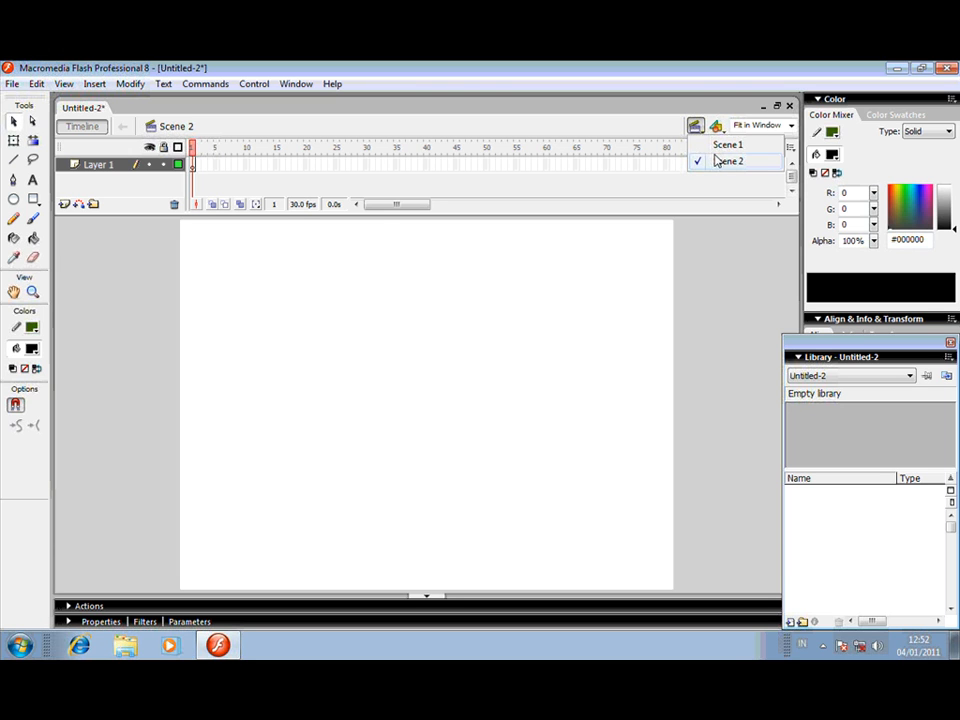
# Open the Scene panel, place it over the stage, and add a third scene.
pyautogui.click(290, 86)
pyautogui.click(290, 86)
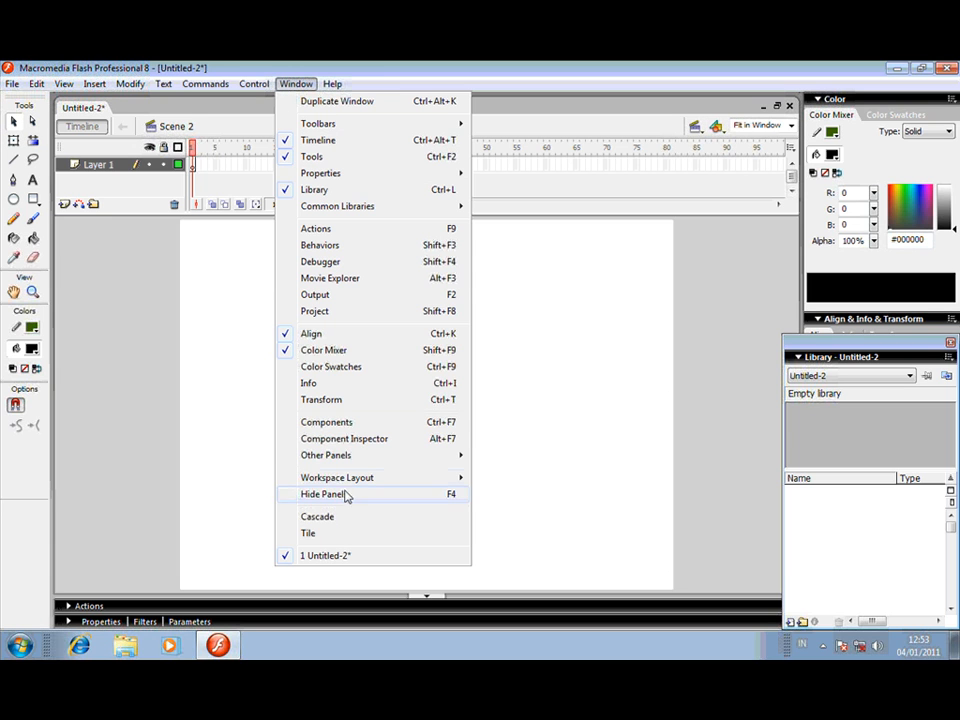
pyautogui.moveTo(356, 460)
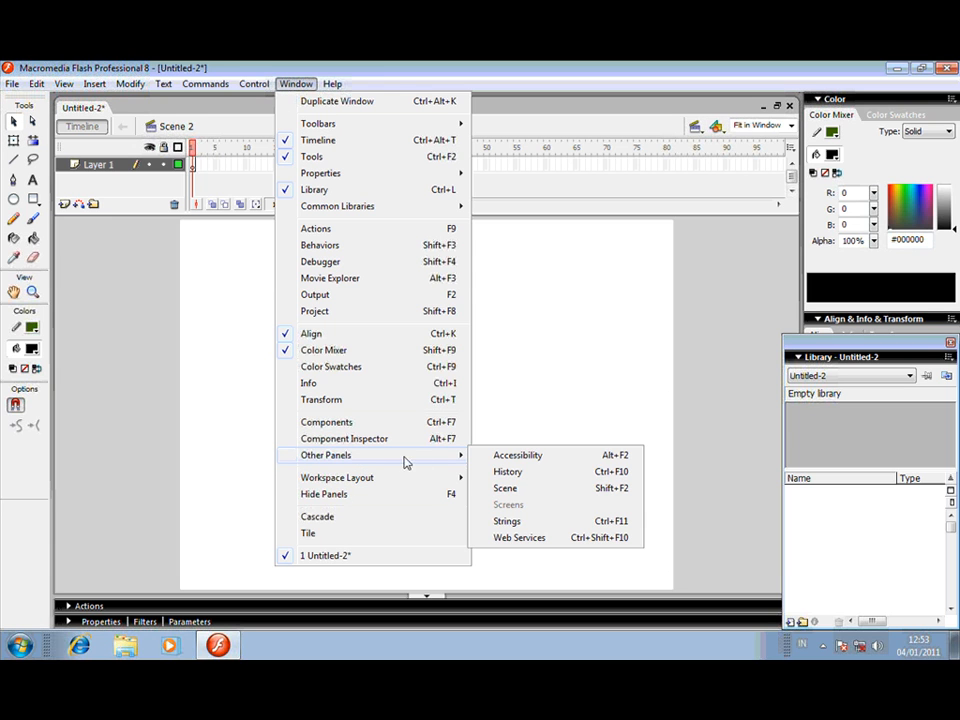
pyautogui.click(562, 494)
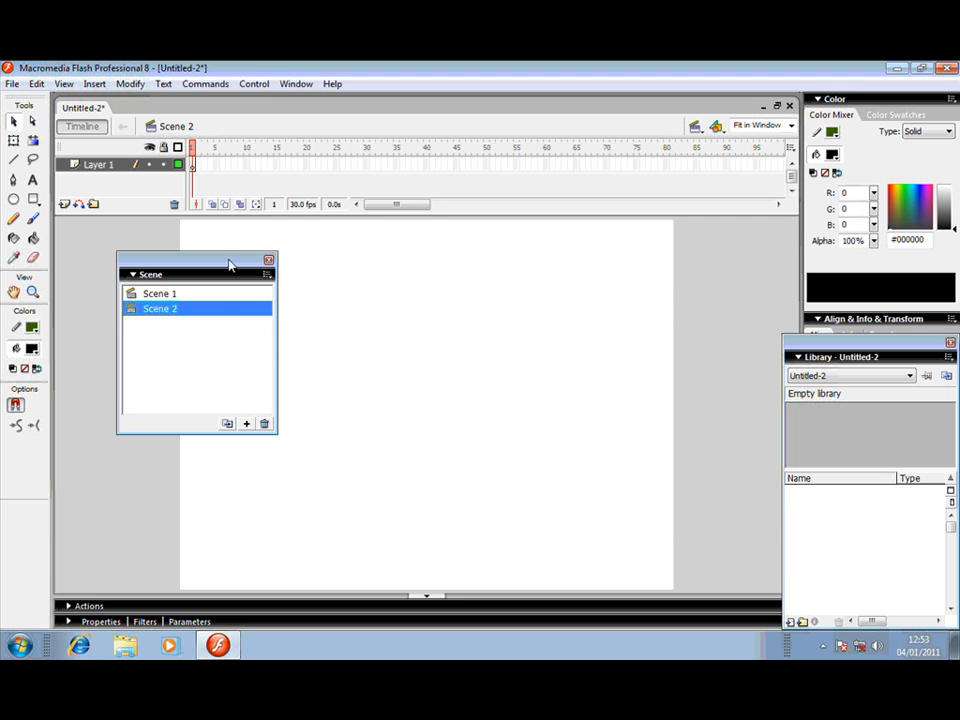
pyautogui.moveTo(229, 262); pyautogui.dragTo(570, 244)
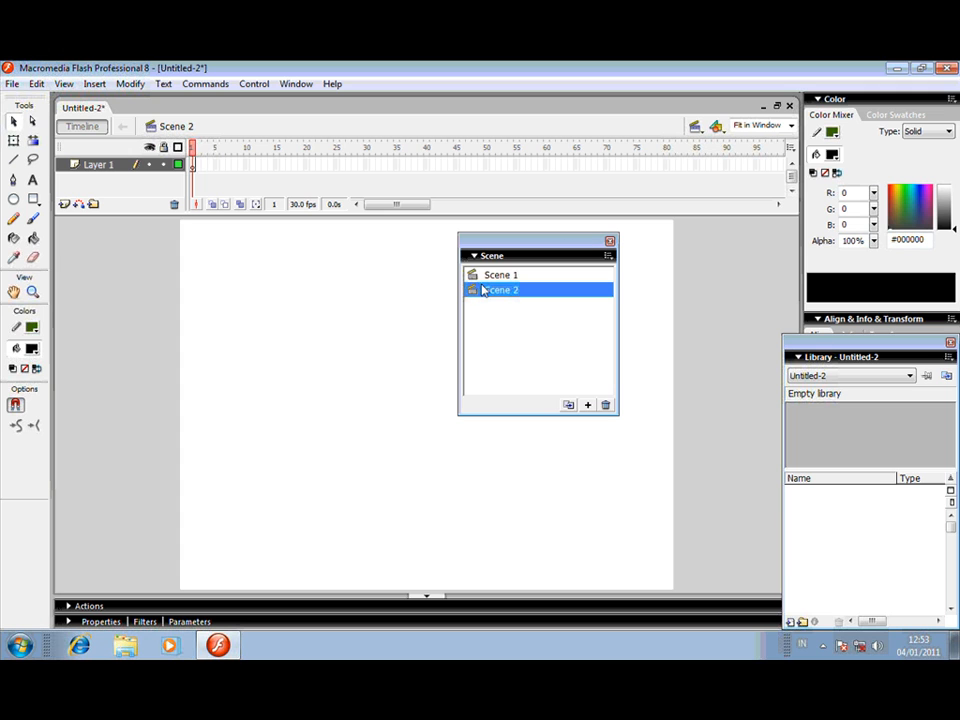
pyautogui.click(588, 405)
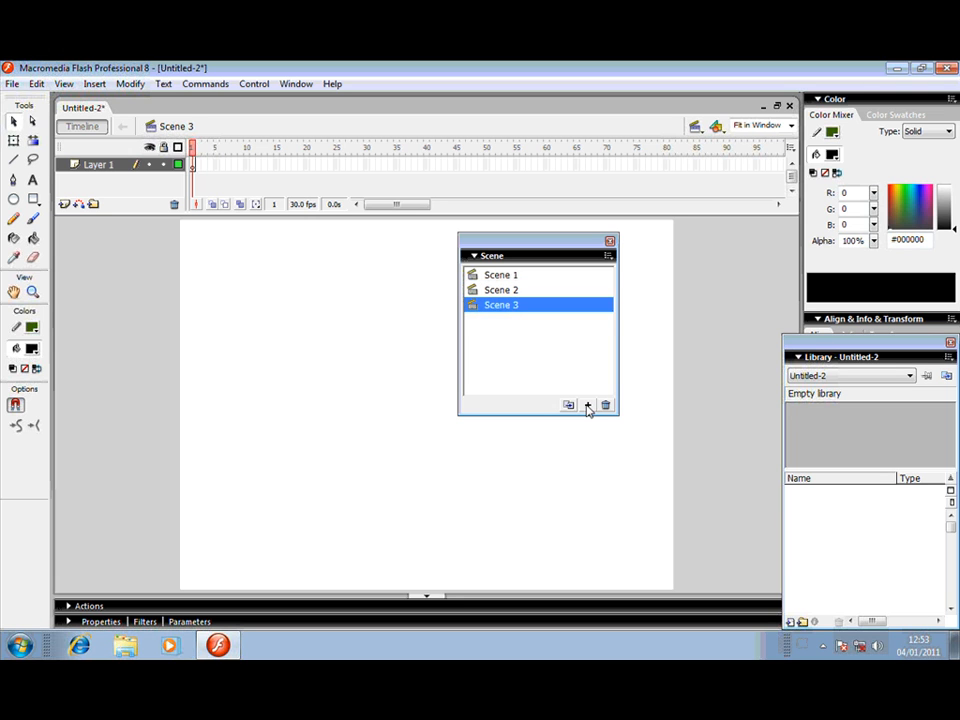
# Add a fourth scene to the scene list and delete it again.
pyautogui.click(588, 405)
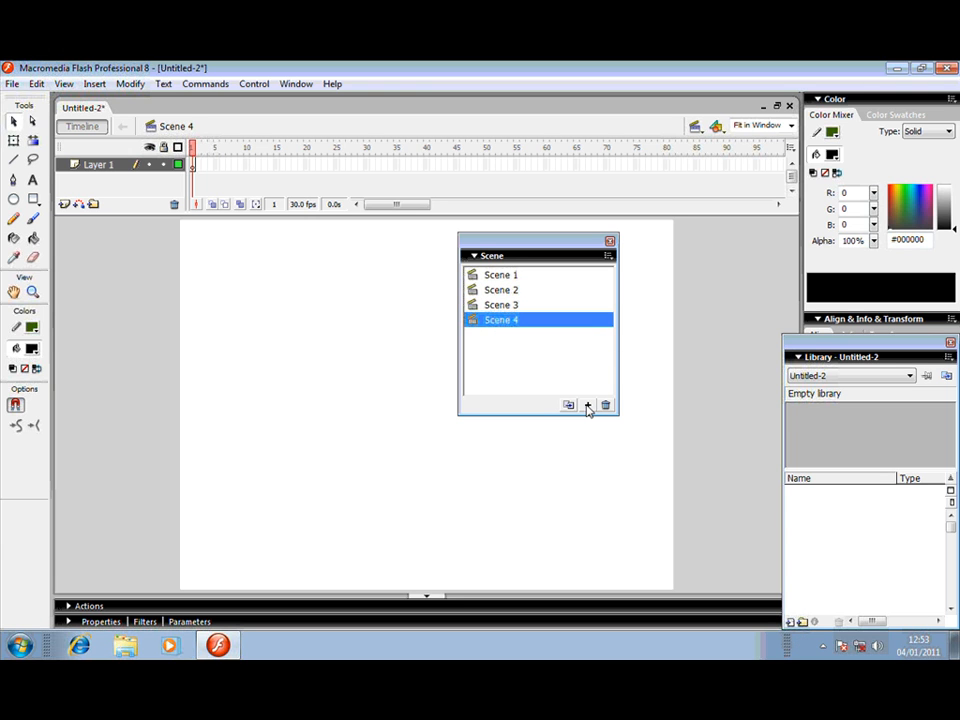
pyautogui.click(605, 405)
pyautogui.click(543, 389)
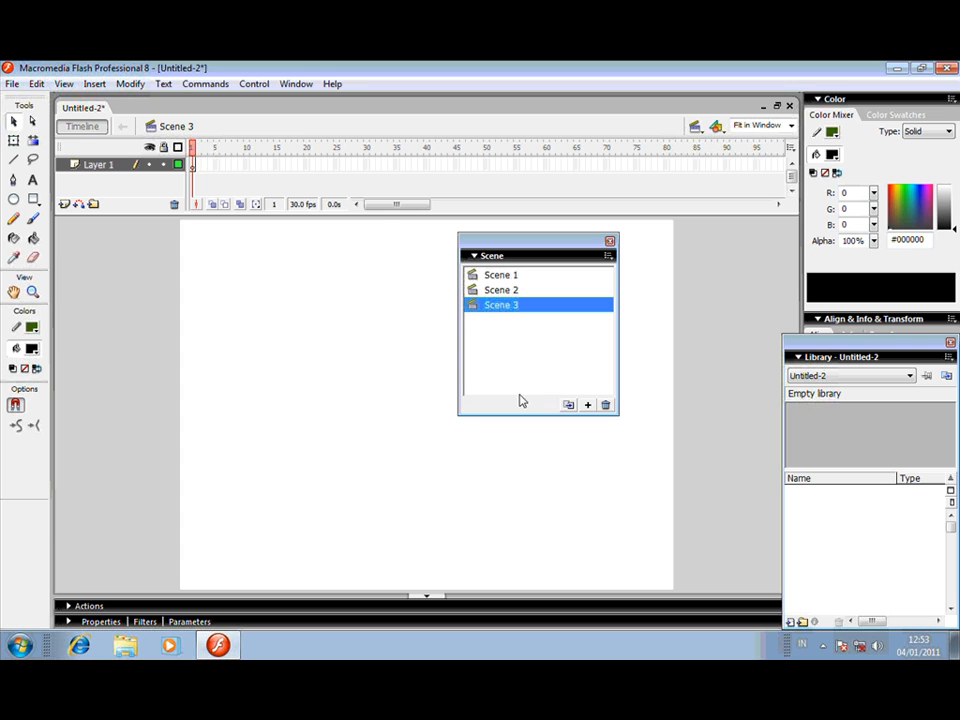
# Rename the three scenes in order as "loading", "menu" and "standar".
pyautogui.doubleClick(504, 279)
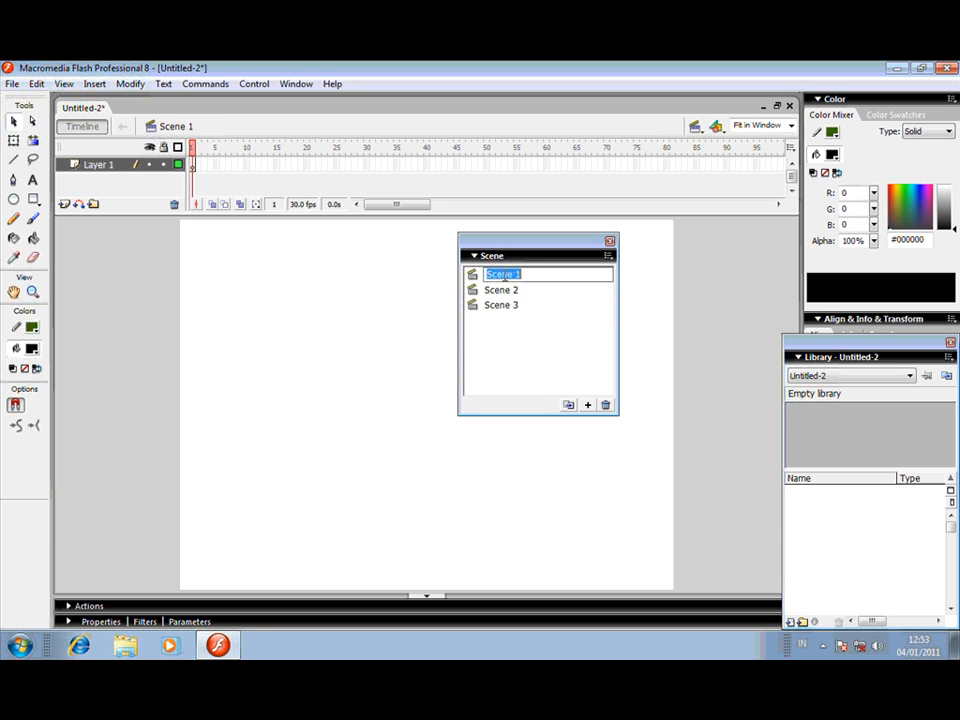
pyautogui.write('loading')
pyautogui.doubleClick(515, 290)
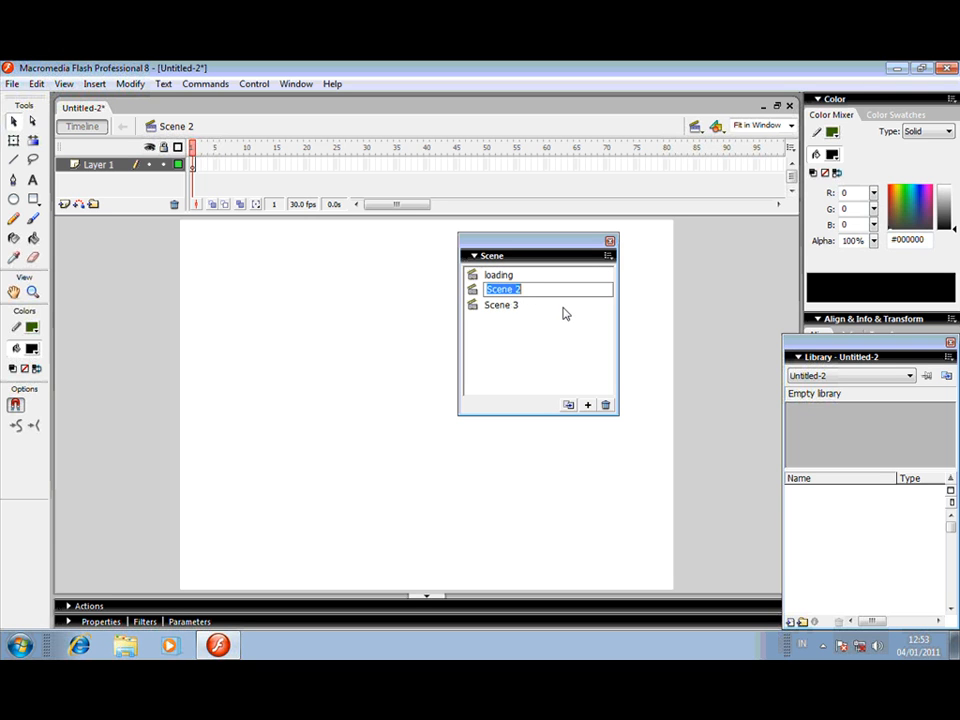
pyautogui.write('menu')
pyautogui.doubleClick(500, 306)
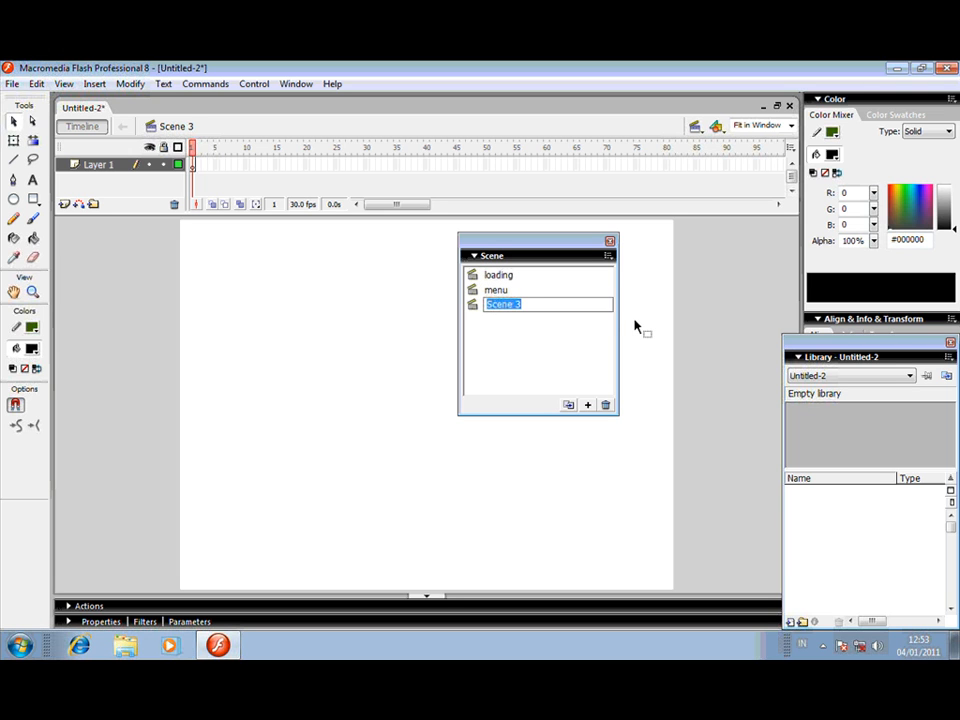
pyautogui.write('standar')
pyautogui.press('Return')
# Add a scene after "standar" and name it "materi".
pyautogui.click(588, 405)
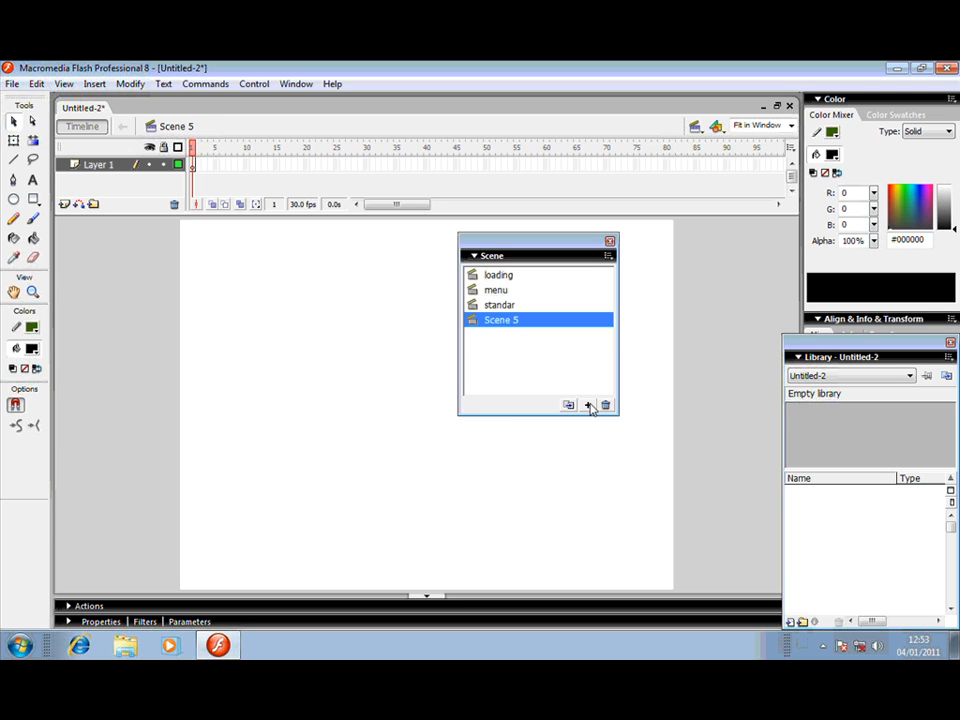
pyautogui.doubleClick(505, 320)
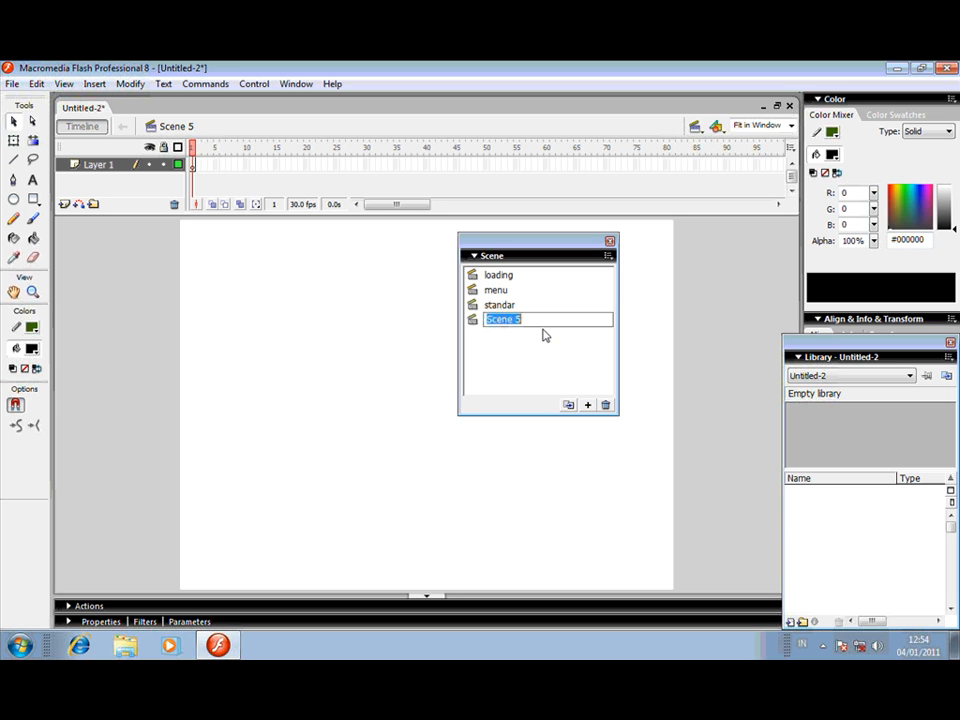
pyautogui.write('materi')
pyautogui.press('Return')
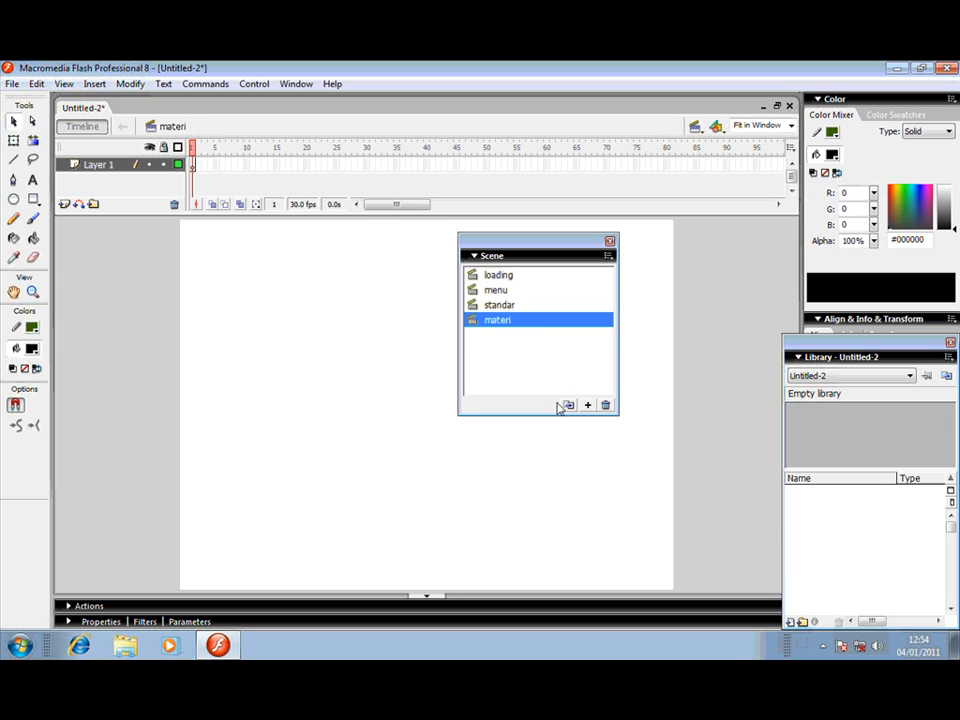
# Add a scene after "materi" and name it "evaluasi".
pyautogui.click(588, 405)
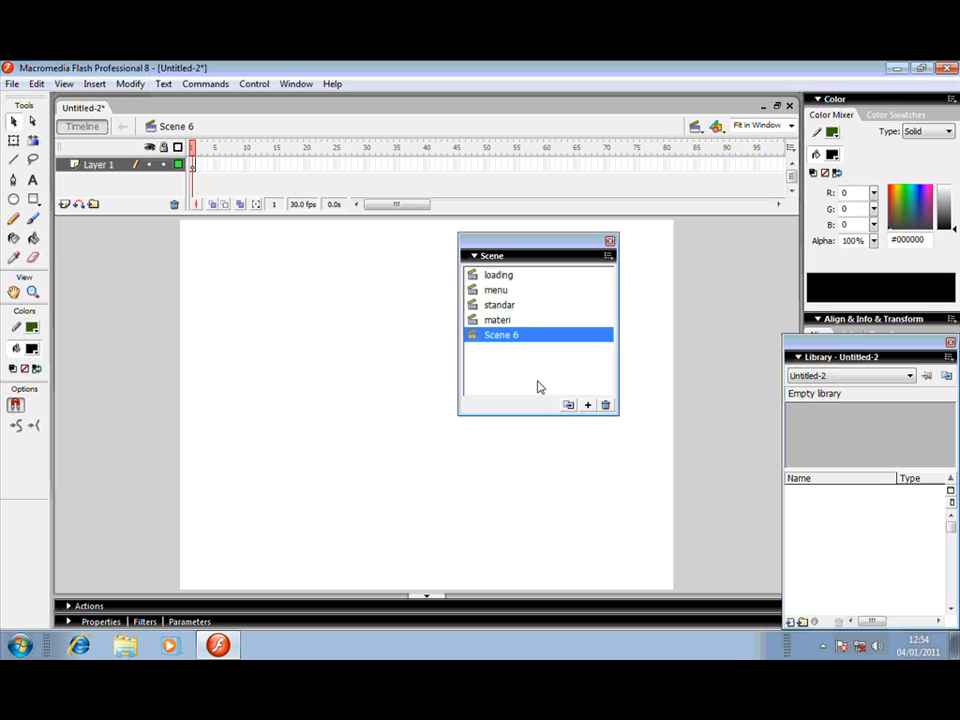
pyautogui.doubleClick(493, 336)
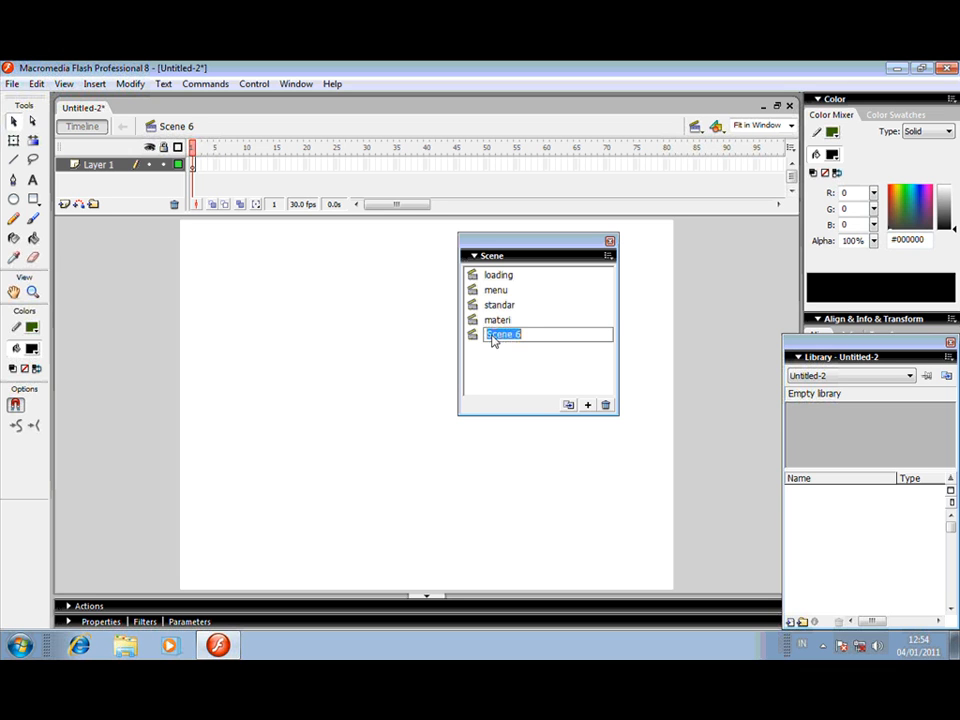
pyautogui.write('evaluasi')
pyautogui.press('Return')
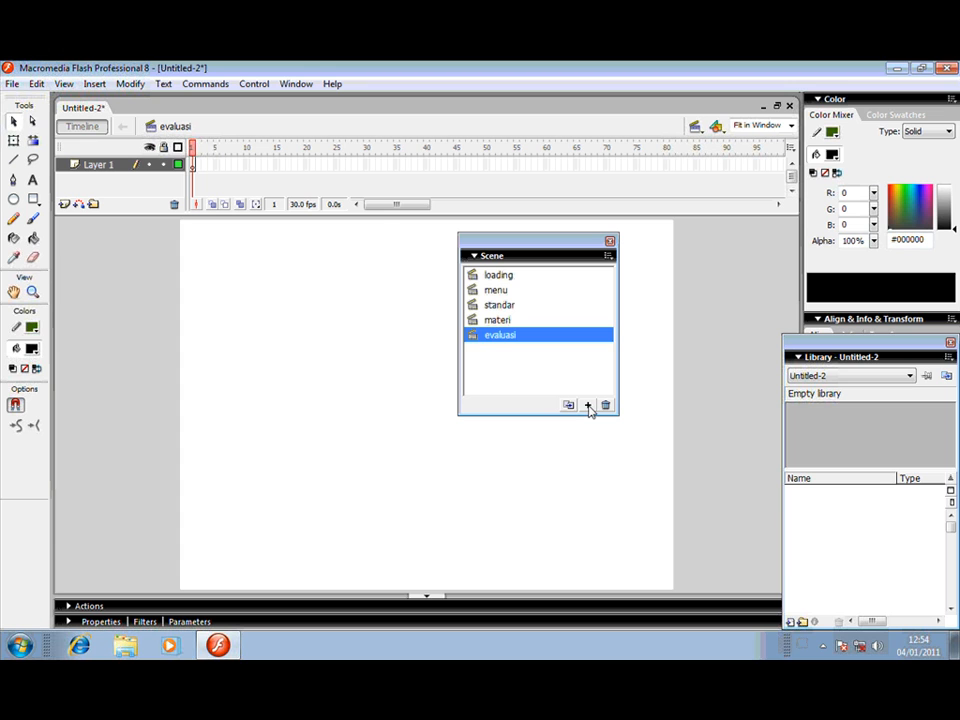
# Add a scene after "evaluasi" and name it "profil".
pyautogui.click(588, 405)
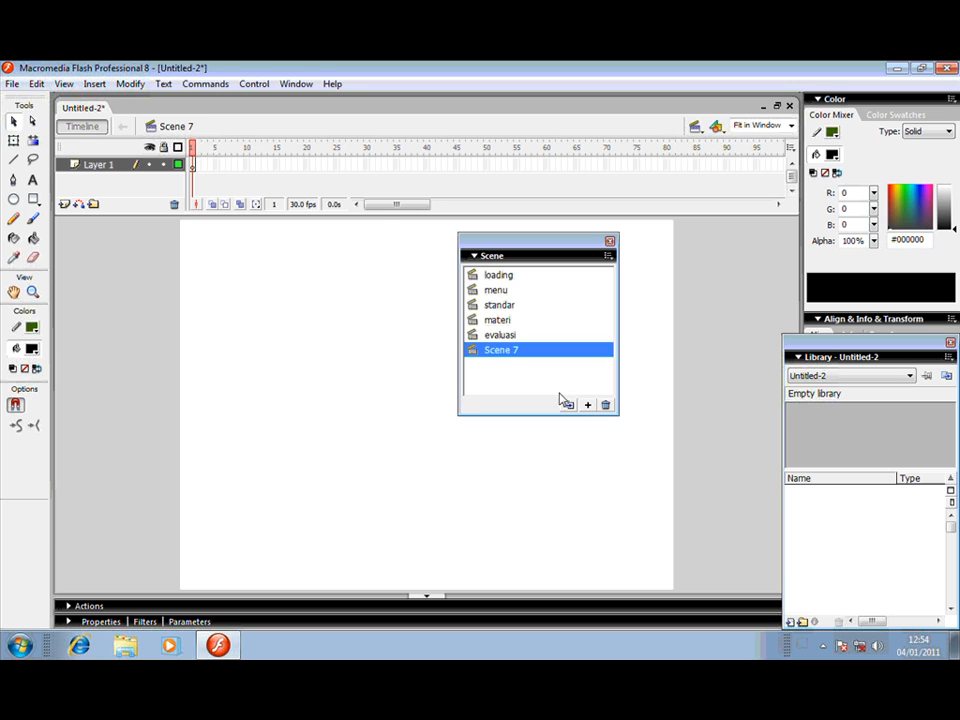
pyautogui.doubleClick(500, 350)
pyautogui.write('profi')
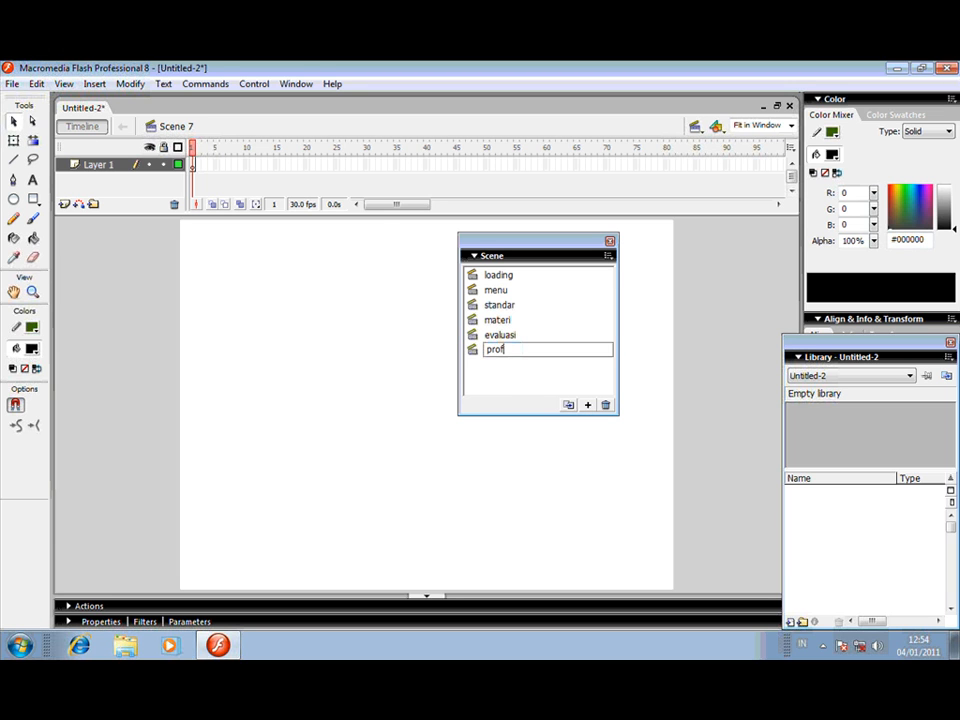
pyautogui.write('l')
pyautogui.press('Return')
# Add a final scene named "keluar" after "profil" and close the Scene panel.
pyautogui.click(588, 405)
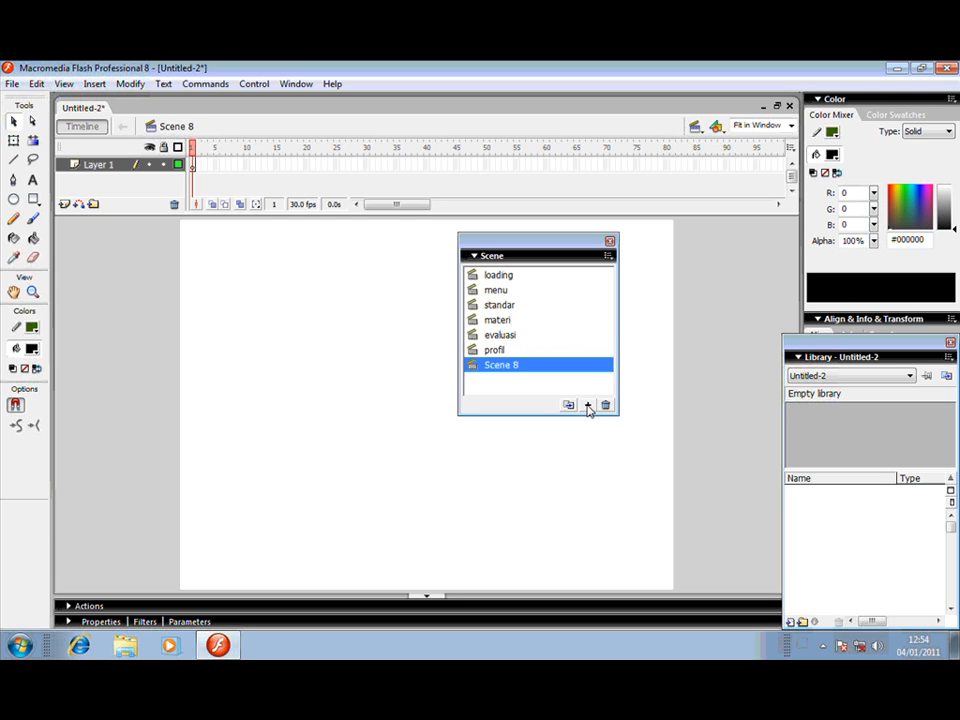
pyautogui.doubleClick(503, 365)
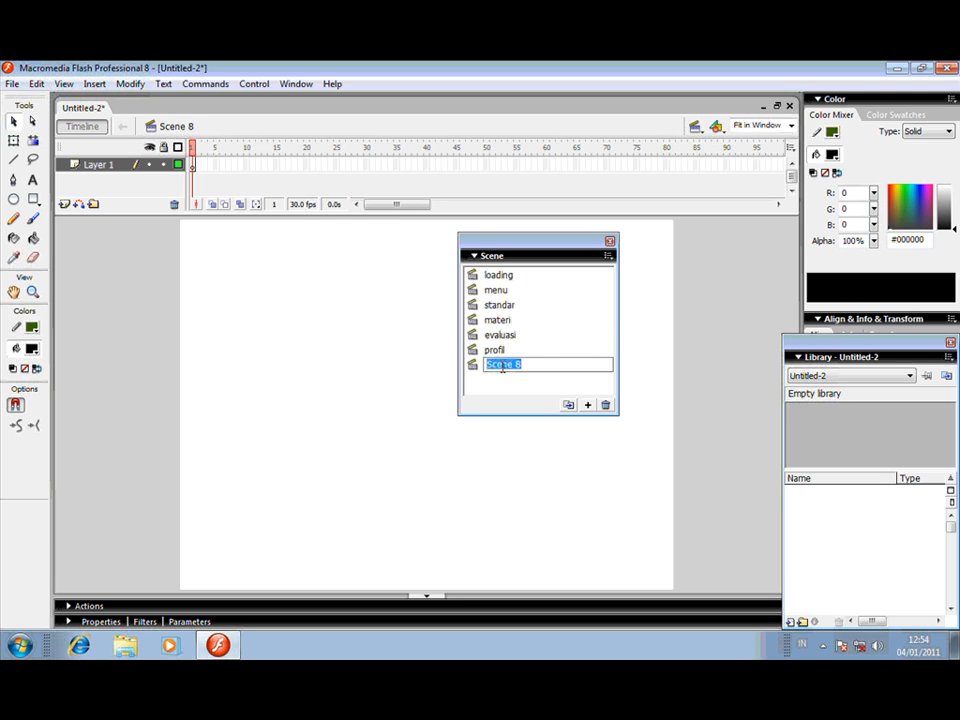
pyautogui.write('keluar')
pyautogui.click(521, 390)
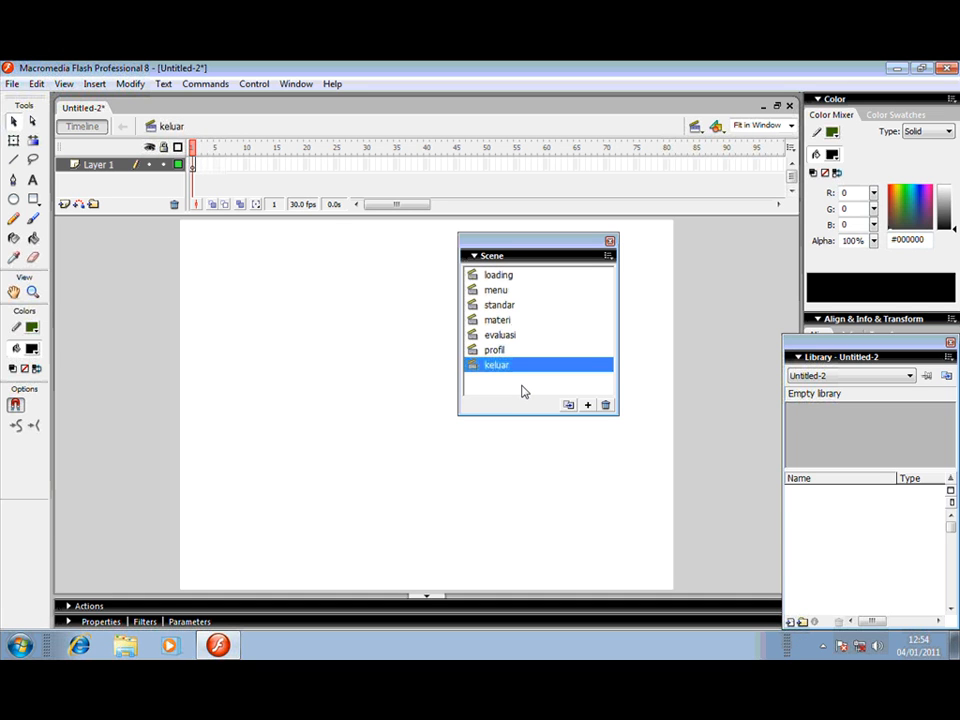
pyautogui.click(610, 242)
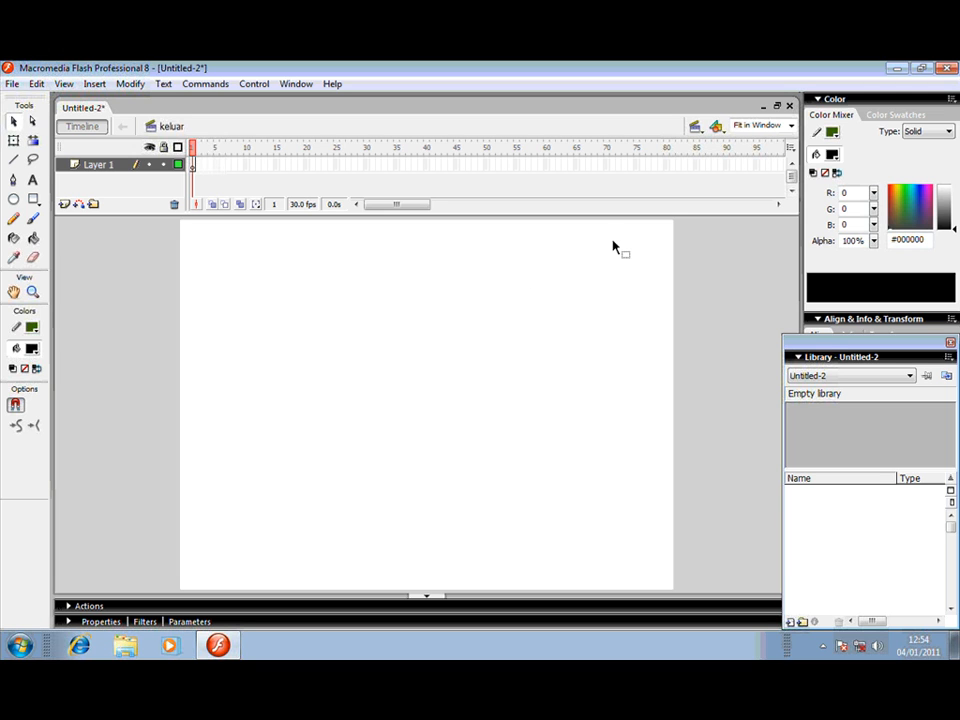
# Reopen the Scene panel, try moving "keluar" ahead of "loading", return it to the end of the list, and close the panel.
pyautogui.click(694, 129)
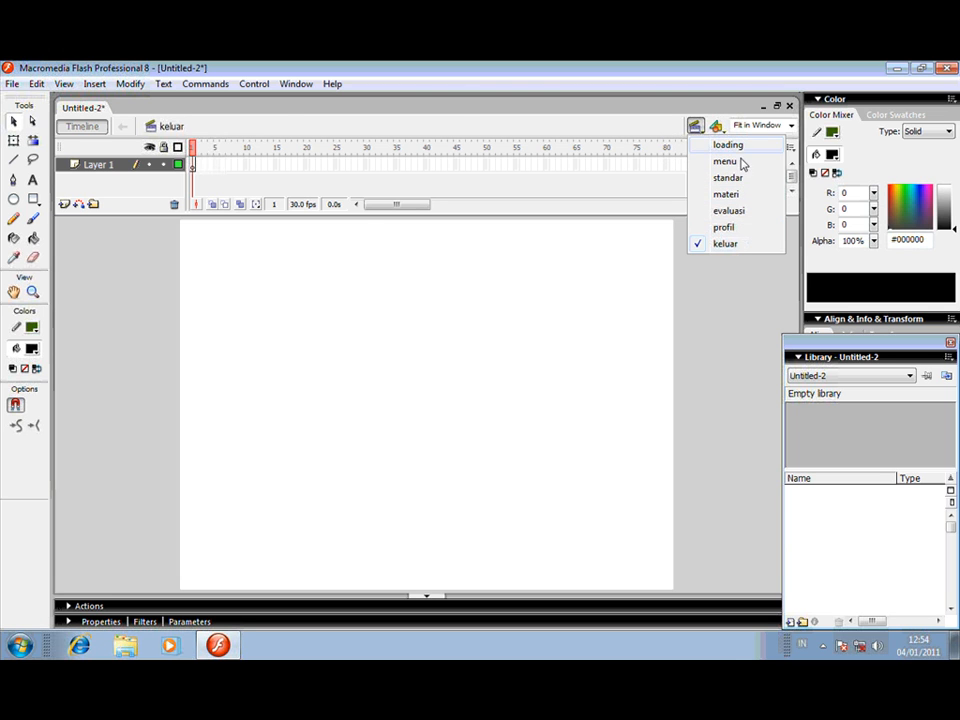
pyautogui.click(296, 84)
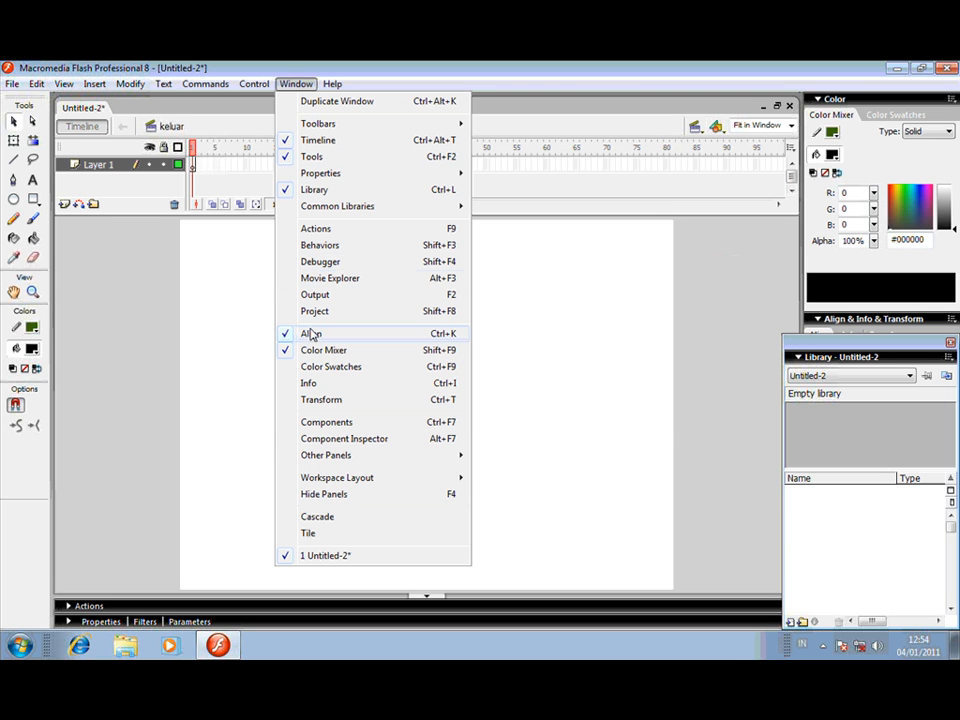
pyautogui.moveTo(332, 456)
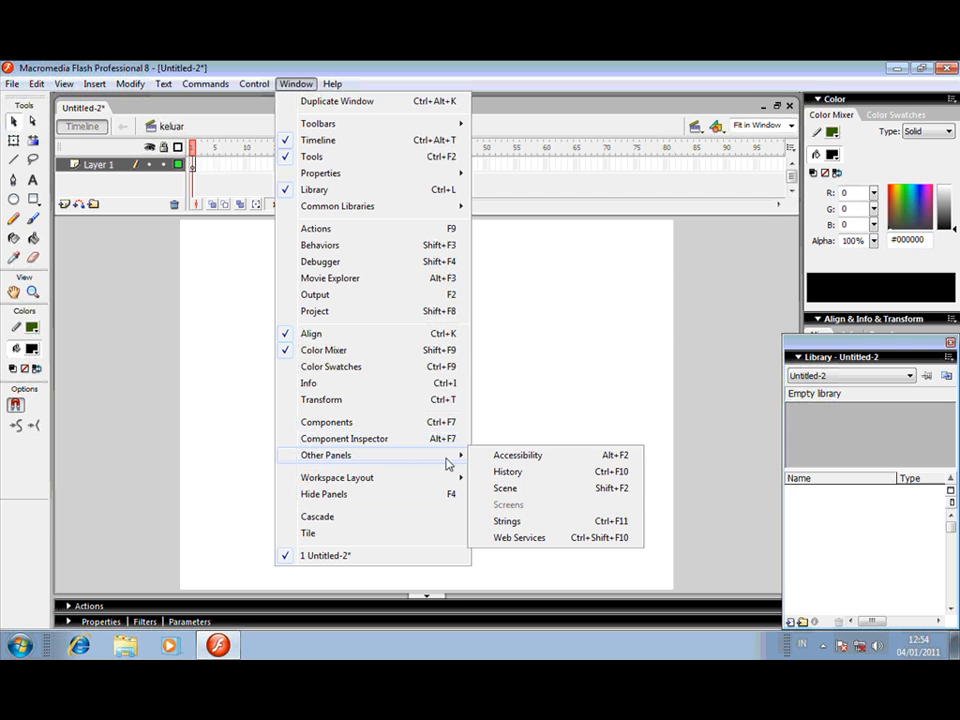
pyautogui.click(514, 491)
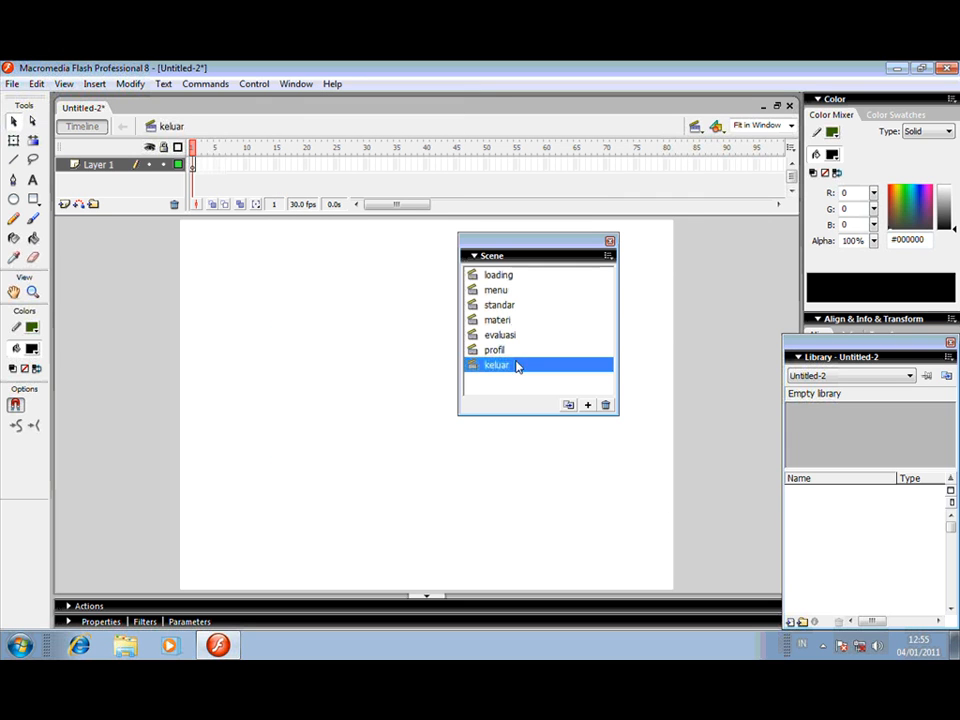
pyautogui.moveTo(500, 369); pyautogui.dragTo(506, 272)
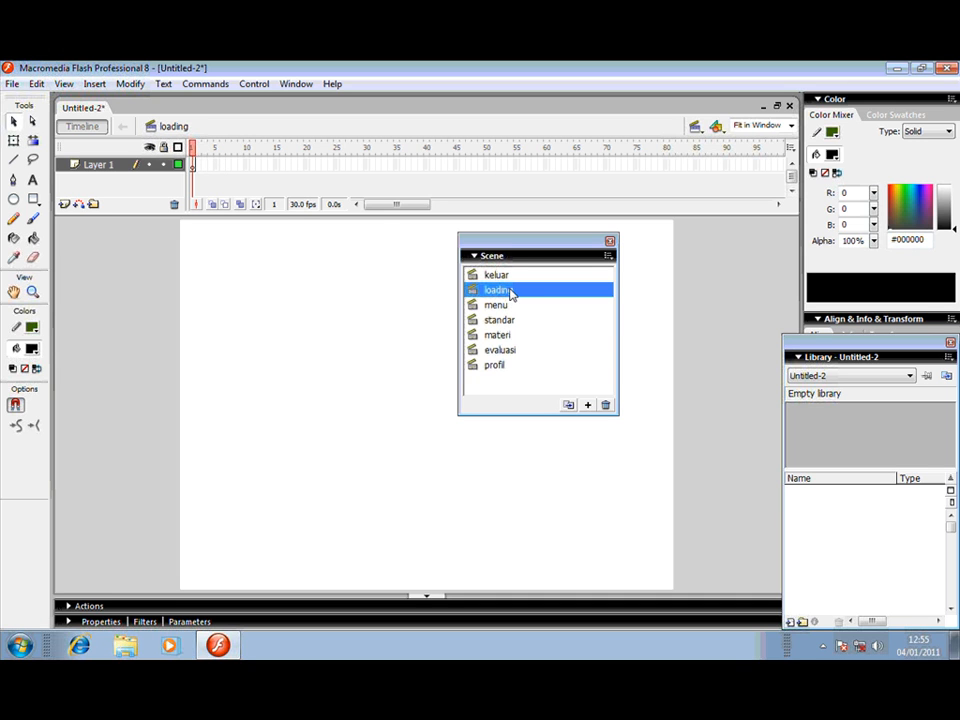
pyautogui.moveTo(510, 292); pyautogui.dragTo(531, 395)
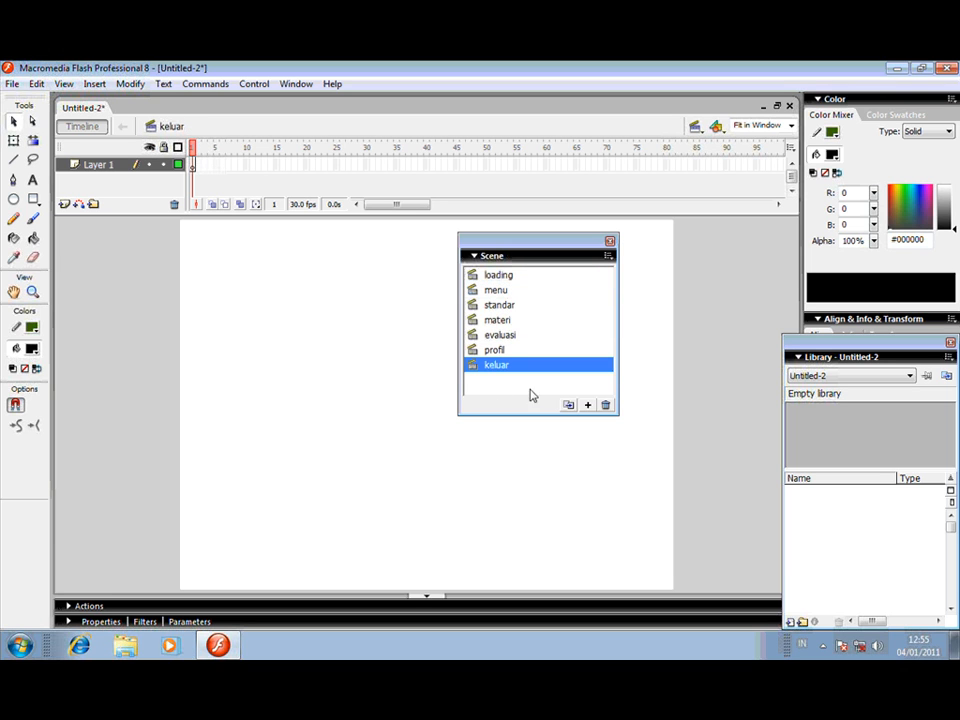
pyautogui.click(609, 241)
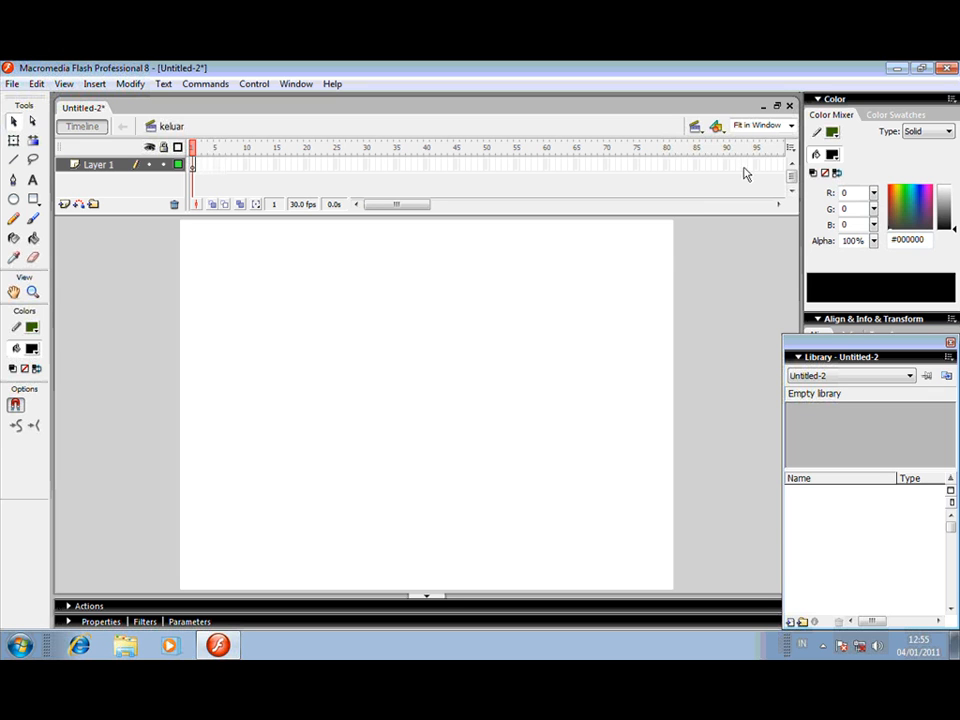
# In the "loading" scene, draw a long, thin red (#FF0000) rectangle without a stroke near the lower edge of the stage.
pyautogui.click(695, 127)
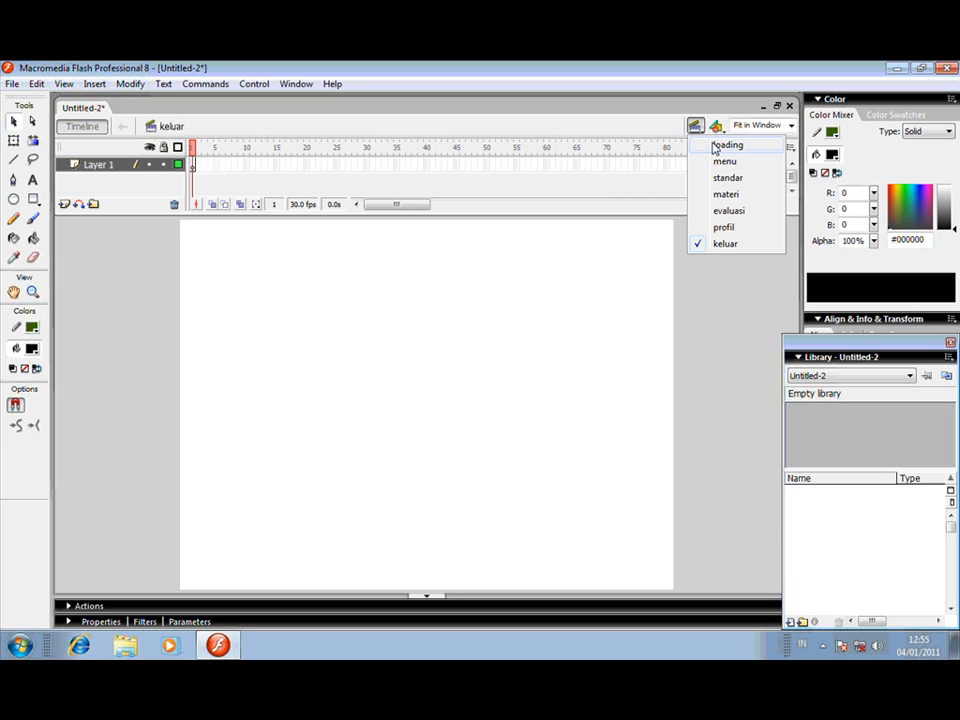
pyautogui.click(743, 148)
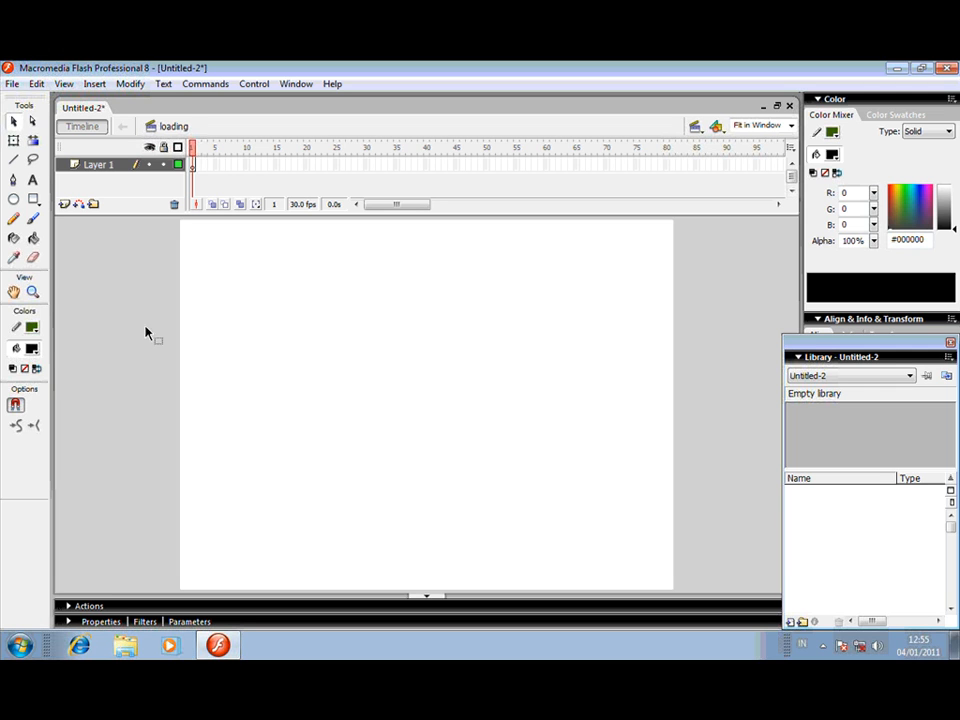
pyautogui.click(33, 200)
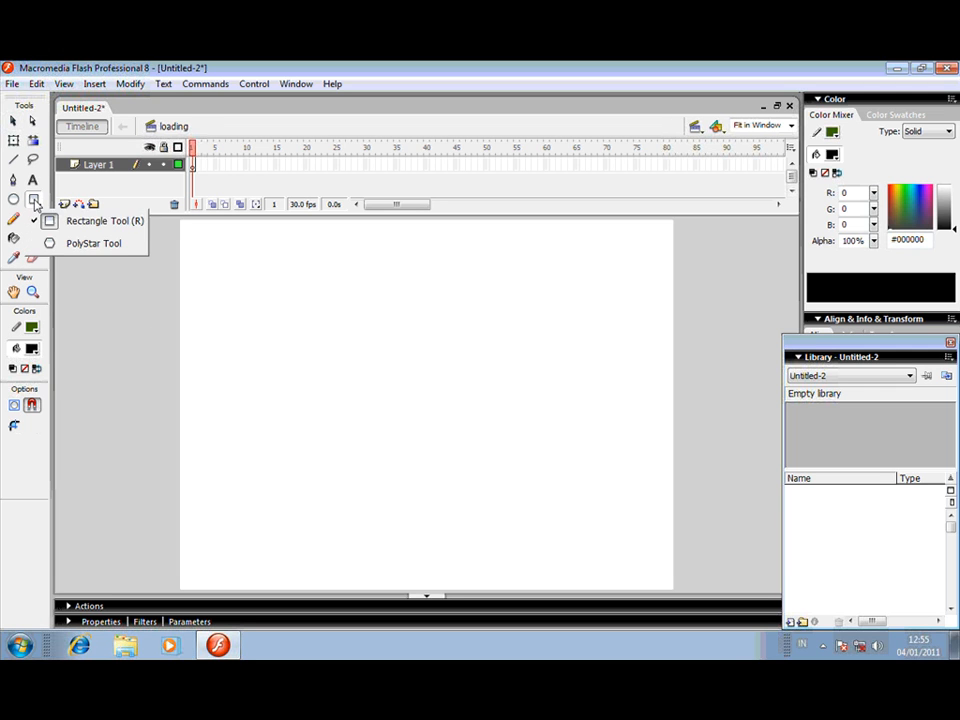
pyautogui.click(83, 223)
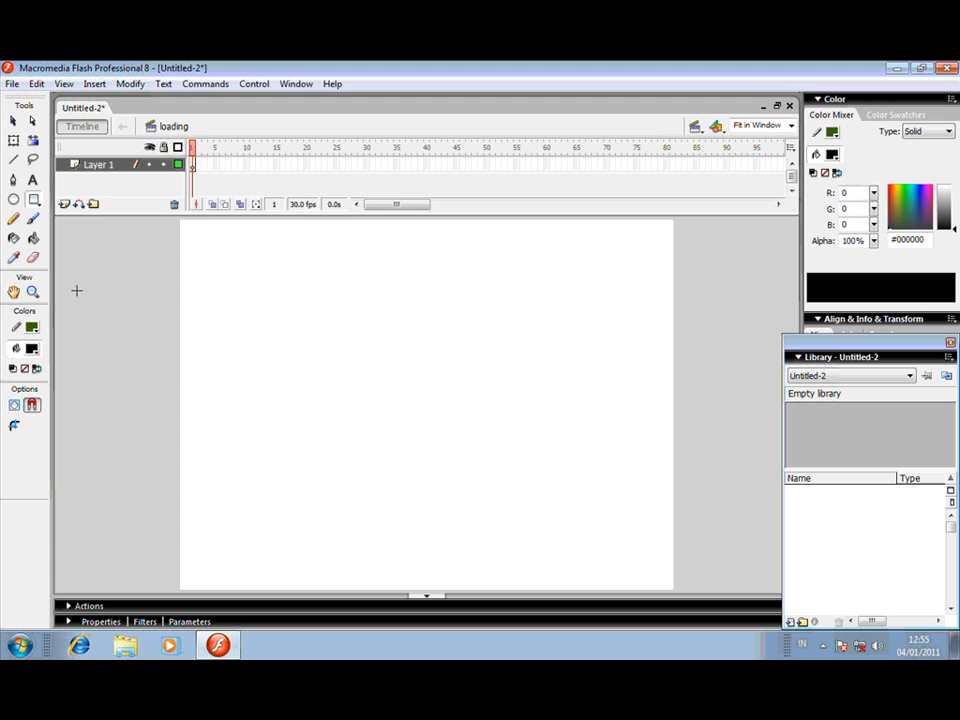
pyautogui.click(33, 330)
pyautogui.click(222, 345)
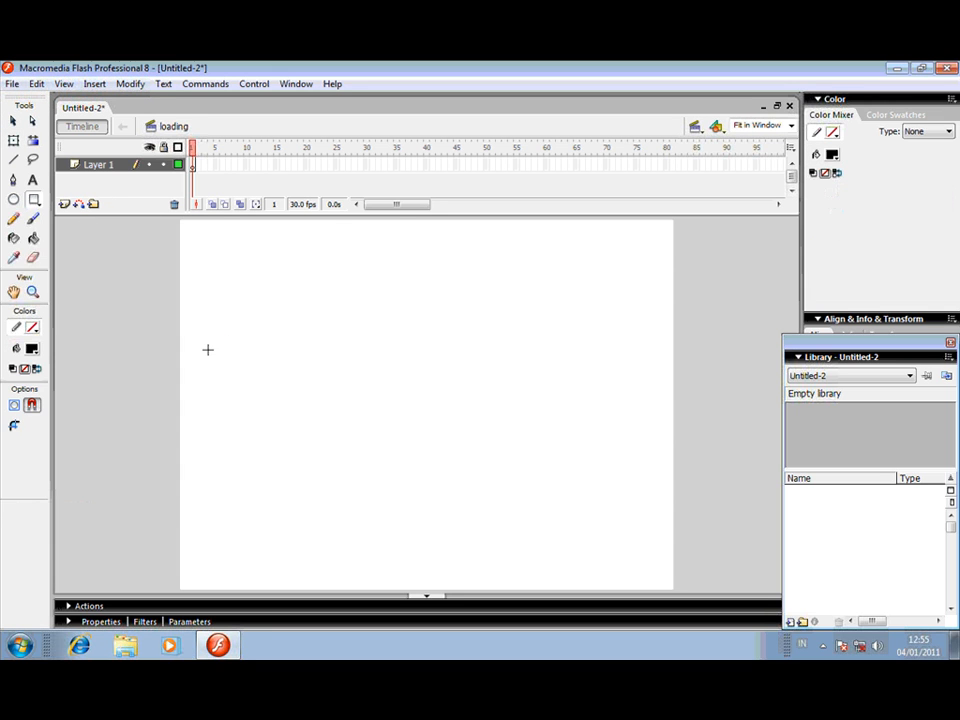
pyautogui.click(32, 348)
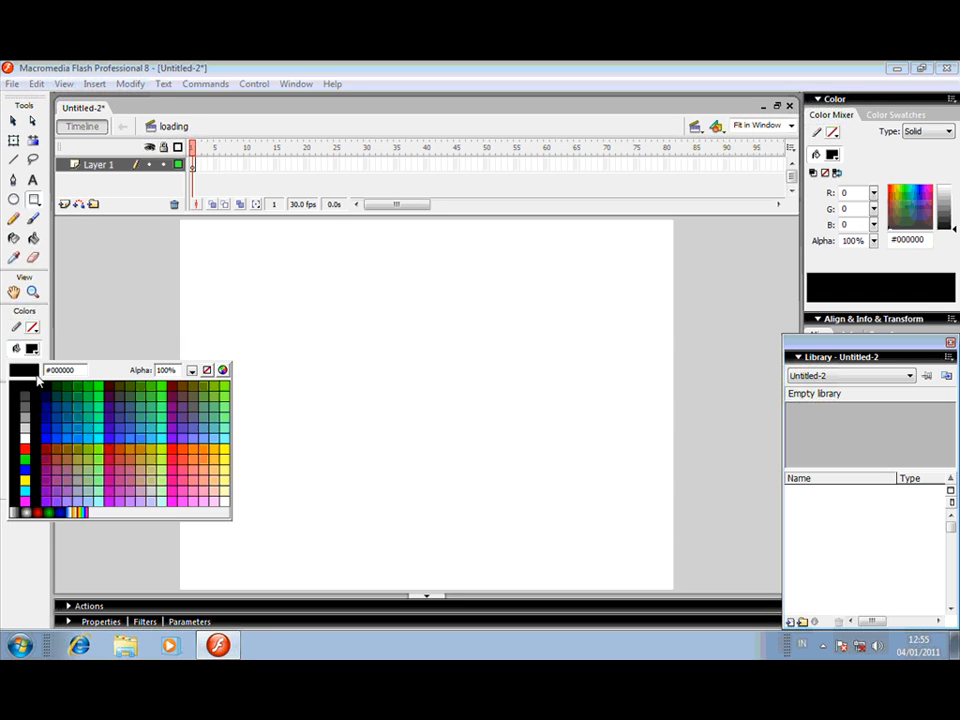
pyautogui.click(26, 445)
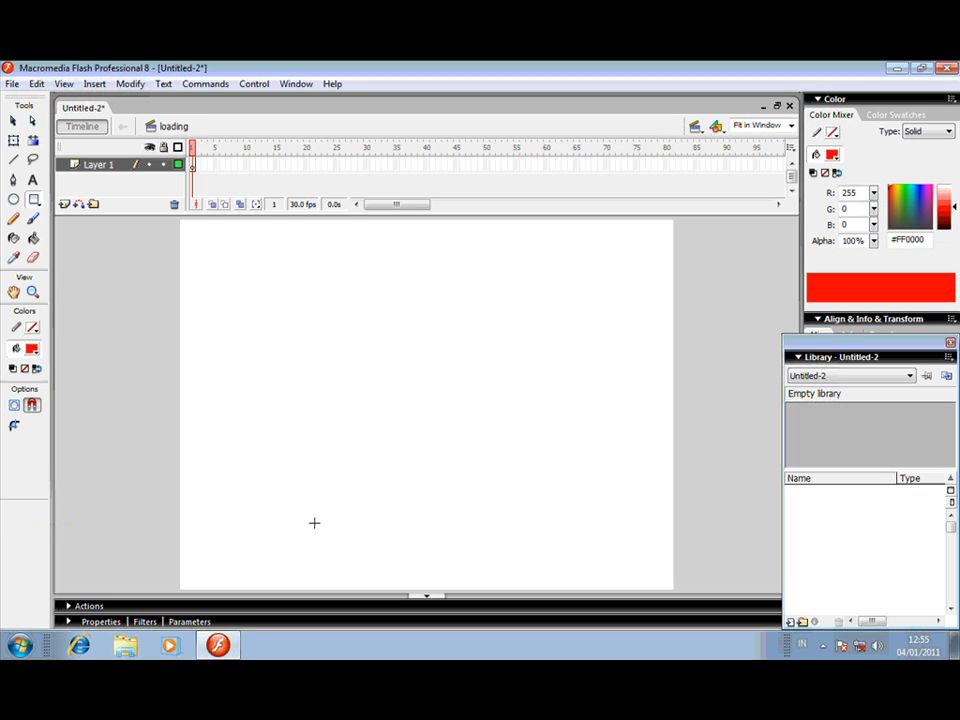
pyautogui.moveTo(275, 530); pyautogui.dragTo(586, 536)
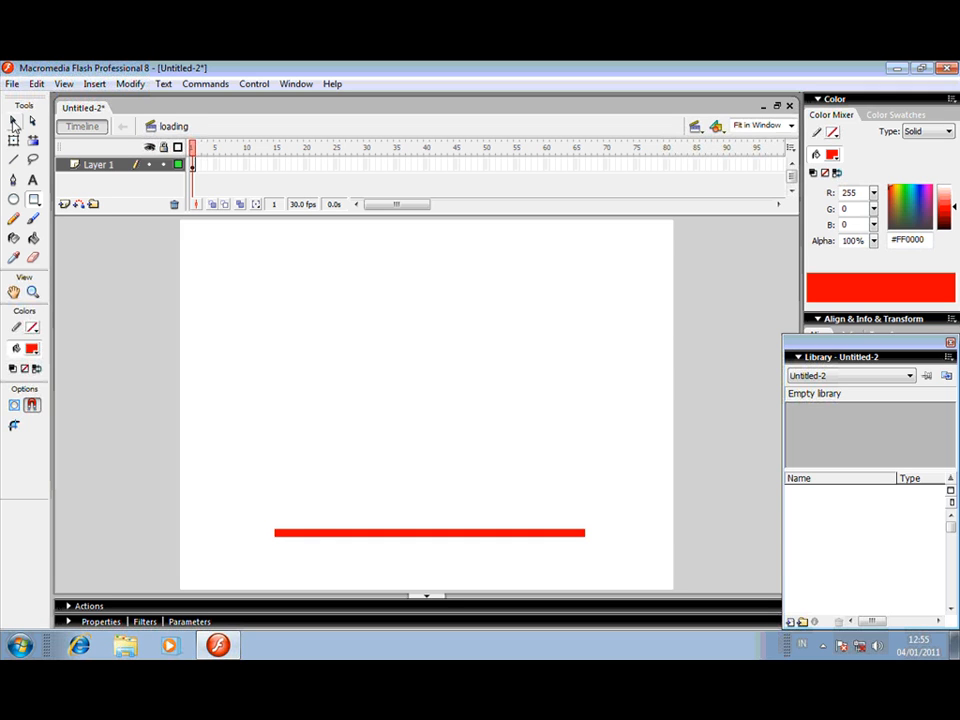
# Create a motion tween on frame 1 of Layer 1 for the red bar.
pyautogui.click(13, 120)
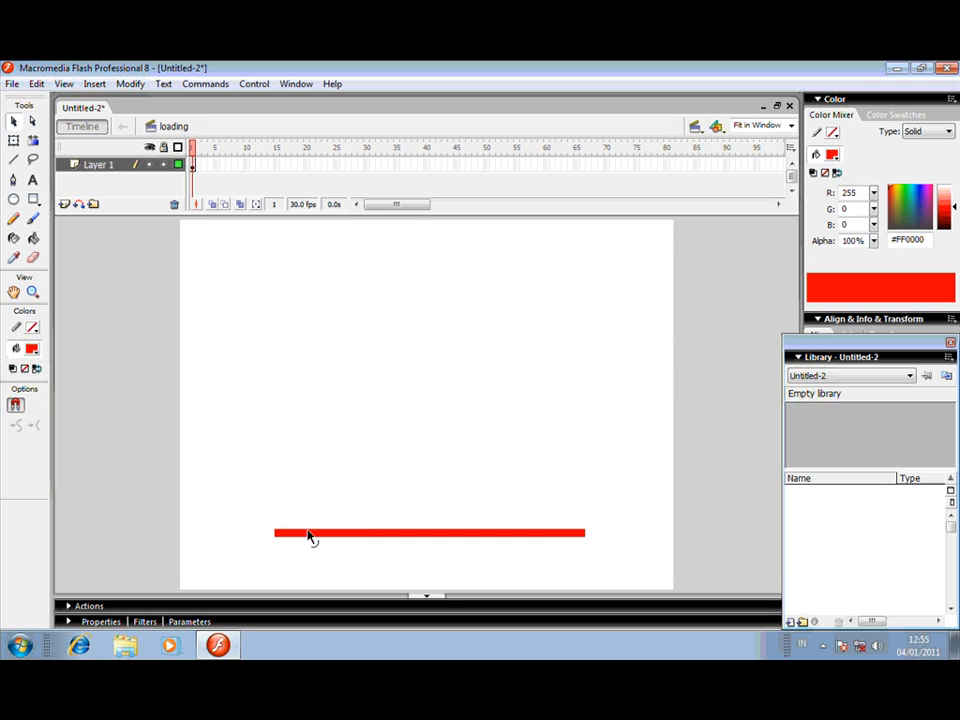
pyautogui.rightClick(193, 166)
pyautogui.click(244, 177)
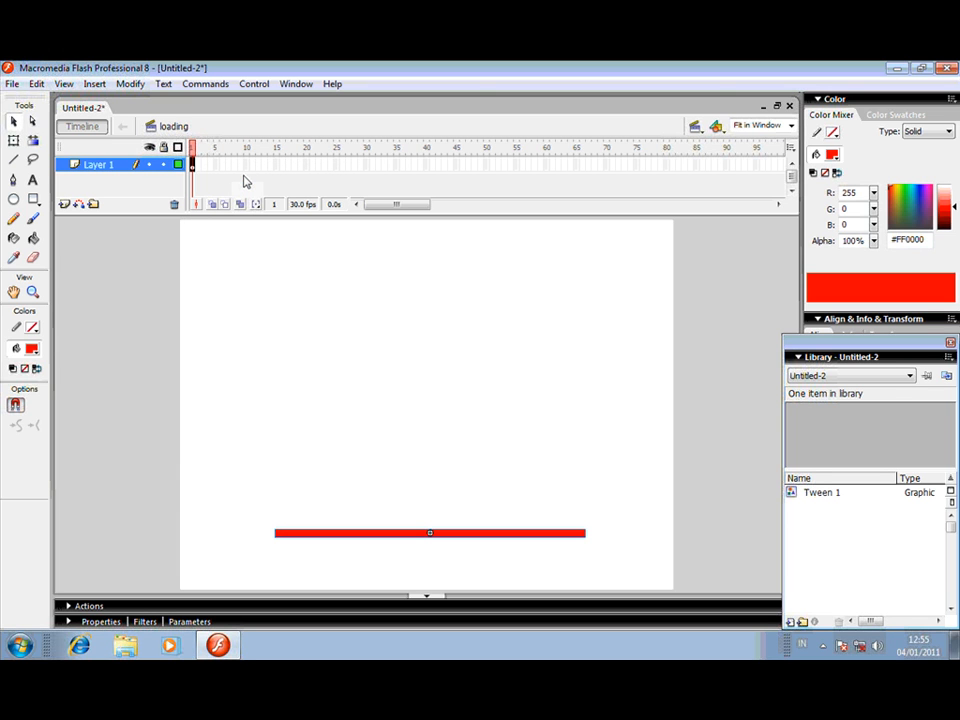
# Move the bar's transformation point to its left end and shrink the bar toward that end into a small block.
pyautogui.click(15, 143)
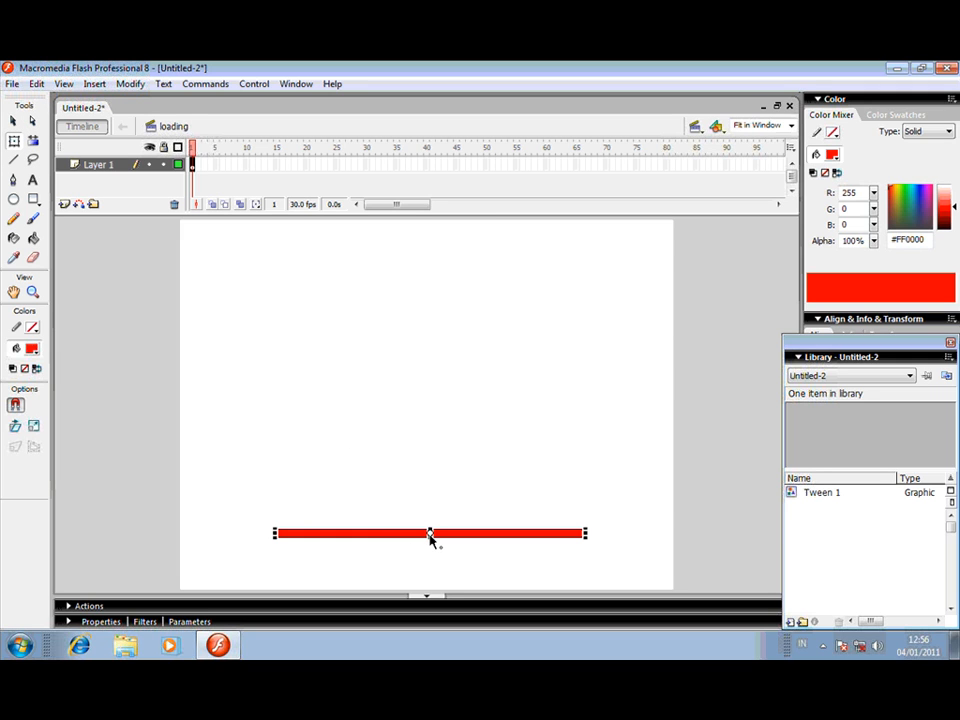
pyautogui.moveTo(430, 535); pyautogui.dragTo(274, 535)
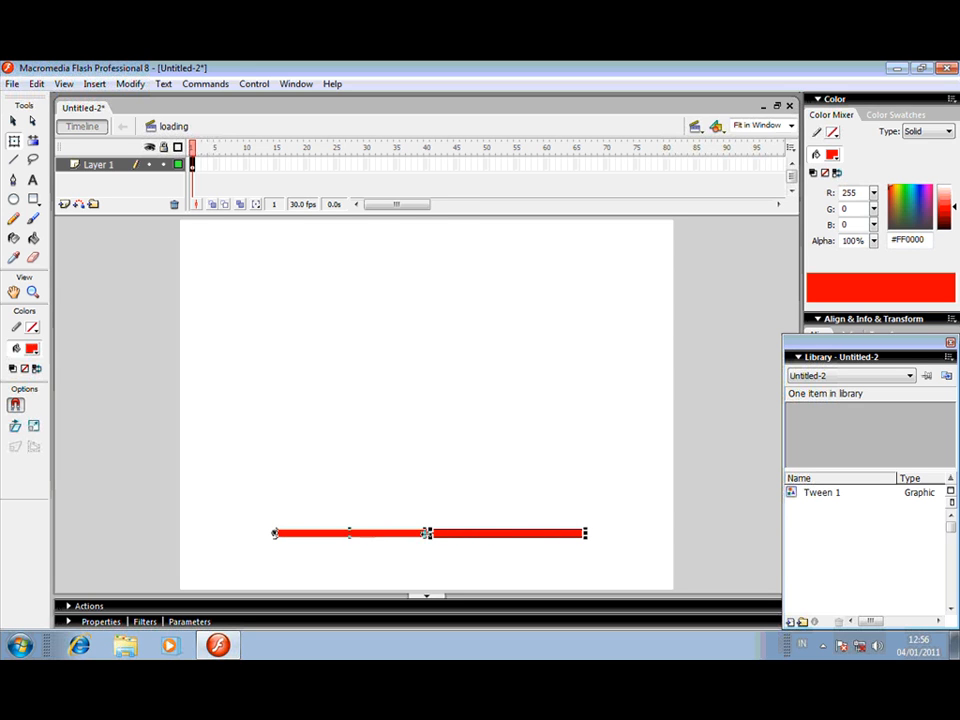
pyautogui.moveTo(297, 534); pyautogui.dragTo(286, 534)
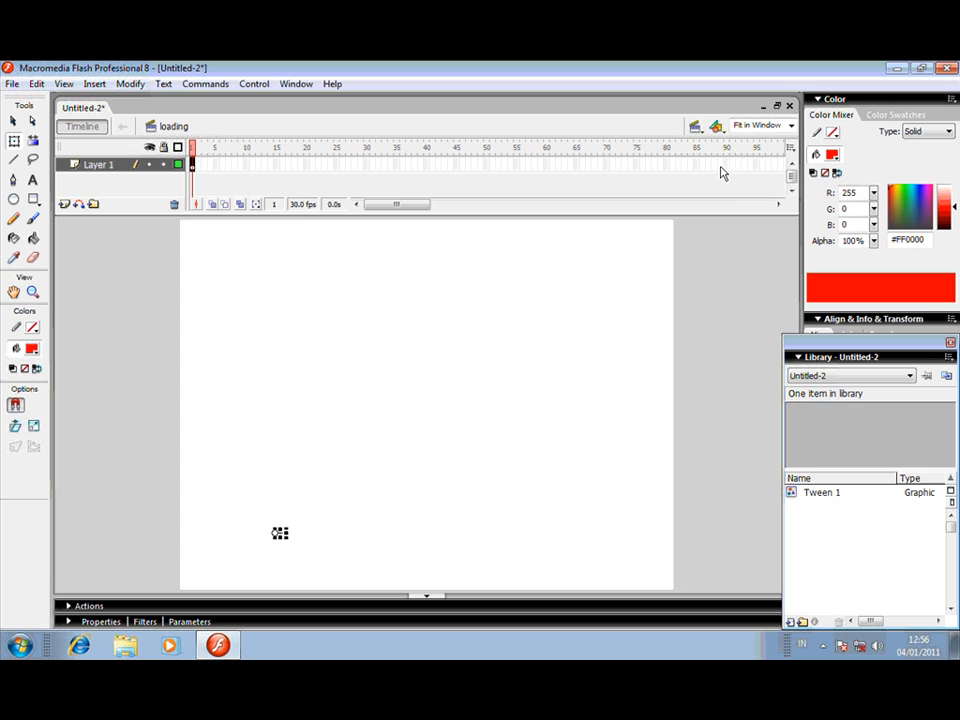
# Insert a keyframe at frame 80 of Layer 1 and stretch the small block rightward into a long bar.
pyautogui.click(667, 165)
pyautogui.rightClick(670, 168)
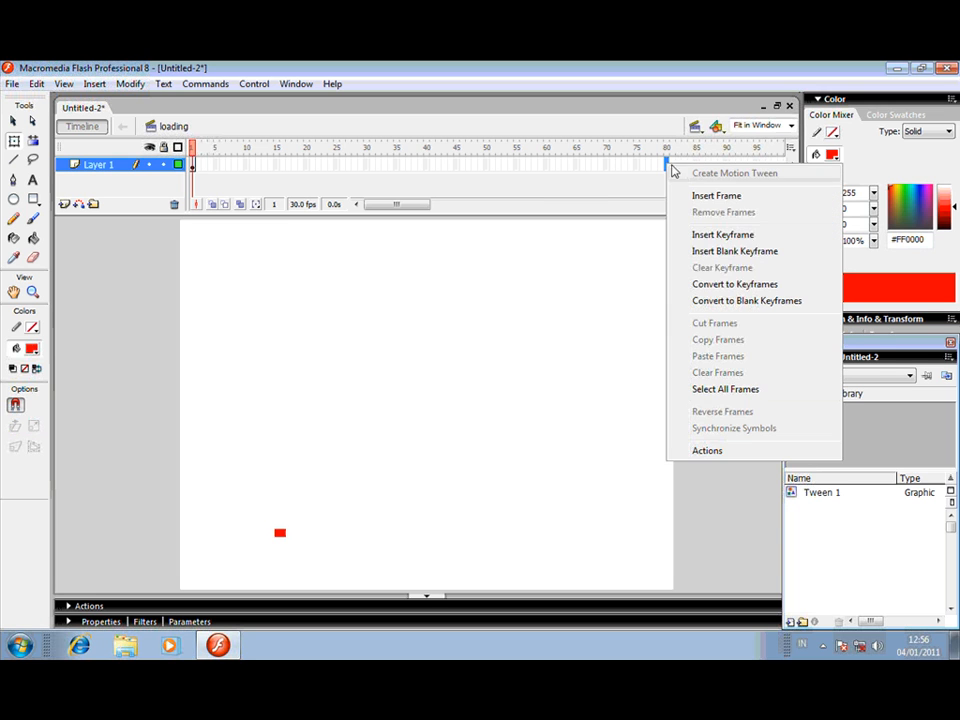
pyautogui.click(712, 234)
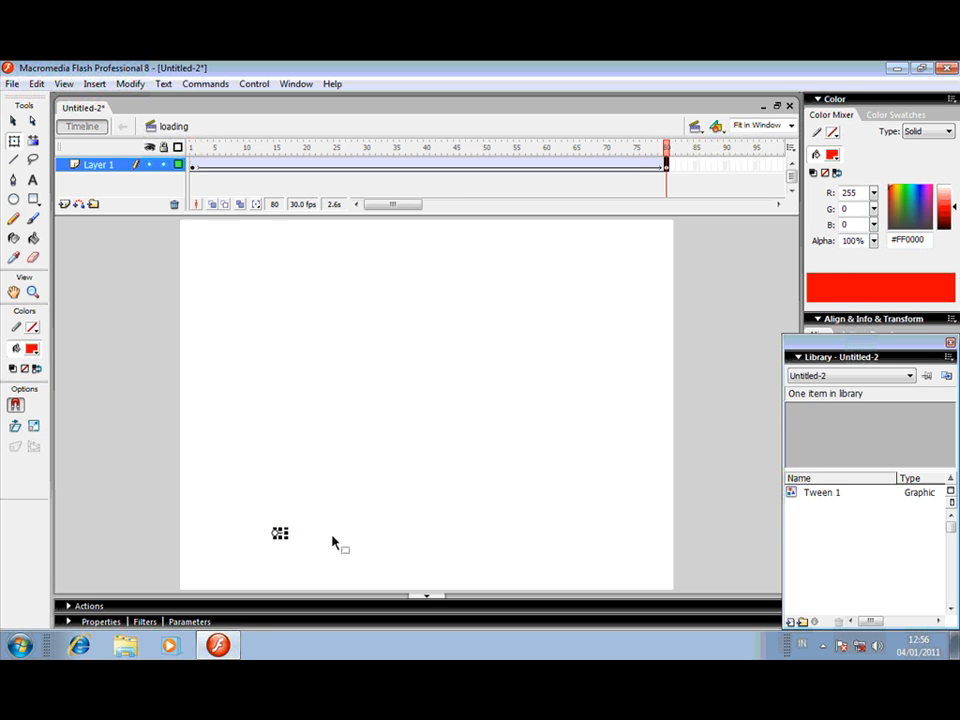
pyautogui.moveTo(281, 533); pyautogui.dragTo(594, 533)
pyautogui.moveTo(666, 148); pyautogui.dragTo(686, 153)
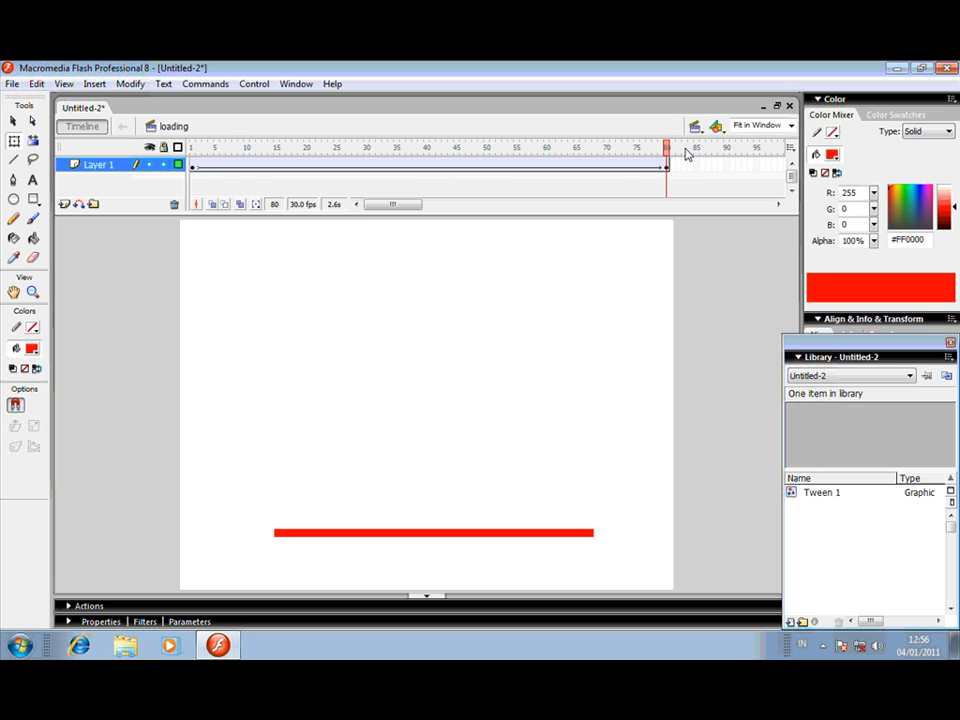
# Add a new layer with the text "loading" just above the red bar and preview the animation up to frame 80.
pyautogui.click(66, 205)
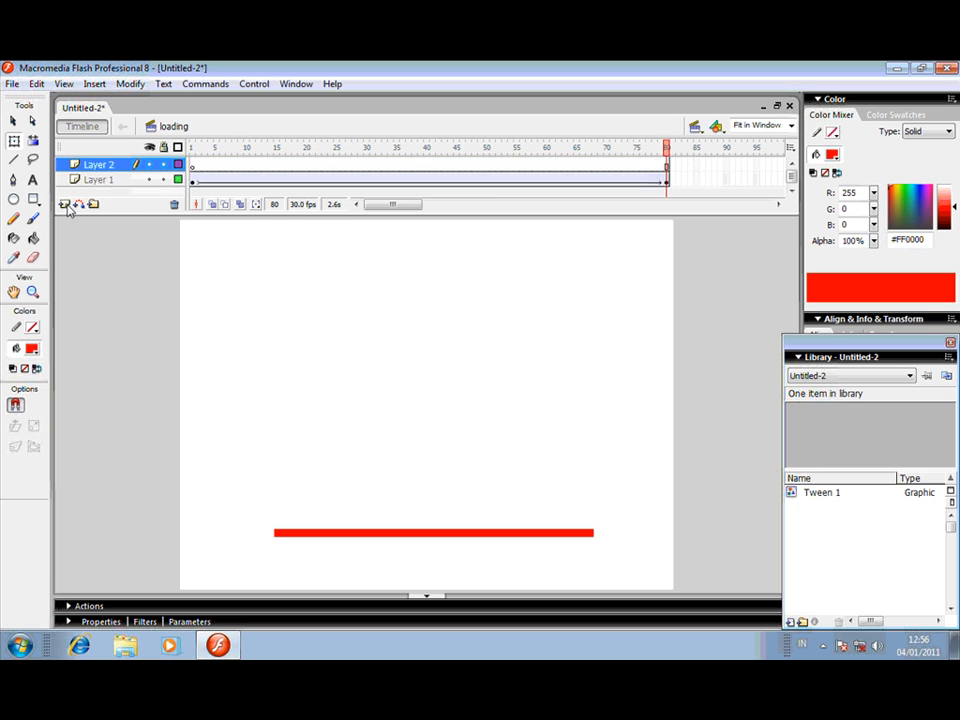
pyautogui.click(198, 166)
pyautogui.click(33, 181)
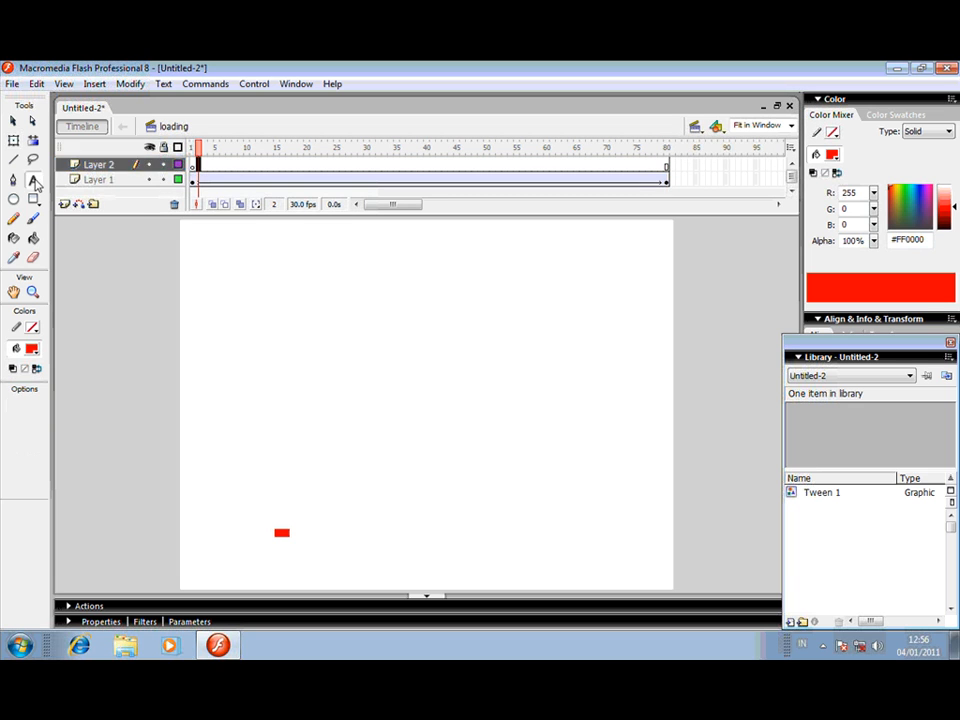
pyautogui.click(276, 506)
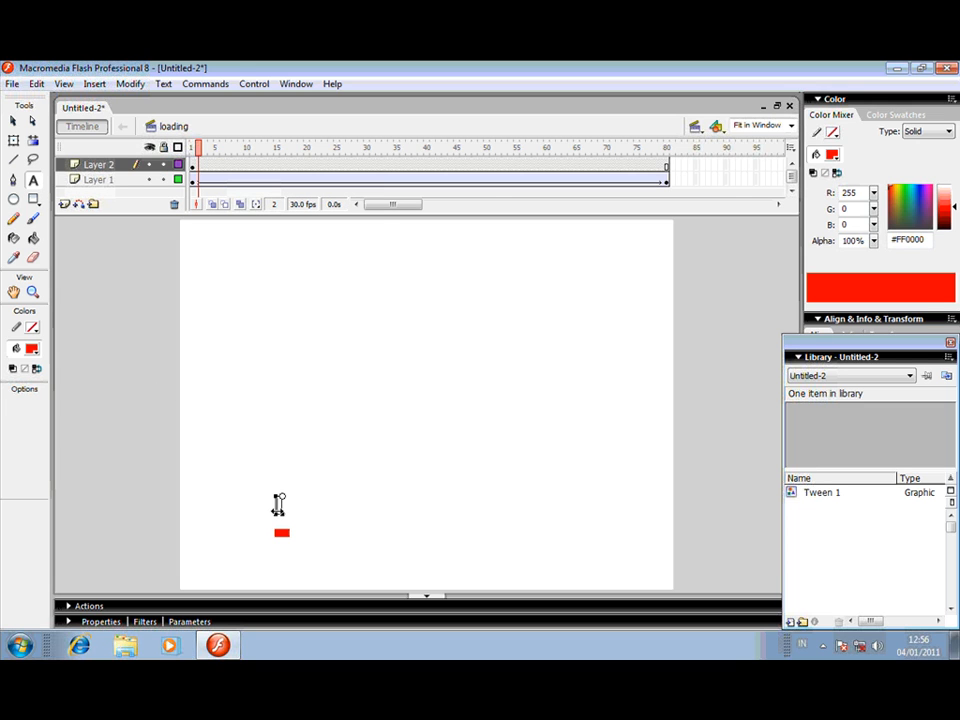
pyautogui.write('loading')
pyautogui.click(13, 120)
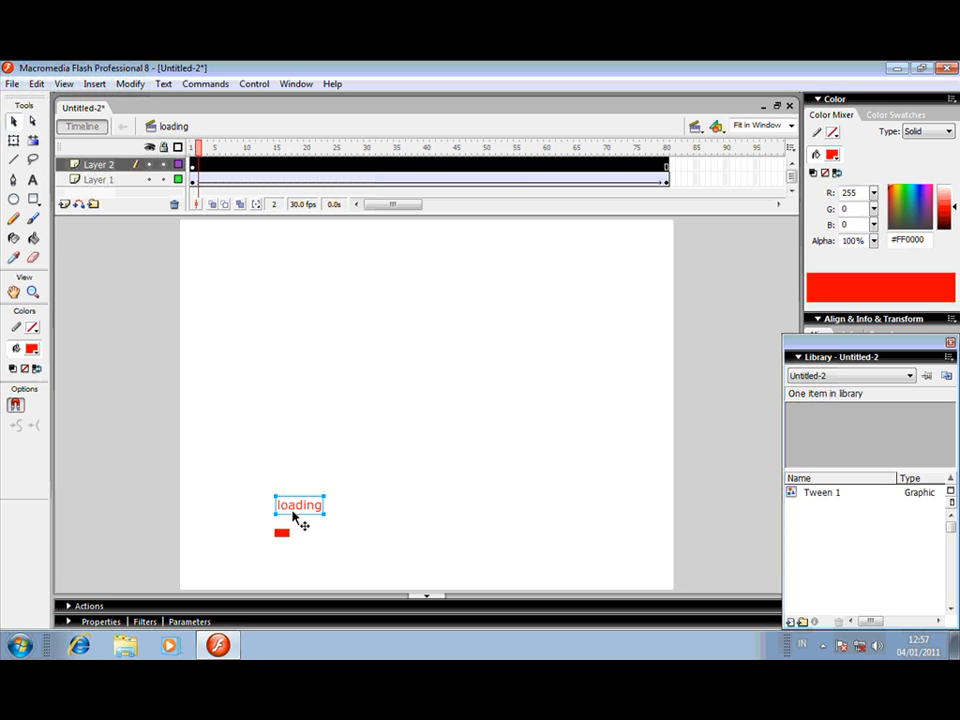
pyautogui.moveTo(296, 517); pyautogui.dragTo(296, 523)
pyautogui.click(184, 149)
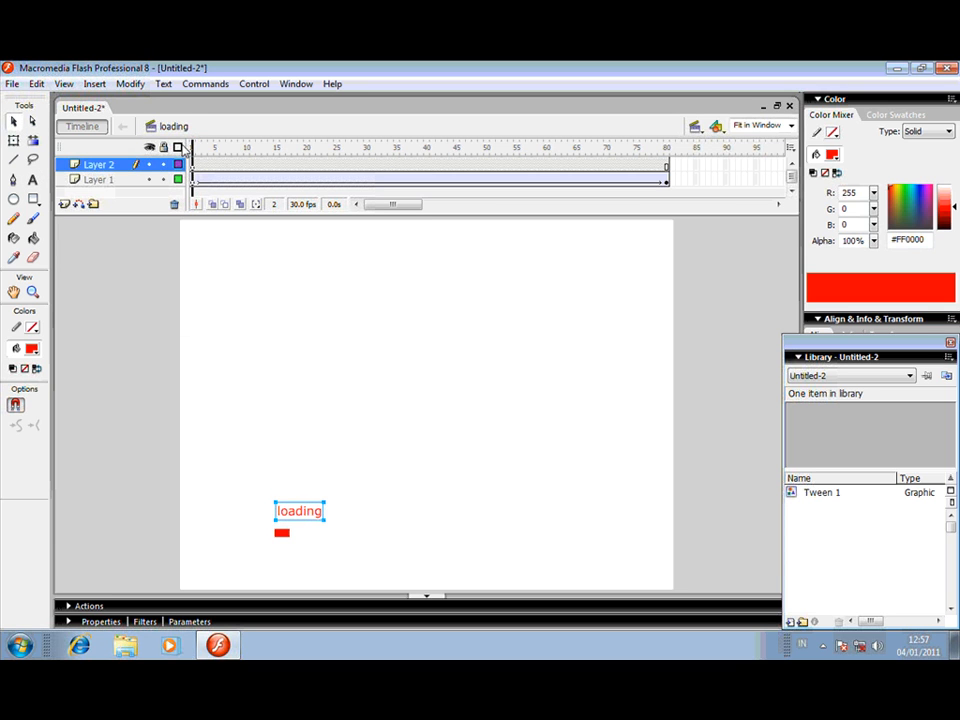
pyautogui.moveTo(184, 150); pyautogui.dragTo(668, 174)
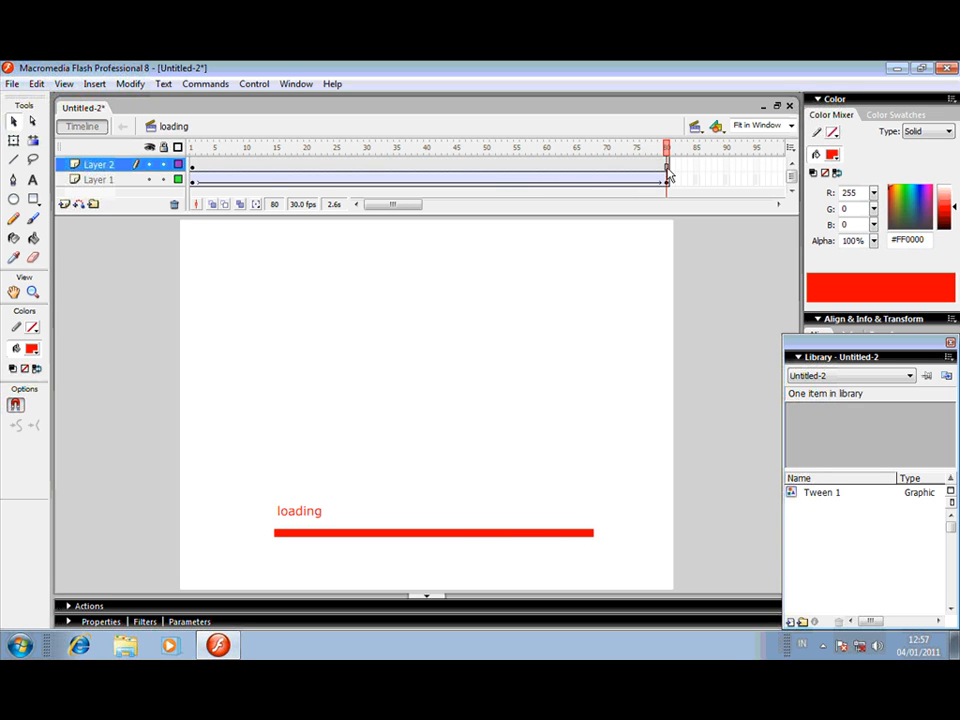
# Switch to the "menu" scene and enlarge the timeline area to make room for more layers.
pyautogui.click(695, 126)
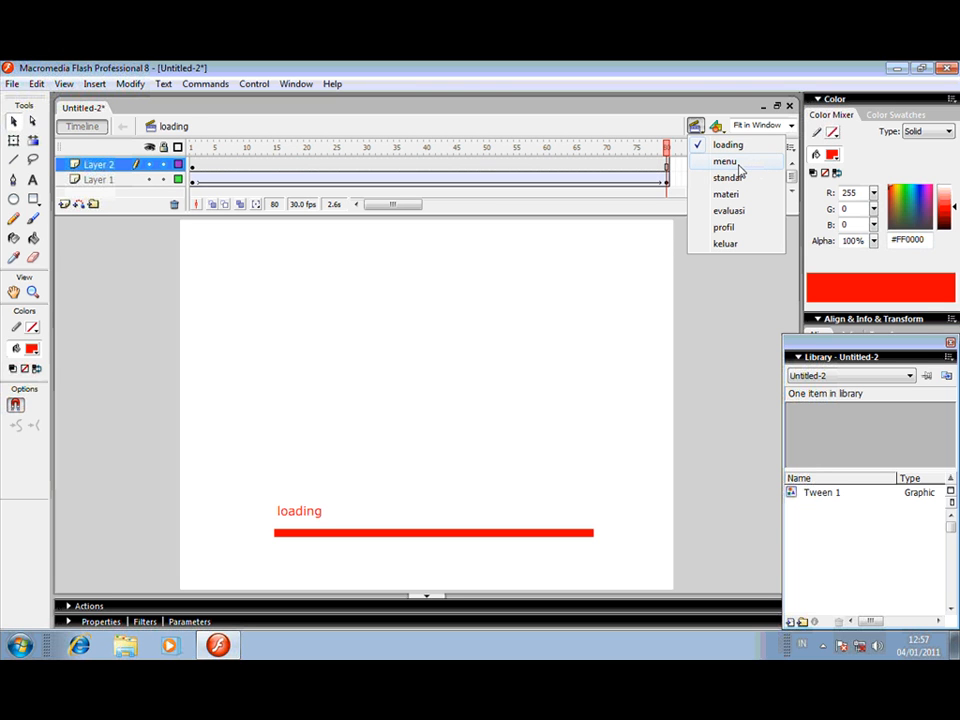
pyautogui.click(726, 161)
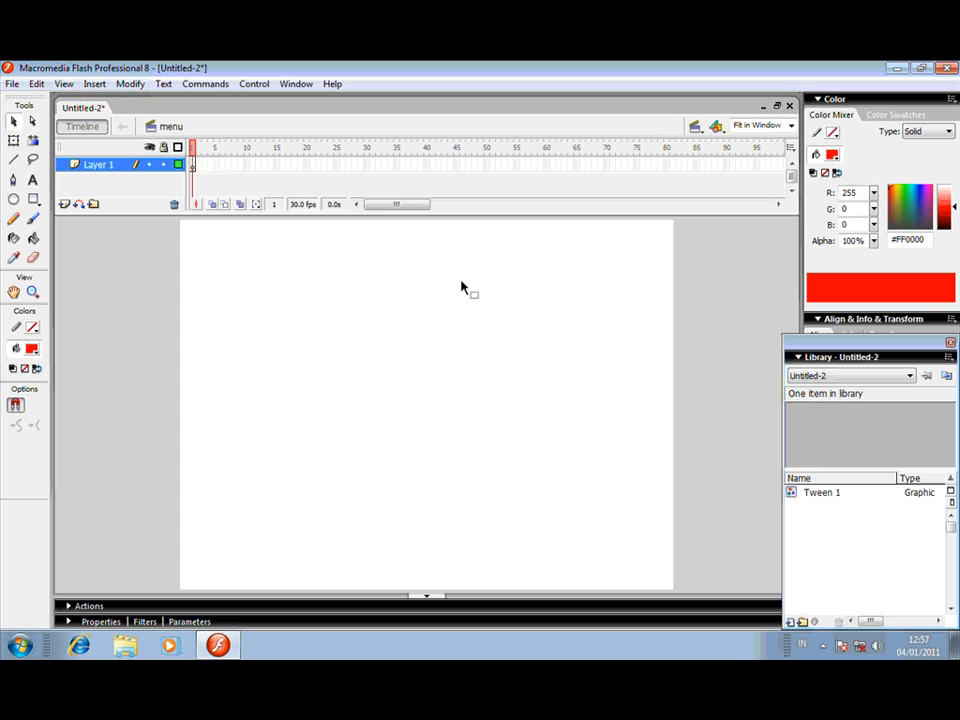
pyautogui.moveTo(466, 212); pyautogui.dragTo(161, 289)
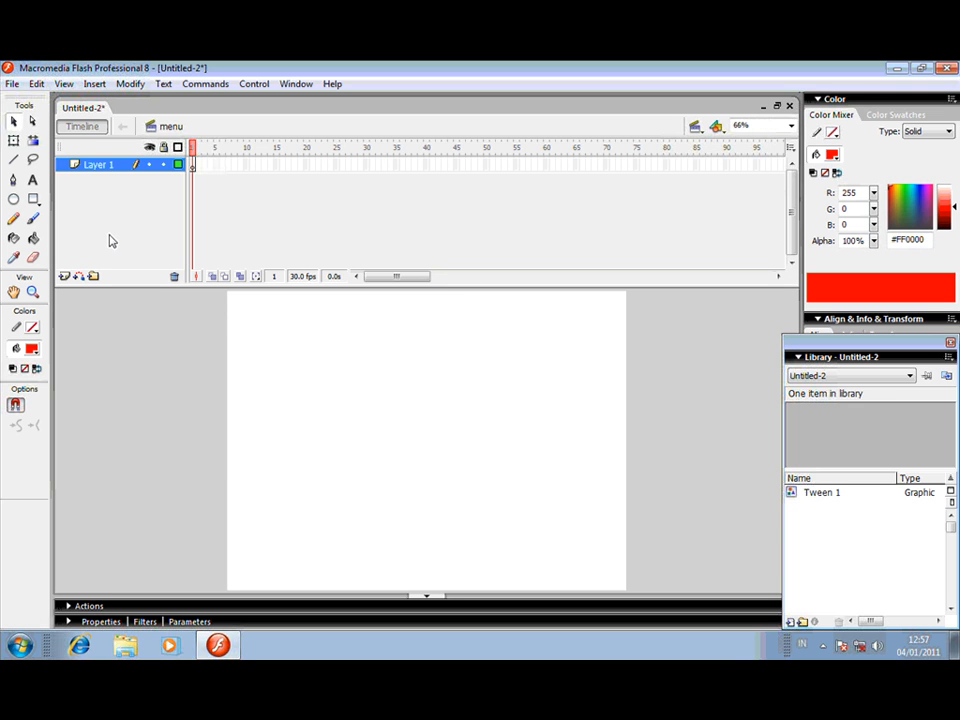
pyautogui.click(692, 128)
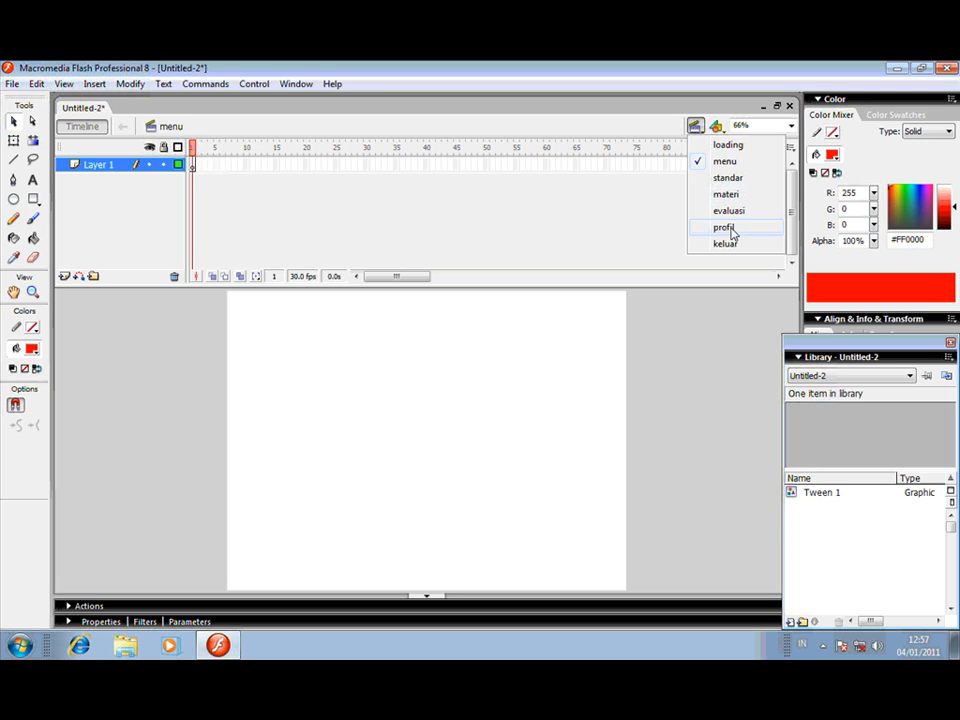
pyautogui.click(727, 163)
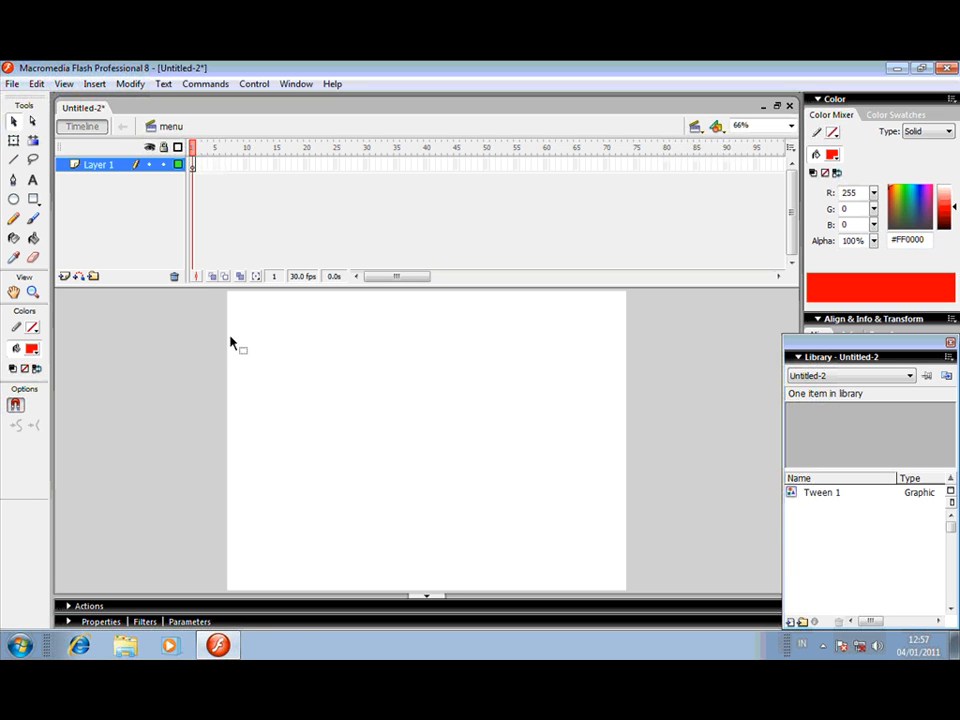
# Switch to PowerPoint and draw a round diagonal corner rectangle about 5.16 cm wide and 1.59 cm high above the title placeholder.
pyautogui.press('super')
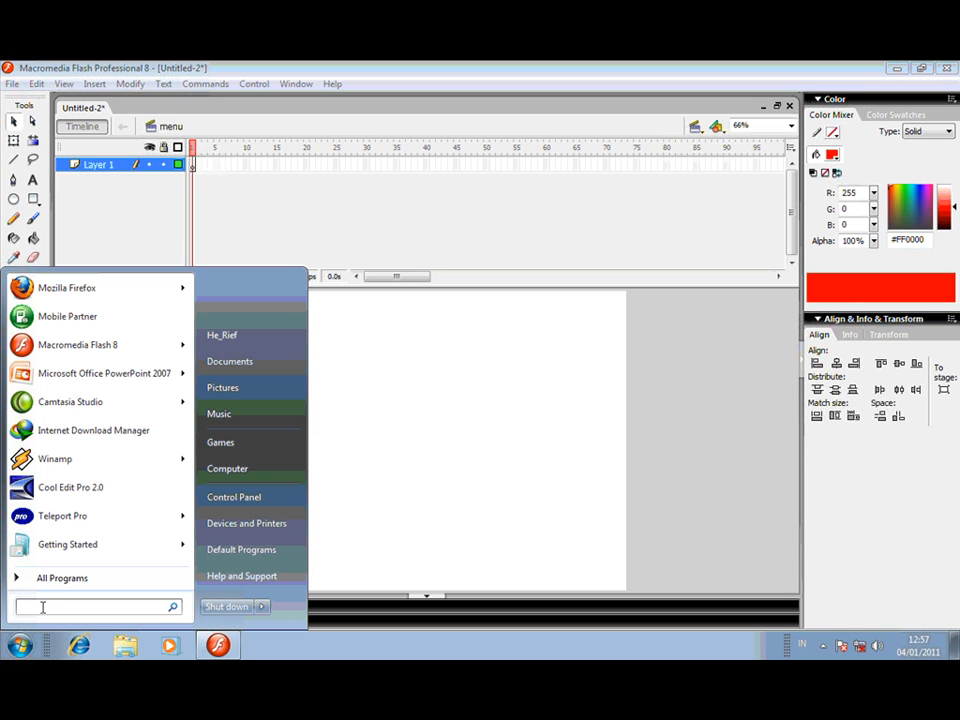
pyautogui.click(66, 385)
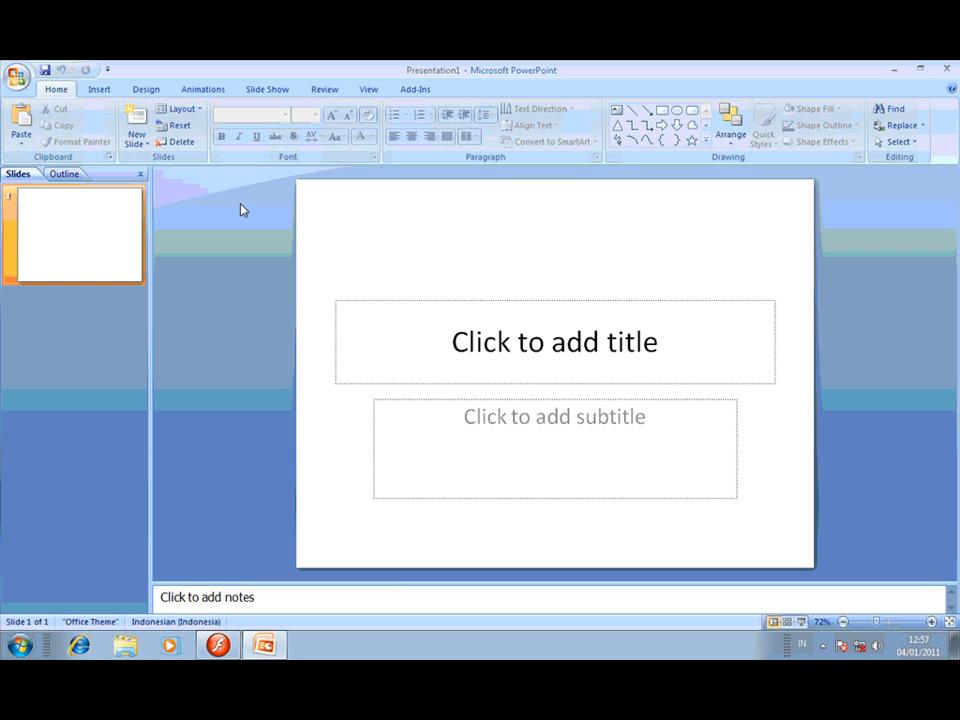
pyautogui.click(96, 91)
pyautogui.click(157, 150)
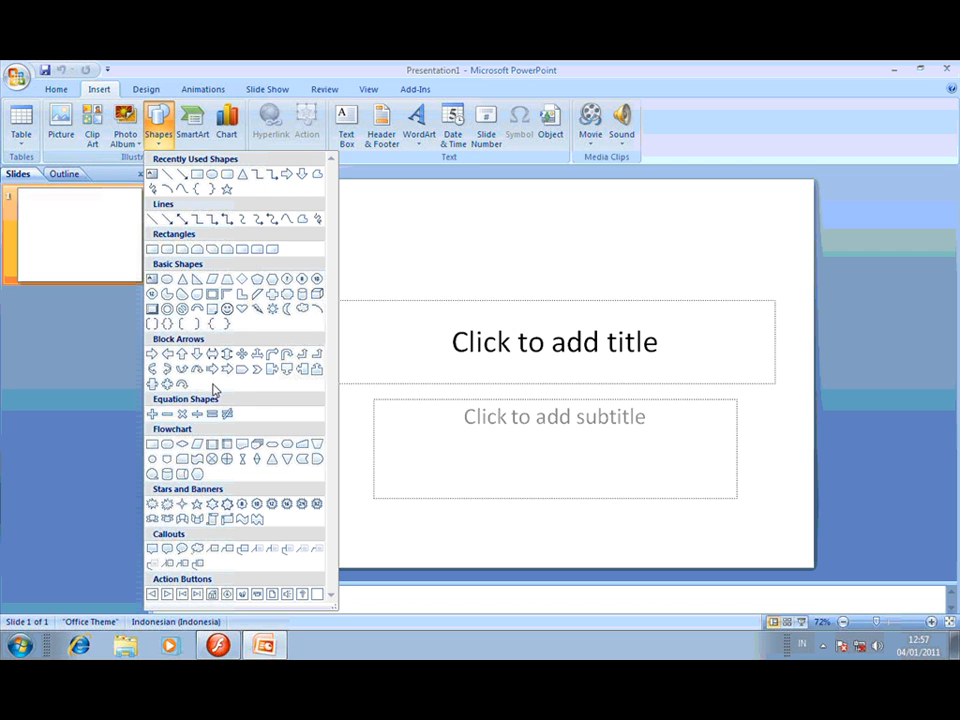
pyautogui.click(273, 249)
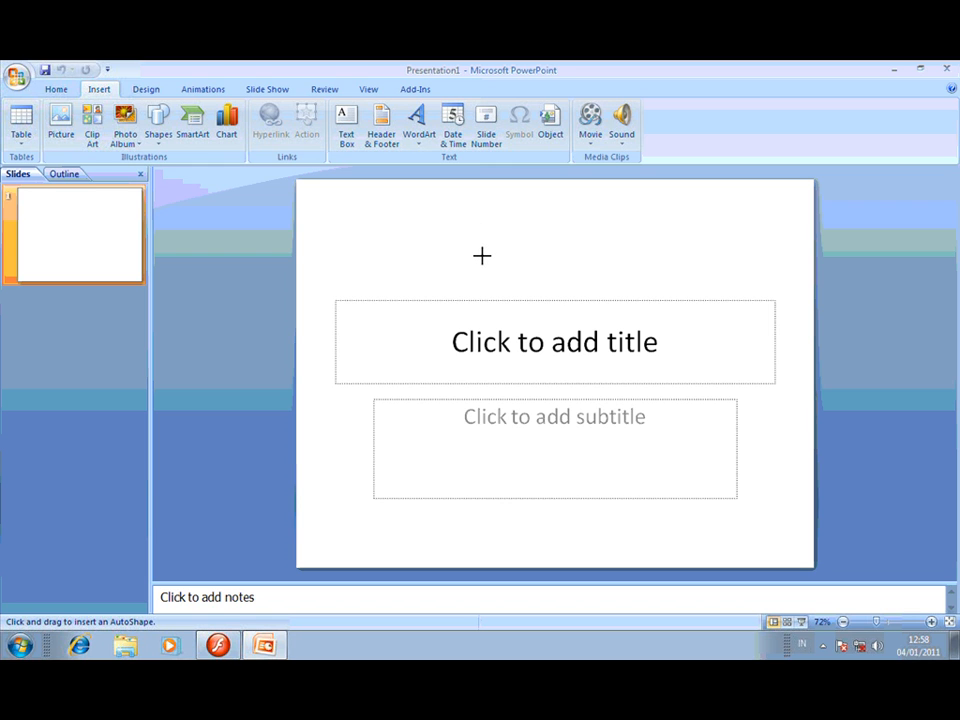
pyautogui.moveTo(482, 256); pyautogui.dragTo(377, 224)
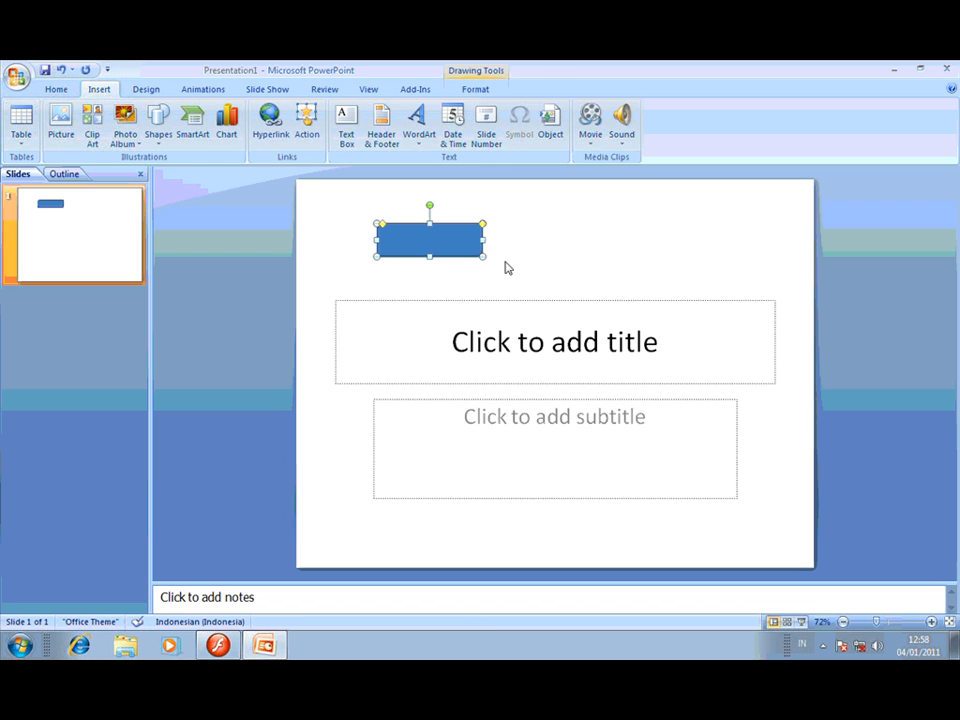
# Open the full gallery of shape styles for the drawn rectangle.
pyautogui.click(478, 92)
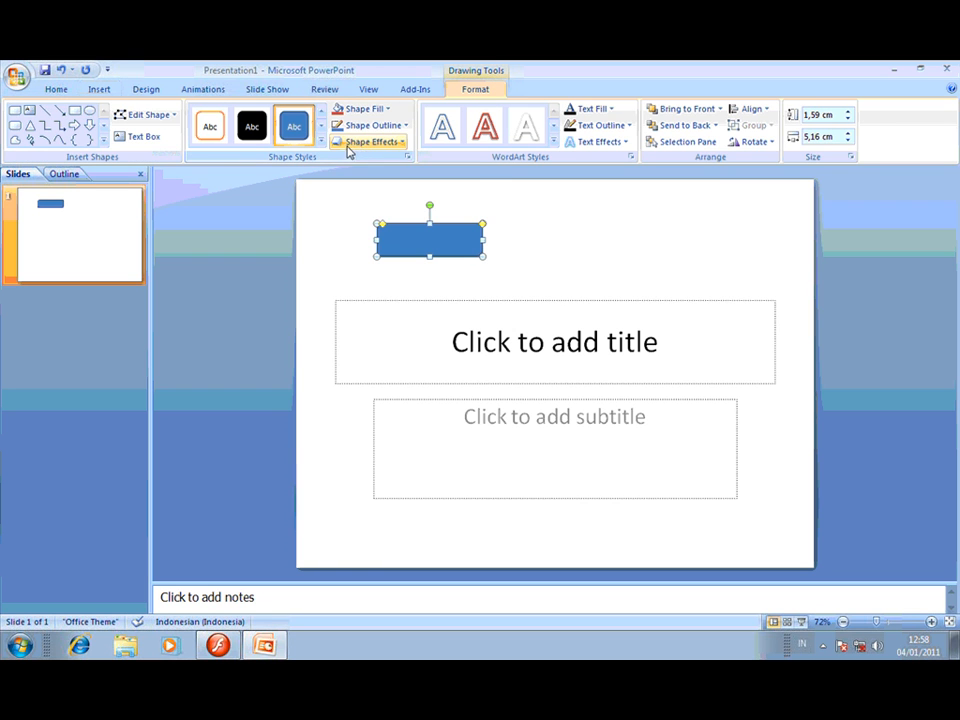
pyautogui.click(397, 145)
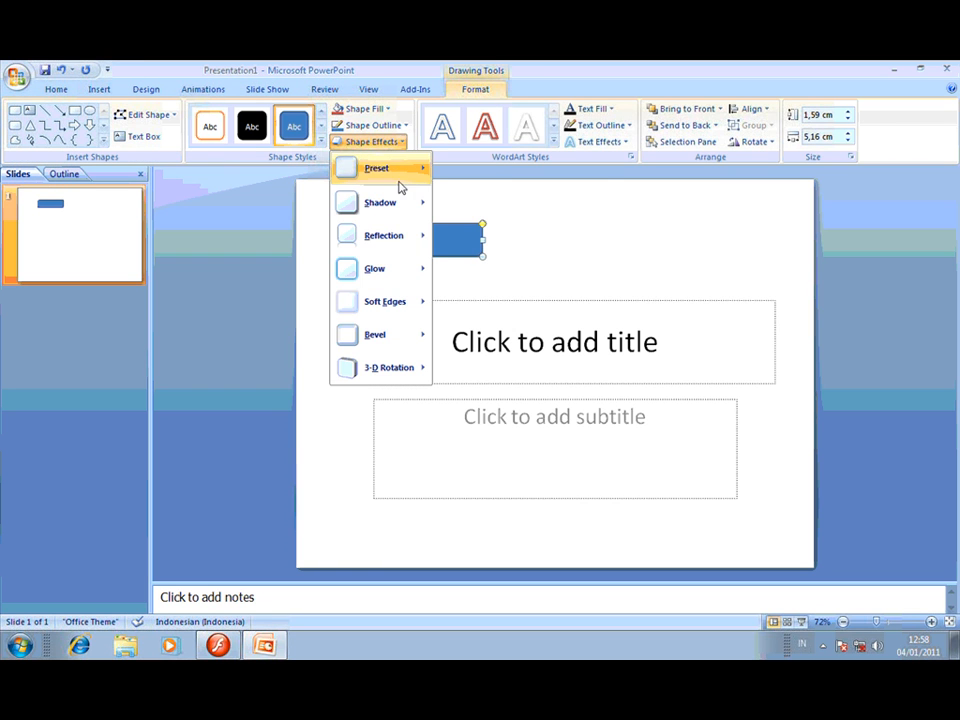
pyautogui.click(321, 142)
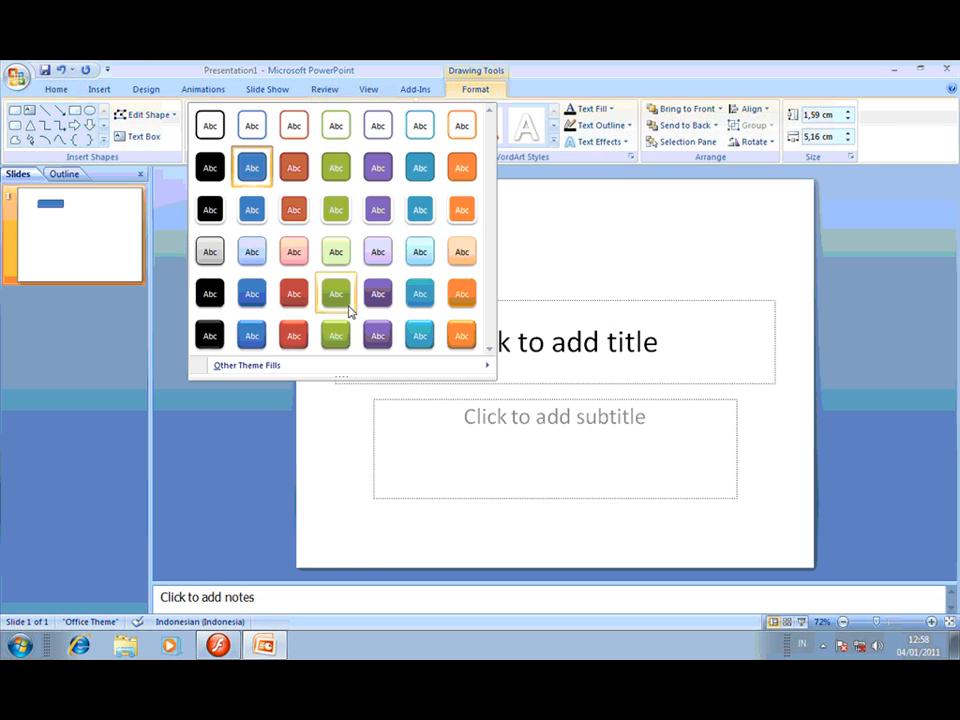
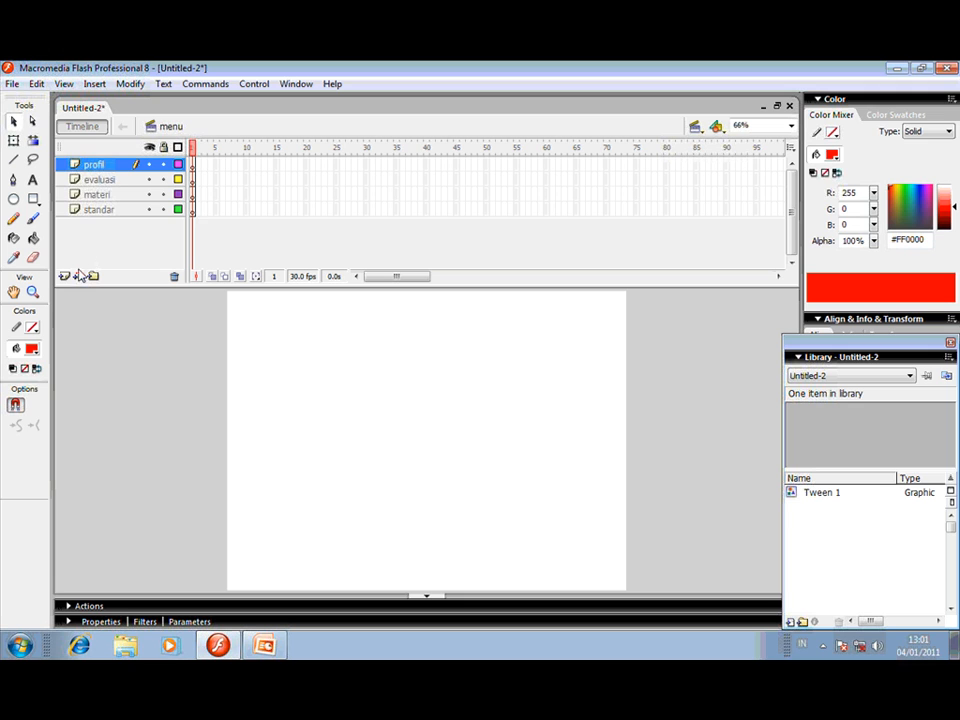
# Add a new layer above "profil" in the menu scene and name it "keluar".
pyautogui.click(64, 276)
pyautogui.doubleClick(100, 166)
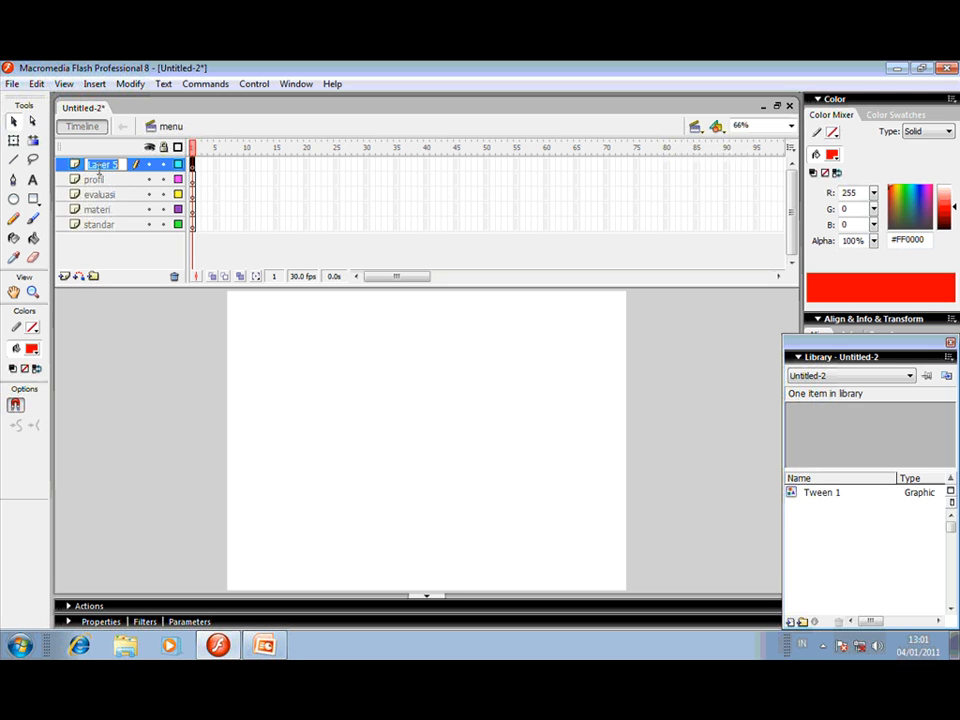
pyautogui.write('keluar')
pyautogui.press('Return')
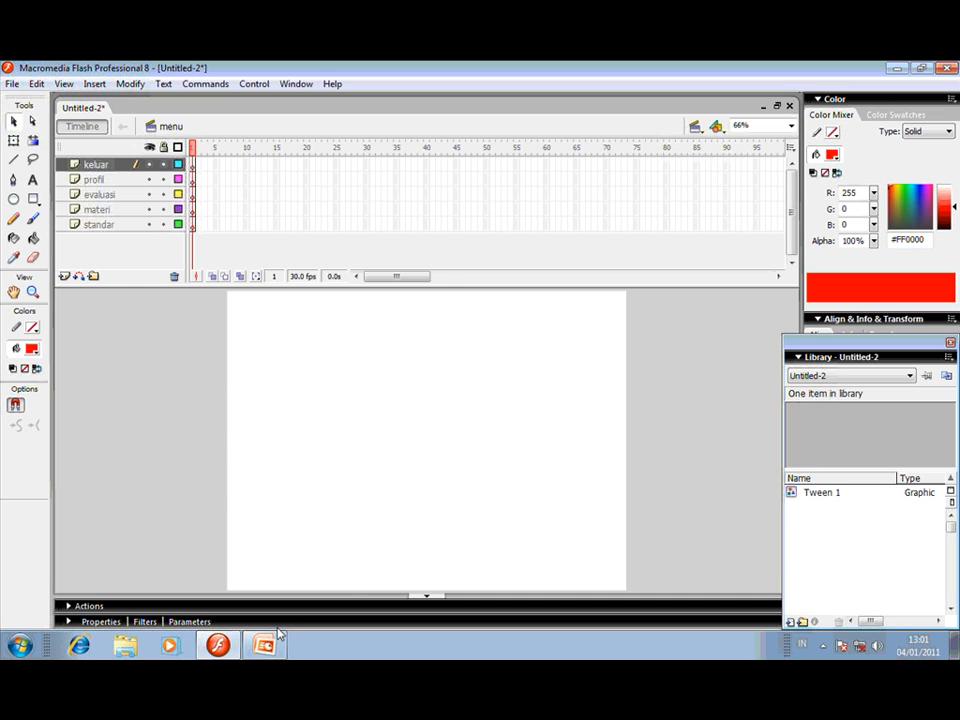
# Copy the Standar Kompetensi button from the PowerPoint slide and paste it onto the "standar" layer in Flash.
pyautogui.click(108, 226)
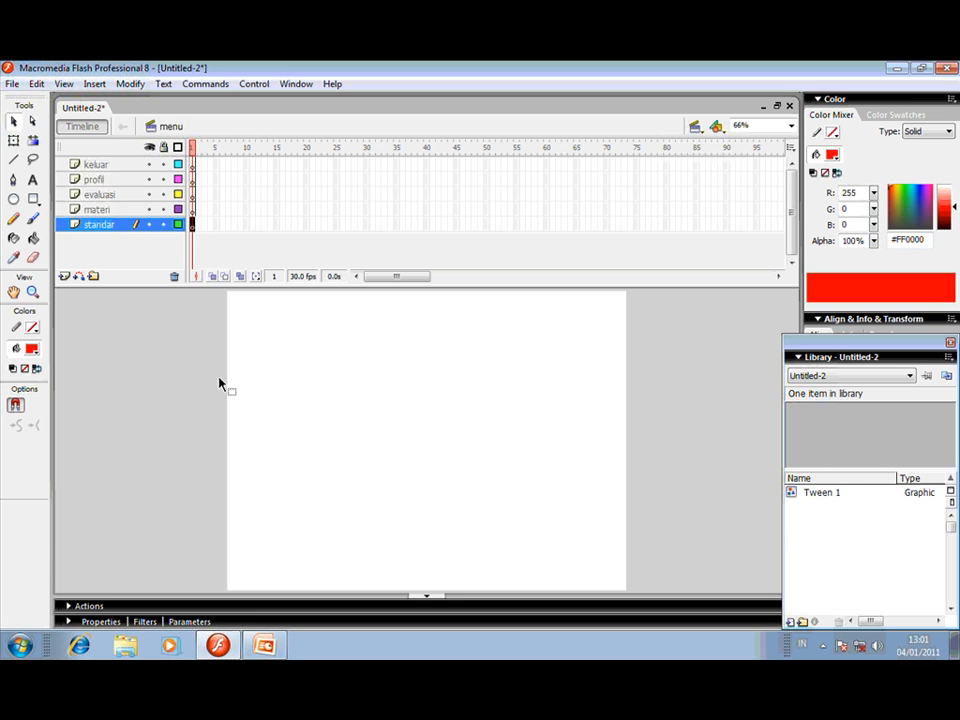
pyautogui.click(264, 645)
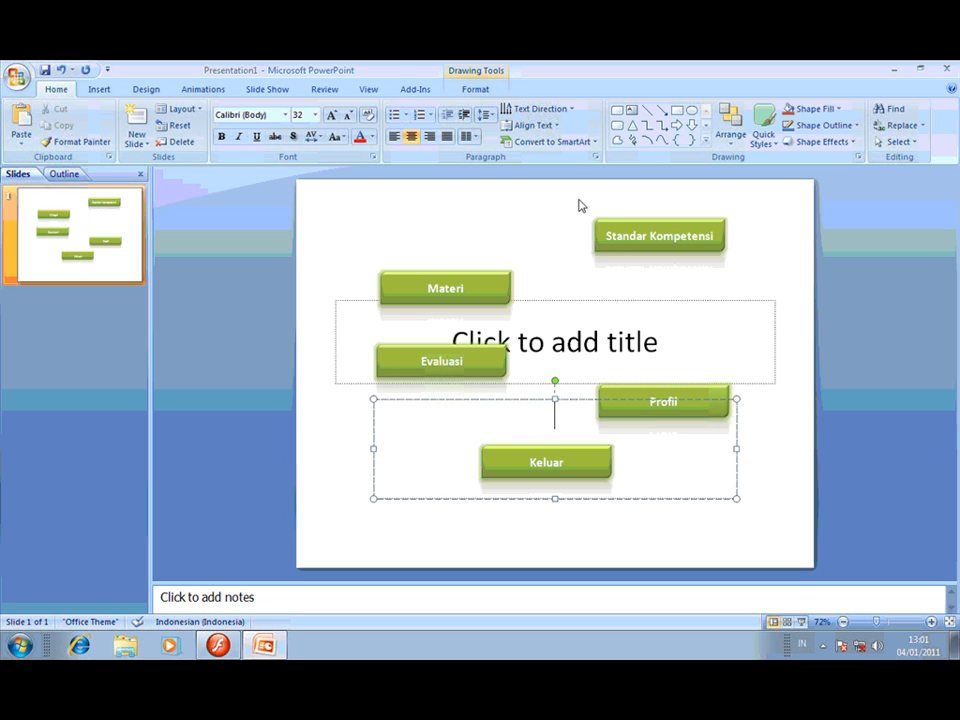
pyautogui.click(589, 253)
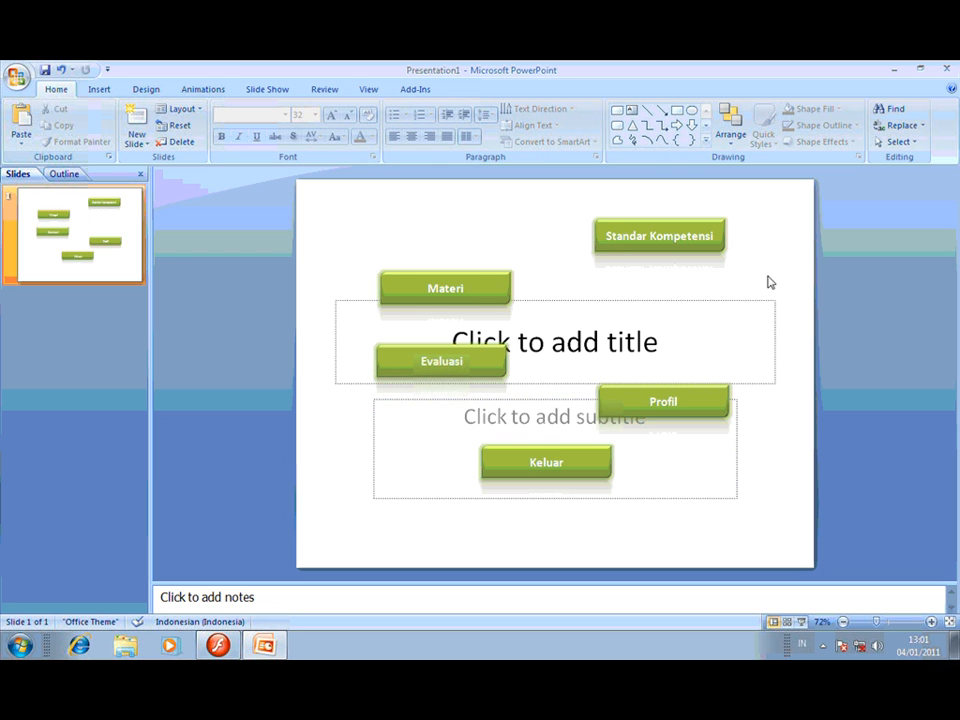
pyautogui.moveTo(770, 277); pyautogui.dragTo(770, 277)
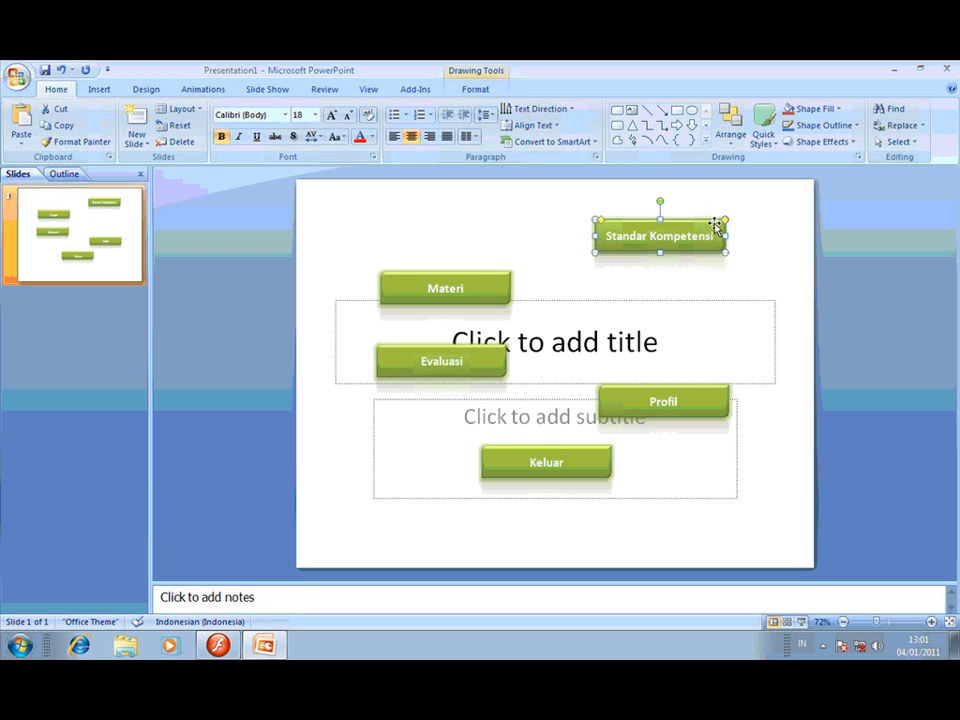
pyautogui.hotkey('ctrl', 'c')
pyautogui.click(218, 645)
pyautogui.rightClick(315, 313)
pyautogui.click(356, 357)
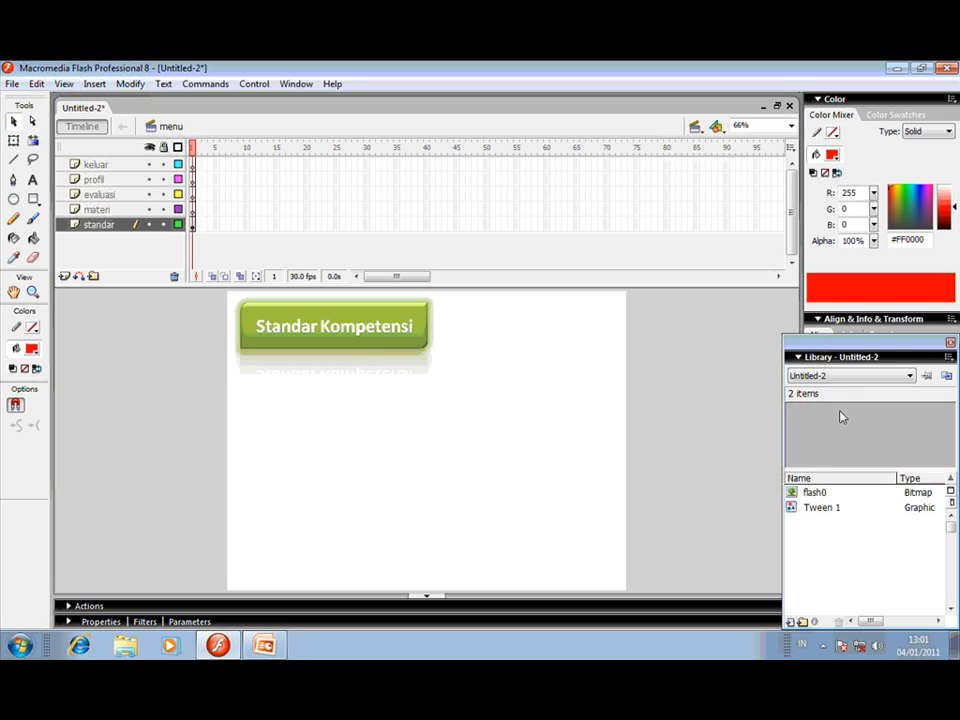
# Rename the Standar Kompetensi button's bitmap in the library as "standar".
pyautogui.moveTo(851, 349); pyautogui.dragTo(842, 306)
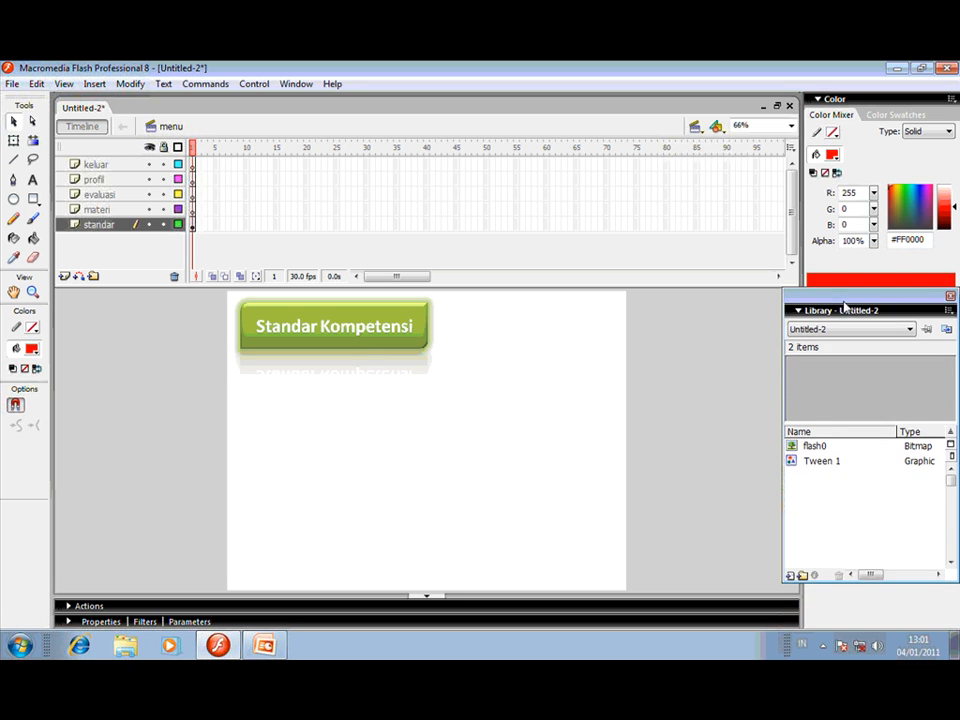
pyautogui.doubleClick(816, 445)
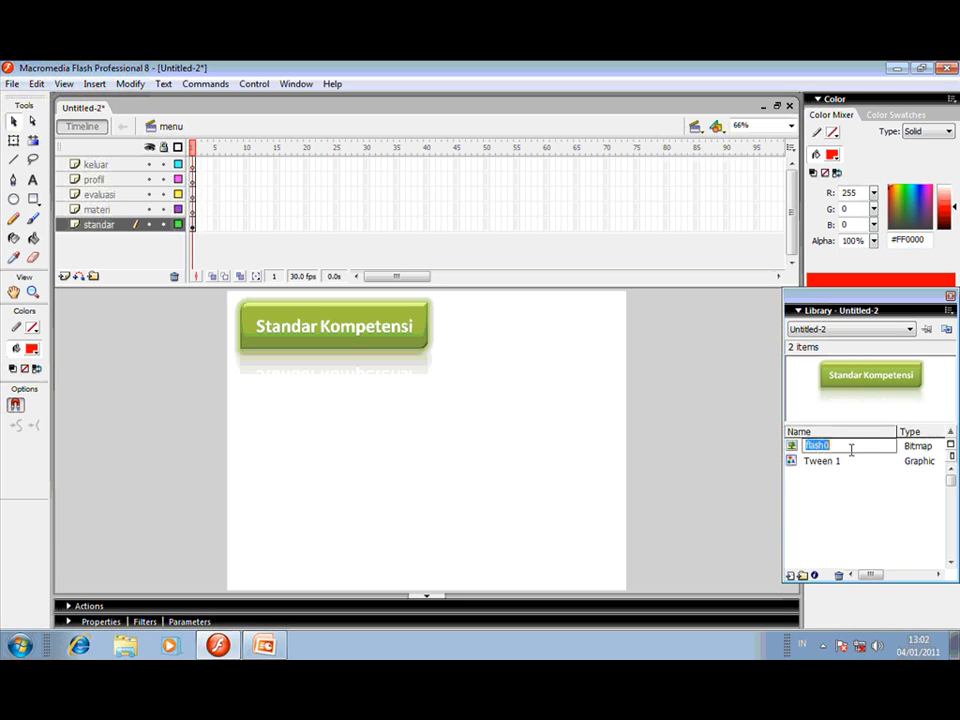
pyautogui.write('standar')
pyautogui.click(679, 443)
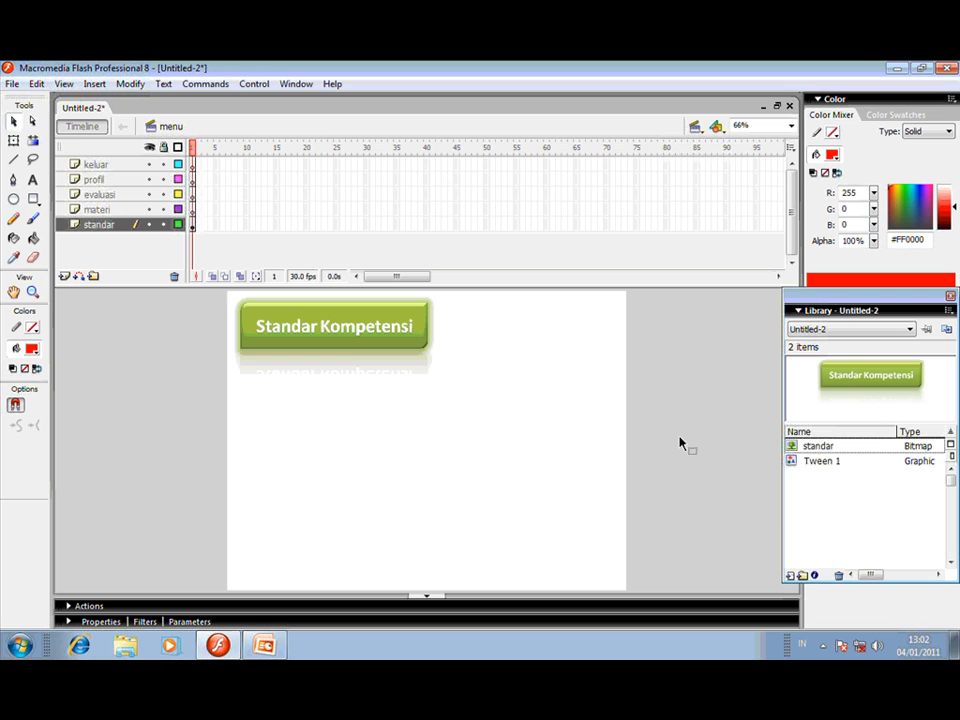
# Copy the Materi button from PowerPoint onto the "materi" layer in Flash and place it below the Standar Kompetensi button.
pyautogui.click(263, 644)
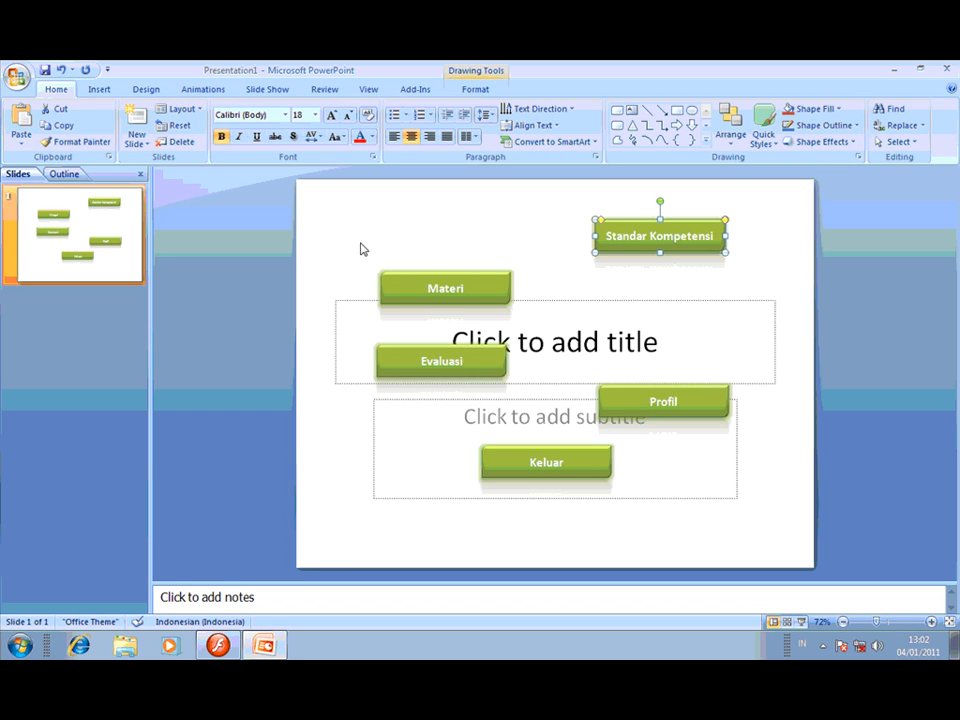
pyautogui.click(362, 249)
pyautogui.click(490, 296)
pyautogui.rightClick(490, 297)
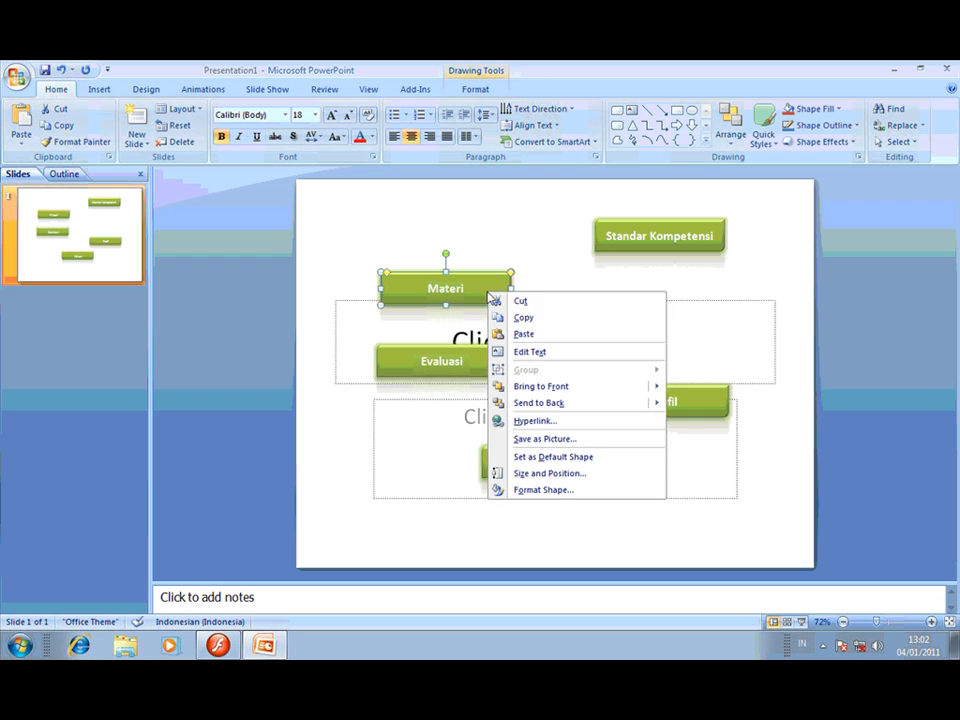
pyautogui.click(522, 318)
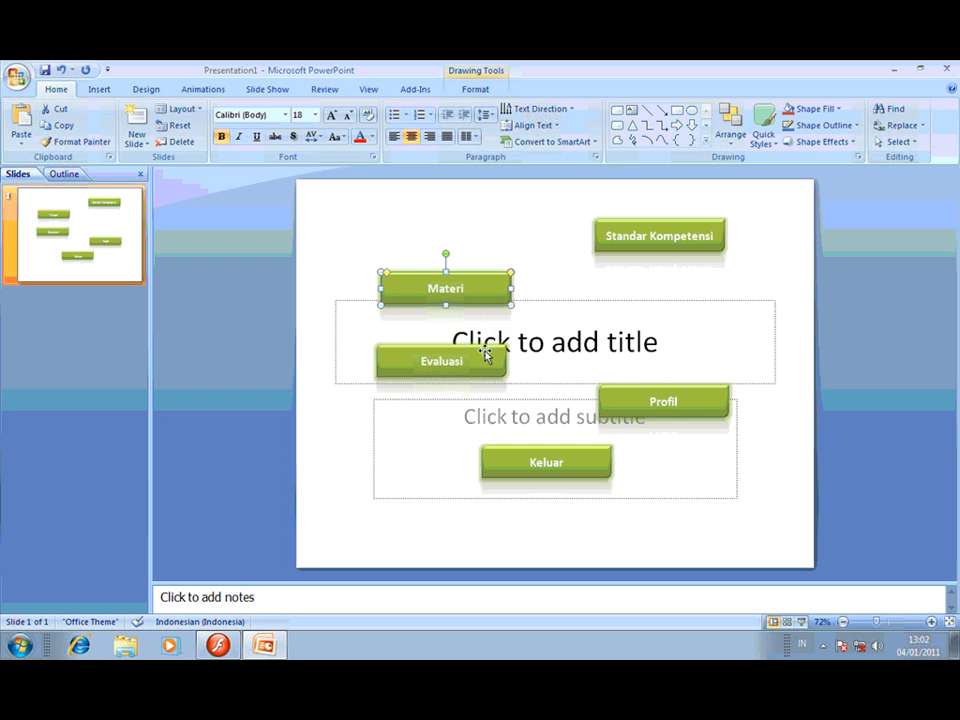
pyautogui.click(222, 645)
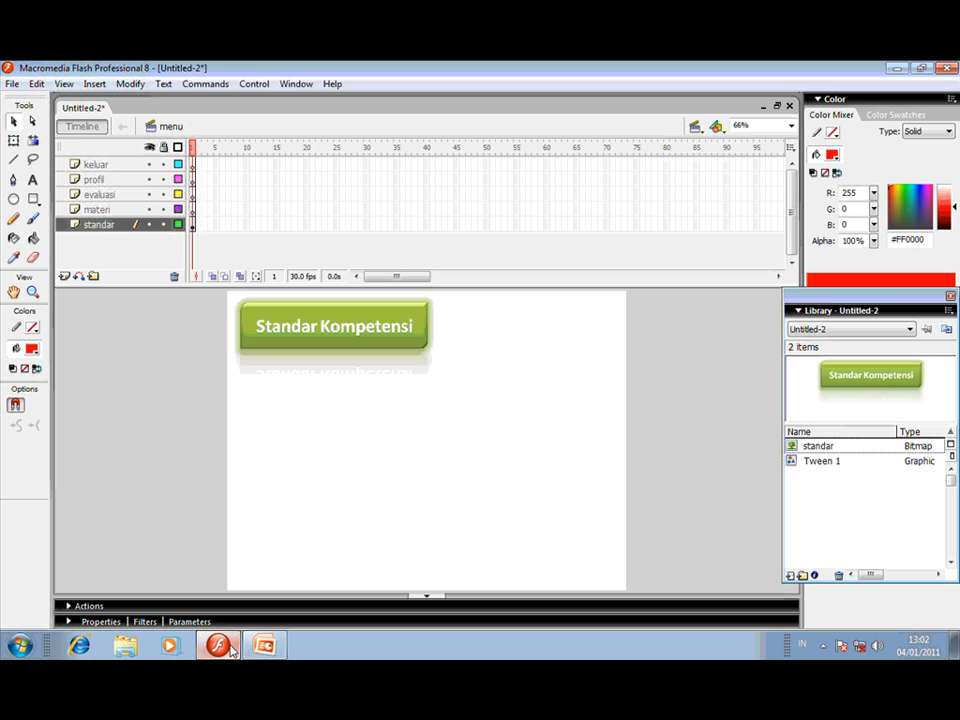
pyautogui.click(107, 209)
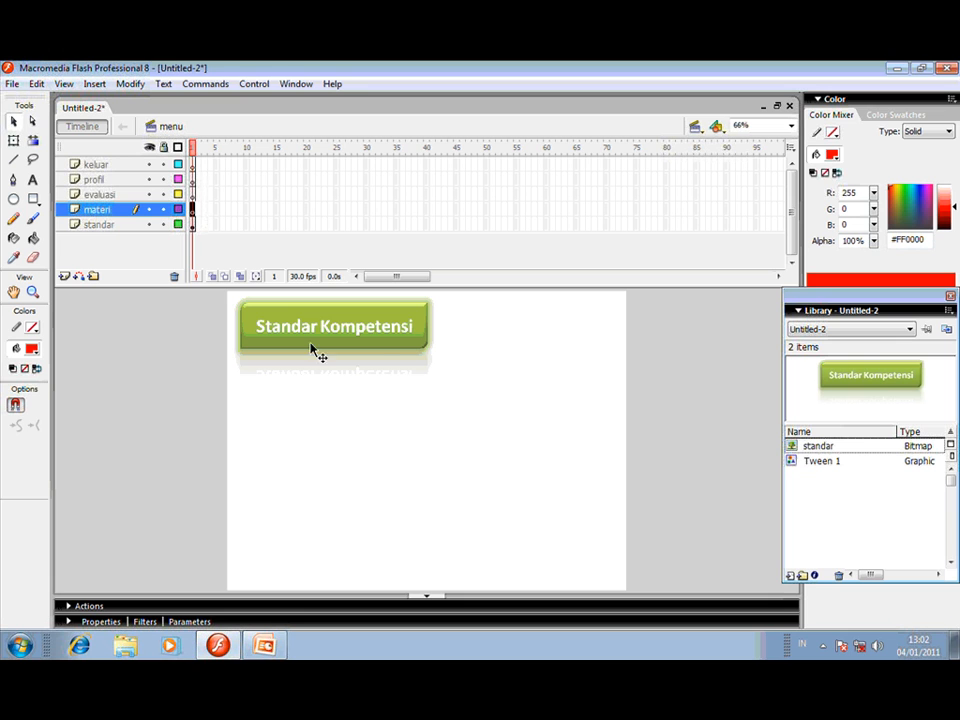
pyautogui.rightClick(564, 335)
pyautogui.click(608, 375)
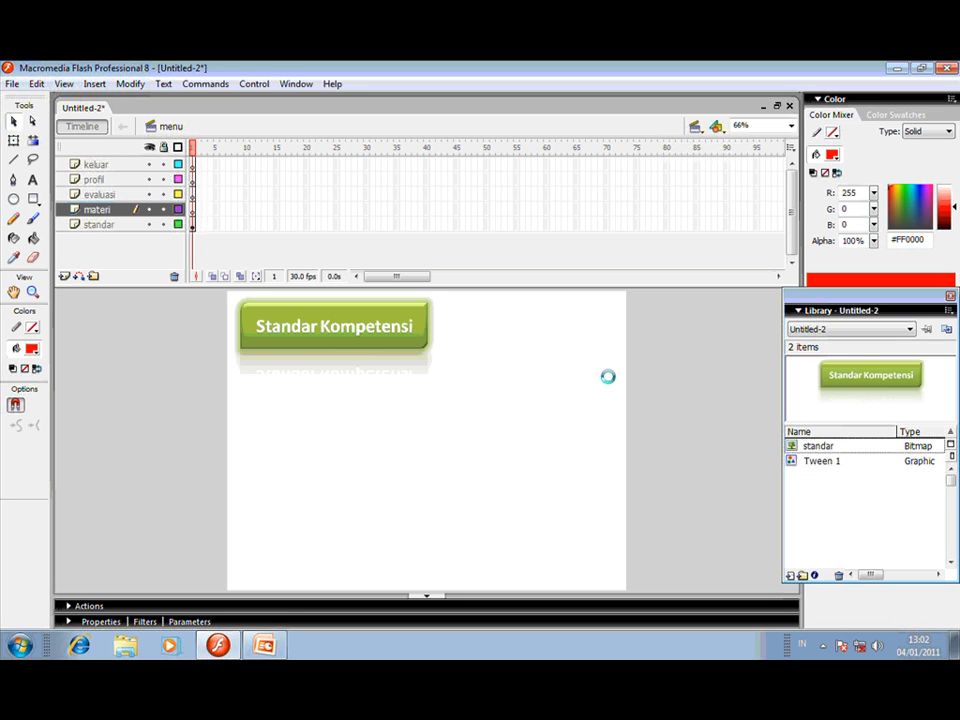
pyautogui.moveTo(375, 318); pyautogui.dragTo(377, 401)
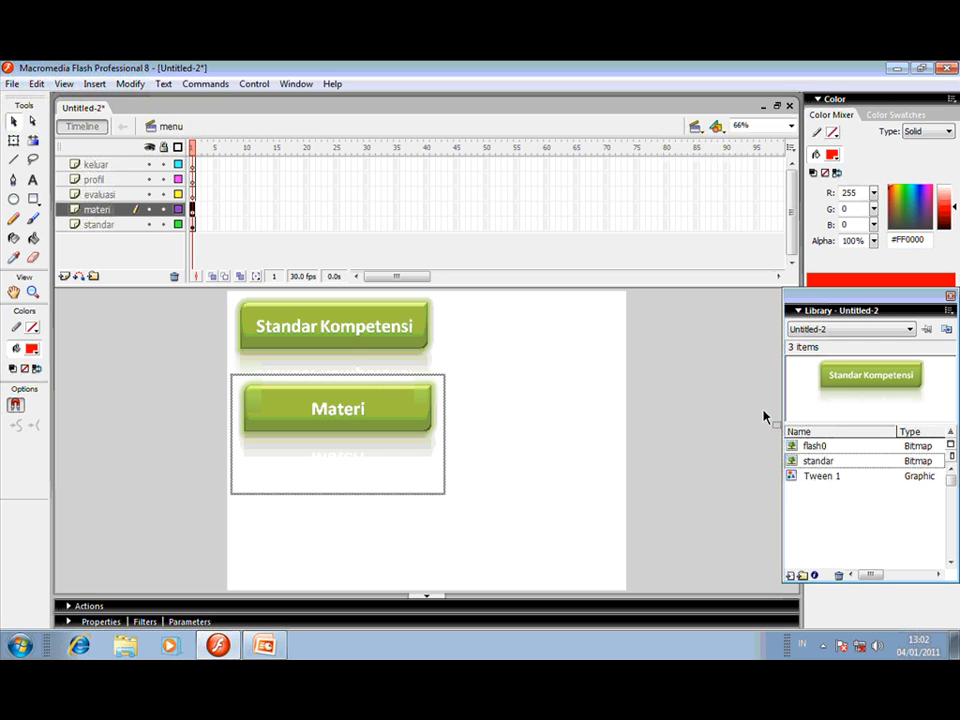
# Rename the Materi button's bitmap in the library as "materi".
pyautogui.click(818, 447)
pyautogui.doubleClick(818, 446)
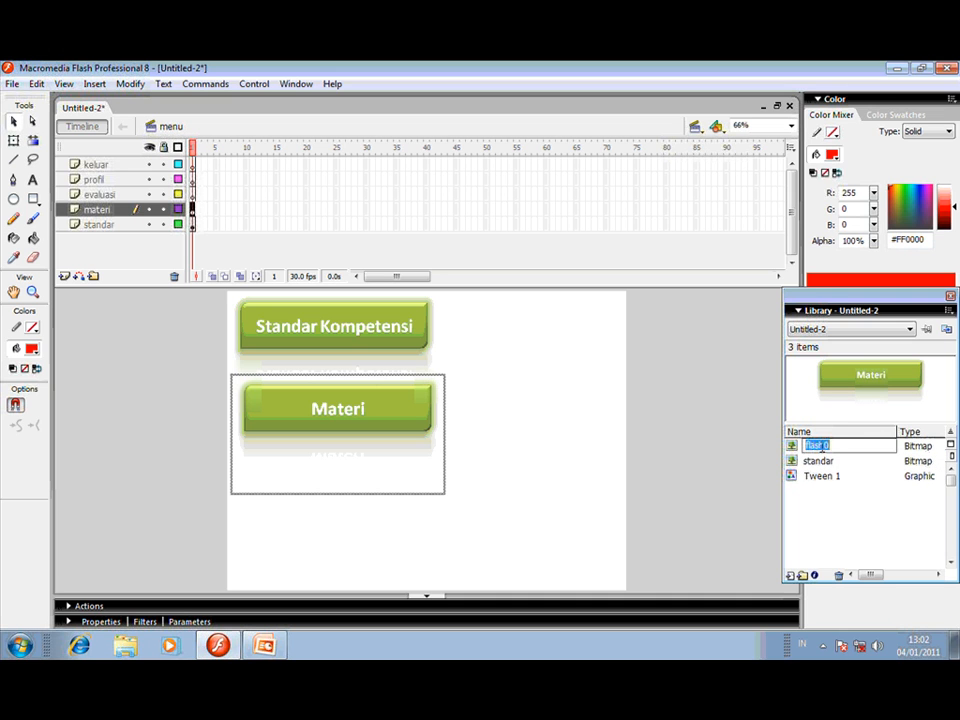
pyautogui.write('materi')
# Copy the Evaluasi button from PowerPoint onto the "evaluasi" layer in Flash and place it to the right of the Standar Kompetensi button.
pyautogui.click(264, 645)
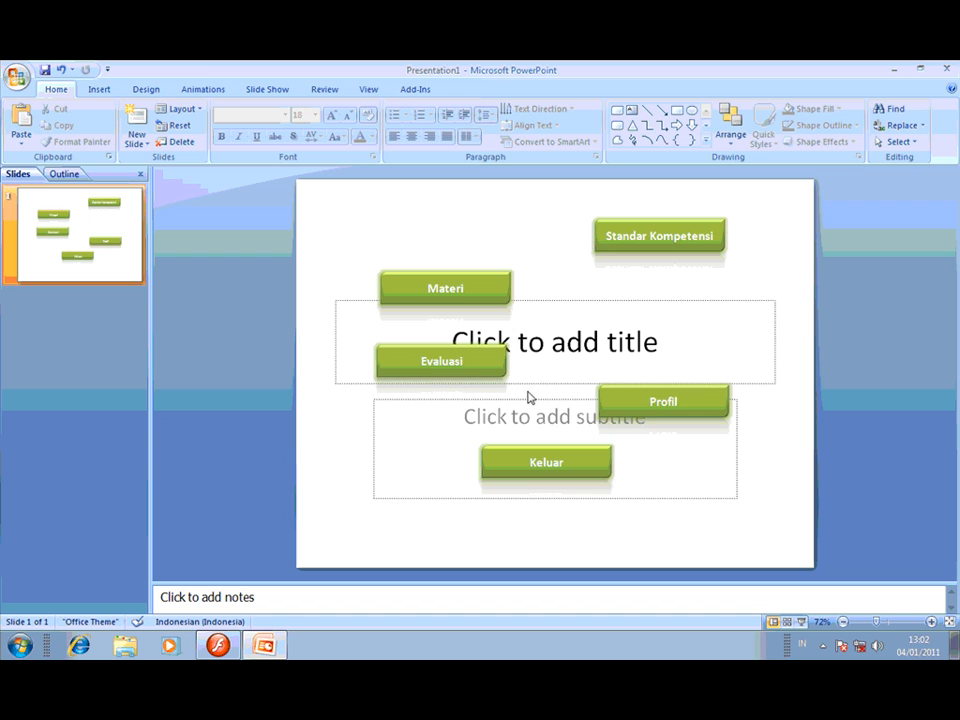
pyautogui.click(486, 366)
pyautogui.rightClick(489, 358)
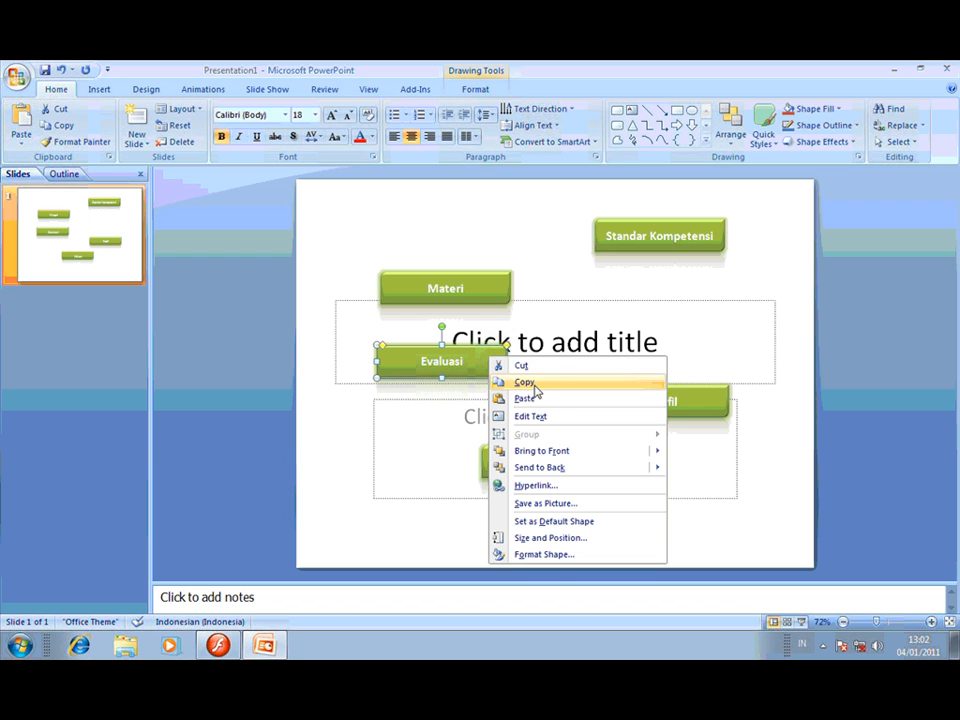
pyautogui.click(535, 389)
pyautogui.click(218, 646)
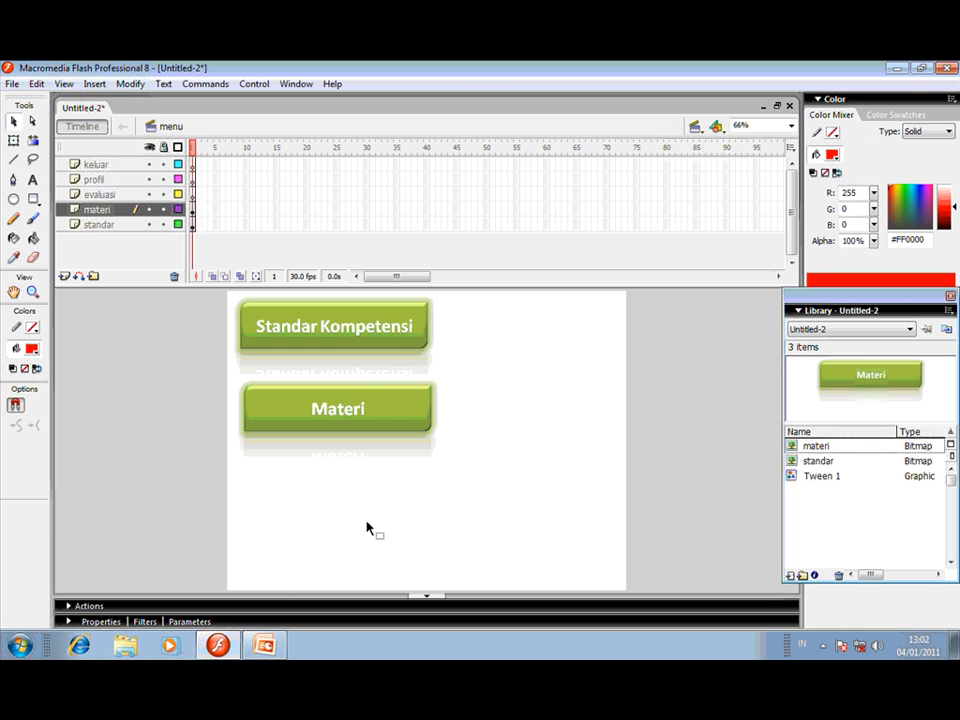
pyautogui.click(193, 194)
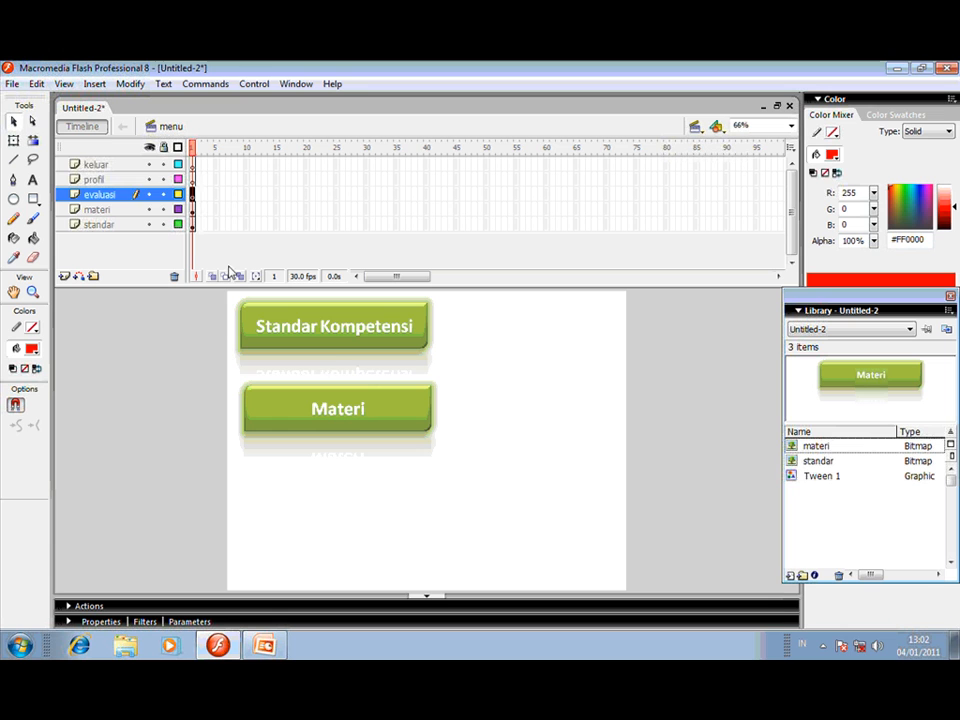
pyautogui.rightClick(649, 386)
pyautogui.click(681, 420)
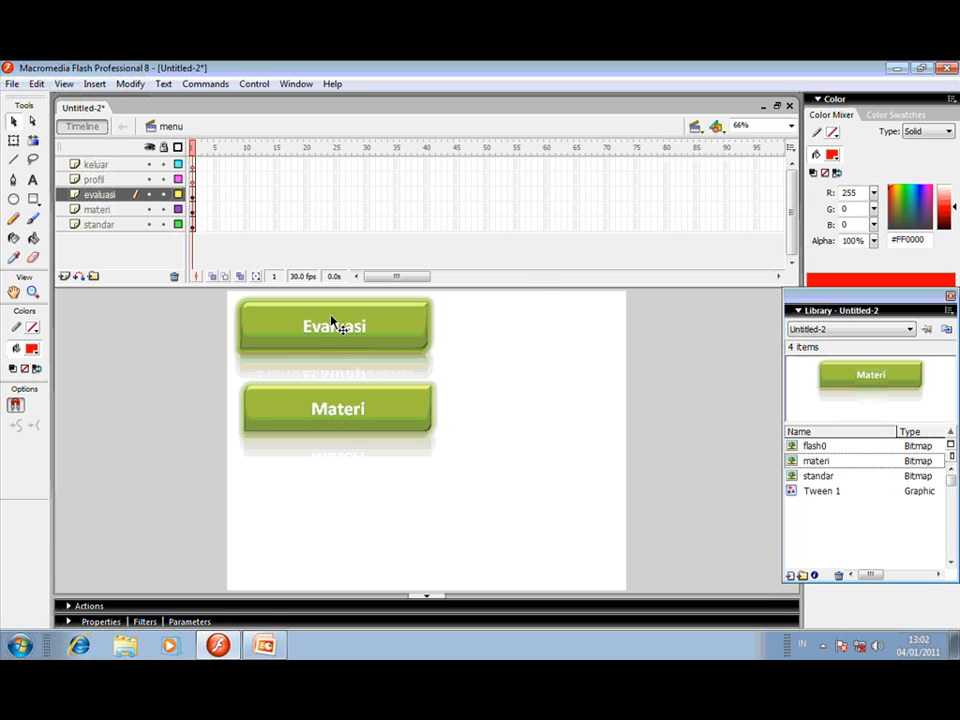
pyautogui.moveTo(332, 321); pyautogui.dragTo(565, 331)
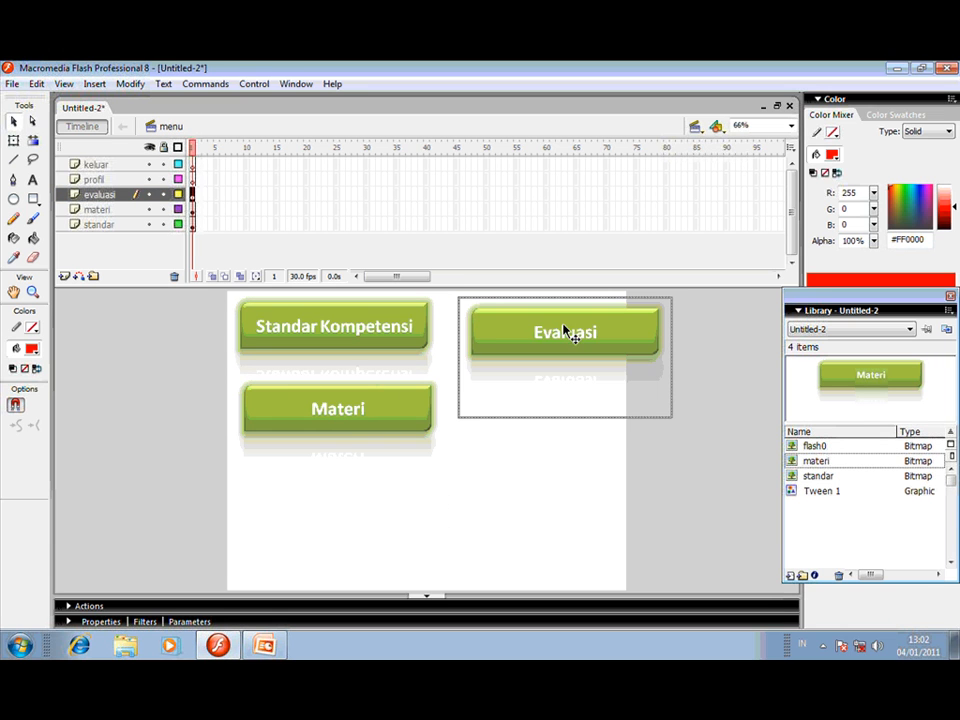
# Rename the Evaluasi button's bitmap in the library as "evaluasi".
pyautogui.click(812, 446)
pyautogui.click(812, 446)
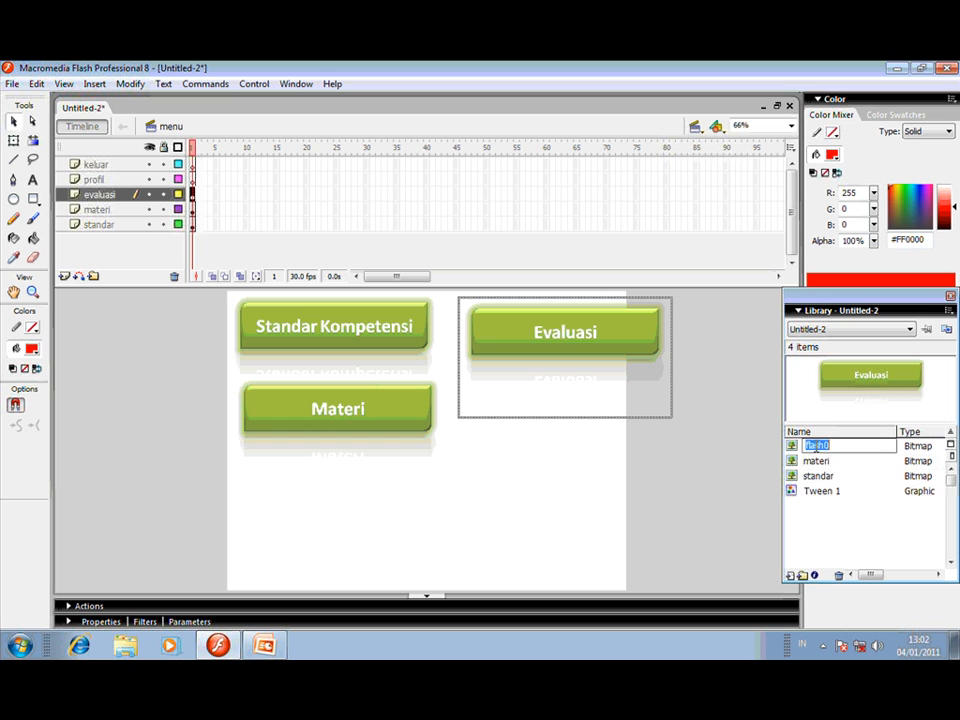
pyautogui.write('evaluasi')
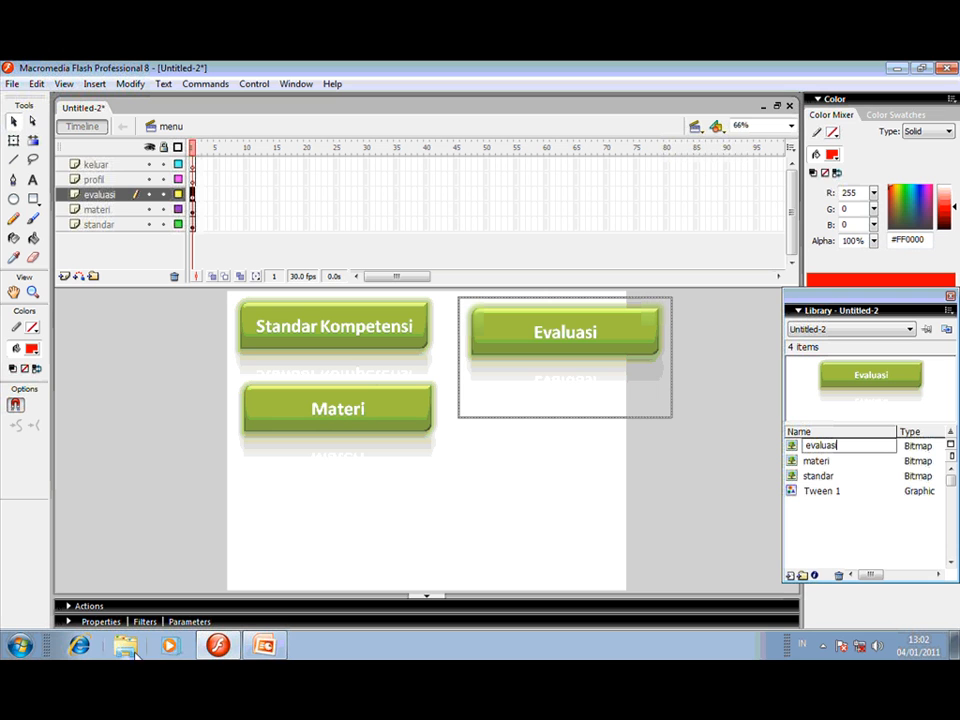
# Try to copy the Profil button from PowerPoint onto the "profil" layer in Flash.
pyautogui.click(264, 645)
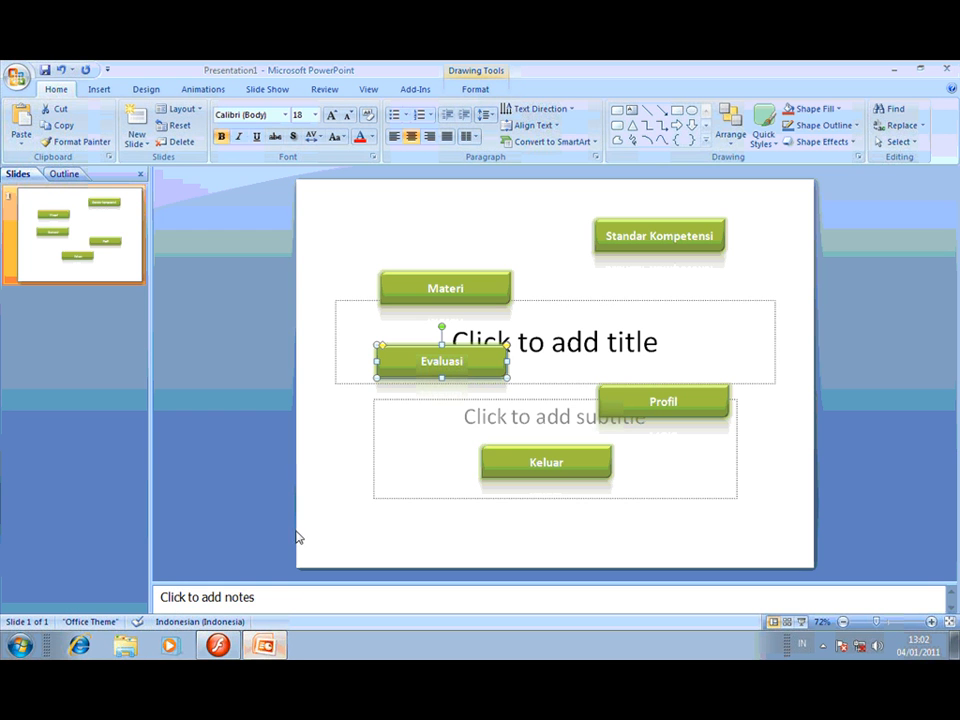
pyautogui.click(795, 366)
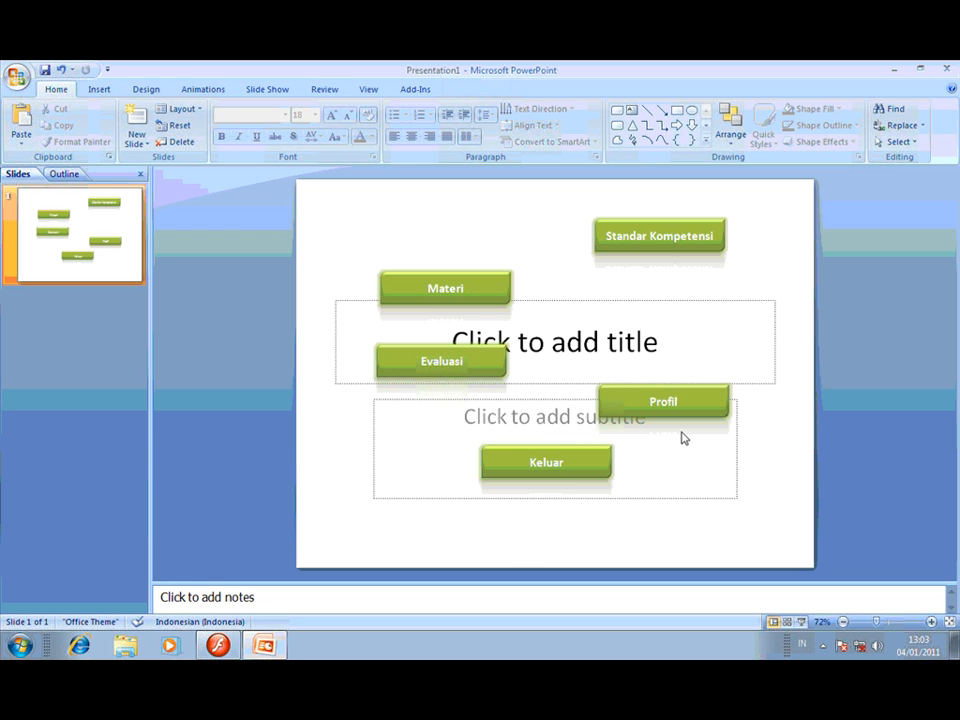
pyautogui.click(605, 412)
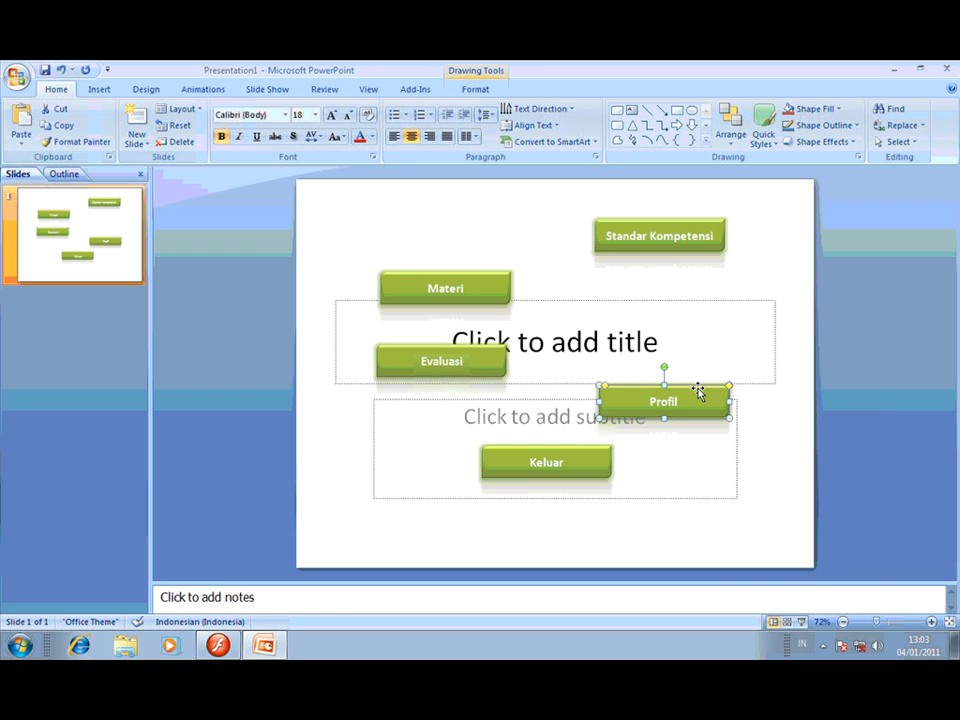
pyautogui.rightClick(700, 393)
pyautogui.click(715, 413)
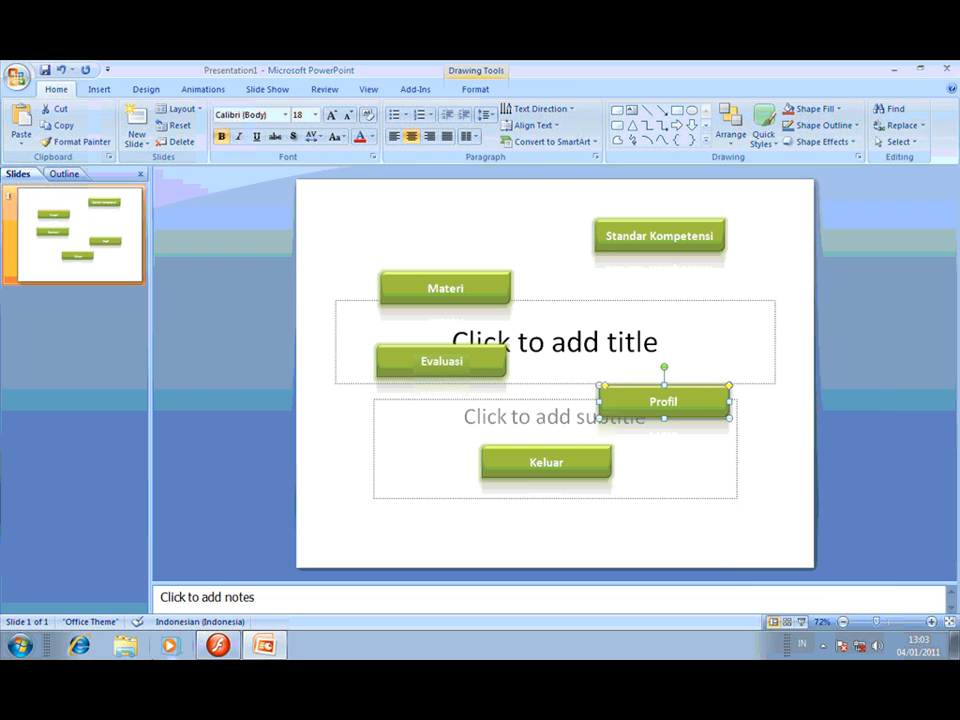
pyautogui.click(213, 648)
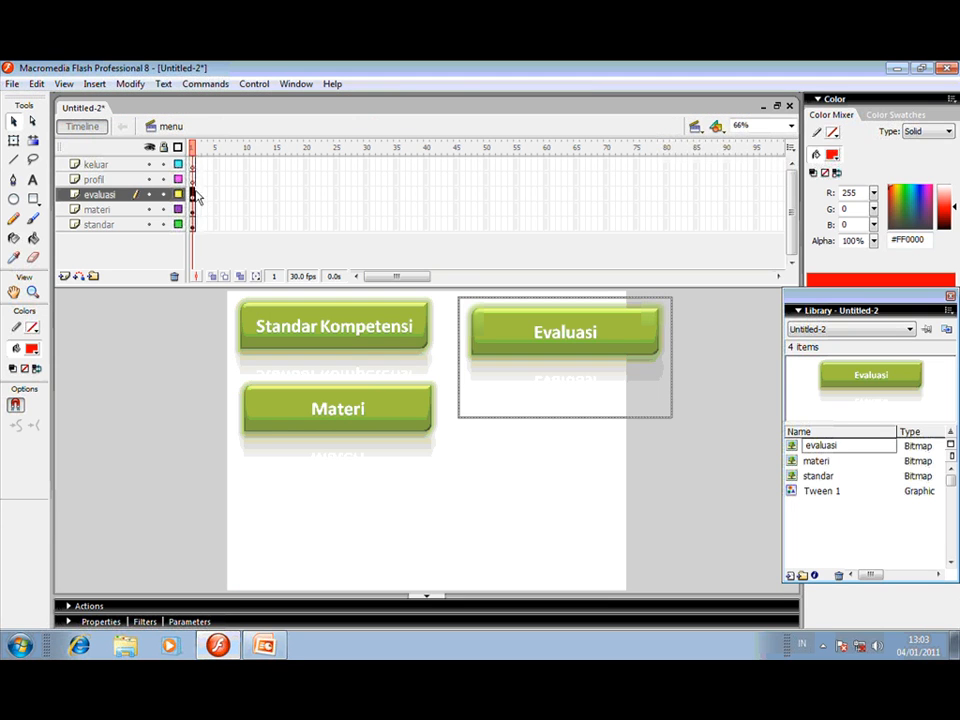
pyautogui.click(193, 180)
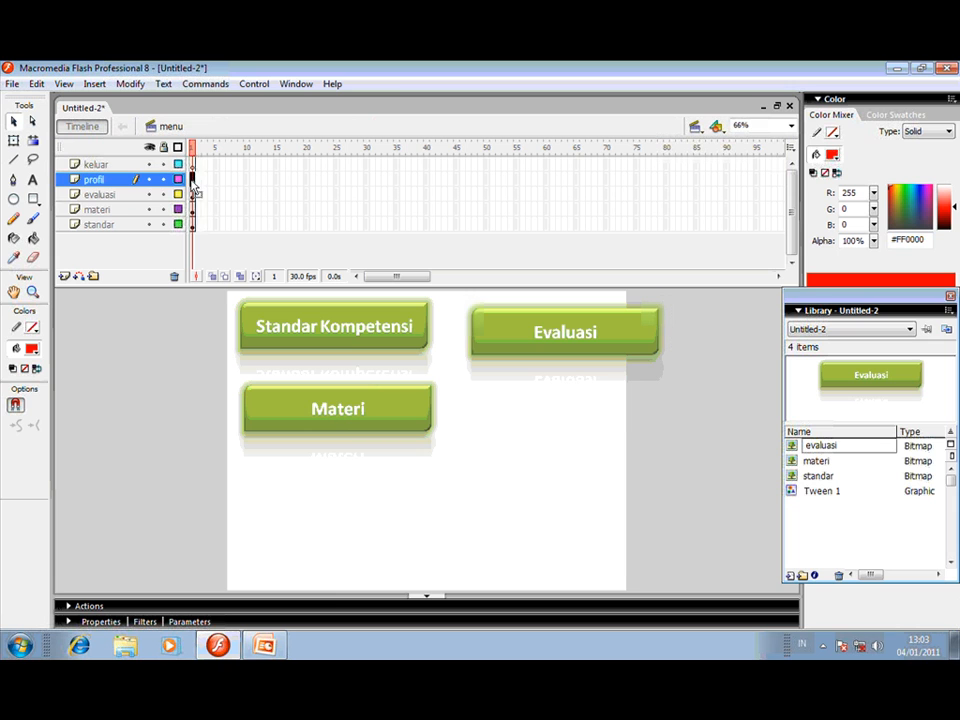
pyautogui.rightClick(187, 421)
pyautogui.click(206, 455)
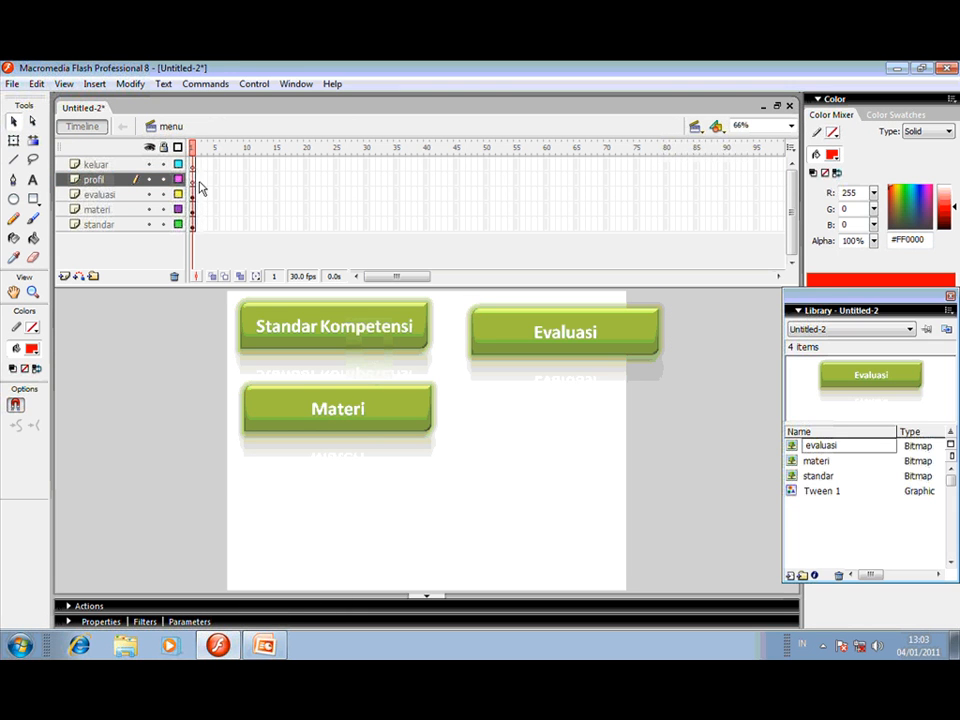
# Try again to paste the copied Profil button into the first frame of the "profil" layer.
pyautogui.rightClick(608, 395)
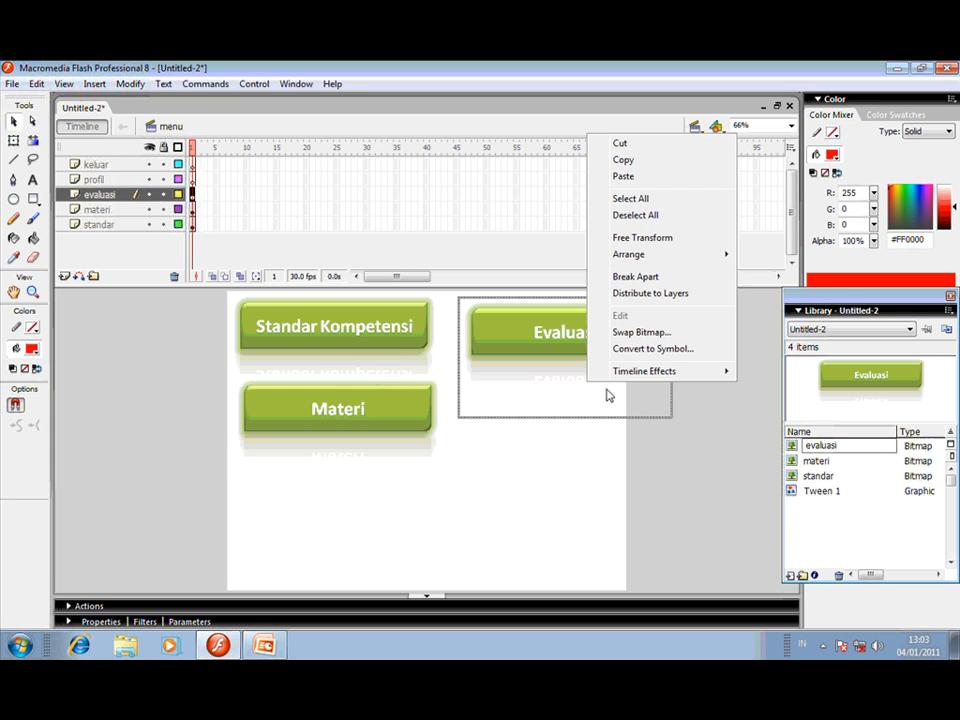
pyautogui.click(193, 181)
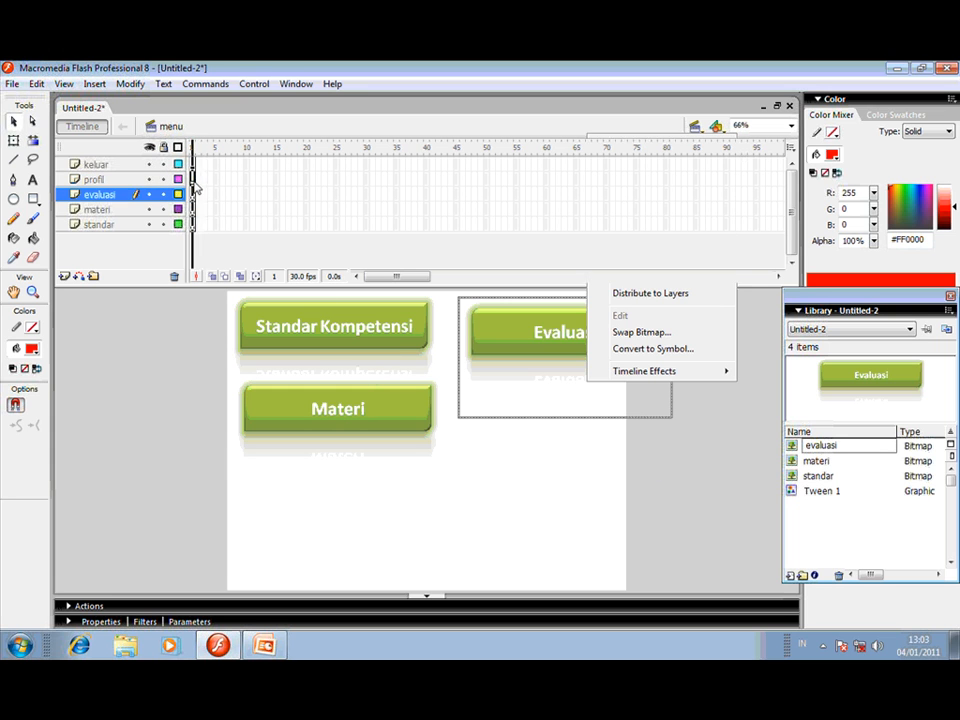
pyautogui.rightClick(88, 389)
pyautogui.click(130, 432)
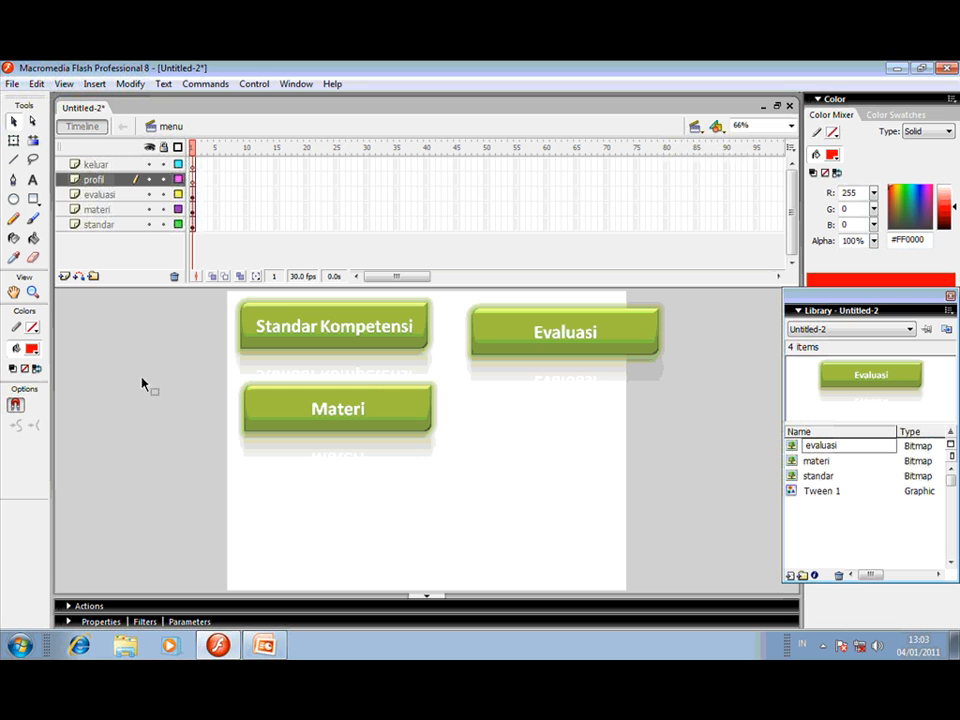
# Move the Evaluasi, Standar Kompetensi and Materi buttons lower on the stage.
pyautogui.click(193, 195)
pyautogui.moveTo(498, 316); pyautogui.dragTo(536, 356)
pyautogui.moveTo(355, 332); pyautogui.dragTo(403, 407)
# Recopy the Profil button in PowerPoint and try to paste it onto the "profil" layer in Flash.
pyautogui.click(263, 645)
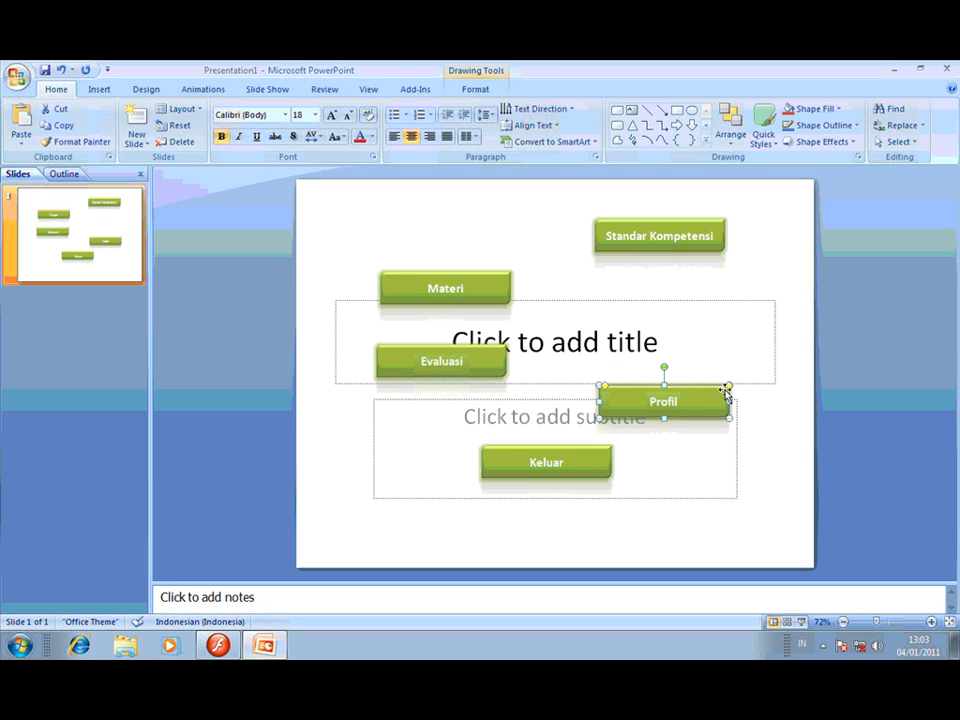
pyautogui.rightClick(726, 390)
pyautogui.click(758, 417)
pyautogui.click(265, 645)
pyautogui.click(193, 180)
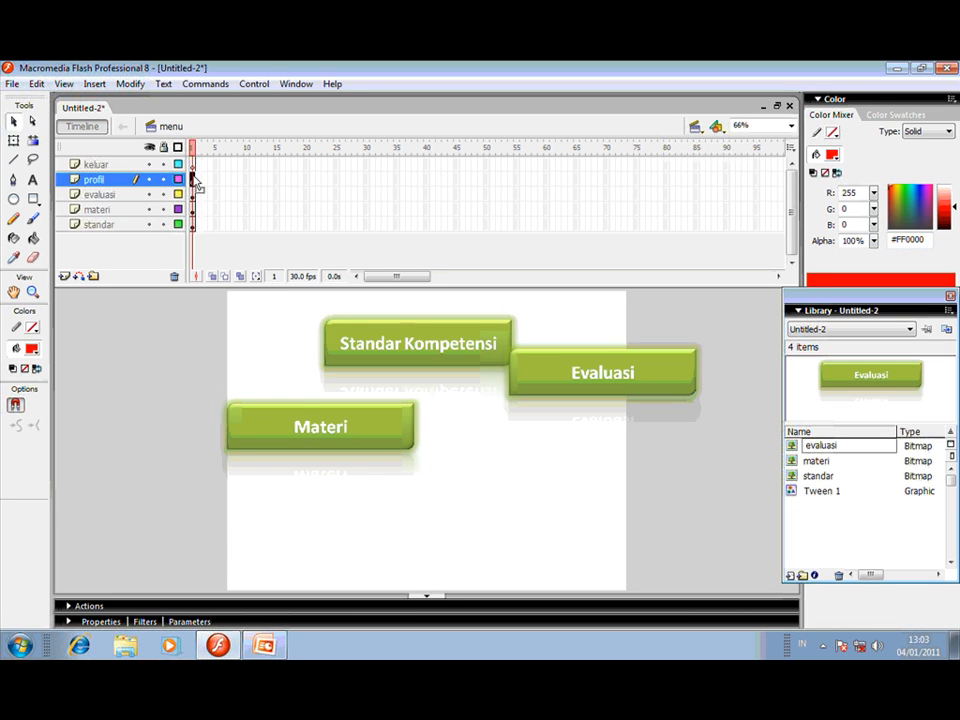
pyautogui.rightClick(153, 360)
pyautogui.click(193, 400)
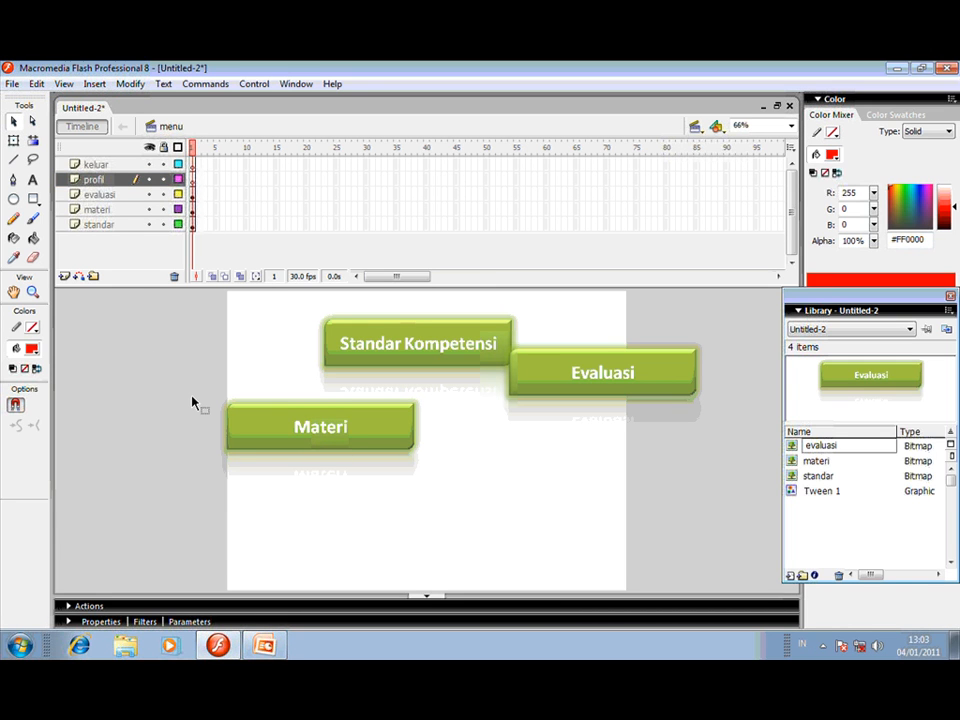
# Reselect and copy the Profil button in PowerPoint, and try pasting it onto the "profil" layer in Flash.
pyautogui.click(265, 646)
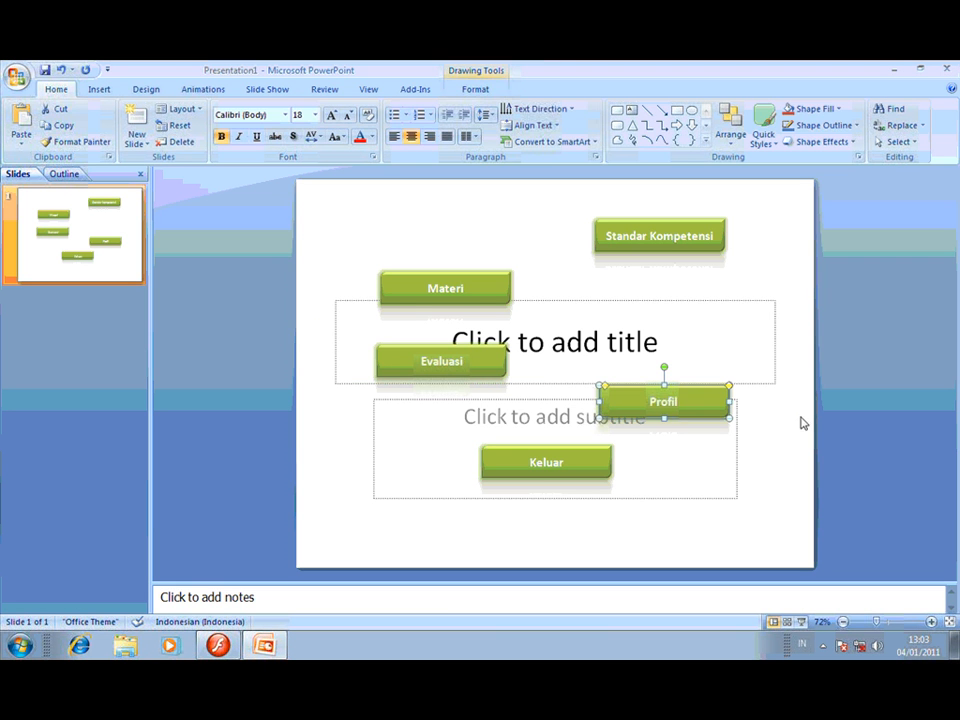
pyautogui.click(805, 366)
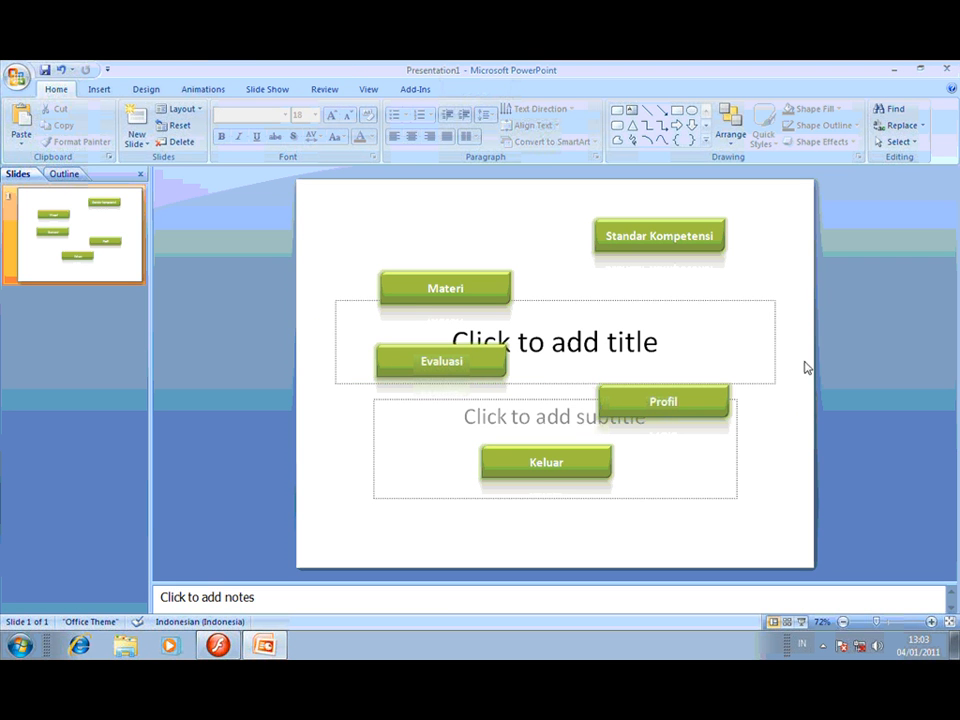
pyautogui.click(628, 408)
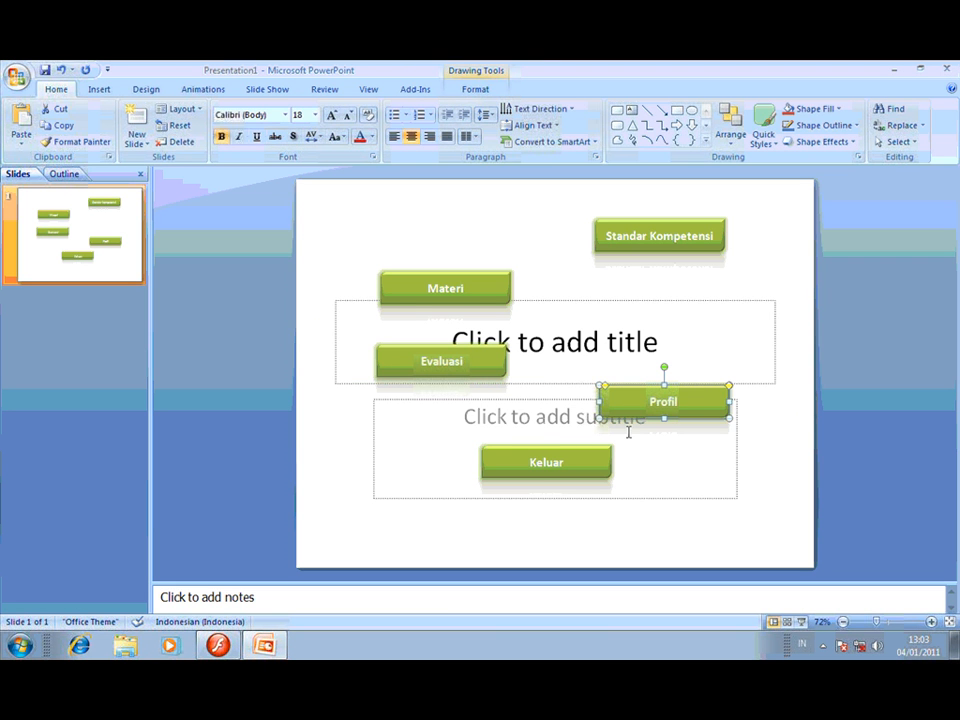
pyautogui.rightClick(697, 394)
pyautogui.click(733, 414)
pyautogui.click(218, 645)
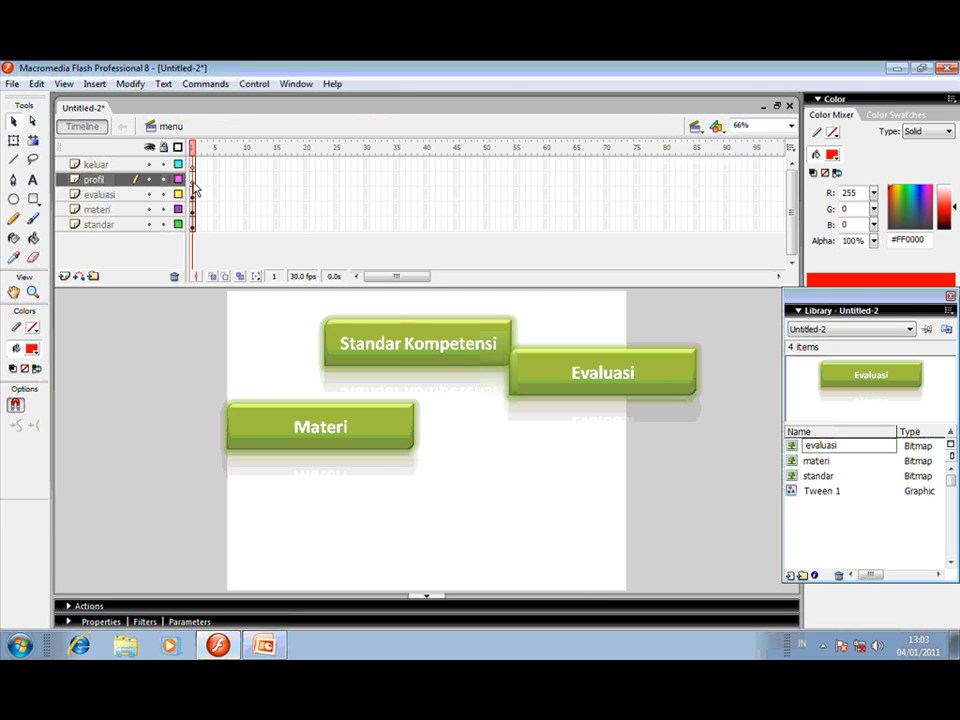
pyautogui.rightClick(262, 327)
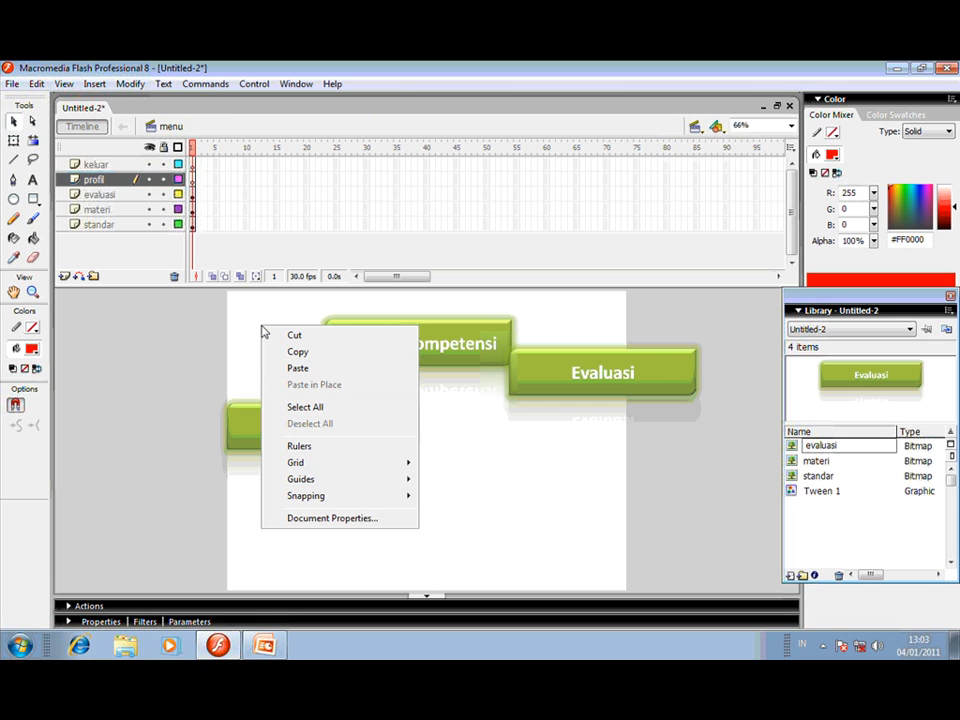
pyautogui.click(298, 368)
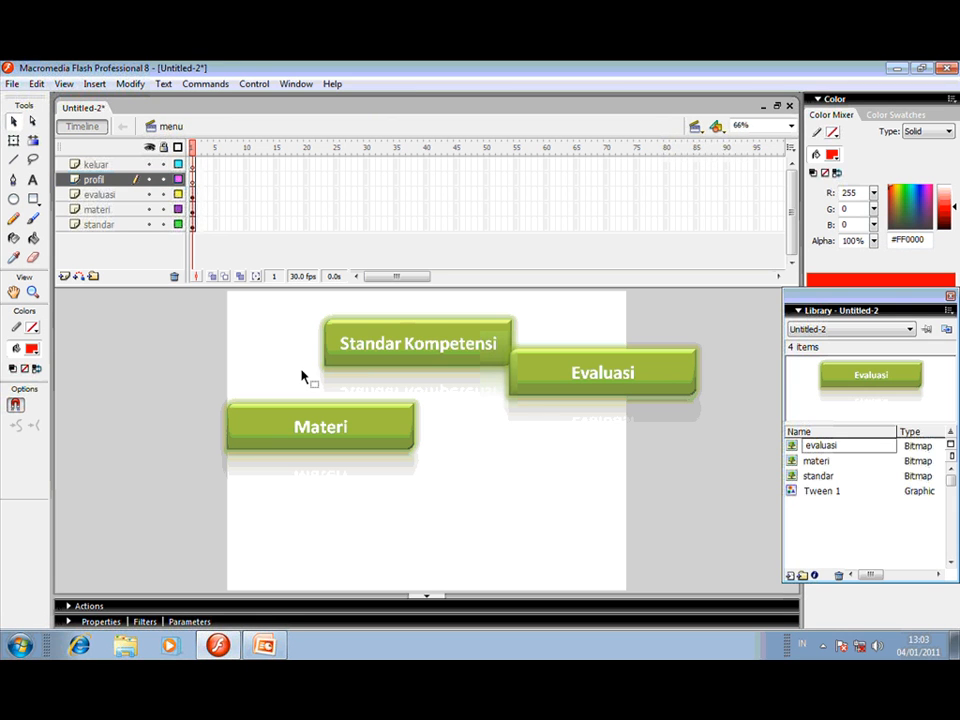
# Finish the pending "evaluasi" rename in the library and paste the Profil button onto the "profil" layer, placing it below the Evaluasi button.
pyautogui.click(194, 180)
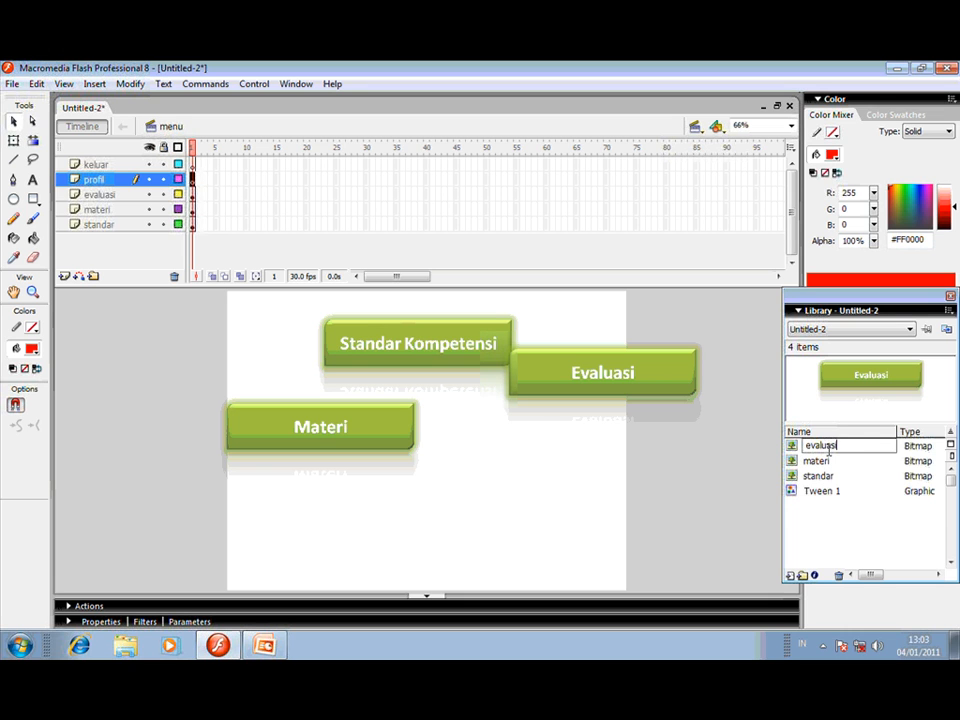
pyautogui.press('Return')
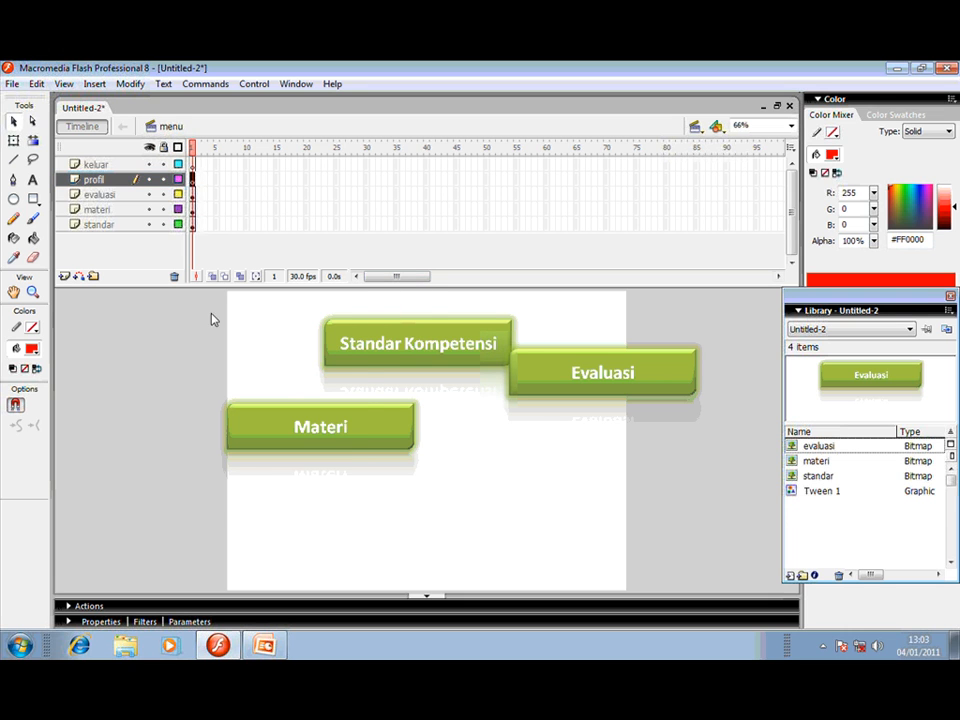
pyautogui.rightClick(232, 311)
pyautogui.click(248, 356)
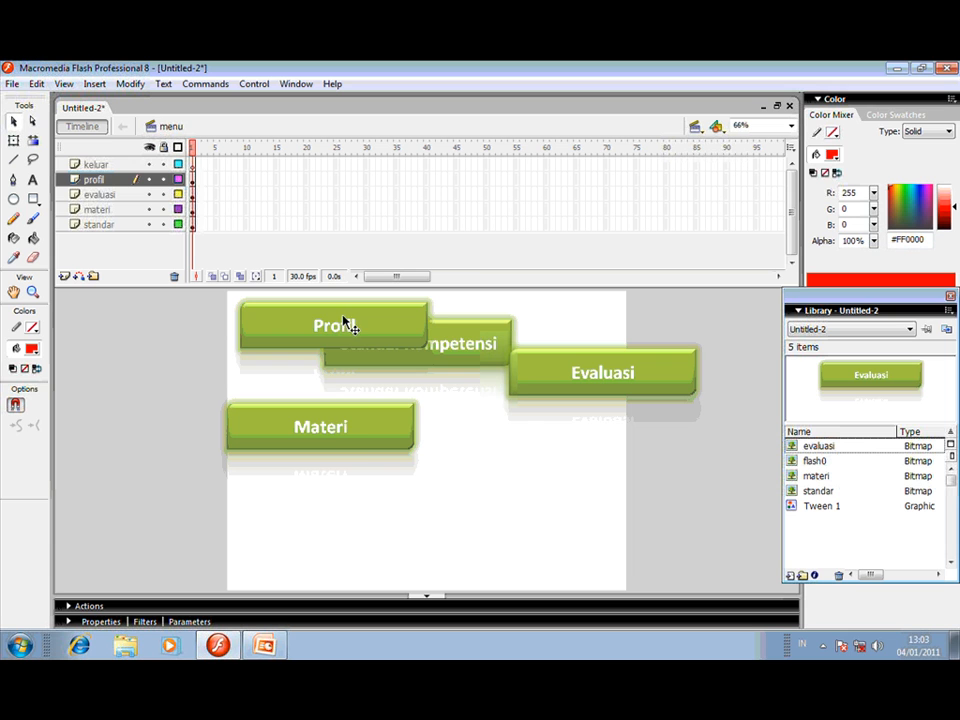
pyautogui.moveTo(349, 324); pyautogui.dragTo(578, 462)
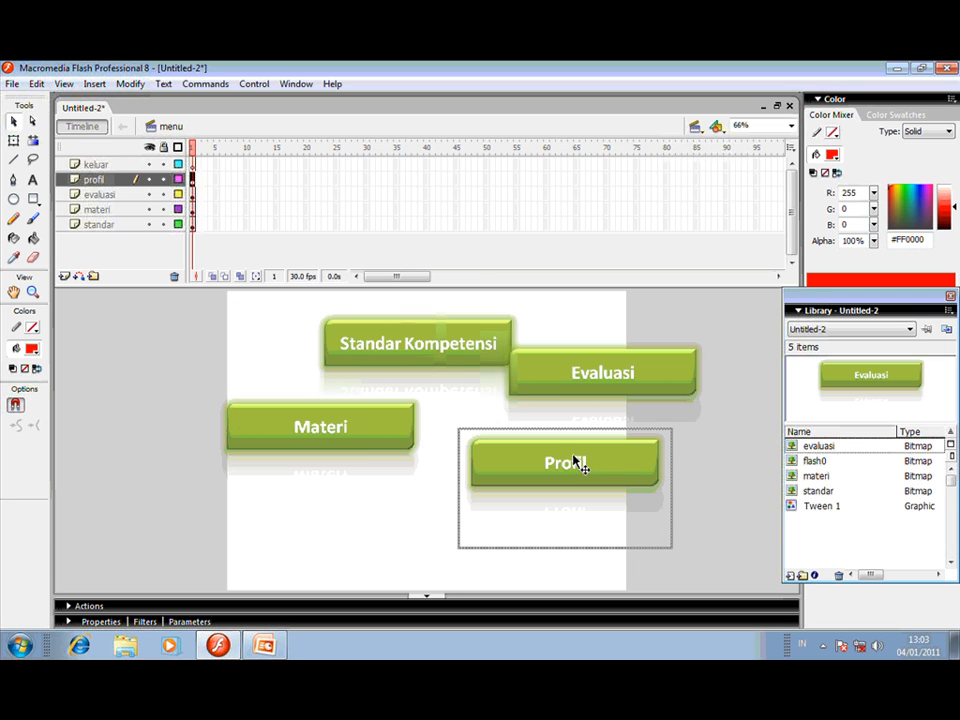
# Copy the Keluar button from PowerPoint and paste it onto the "keluar" layer in Flash.
pyautogui.click(196, 165)
pyautogui.click(264, 645)
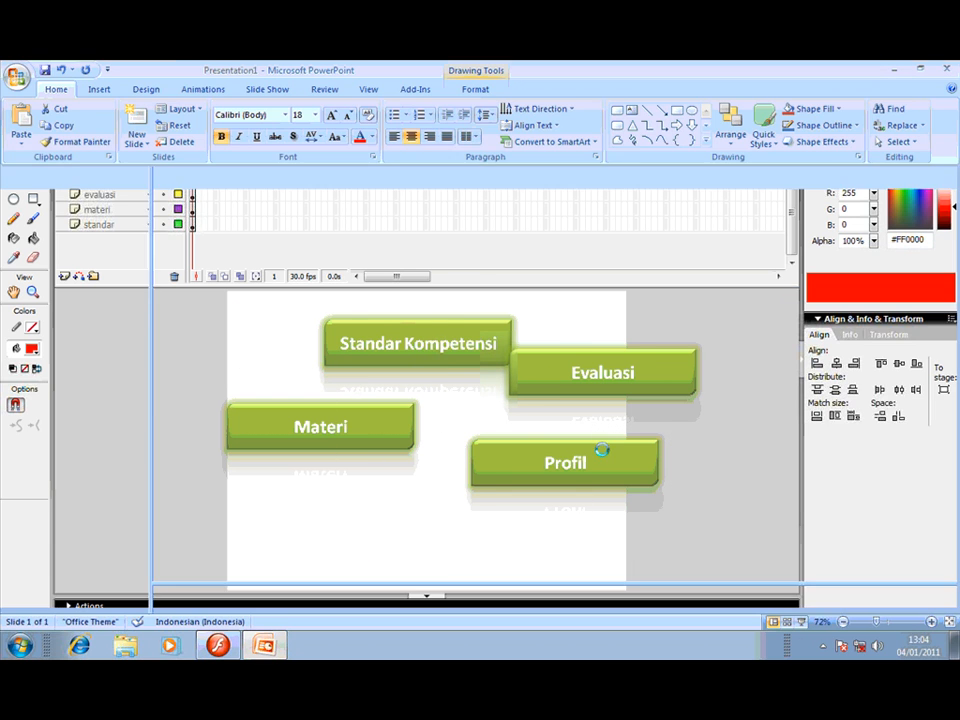
pyautogui.click(668, 509)
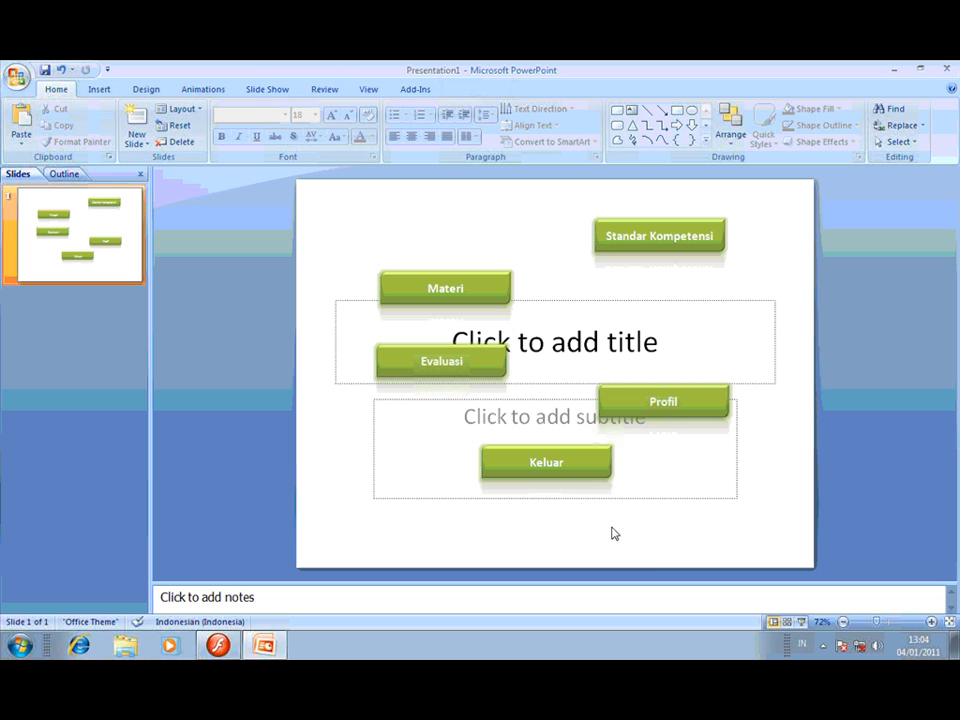
pyautogui.click(513, 465)
pyautogui.rightClick(606, 460)
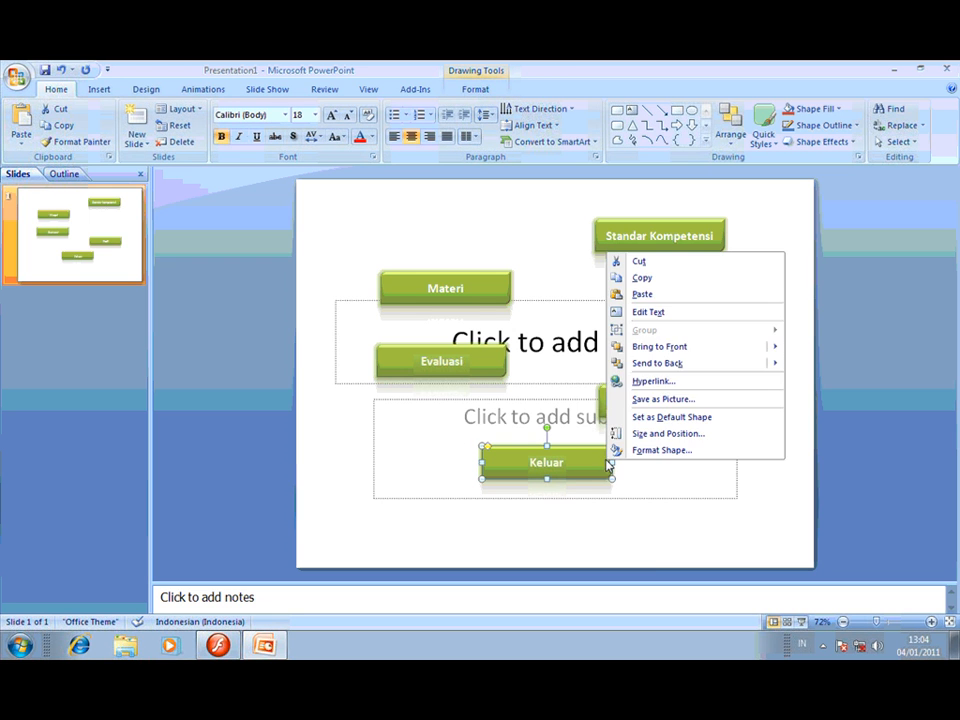
pyautogui.click(641, 279)
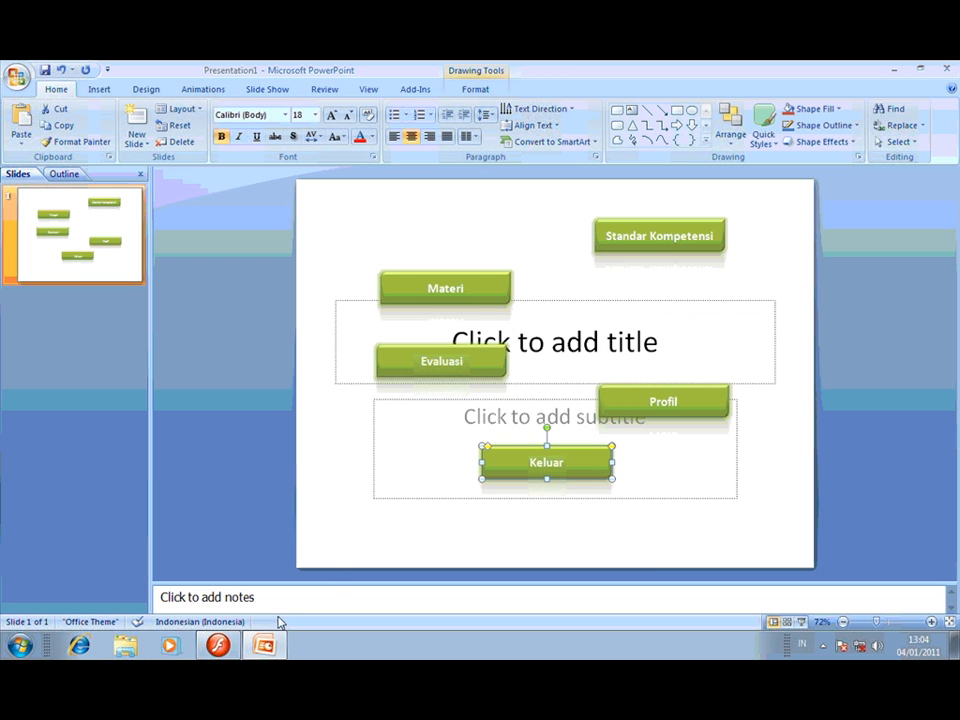
pyautogui.click(221, 647)
pyautogui.rightClick(177, 305)
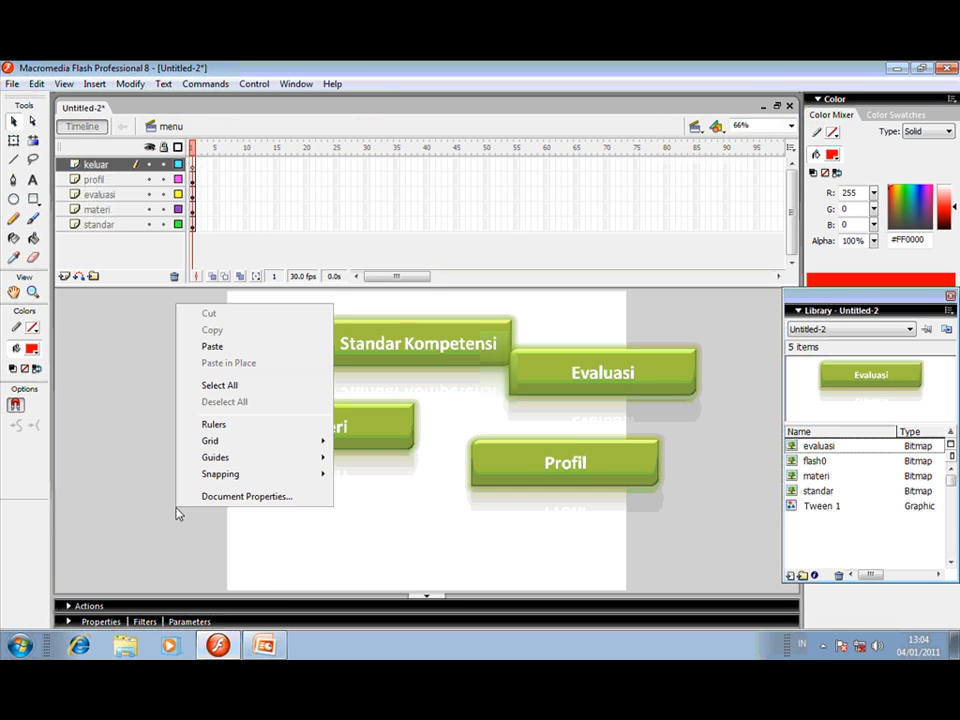
pyautogui.click(210, 347)
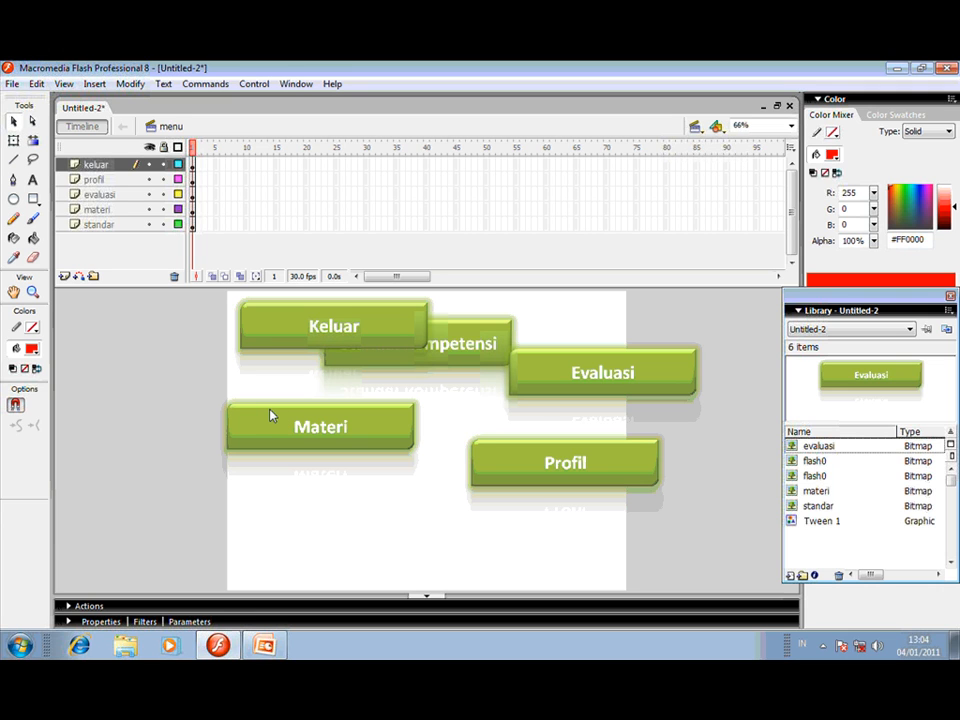
# Check which button each layer holds by selecting the first frames from "keluar" down to "standar".
pyautogui.click(195, 166)
pyautogui.click(195, 180)
pyautogui.click(195, 195)
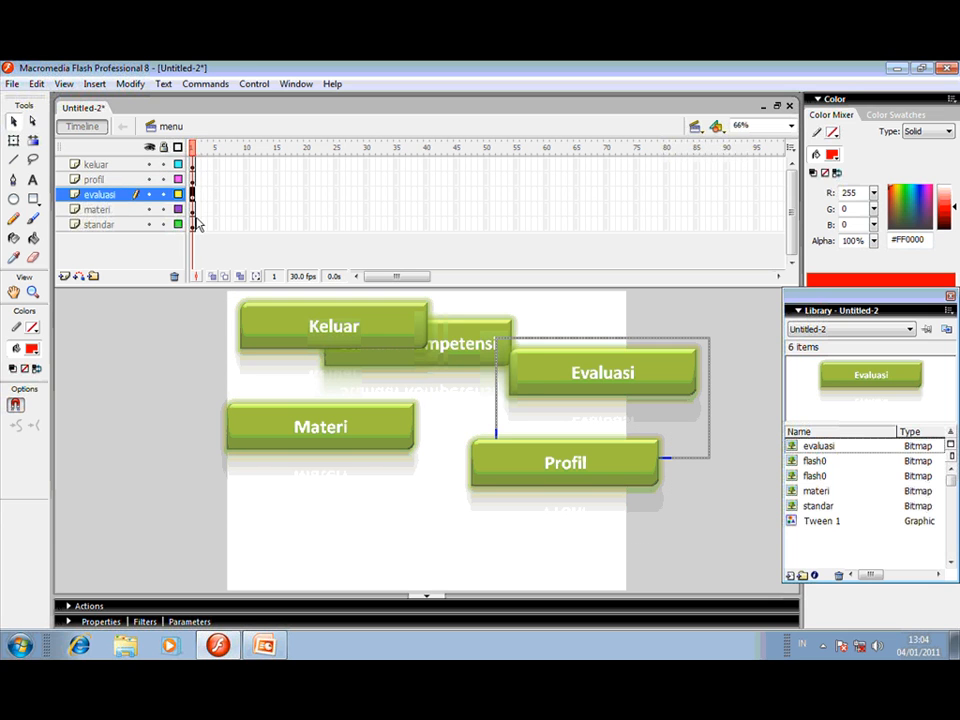
pyautogui.click(195, 210)
pyautogui.click(195, 225)
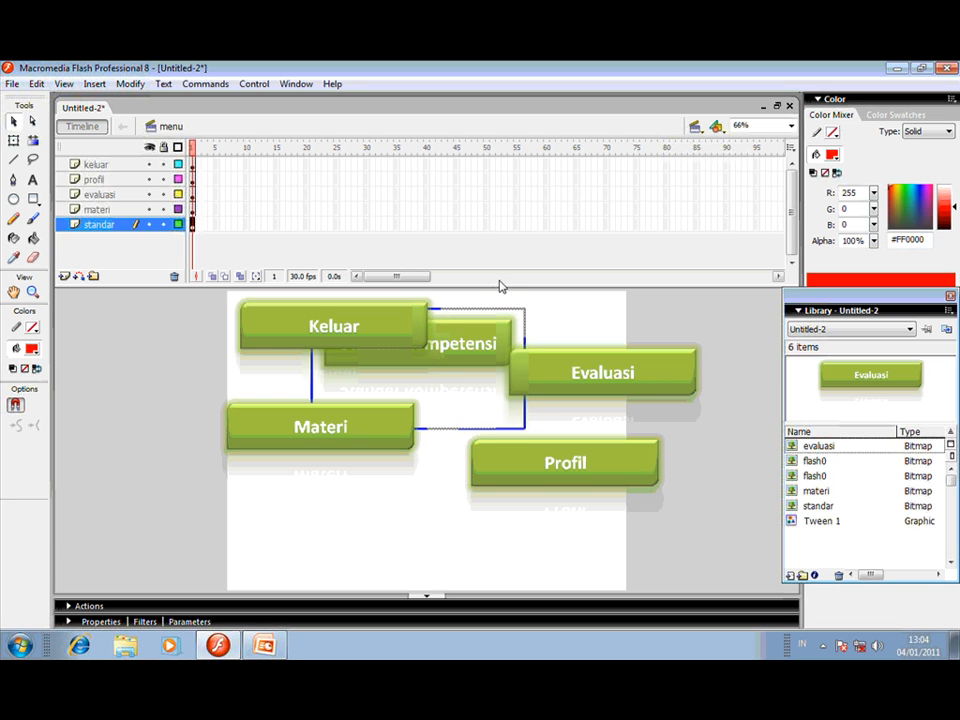
# Select all five menu buttons across the layers and scale them down together to about half their size, keeping them within the stage.
pyautogui.moveTo(498, 283); pyautogui.dragTo(492, 250)
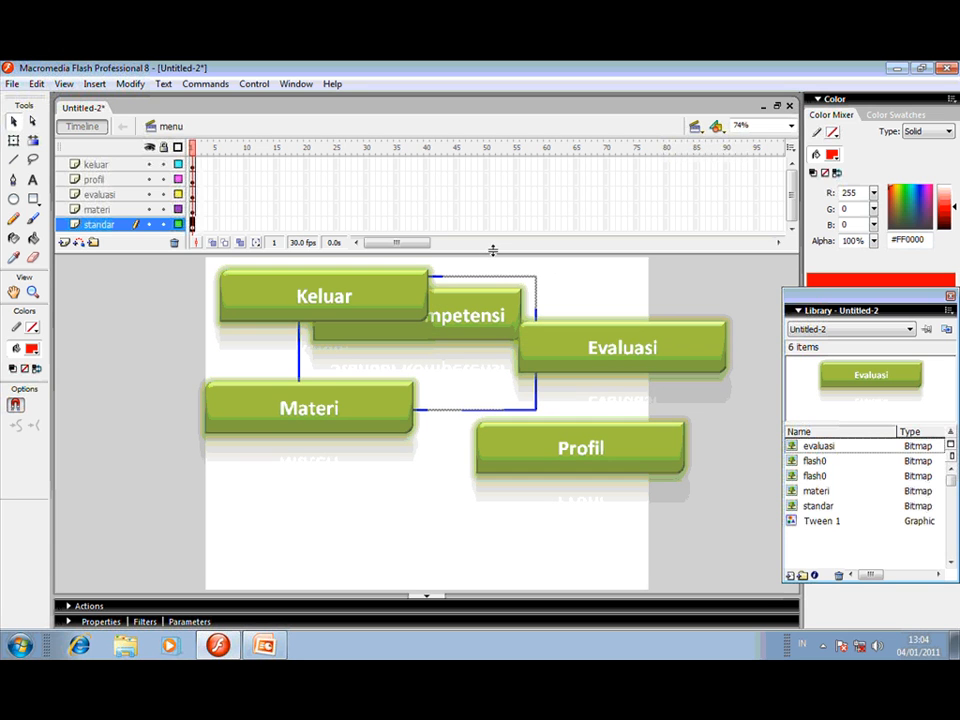
pyautogui.click(620, 370)
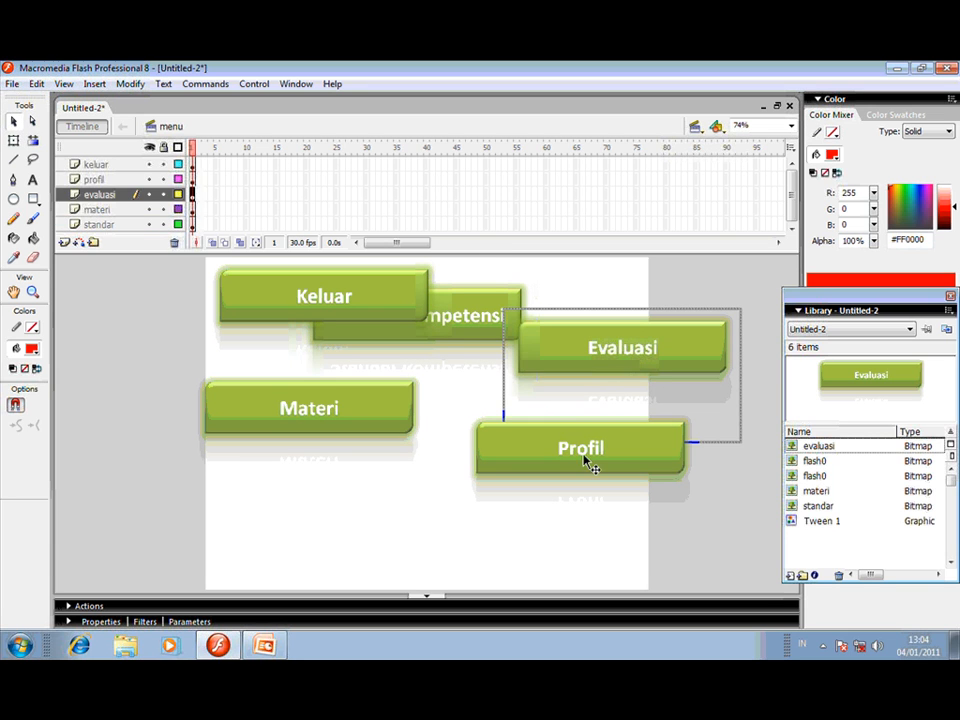
pyautogui.click(390, 397)
pyautogui.click(458, 321)
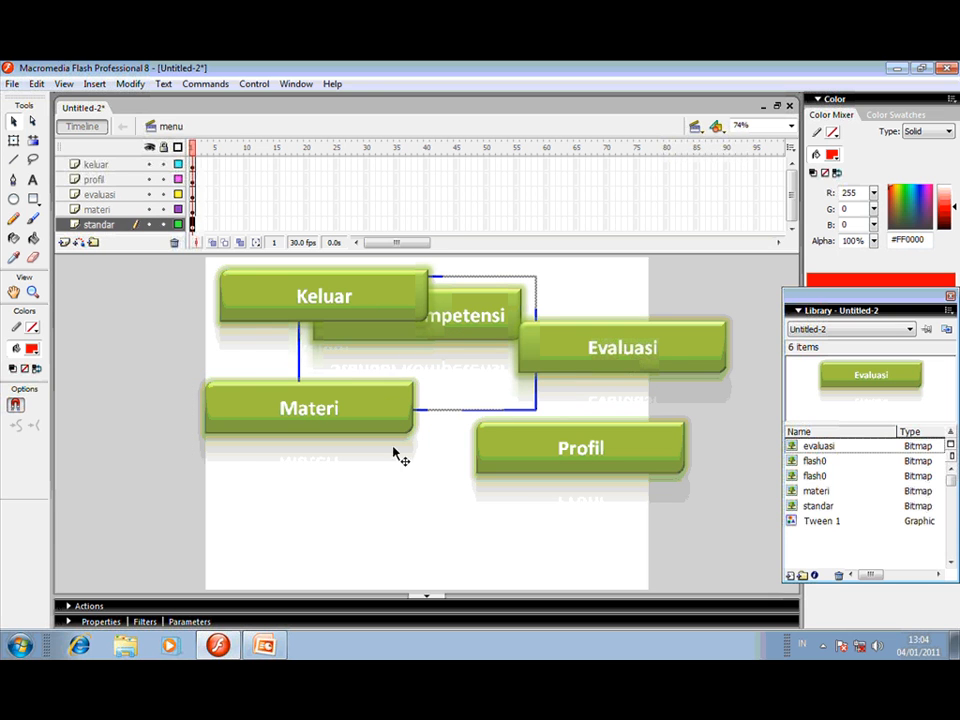
pyautogui.click(37, 84)
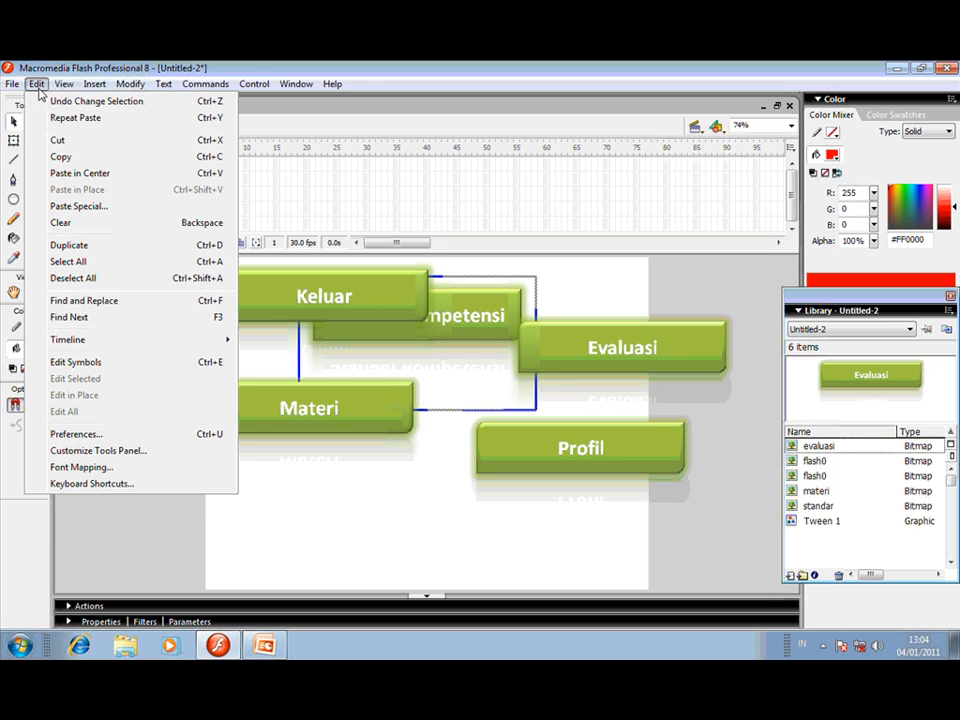
pyautogui.click(66, 262)
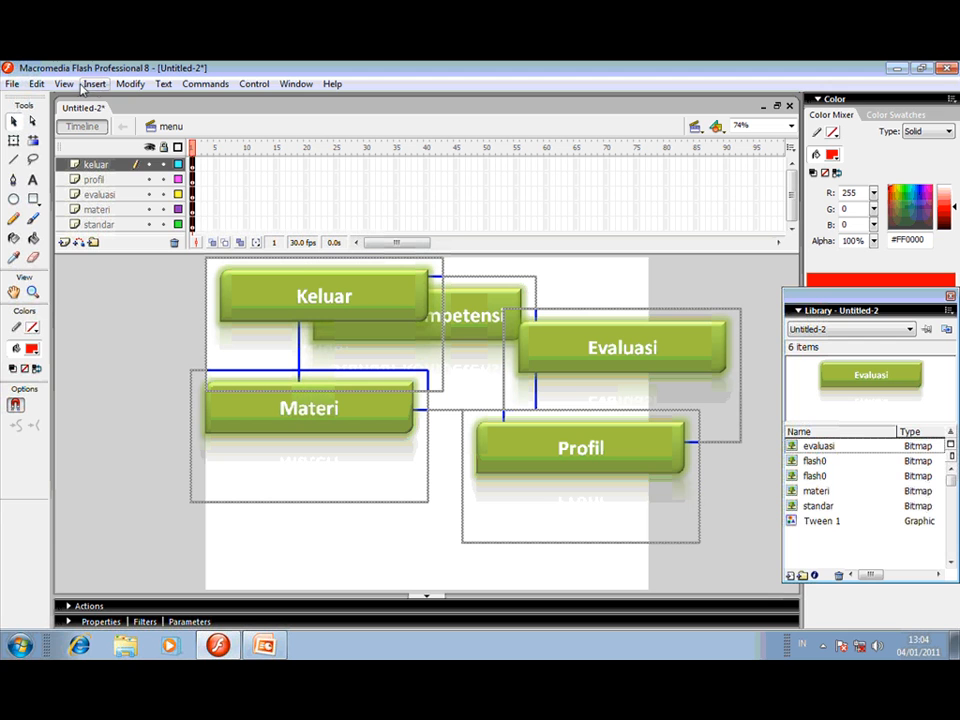
pyautogui.click(130, 84)
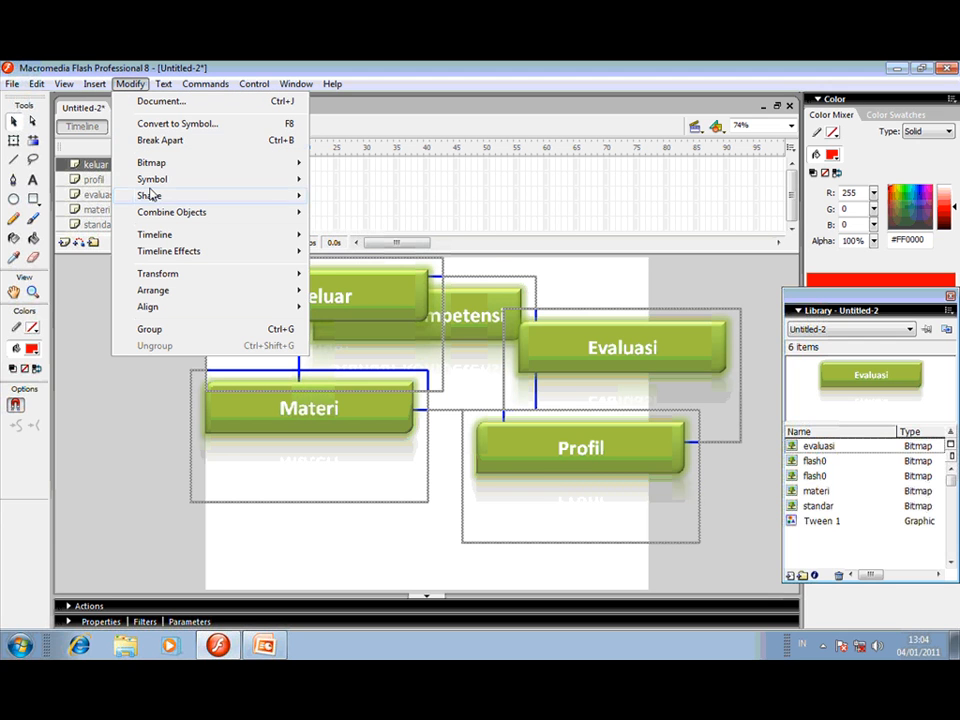
pyautogui.moveTo(172, 274)
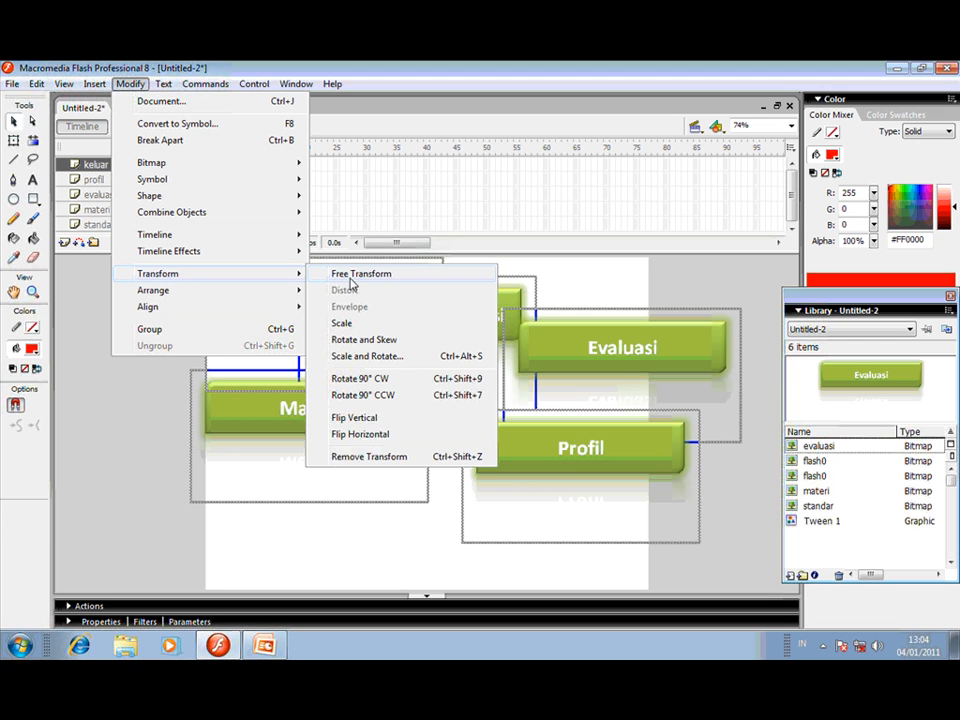
pyautogui.click(355, 332)
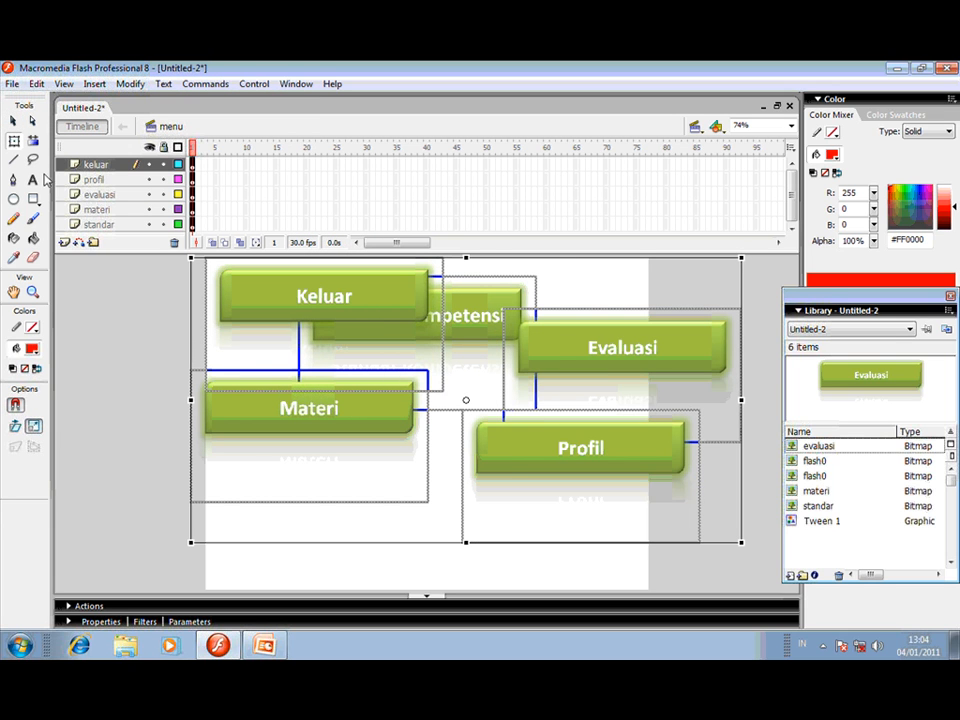
pyautogui.click(15, 143)
pyautogui.moveTo(741, 258); pyautogui.dragTo(456, 426)
pyautogui.moveTo(420, 465); pyautogui.dragTo(480, 350)
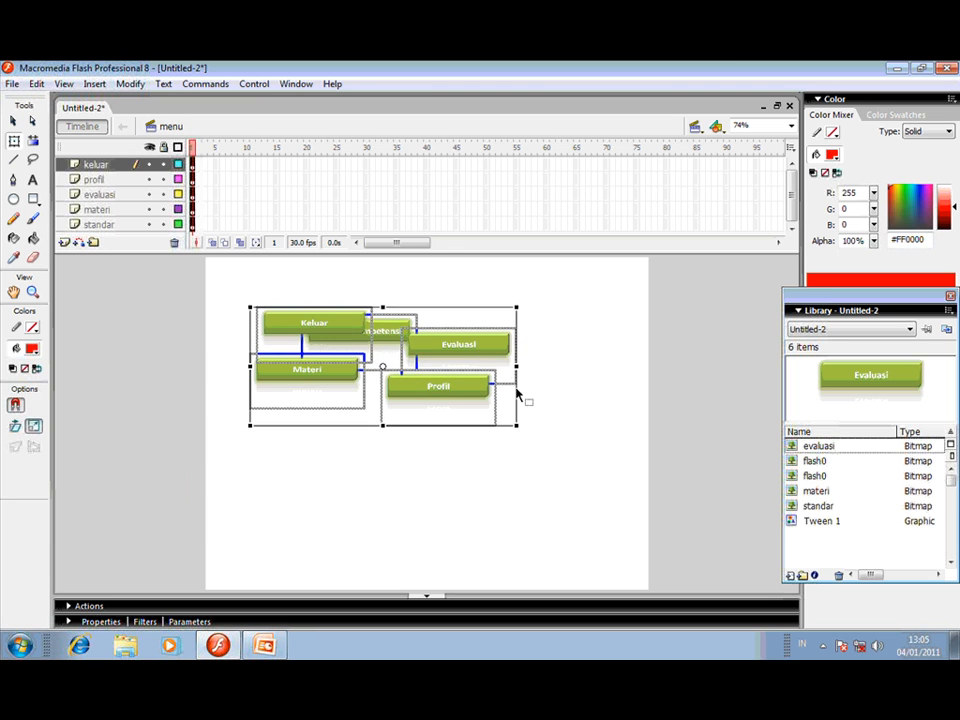
pyautogui.click(579, 422)
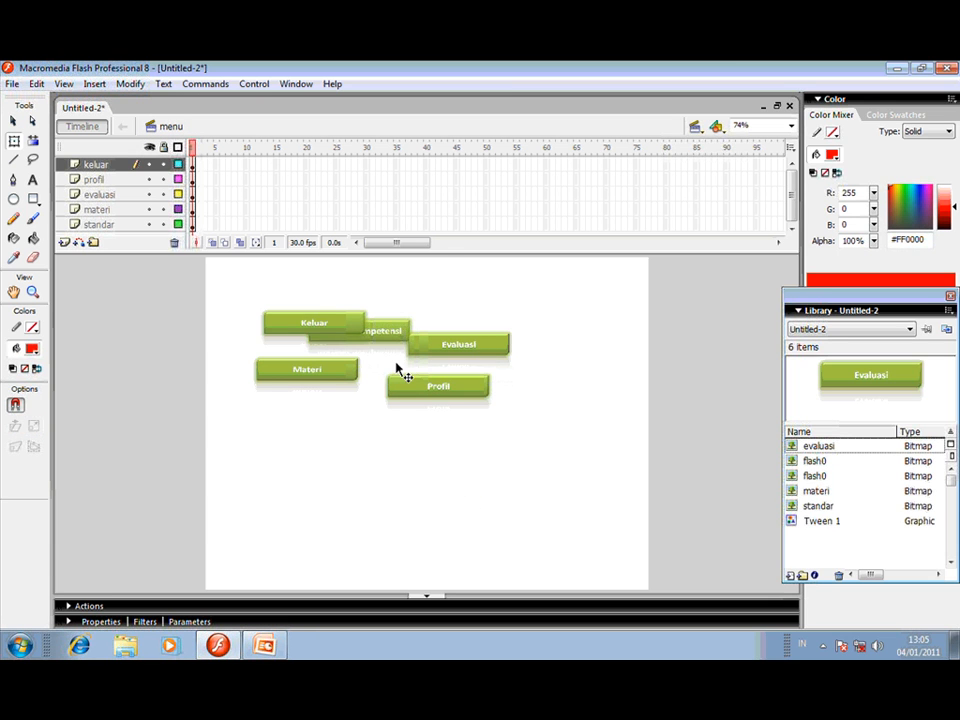
# Select all five scaled-down buttons again and make them slightly narrower.
pyautogui.moveTo(230, 286); pyautogui.dragTo(606, 512)
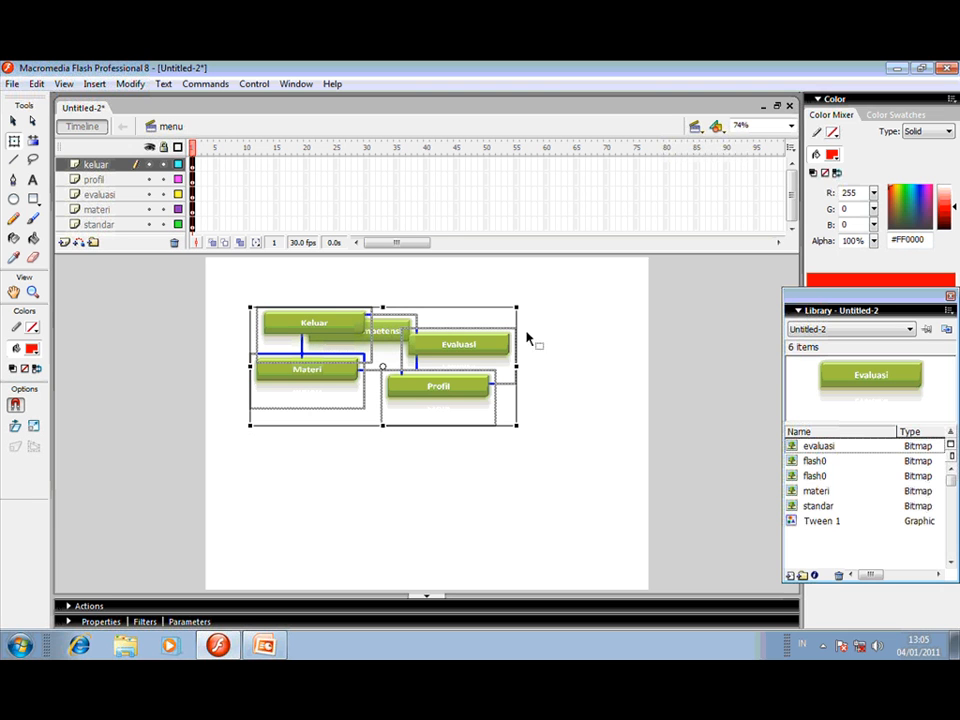
pyautogui.moveTo(516, 367); pyautogui.dragTo(491, 366)
pyautogui.click(551, 360)
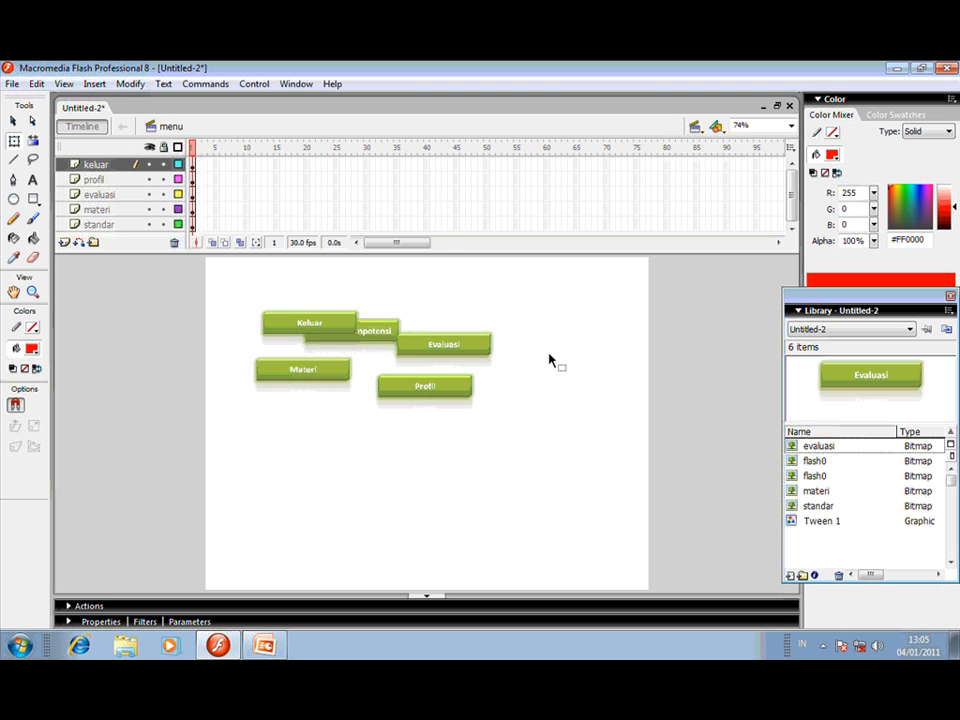
# Arrange the buttons in a rough column on the stage's left side: Standar Kompetensi, Materi, Evaluasi, Profil, Keluar from top to bottom.
pyautogui.moveTo(288, 376); pyautogui.dragTo(316, 403)
pyautogui.moveTo(330, 326); pyautogui.dragTo(328, 300)
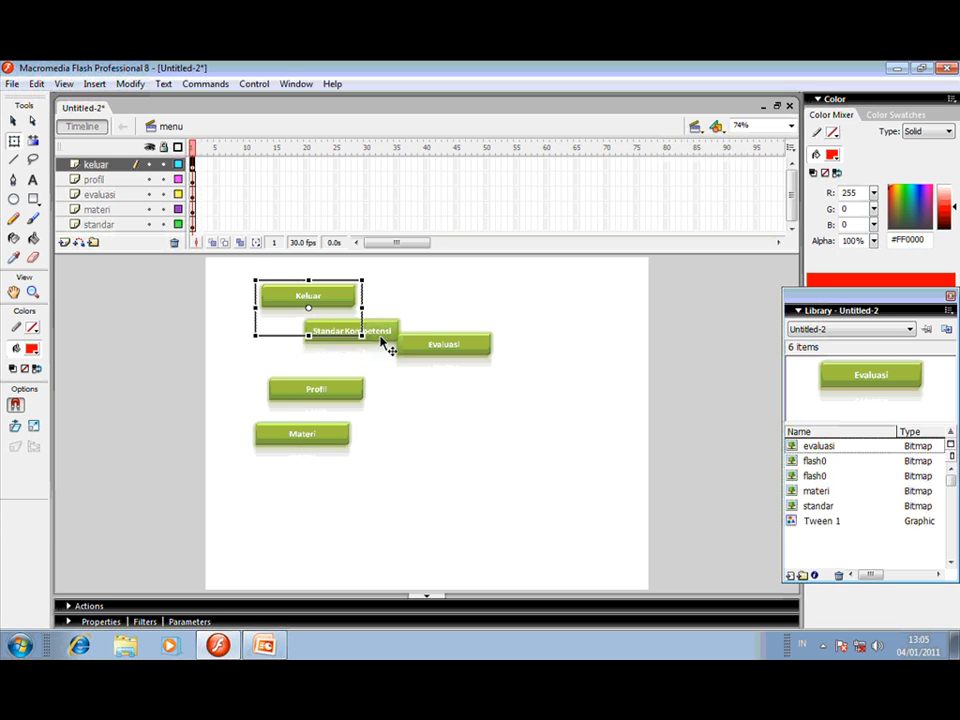
pyautogui.moveTo(383, 342); pyautogui.dragTo(340, 356)
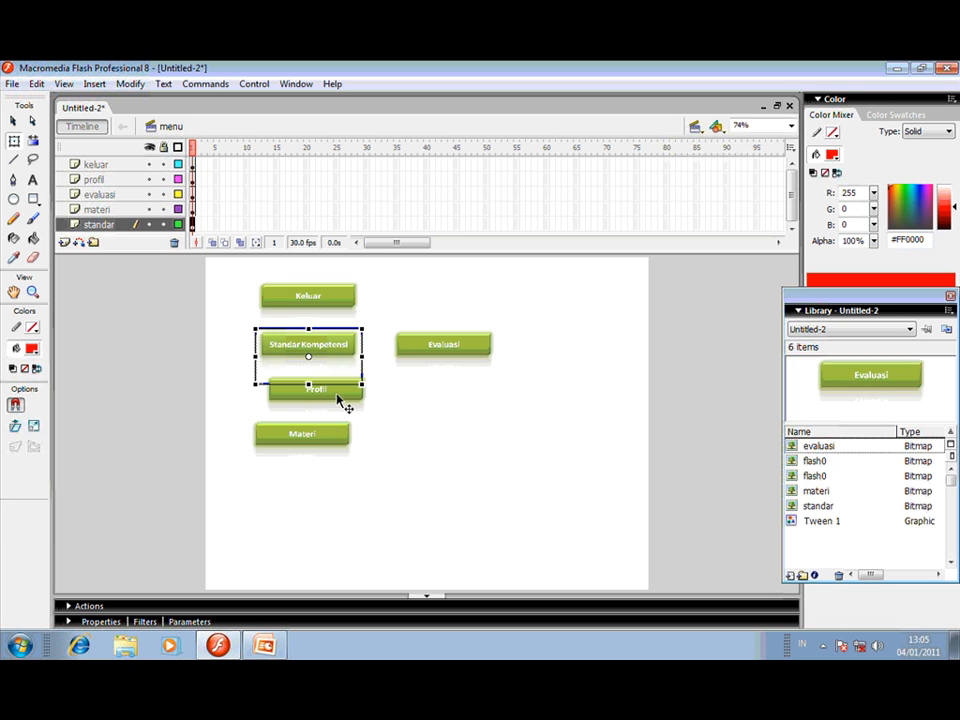
pyautogui.moveTo(340, 400); pyautogui.dragTo(377, 547)
pyautogui.moveTo(322, 437); pyautogui.dragTo(332, 382)
pyautogui.moveTo(448, 340); pyautogui.dragTo(317, 444)
pyautogui.moveTo(358, 544); pyautogui.dragTo(300, 508)
pyautogui.click(463, 372)
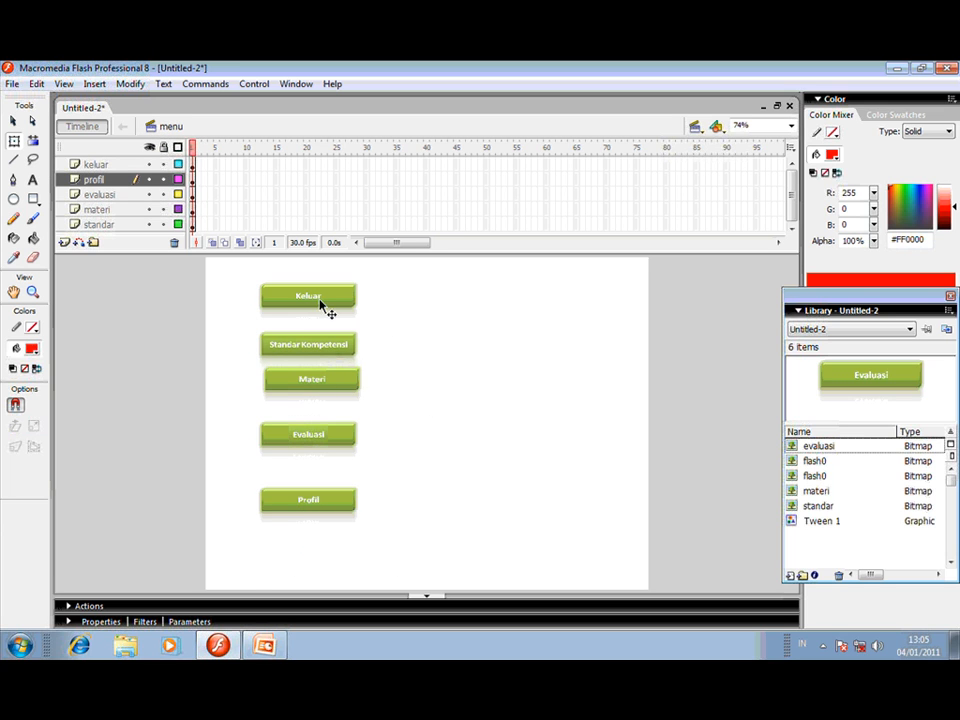
pyautogui.moveTo(328, 308); pyautogui.dragTo(332, 549)
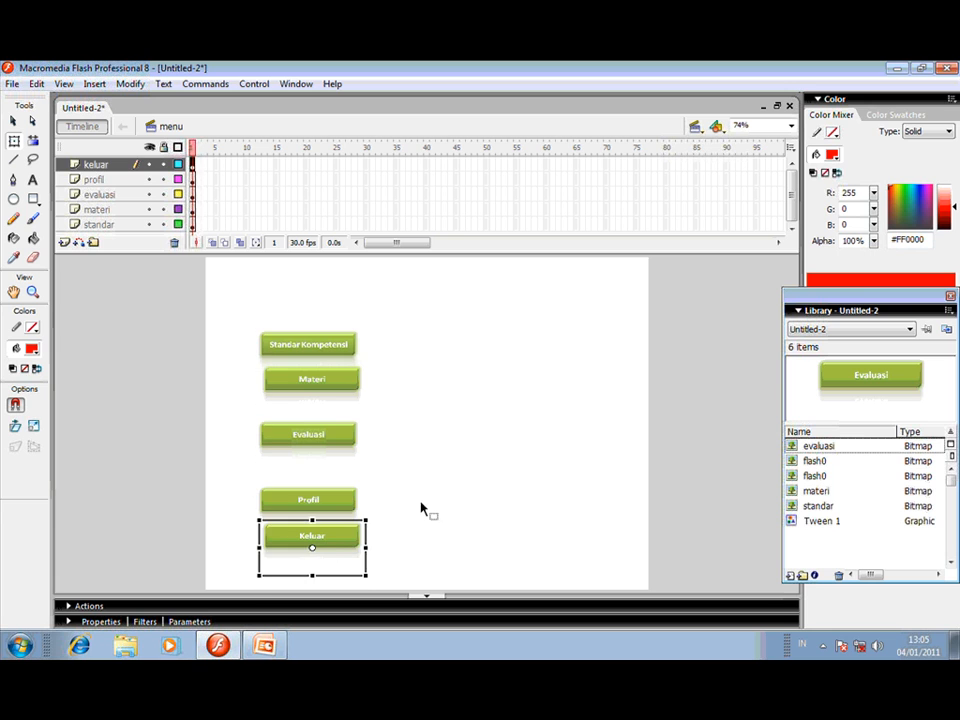
pyautogui.click(454, 484)
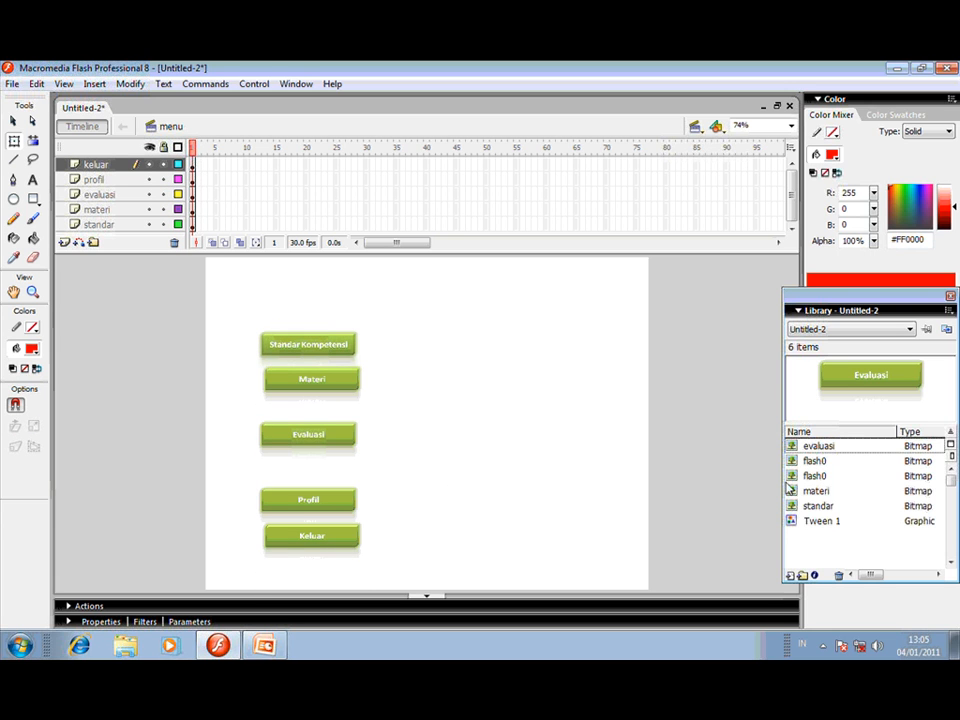
# Rename the two "flash0" bitmaps in the library as "profil" and "keluar", matching each name to its button image.
pyautogui.click(814, 461)
pyautogui.doubleClick(814, 461)
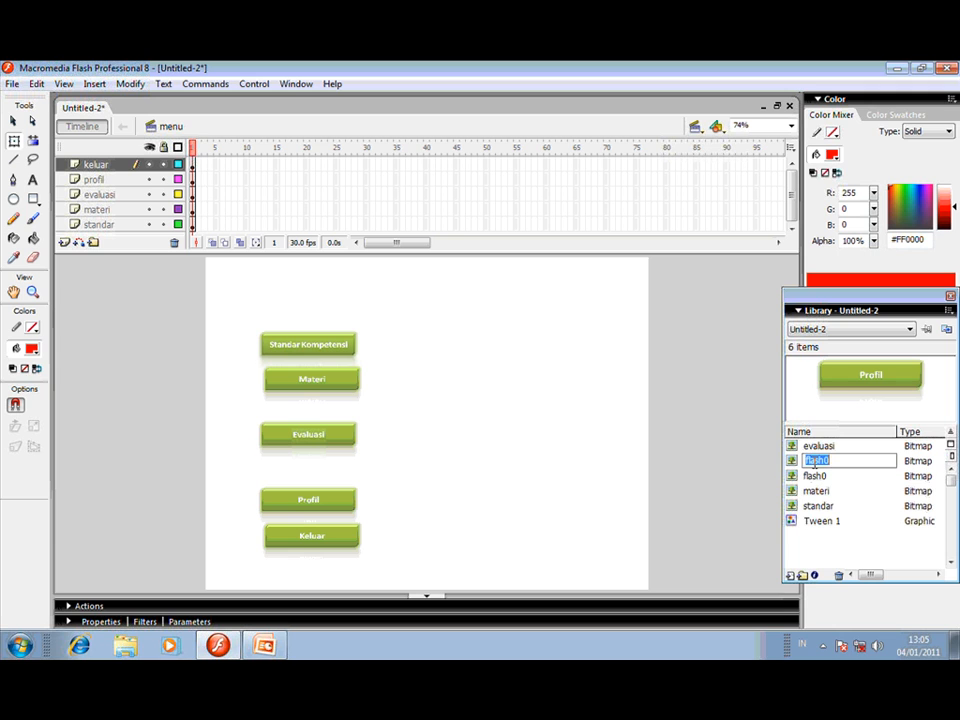
pyautogui.write('profil')
pyautogui.click(822, 478)
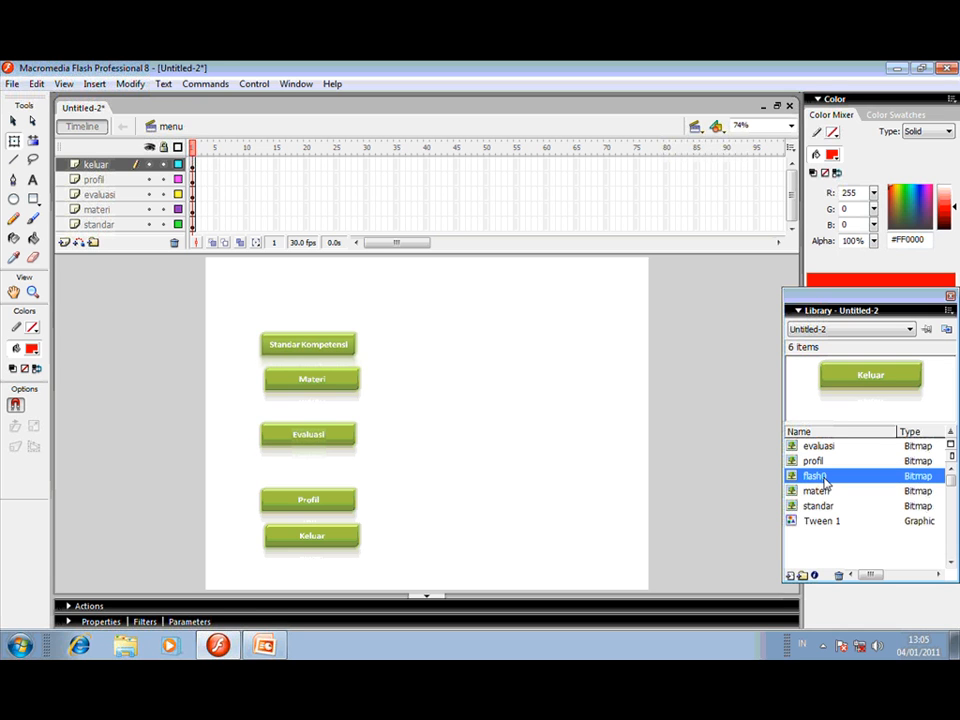
pyautogui.doubleClick(812, 477)
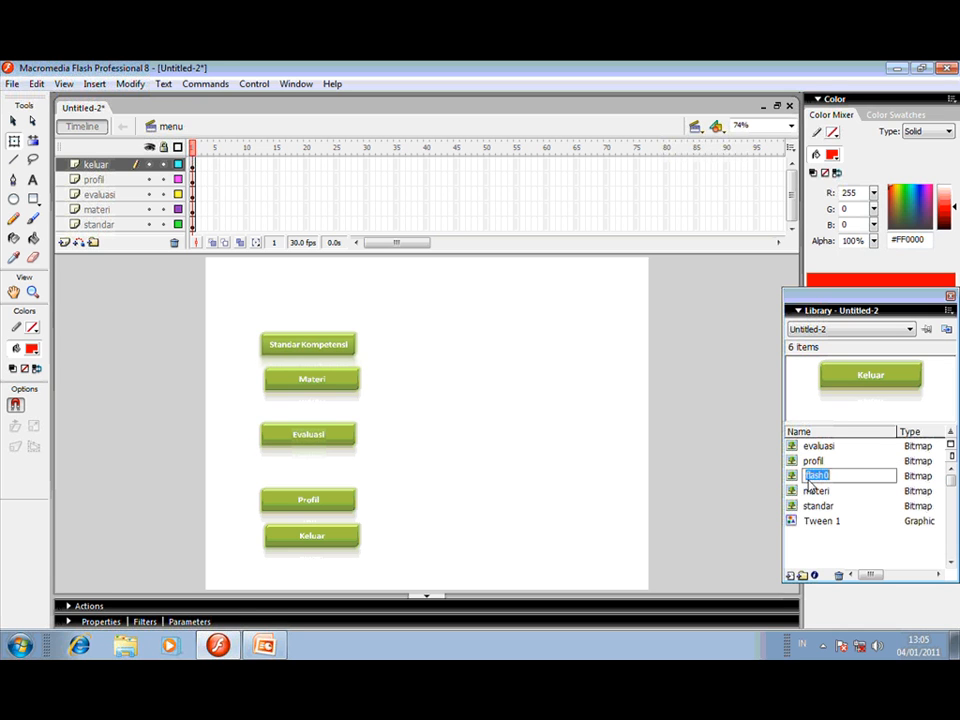
pyautogui.write('keluar')
pyautogui.click(816, 492)
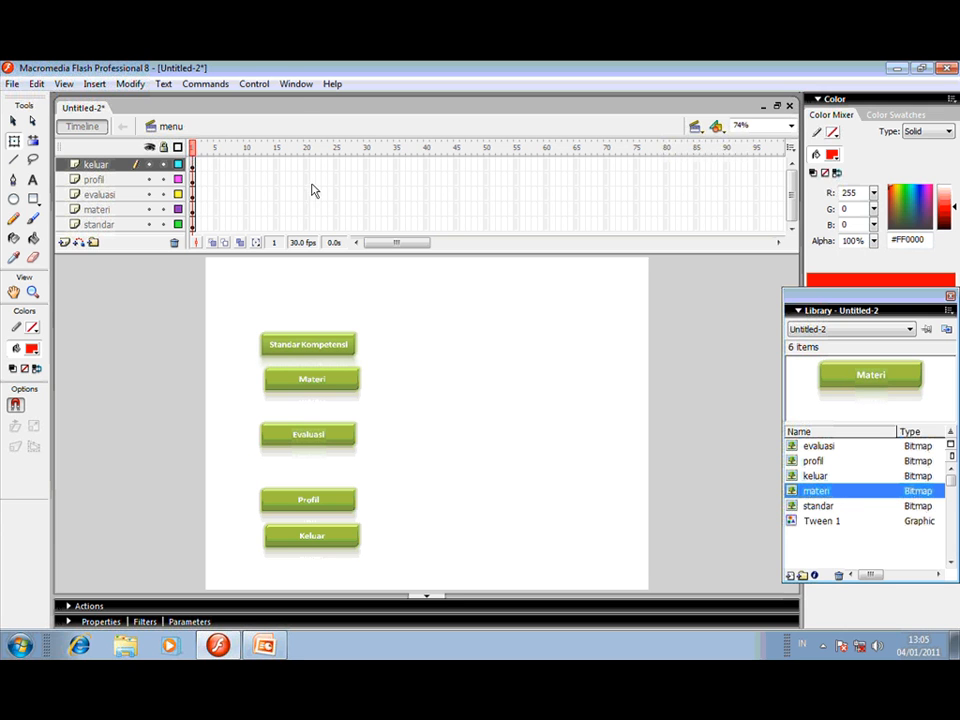
# Uncover the Align options, then centre the five buttons on a common vertical axis and space them evenly from top to bottom.
pyautogui.click(298, 87)
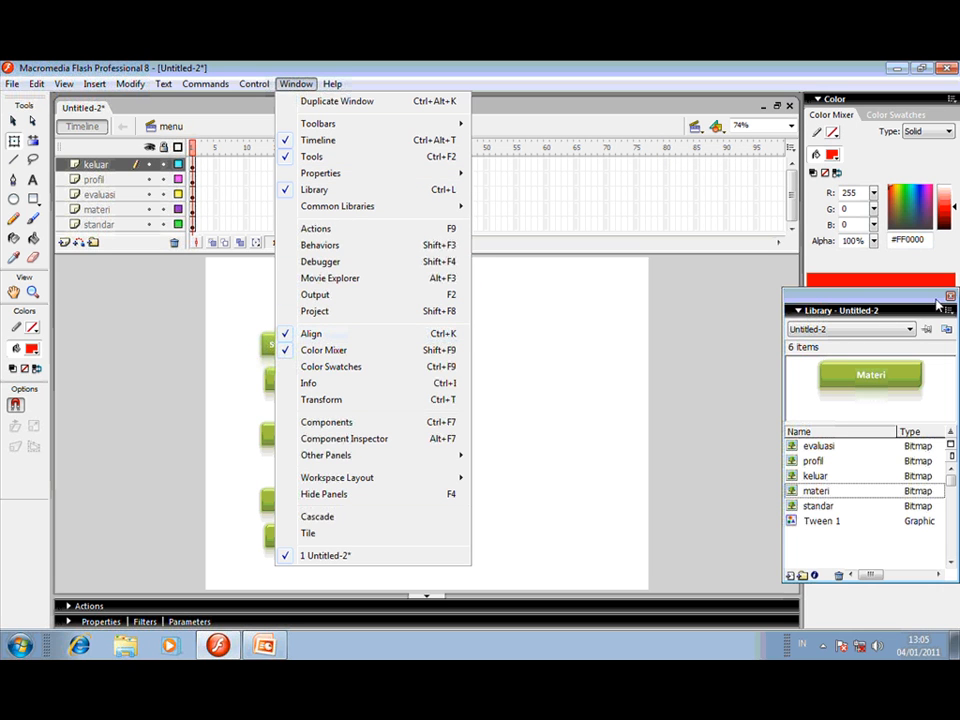
pyautogui.moveTo(936, 298); pyautogui.dragTo(958, 485)
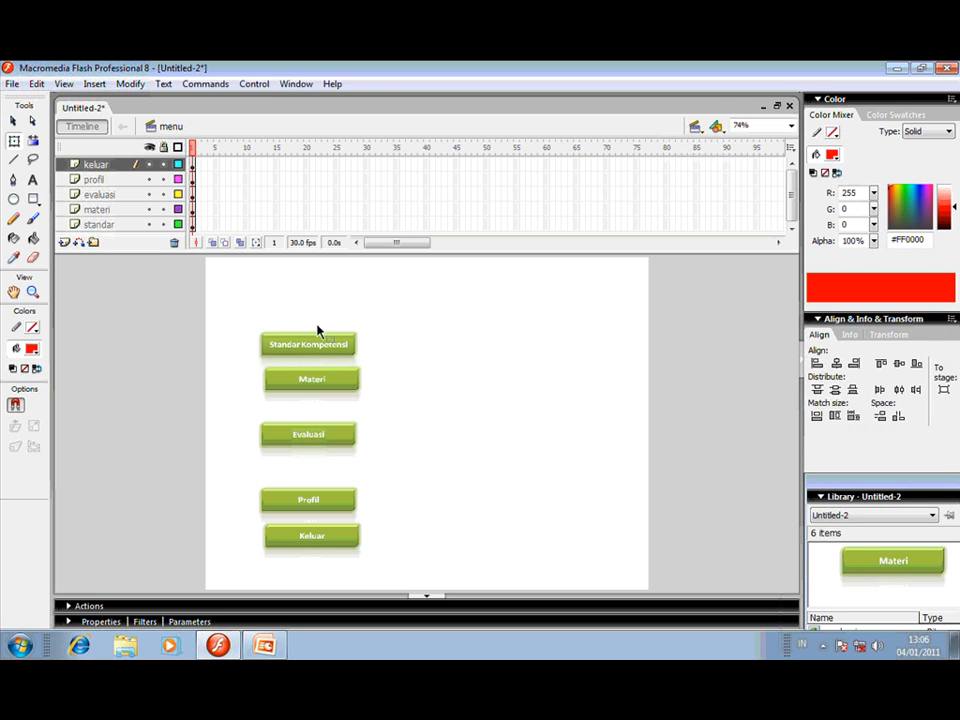
pyautogui.moveTo(234, 296); pyautogui.dragTo(350, 576)
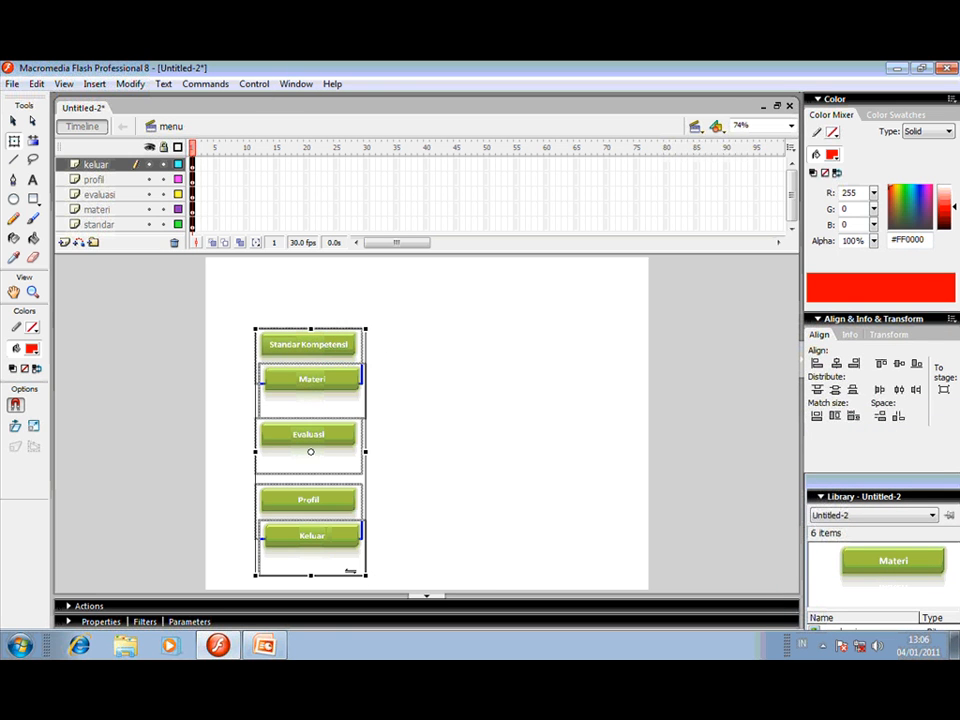
pyautogui.click(854, 415)
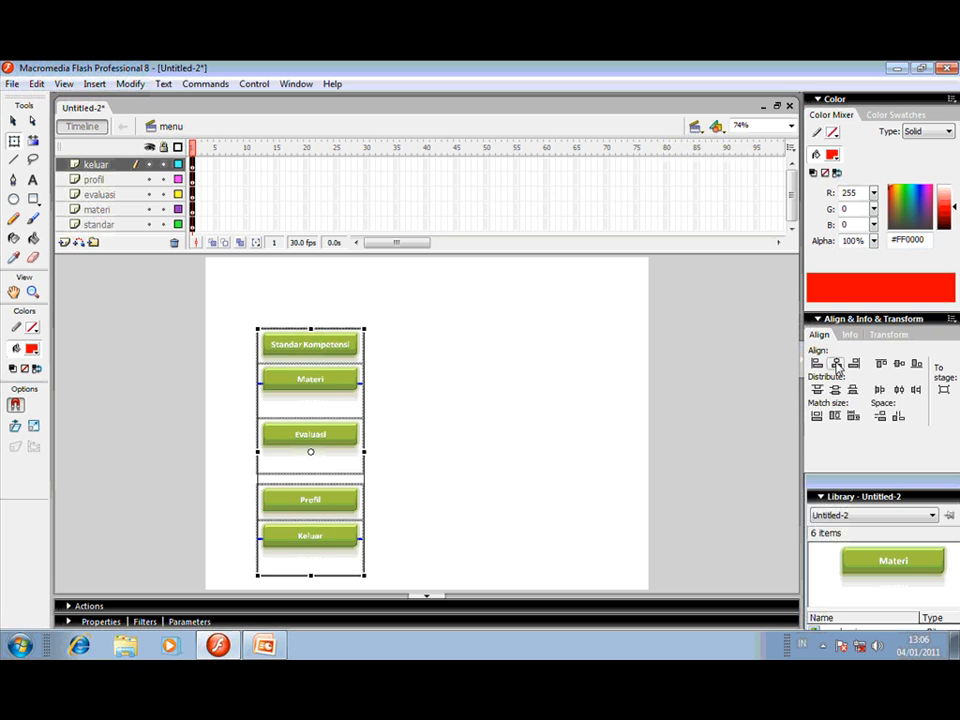
pyautogui.click(880, 418)
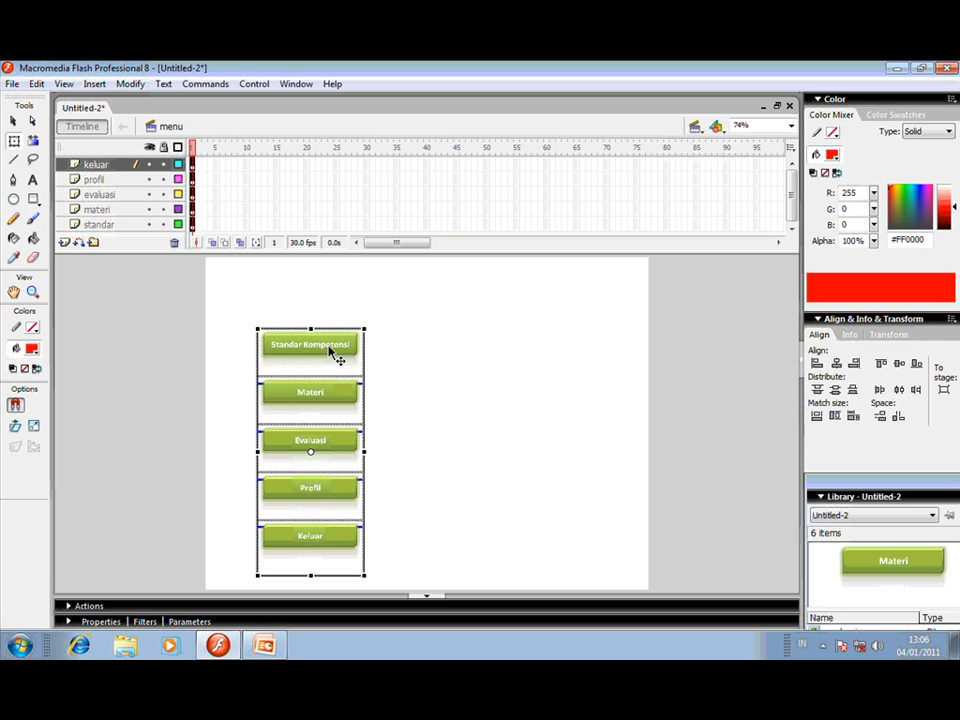
# Move the whole column of buttons slightly higher and further left on the stage.
pyautogui.moveTo(330, 350); pyautogui.dragTo(319, 322)
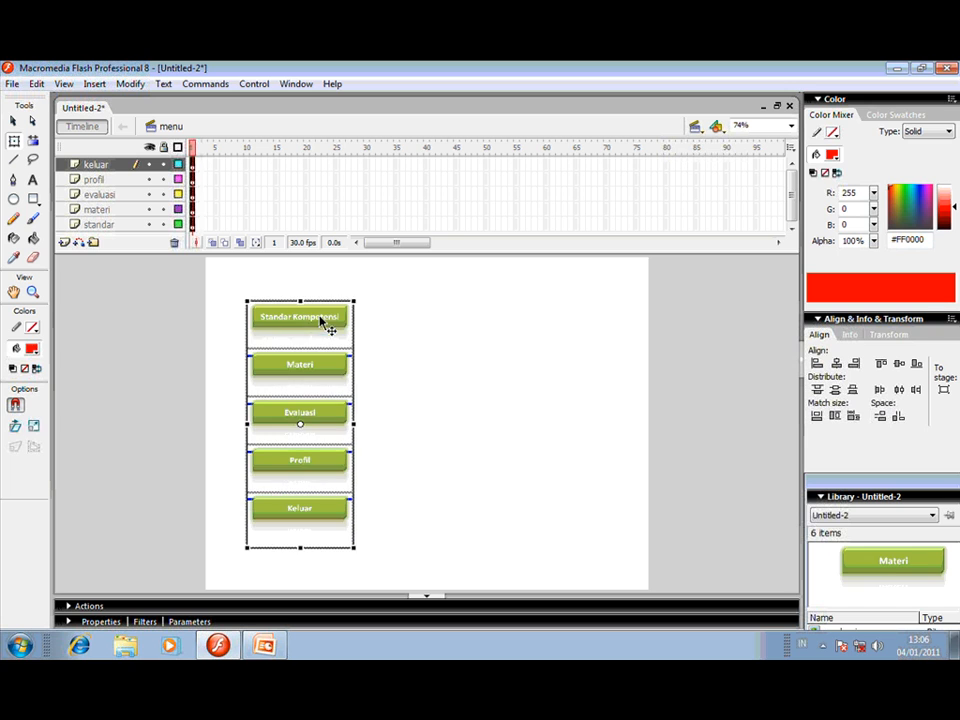
pyautogui.click(448, 349)
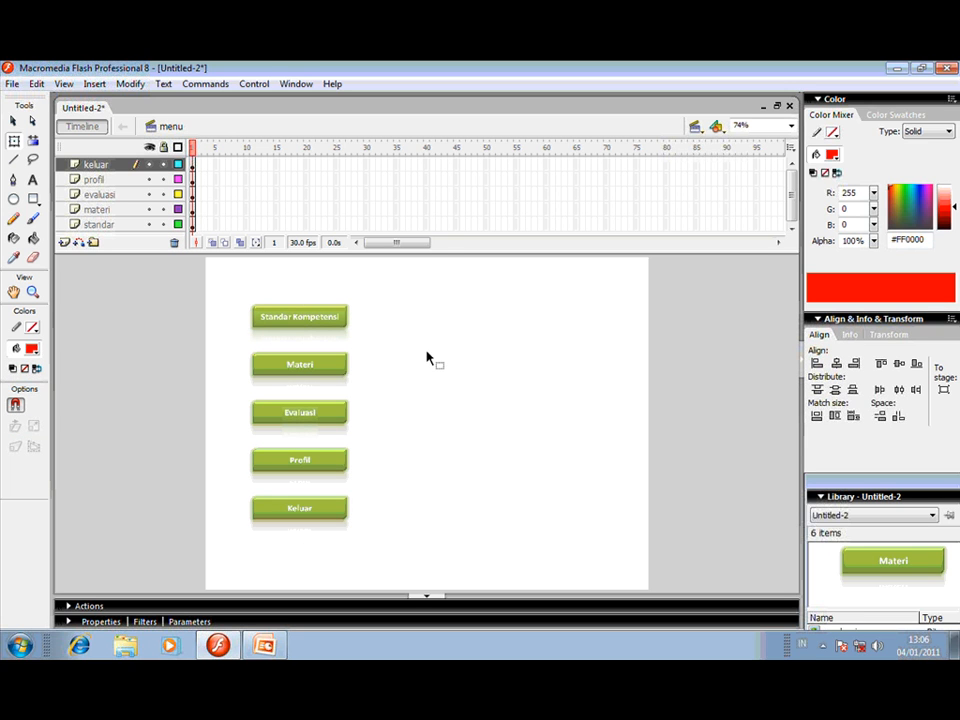
pyautogui.moveTo(219, 285); pyautogui.dragTo(370, 561)
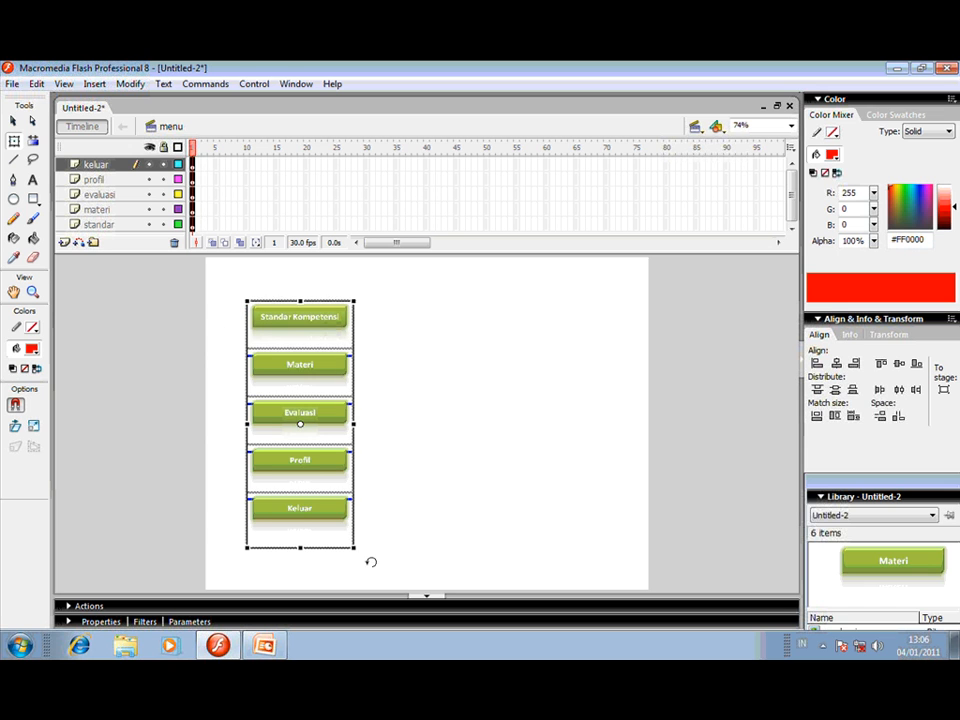
pyautogui.moveTo(334, 508); pyautogui.dragTo(337, 512)
pyautogui.click(507, 418)
pyautogui.click(302, 322)
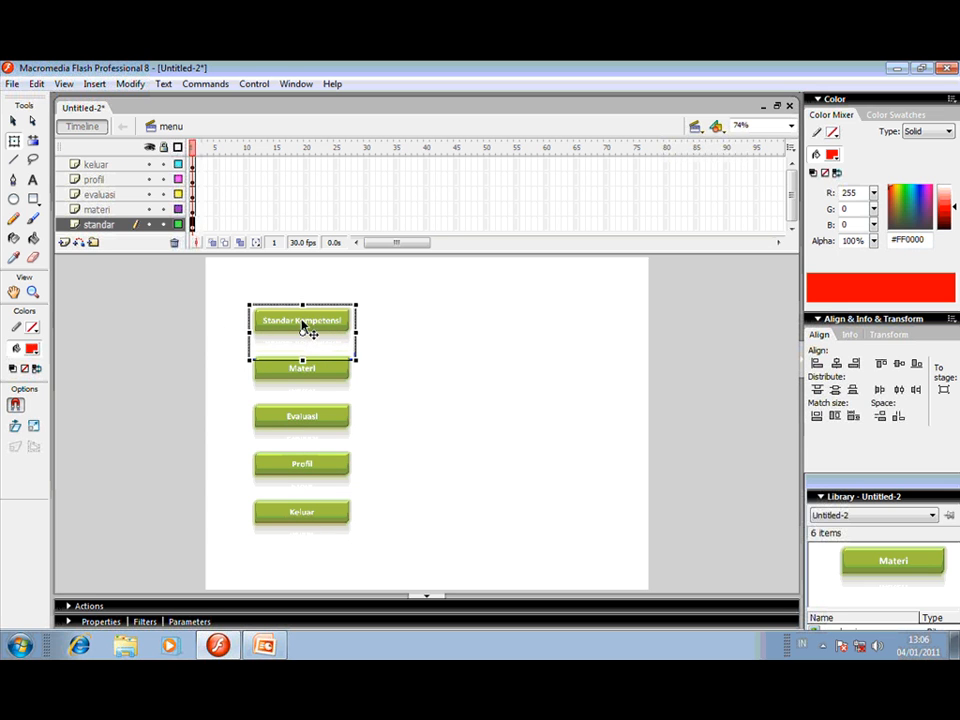
pyautogui.click(311, 383)
pyautogui.click(459, 422)
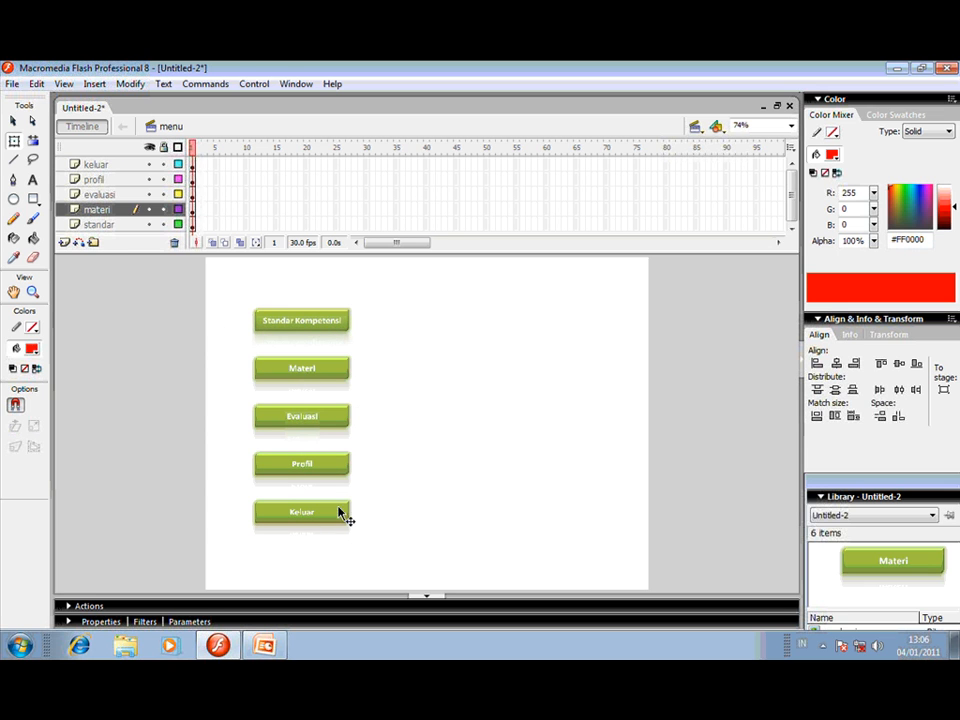
# Nudge the Keluar button straight down to widen the gap below the Profil button.
pyautogui.click(338, 514)
pyautogui.press('Down')
pyautogui.press('Down')
pyautogui.press('Down')
pyautogui.press('Down')
pyautogui.press('Down')
pyautogui.press('Down')
pyautogui.press('Down')
pyautogui.press('Down')
pyautogui.press('Down')
pyautogui.press('Down')
pyautogui.press('Down')
pyautogui.press('Down')
pyautogui.press('Down')
pyautogui.press('Down')
pyautogui.press('Down')
pyautogui.press('Down')
pyautogui.press('Down')
pyautogui.press('Down')
pyautogui.press('Down')
pyautogui.press('Down')
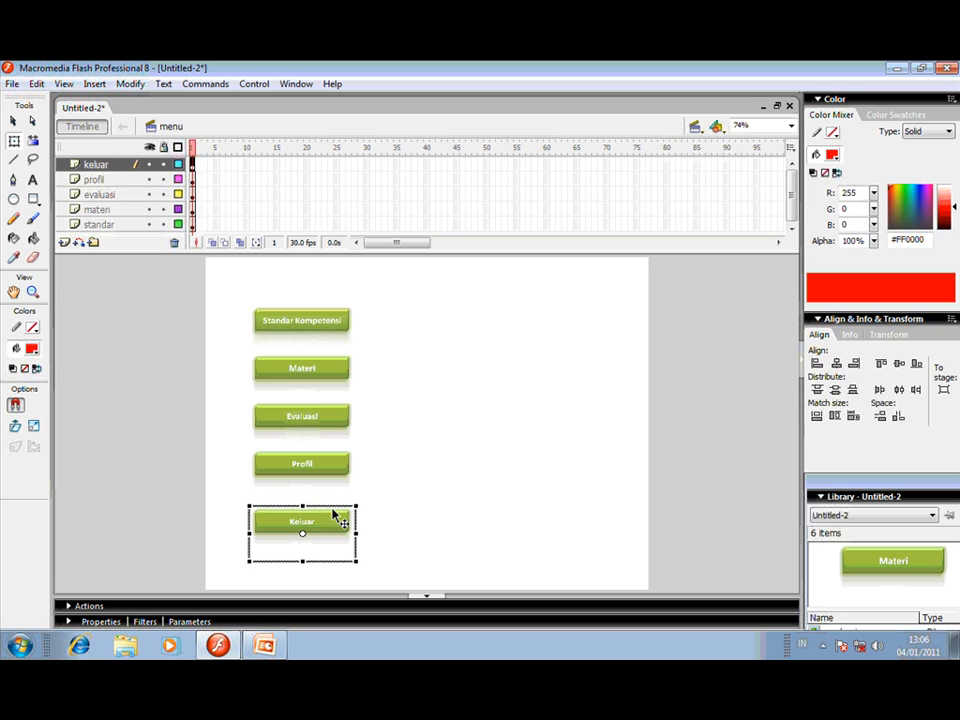
# Space all five buttons evenly in the vertical direction over the lengthened column and reselect them together.
pyautogui.moveTo(238, 276); pyautogui.dragTo(401, 568)
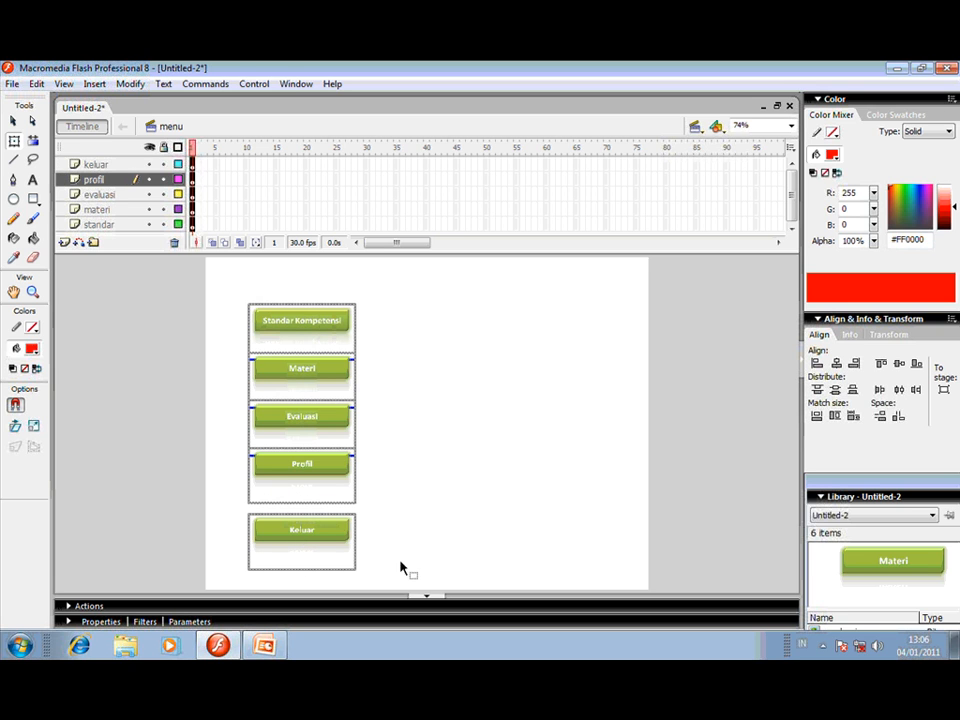
pyautogui.click(880, 415)
pyautogui.click(652, 420)
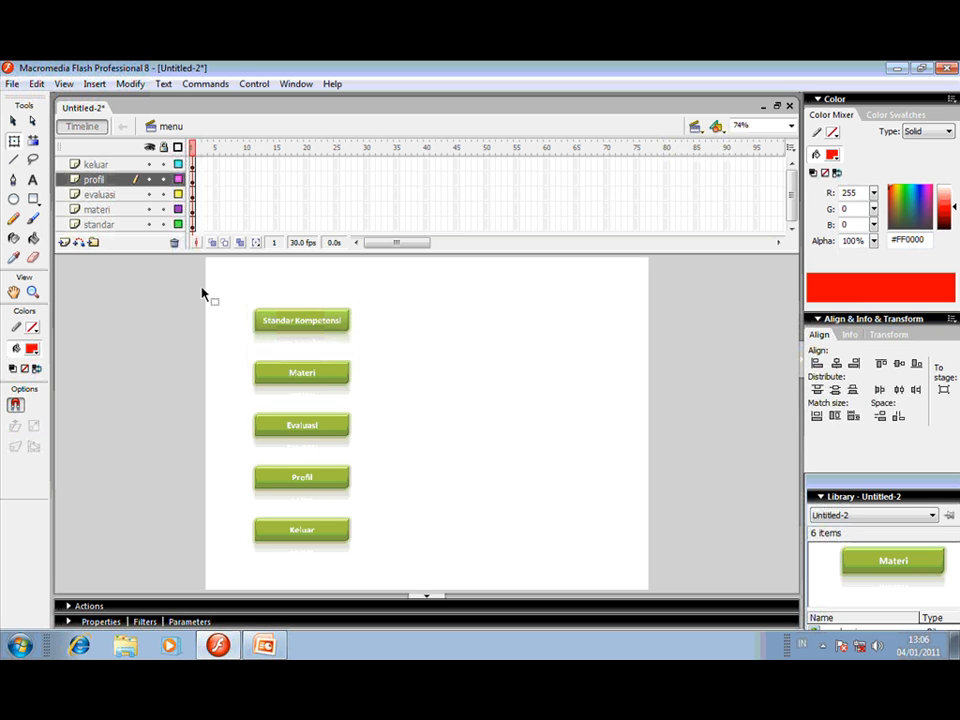
pyautogui.moveTo(231, 273); pyautogui.dragTo(404, 568)
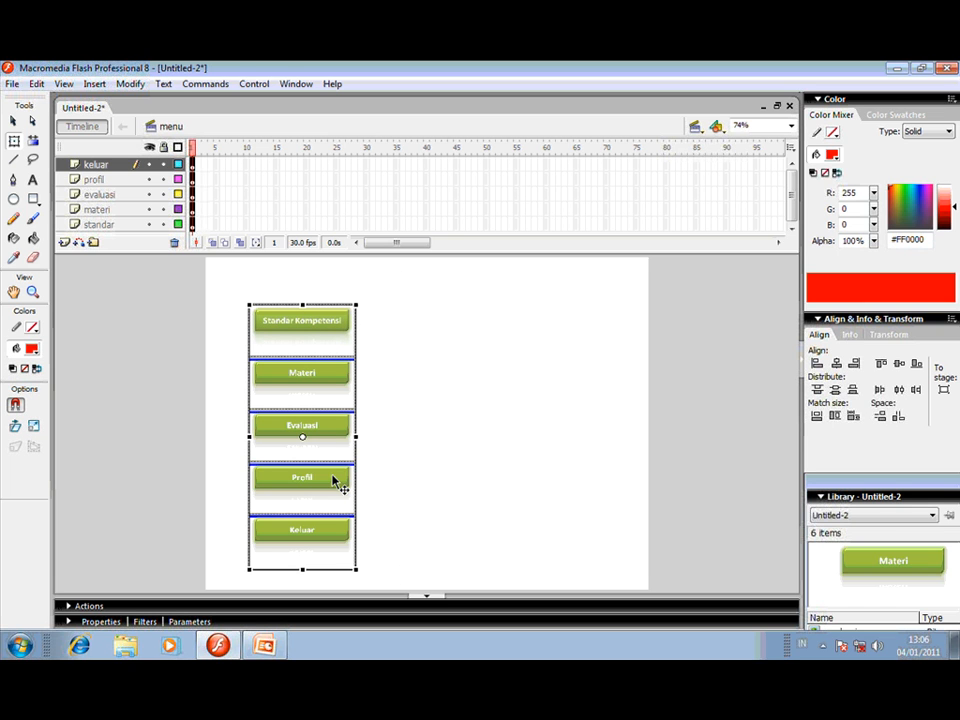
# Shift the five-button column a little up and to the left, and select each button in turn from Standar Kompetensi down to Keluar.
pyautogui.moveTo(336, 483); pyautogui.dragTo(330, 467)
pyautogui.click(458, 446)
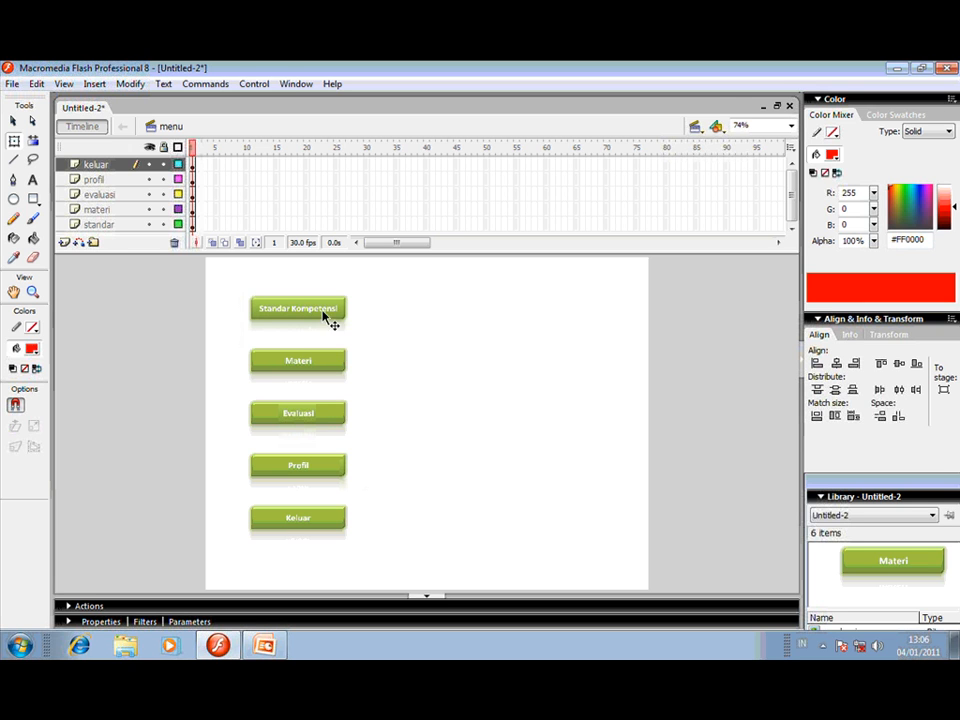
pyautogui.click(326, 315)
pyautogui.click(315, 377)
pyautogui.click(314, 416)
pyautogui.click(309, 478)
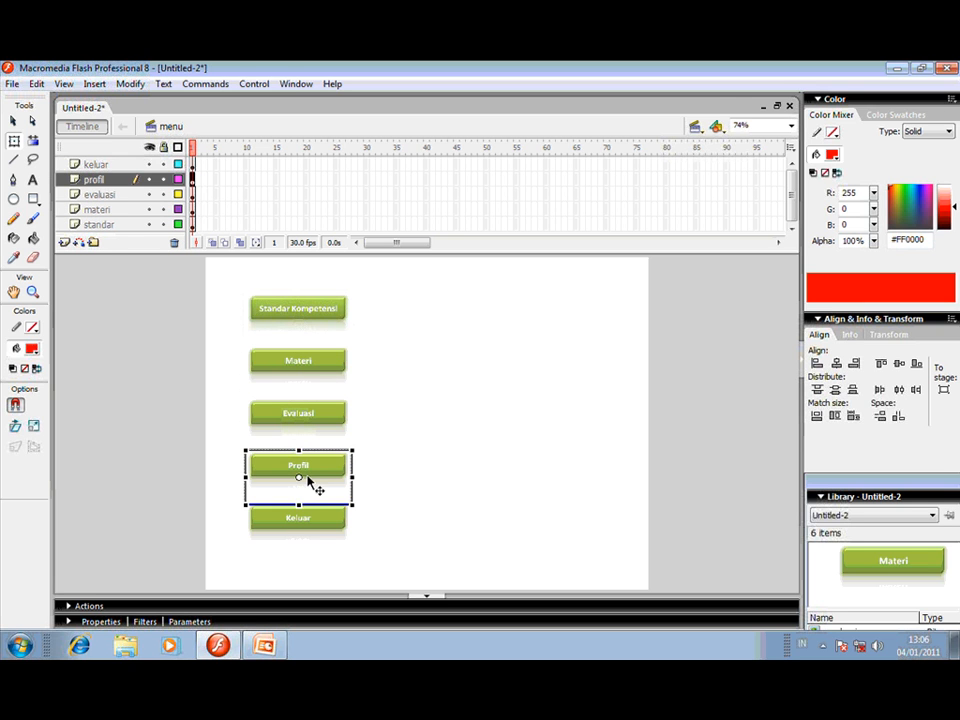
pyautogui.click(303, 517)
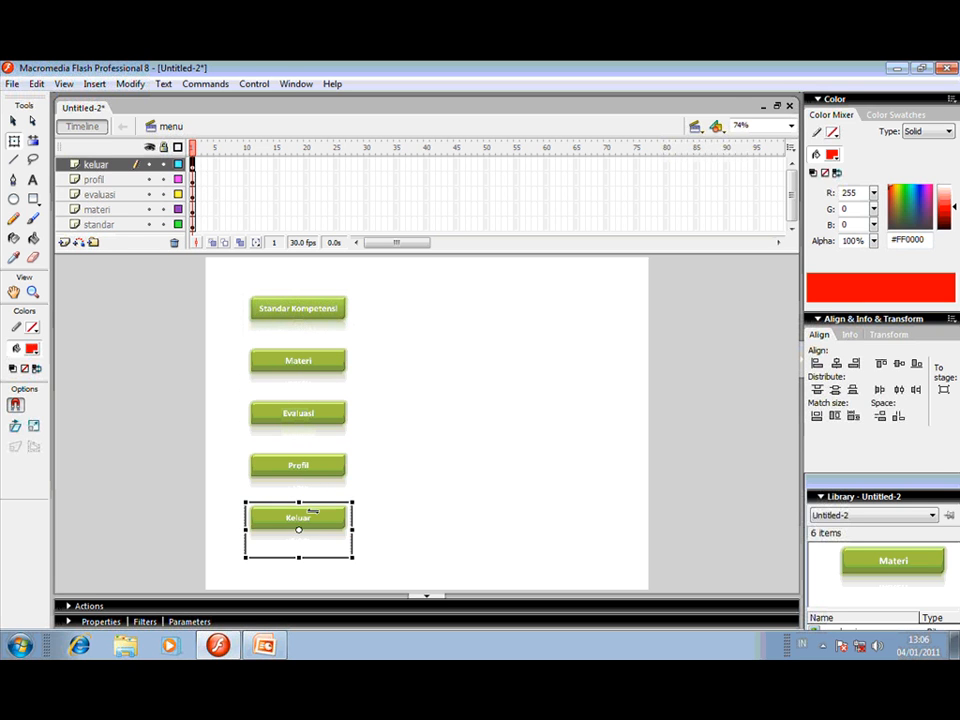
# Convert the Standar Kompetensi image into a button symbol named tbl_standar.
pyautogui.rightClick(333, 310)
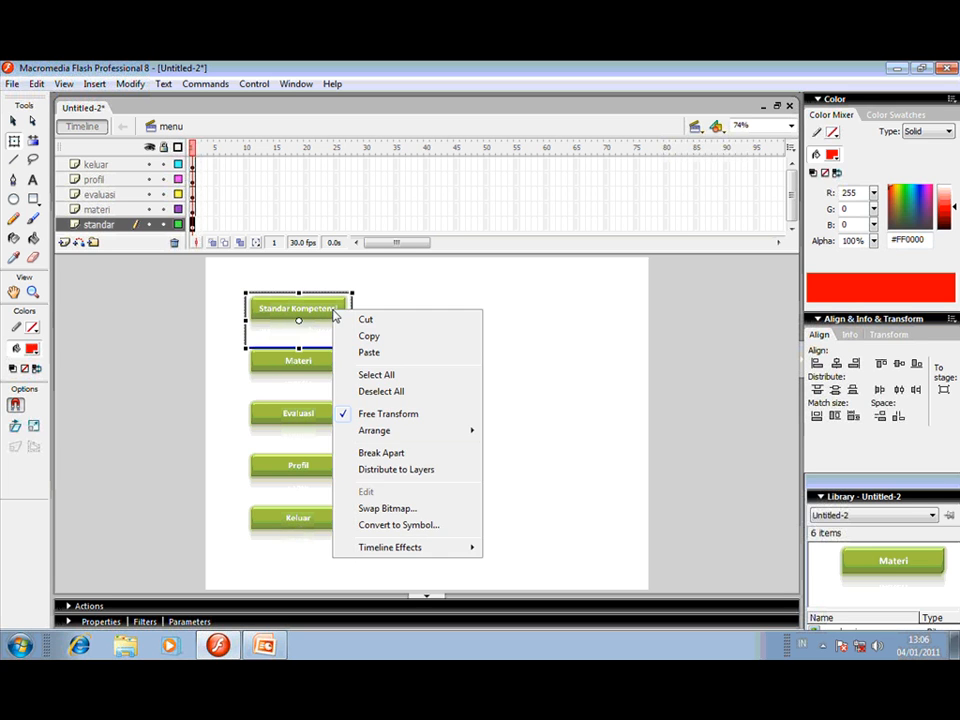
pyautogui.click(398, 525)
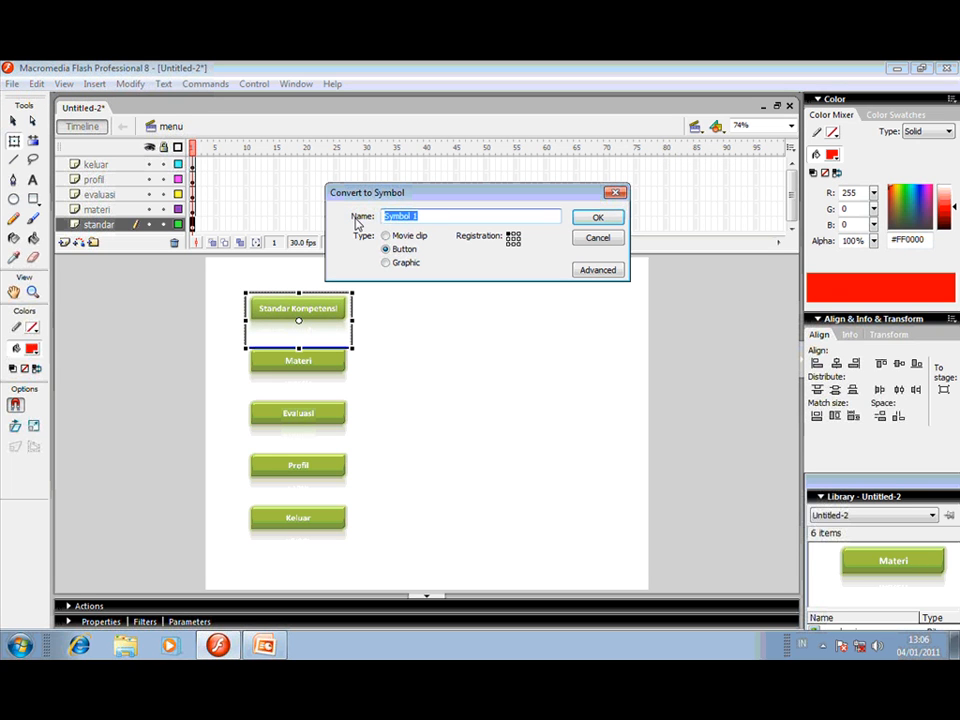
pyautogui.write('tbl_standar')
pyautogui.click(590, 218)
# Convert the Materi image into a button symbol named tbl_materi.
pyautogui.click(322, 368)
pyautogui.rightClick(322, 368)
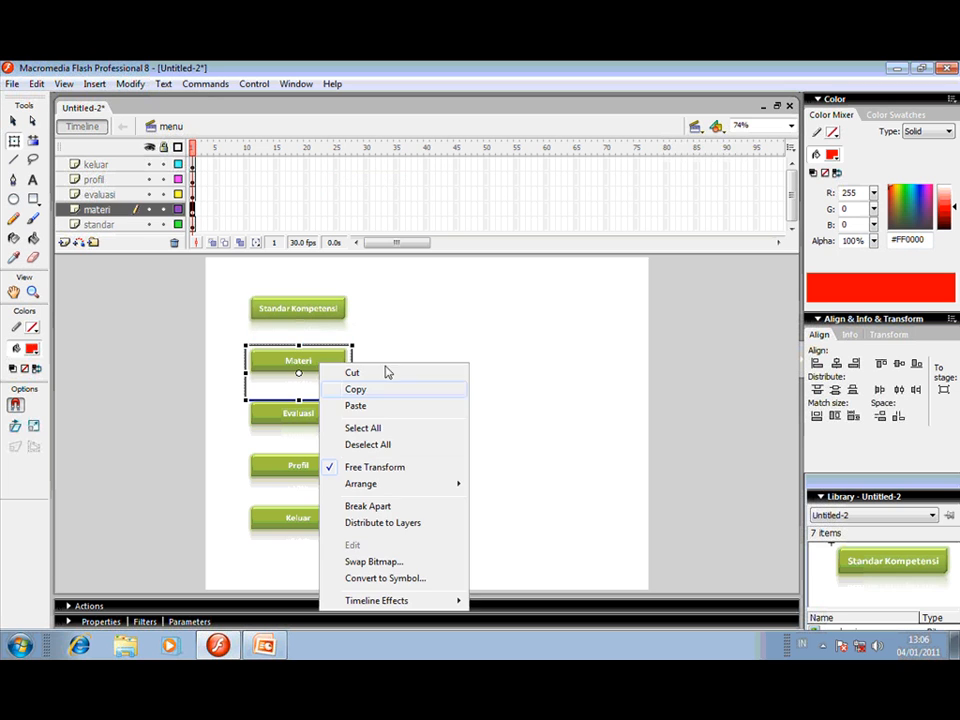
pyautogui.click(414, 578)
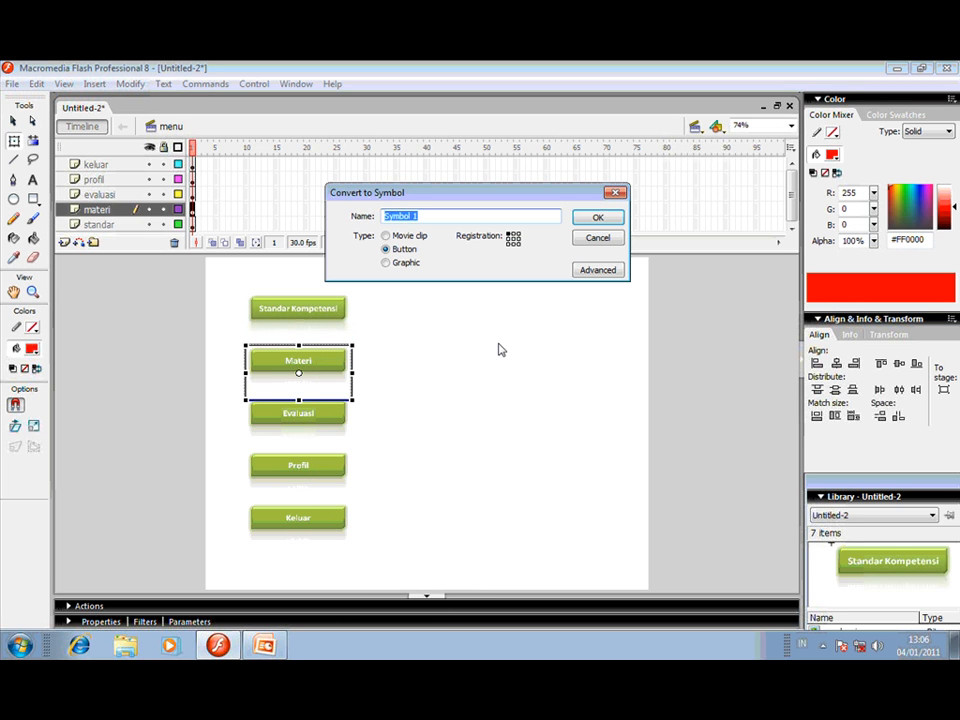
pyautogui.write('tbl_materi')
pyautogui.click(585, 218)
# Convert the Evaluasi image into a button symbol named tbl_evaluasi.
pyautogui.click(324, 418)
pyautogui.rightClick(324, 418)
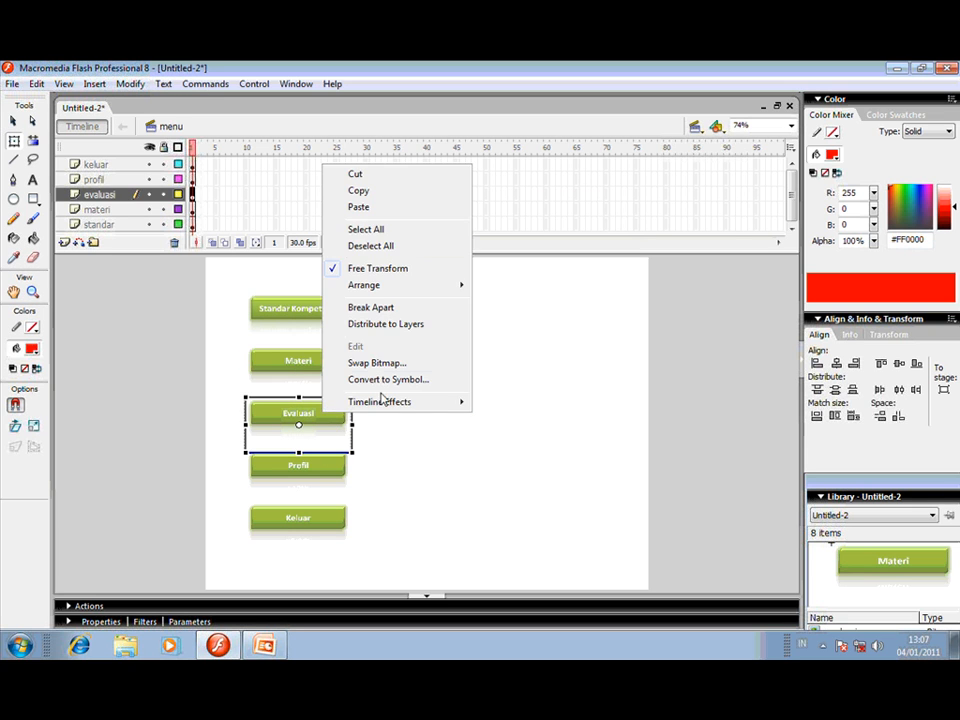
pyautogui.click(388, 380)
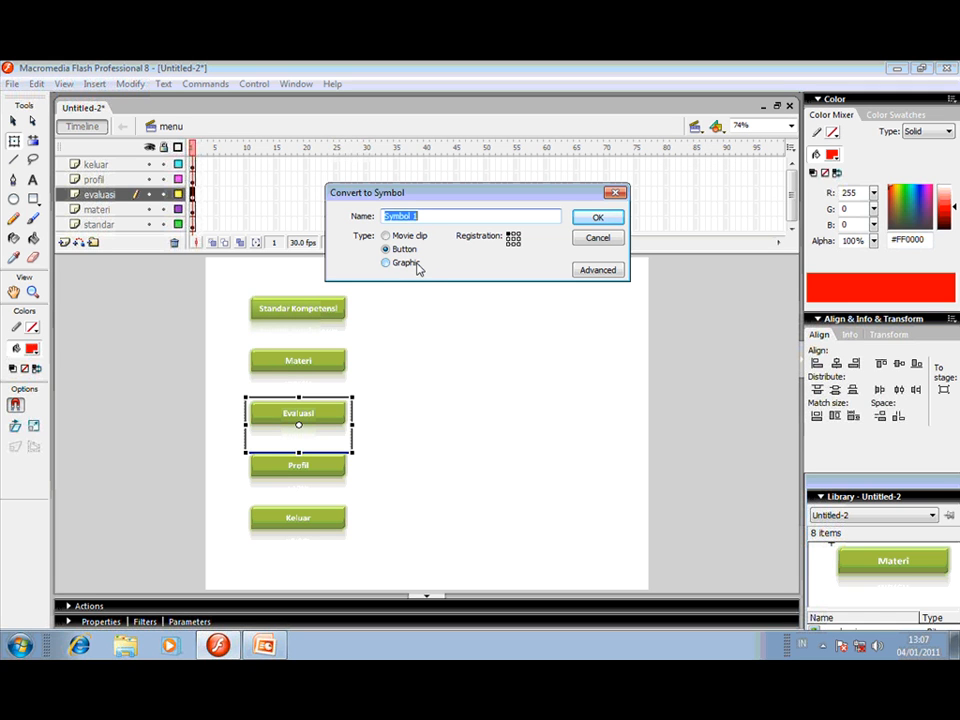
pyautogui.write('tbl')
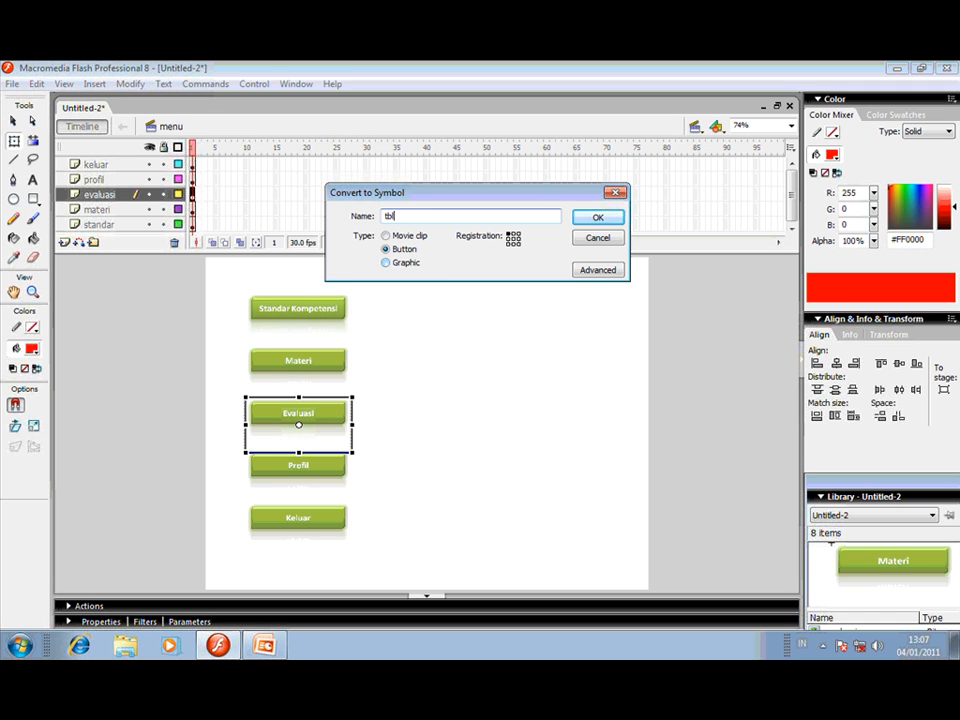
pyautogui.write('_evaluasi')
pyautogui.click(597, 218)
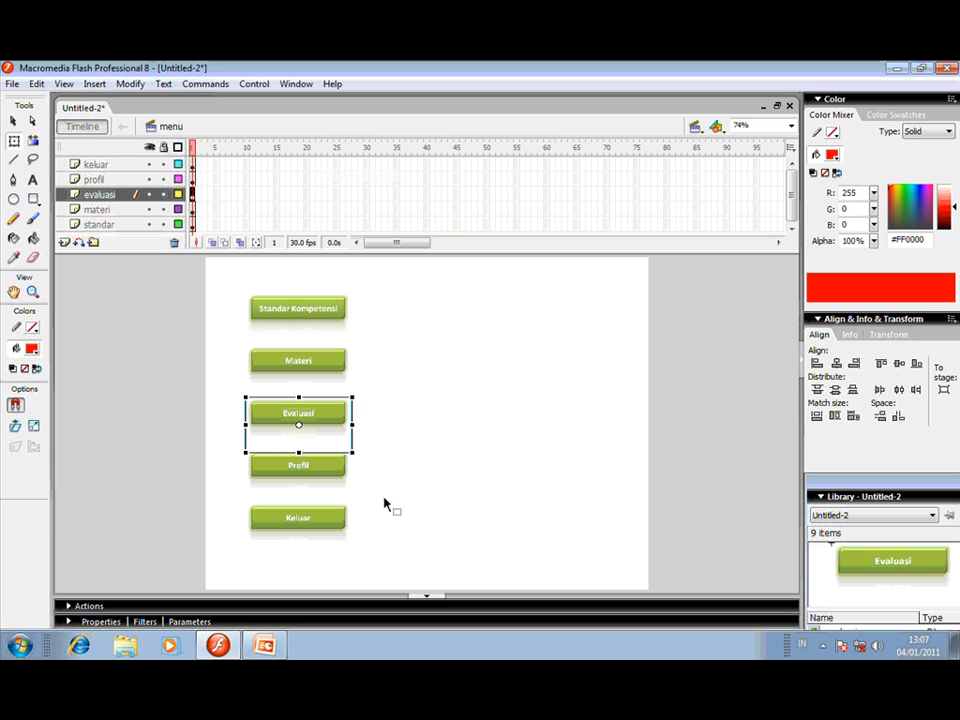
# Convert the Profil image into a button symbol named tbl_profil.
pyautogui.click(321, 467)
pyautogui.rightClick(321, 467)
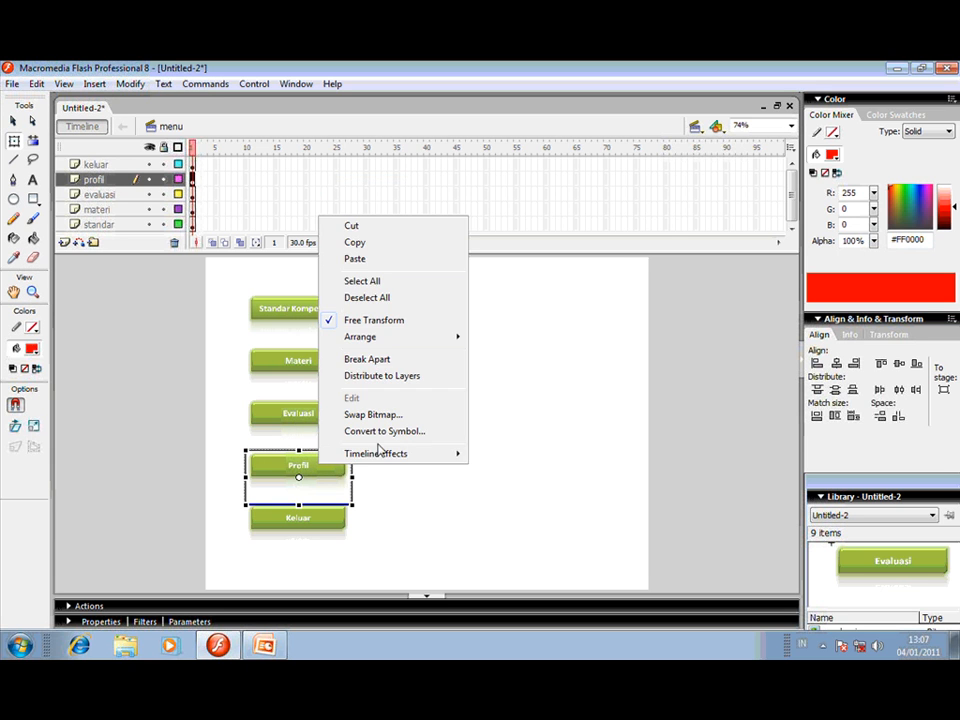
pyautogui.click(382, 432)
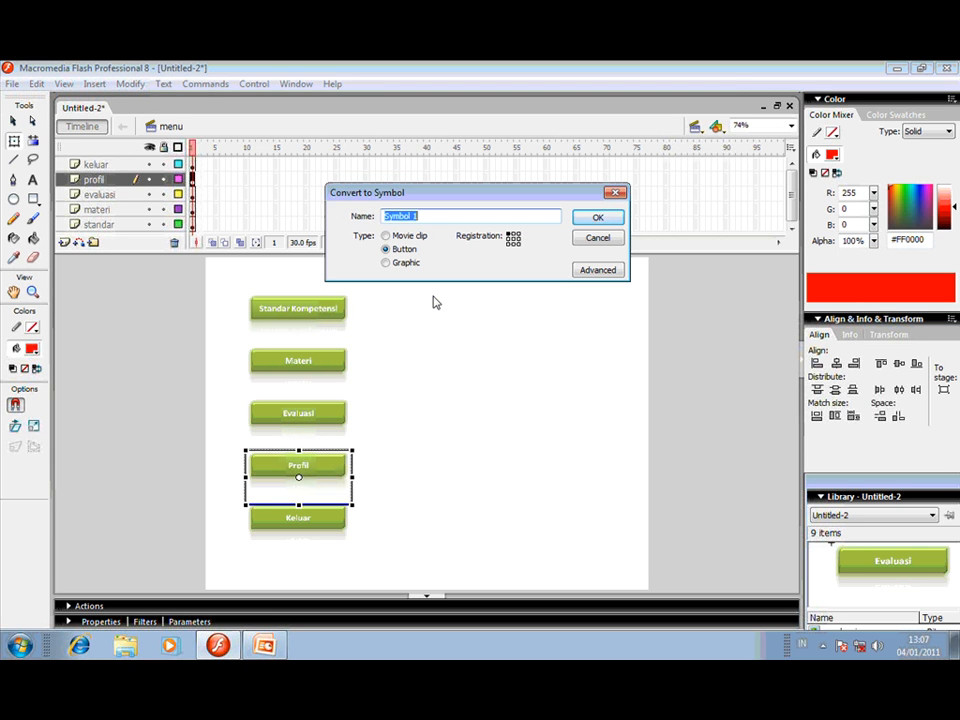
pyautogui.write('tbl_profil')
pyautogui.press('Return')
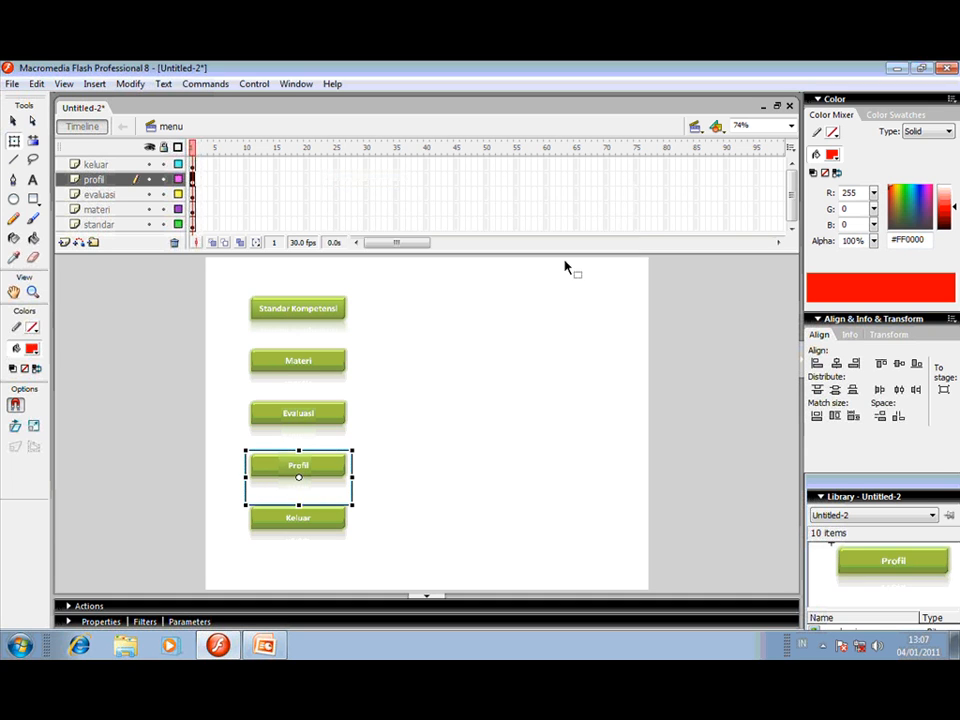
# Convert the Keluar image into a button symbol named tbl_keluar.
pyautogui.click(326, 525)
pyautogui.rightClick(318, 516)
pyautogui.click(370, 486)
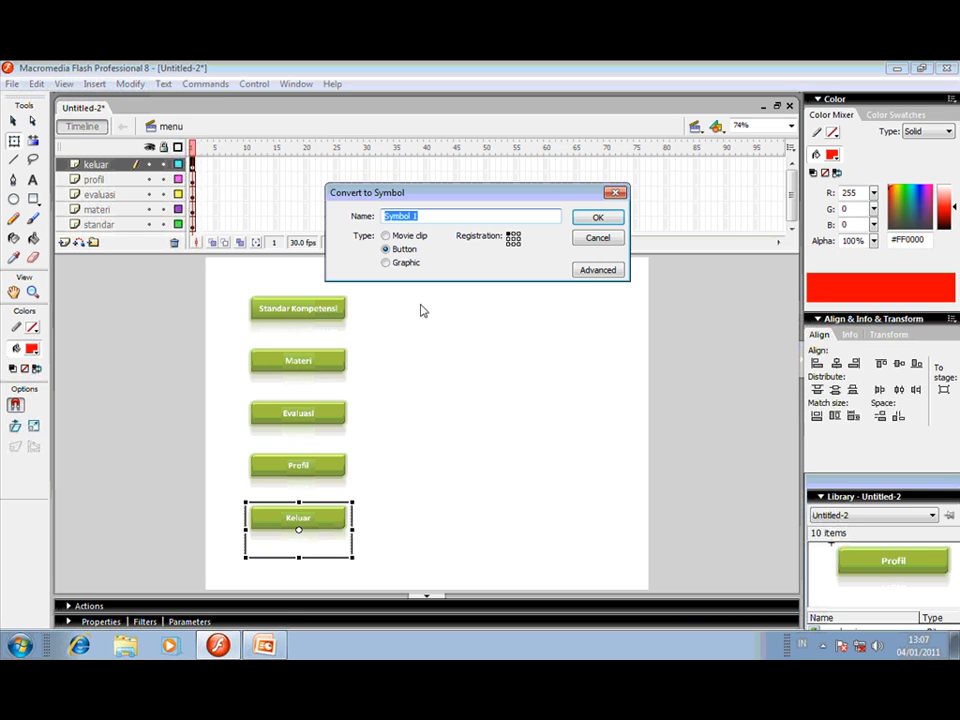
pyautogui.write('tbl_keluar')
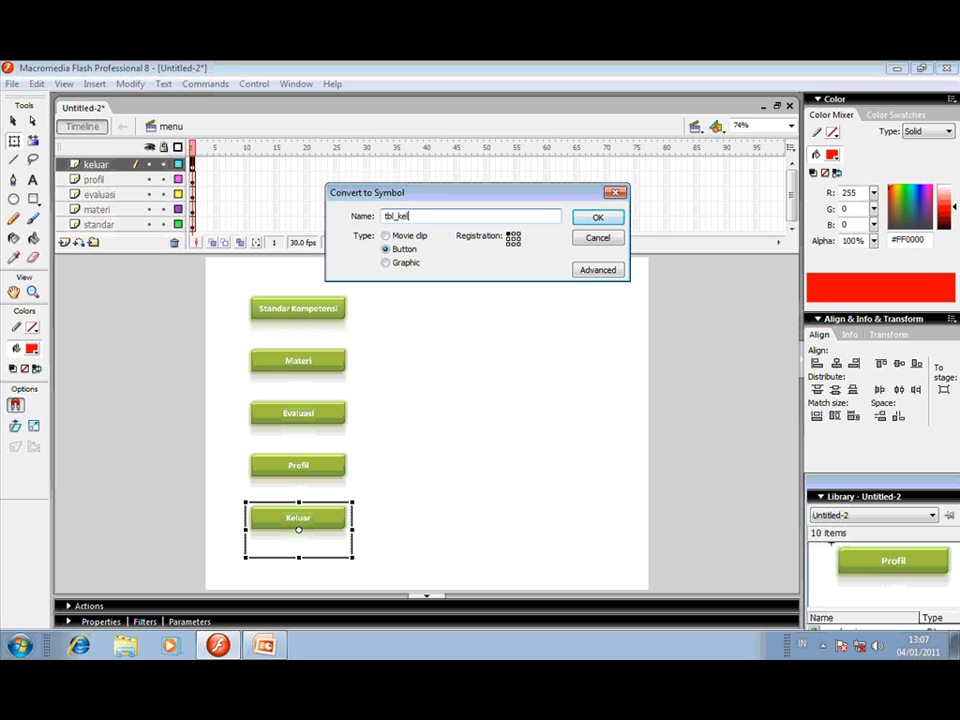
pyautogui.click(600, 217)
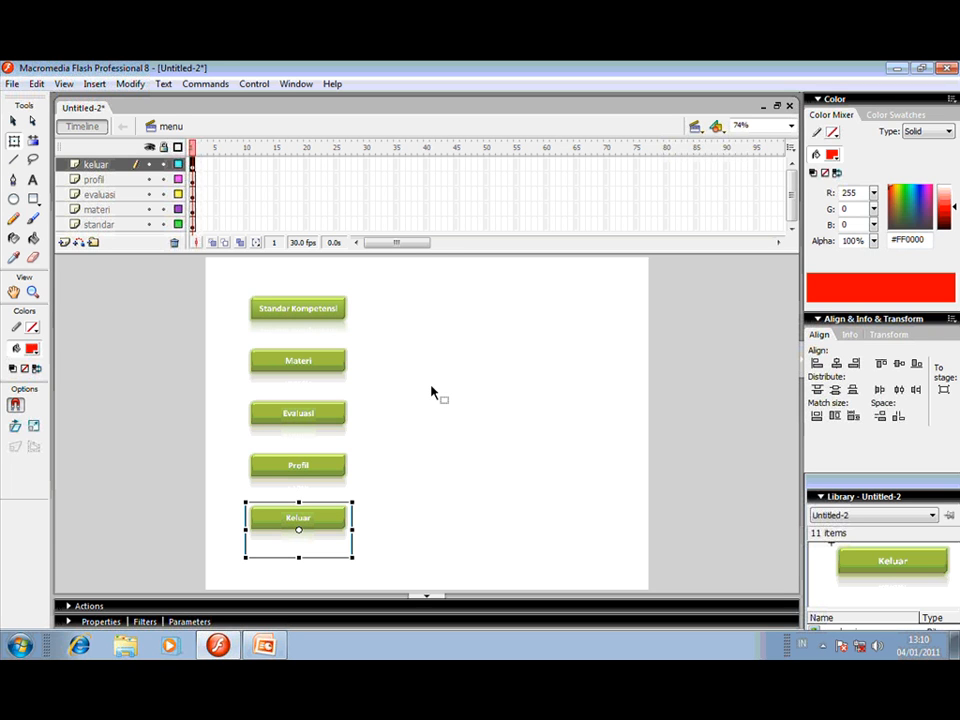
# Open the script of the Standar Kompetensi button and add an on handler with the release event.
pyautogui.click(333, 314)
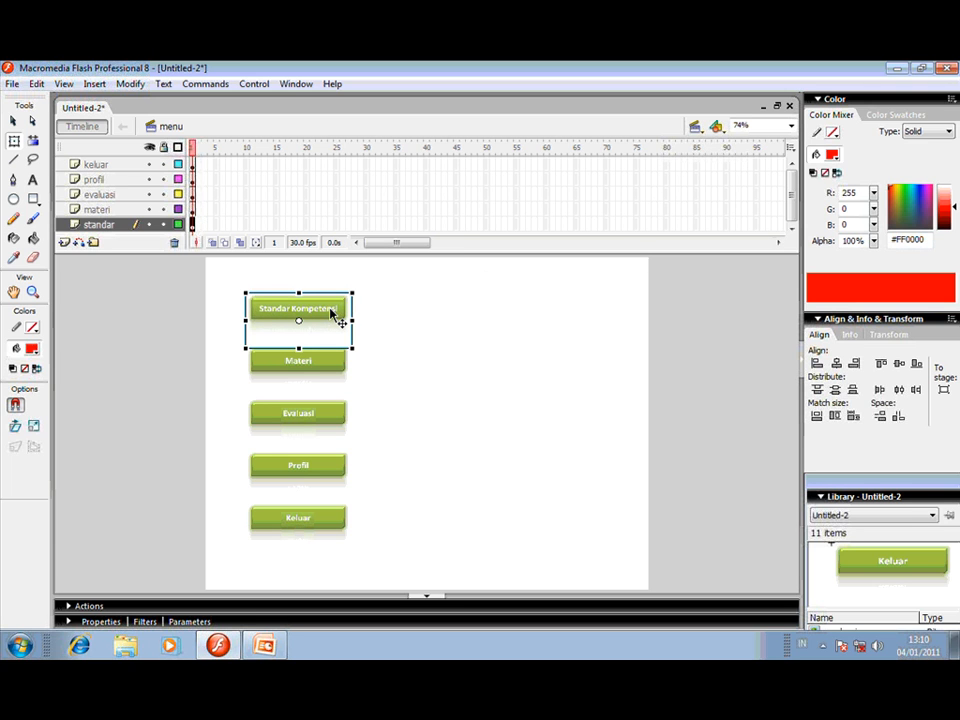
pyautogui.rightClick(336, 314)
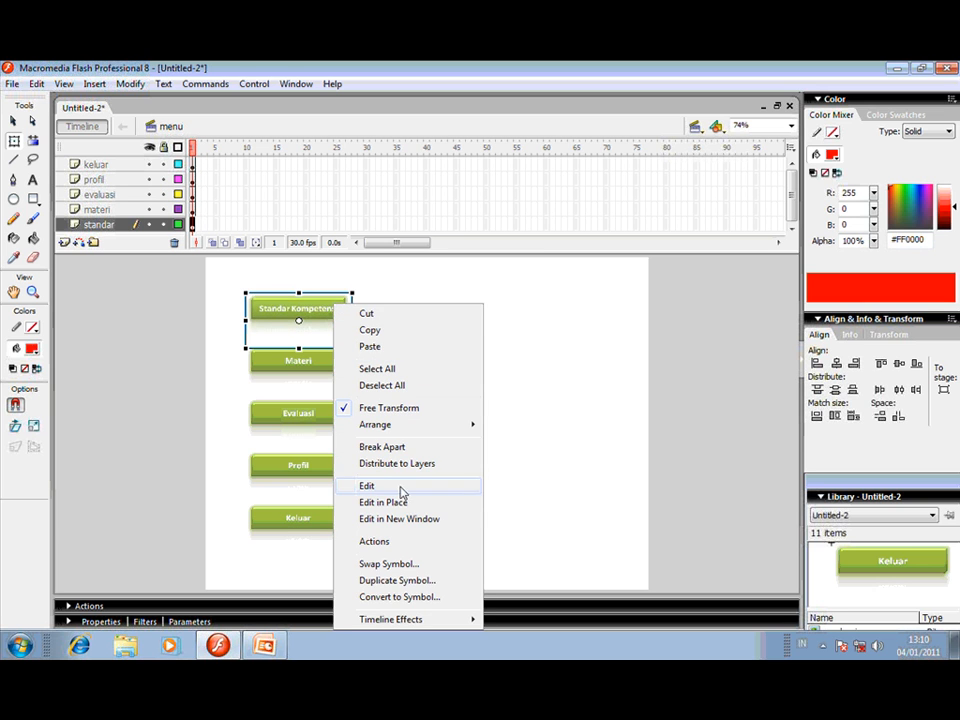
pyautogui.click(374, 541)
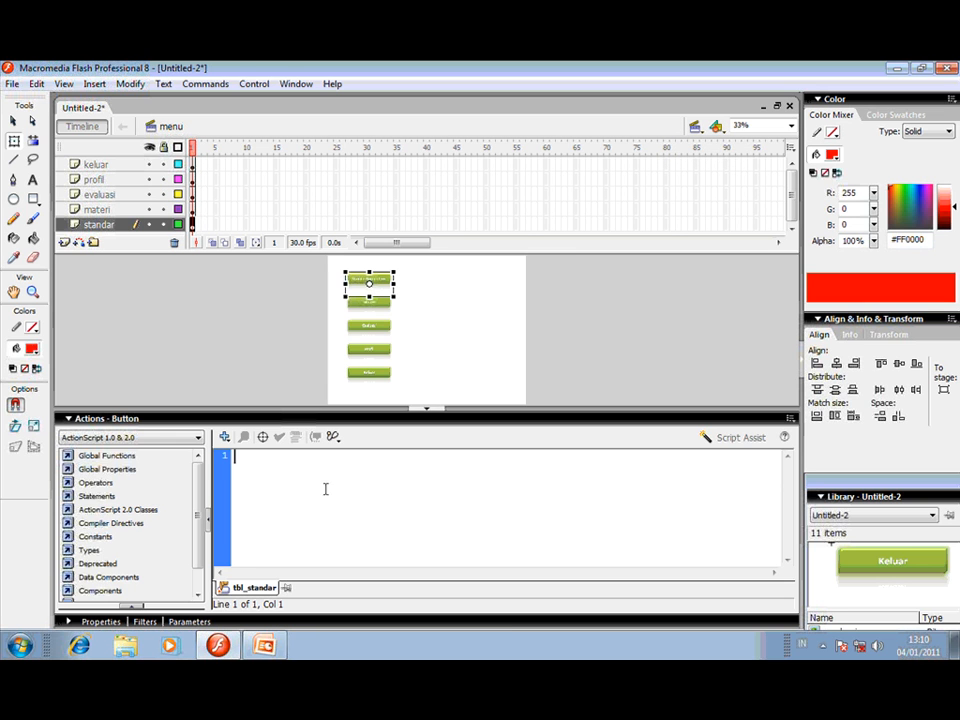
pyautogui.click(224, 437)
pyautogui.moveTo(326, 255)
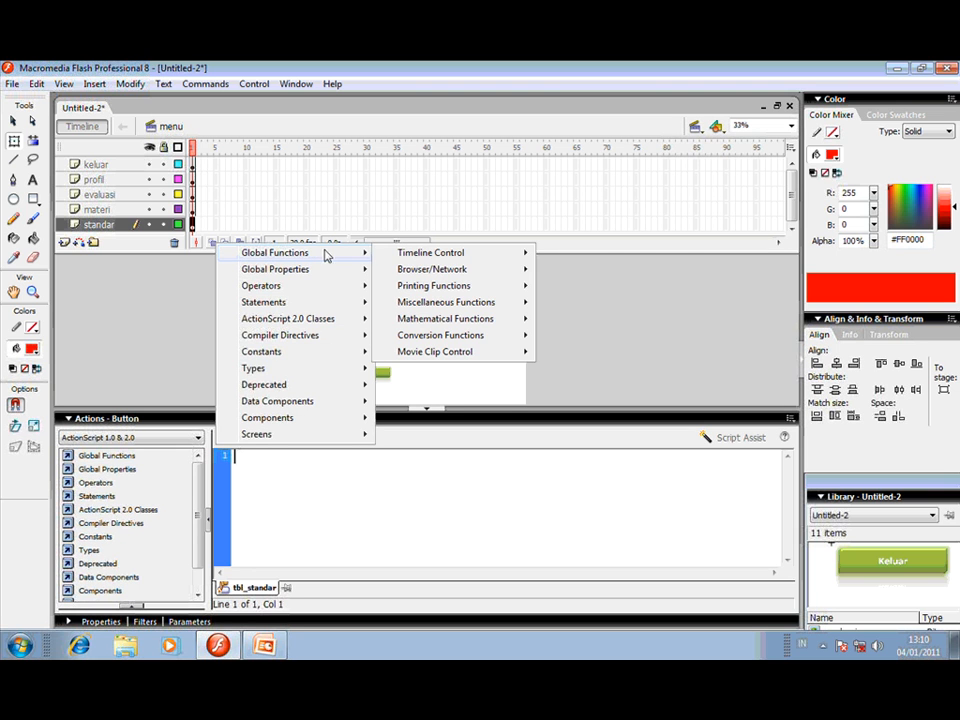
pyautogui.moveTo(478, 258)
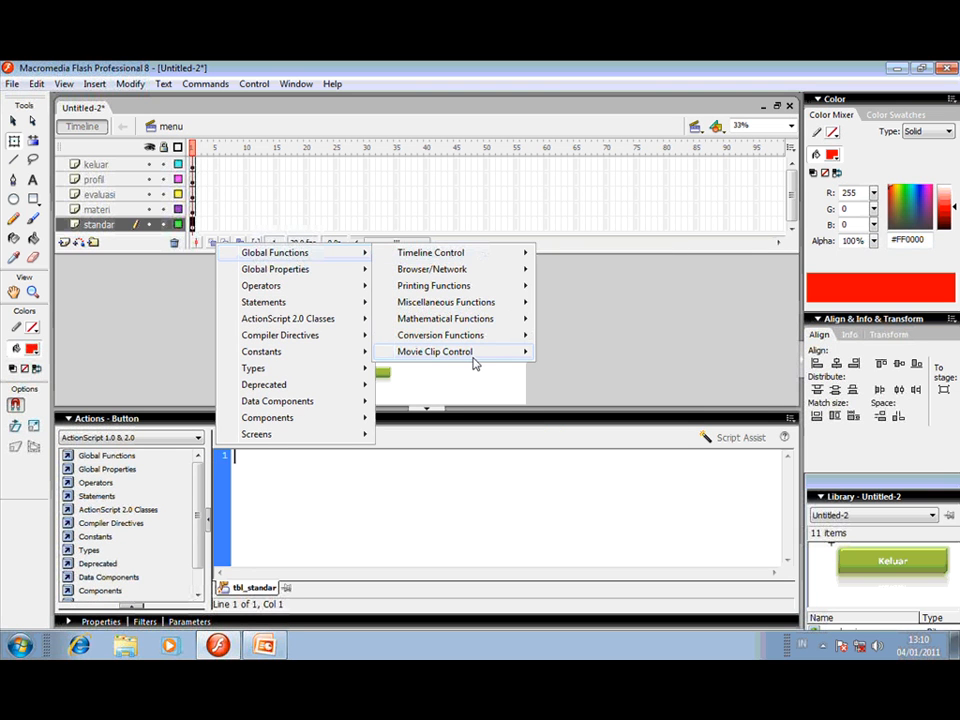
pyautogui.moveTo(485, 356)
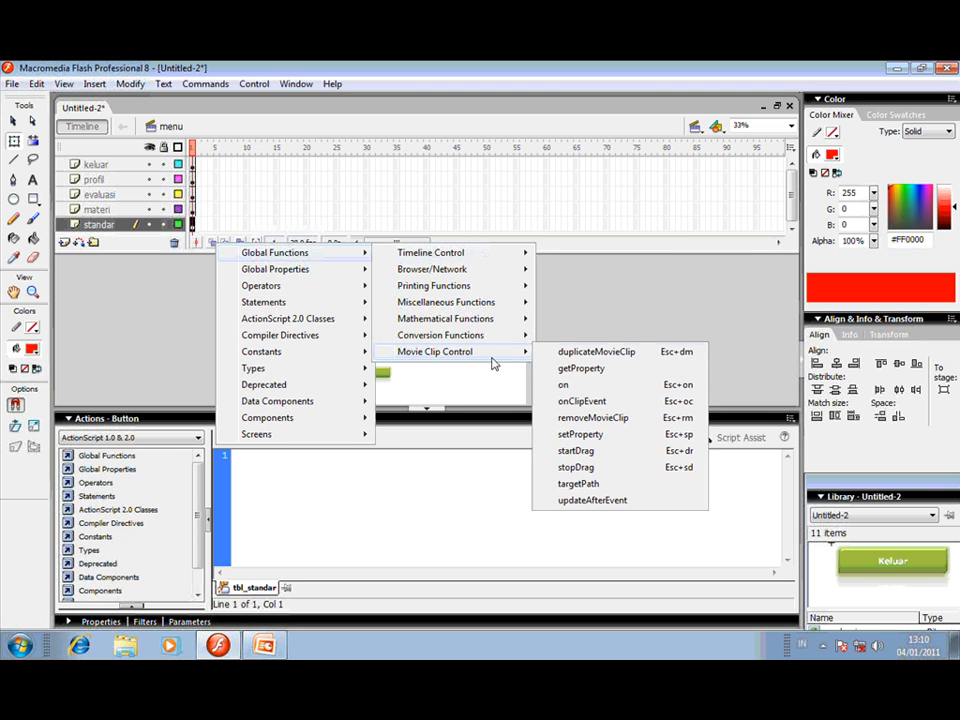
pyautogui.click(564, 386)
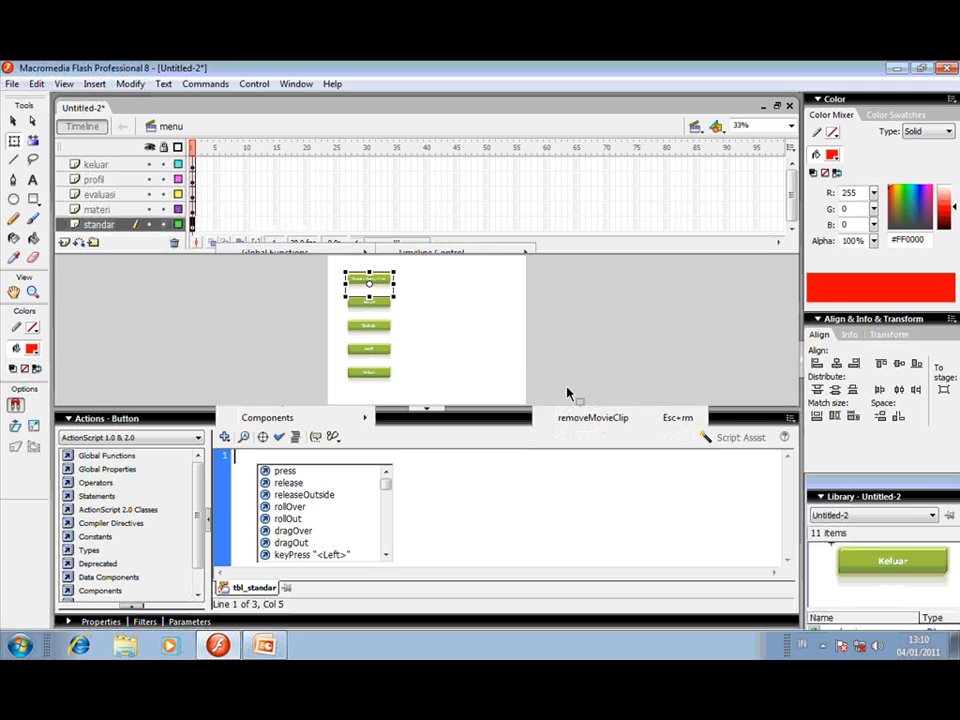
pyautogui.doubleClick(300, 485)
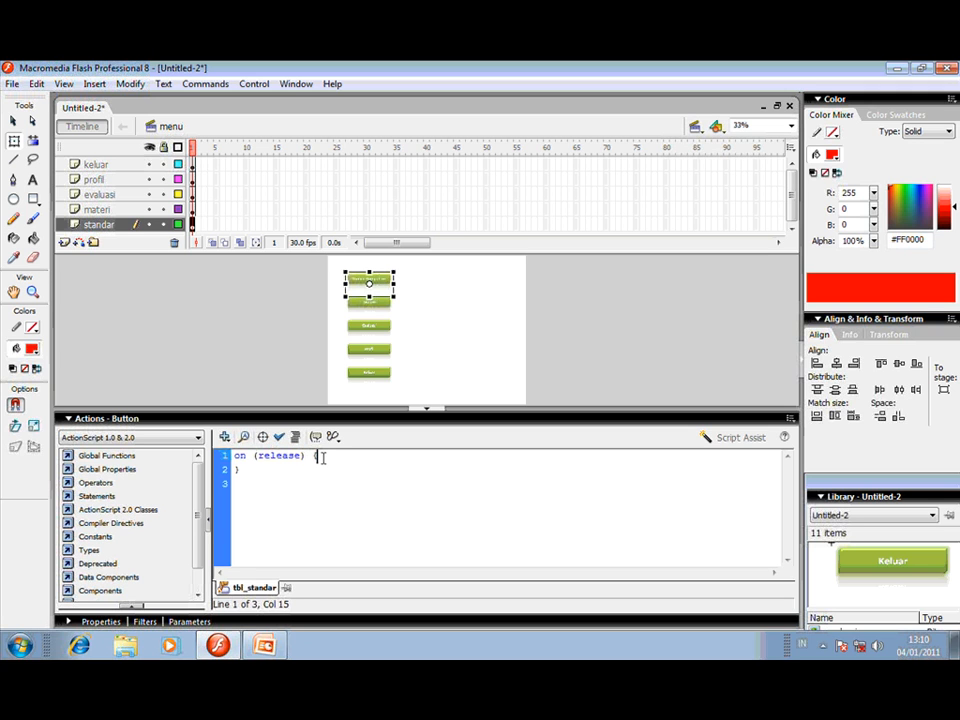
# Insert a gotoAndStop call inside the release handler and switch its code hint to the scene and frame form.
pyautogui.click(224, 437)
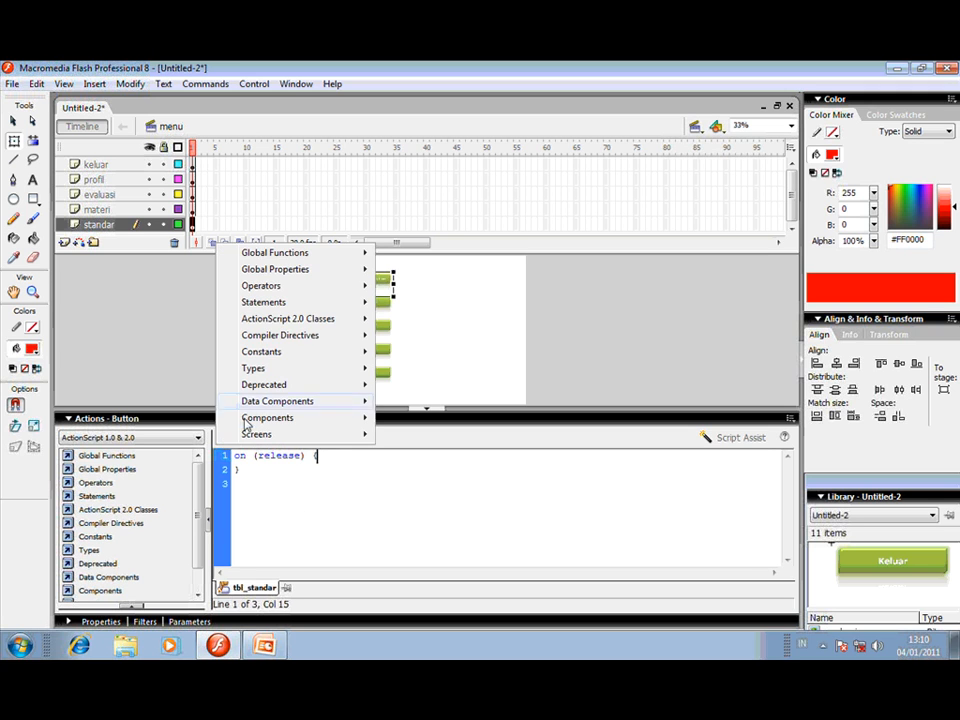
pyautogui.moveTo(317, 255)
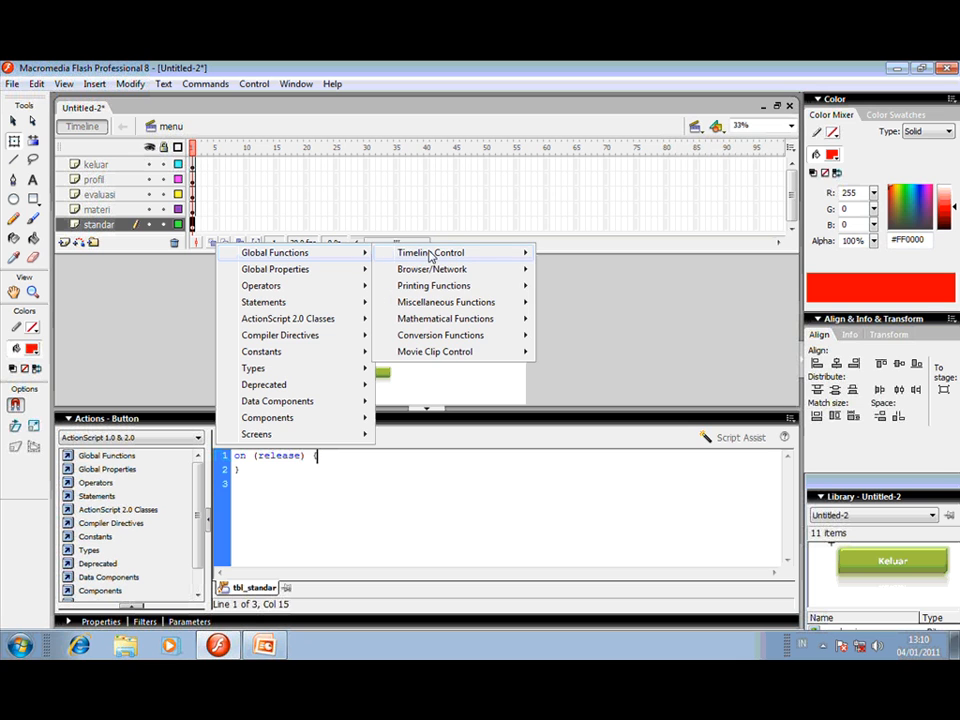
pyautogui.moveTo(480, 253)
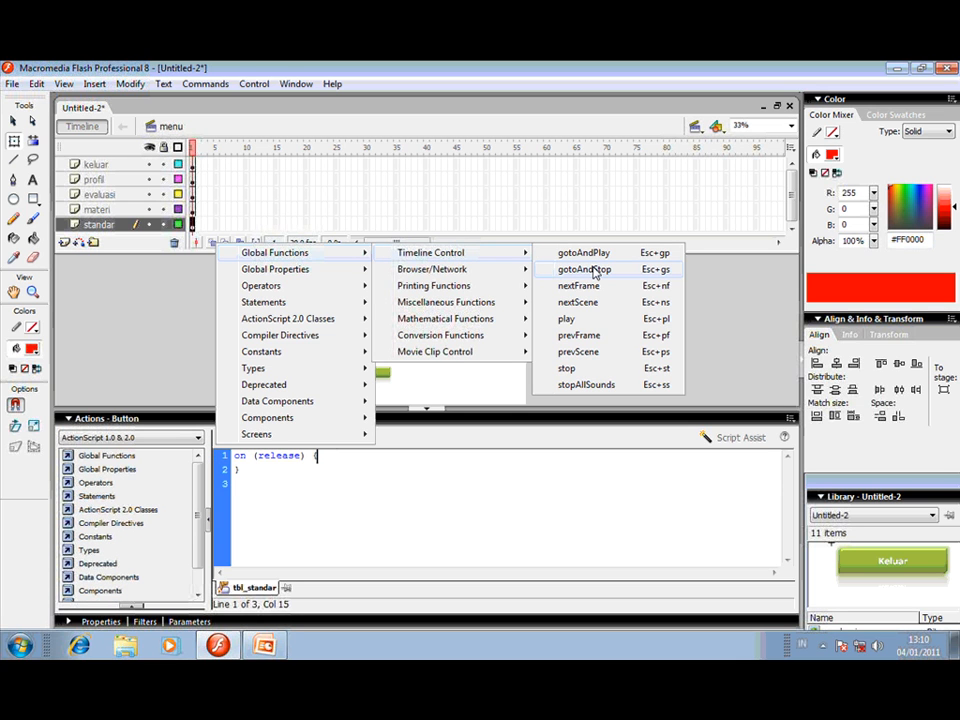
pyautogui.click(596, 272)
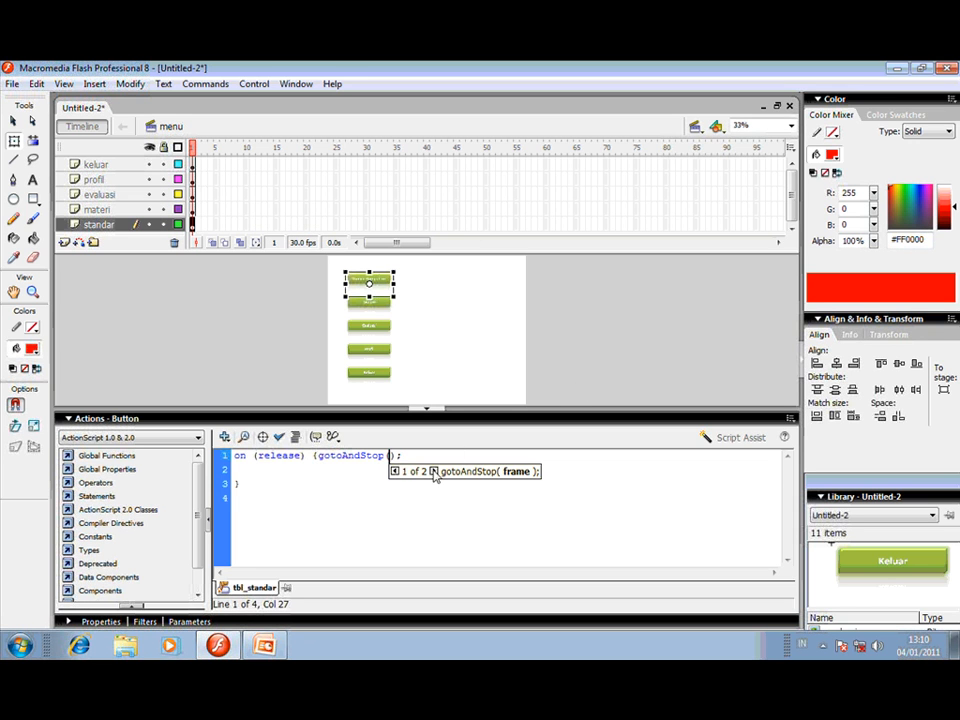
pyautogui.click(433, 471)
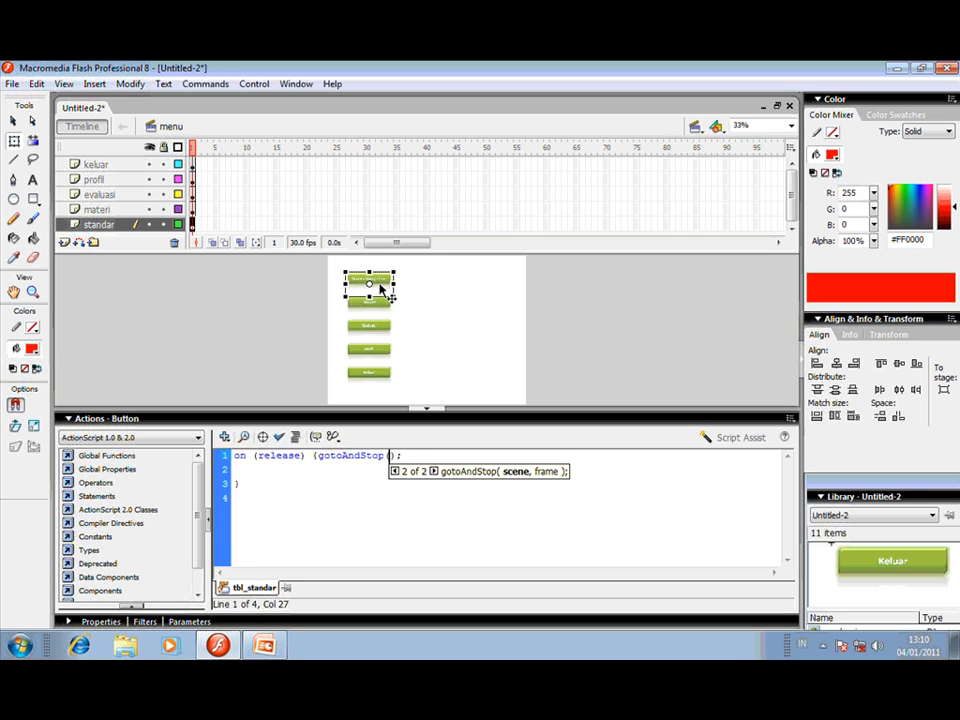
# Look up the target scene's name in the scene list and enter "standar",1 as the gotoAndStop arguments, correcting the misspelt scene name.
pyautogui.click(695, 126)
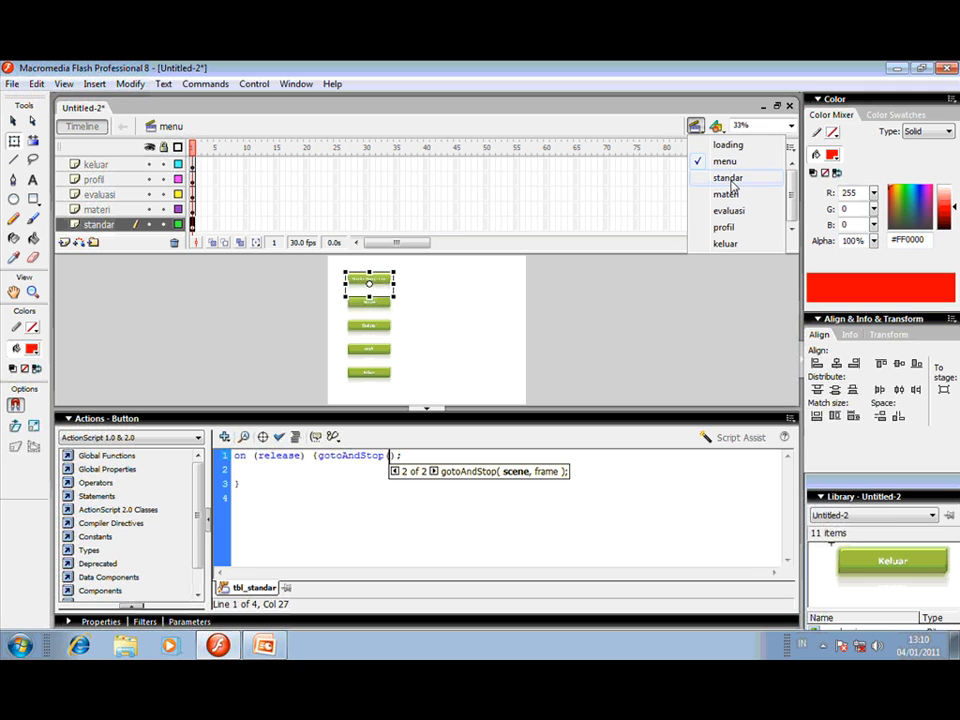
pyautogui.click(394, 457)
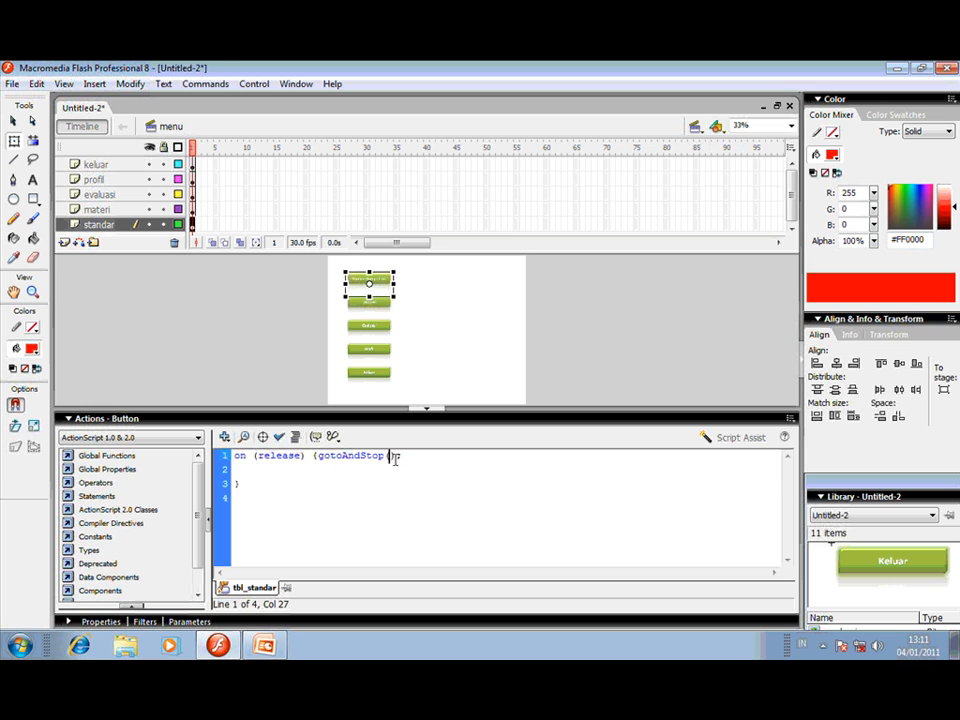
pyautogui.write('"satndar",1')
pyautogui.click(417, 458)
pyautogui.press('BackSpace')
pyautogui.press('Right')
pyautogui.write('a')
# Compare the "standar" argument with the scene list, then auto-format the button's script.
pyautogui.moveTo(389, 456); pyautogui.dragTo(443, 456)
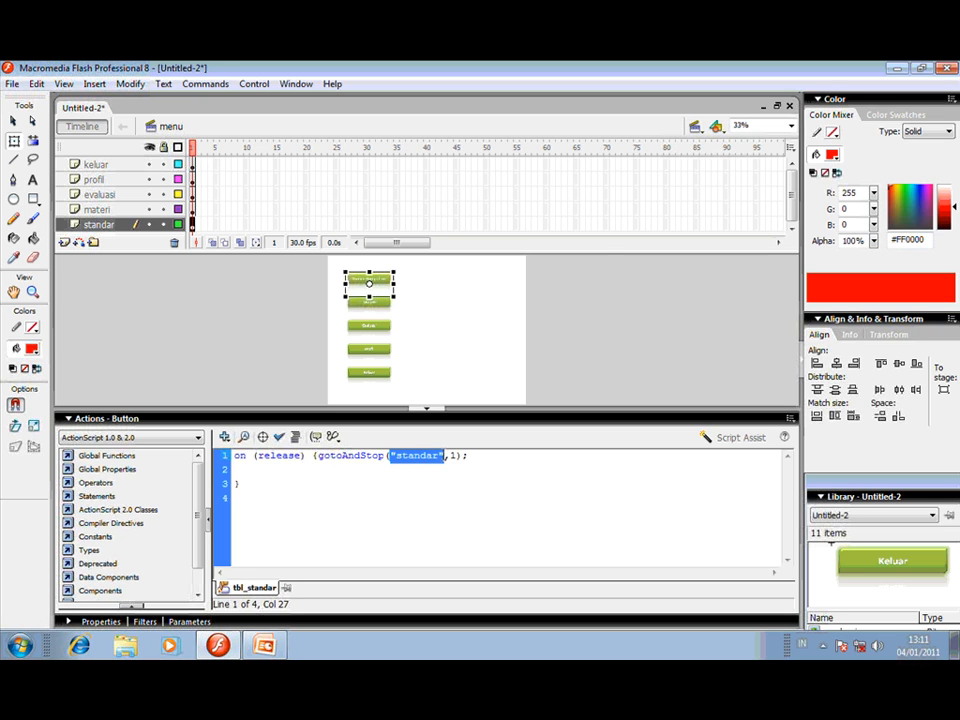
pyautogui.click(696, 129)
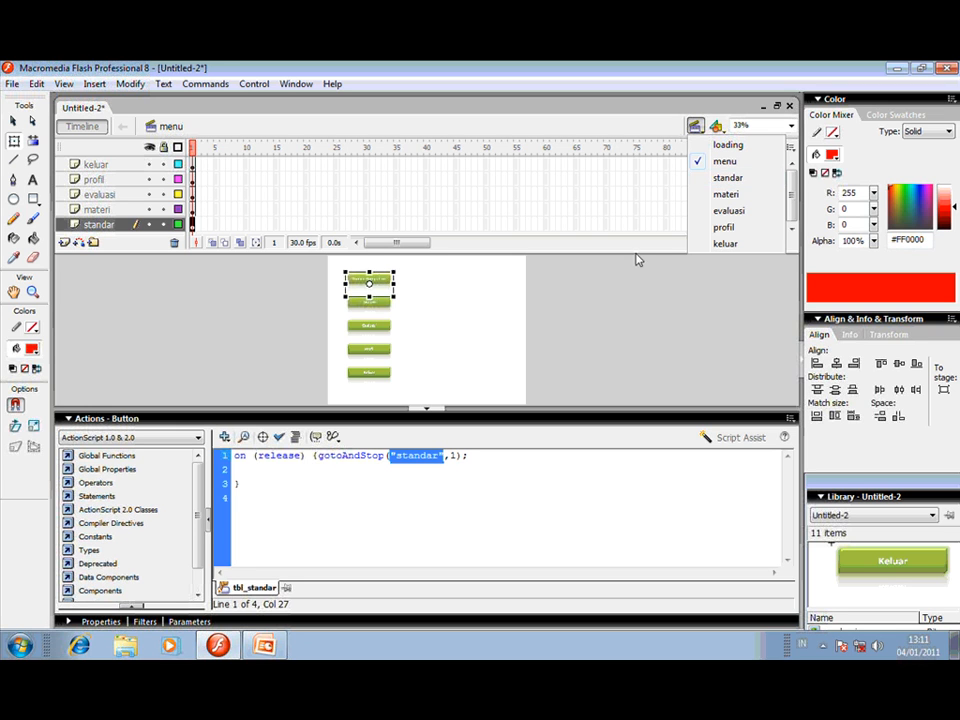
pyautogui.click(296, 438)
pyautogui.click(296, 438)
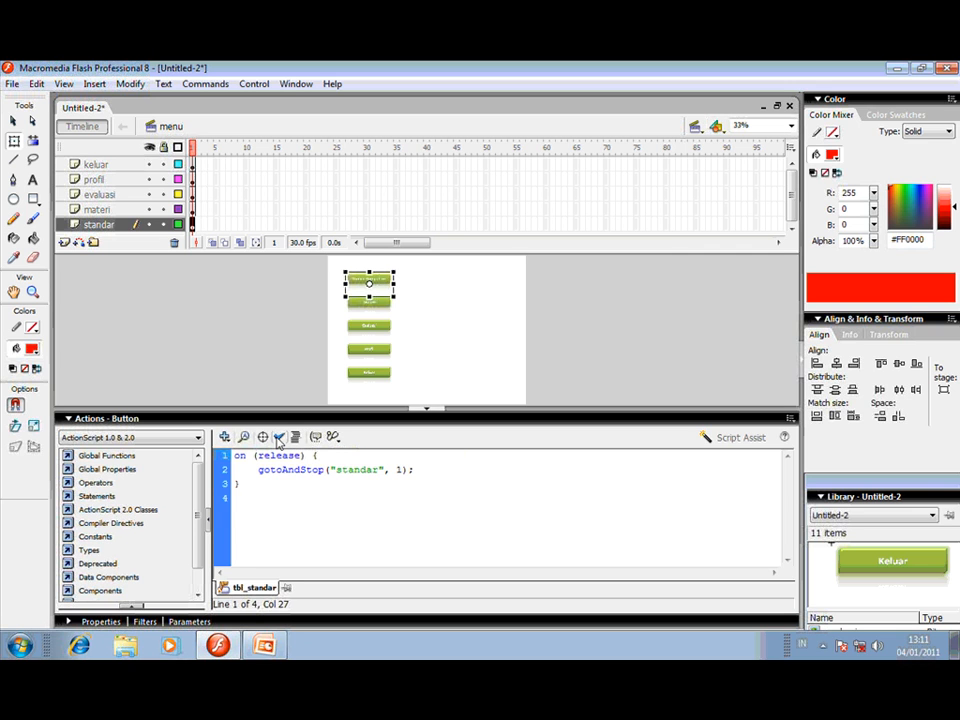
# Check the Standar Kompetensi button's script for syntax errors and copy the whole script.
pyautogui.click(278, 437)
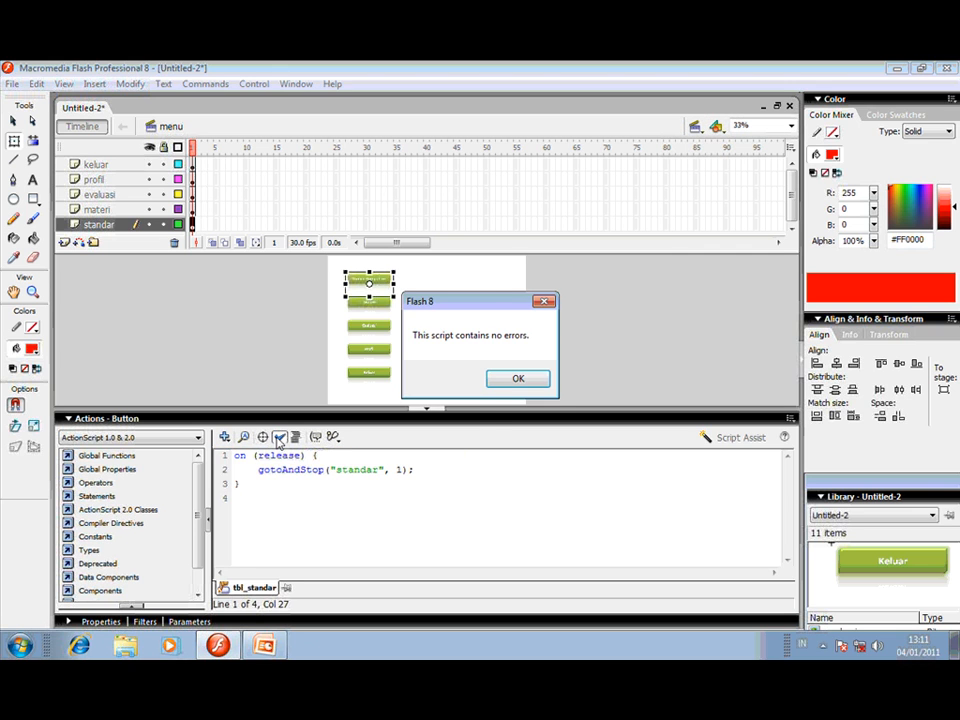
pyautogui.click(517, 380)
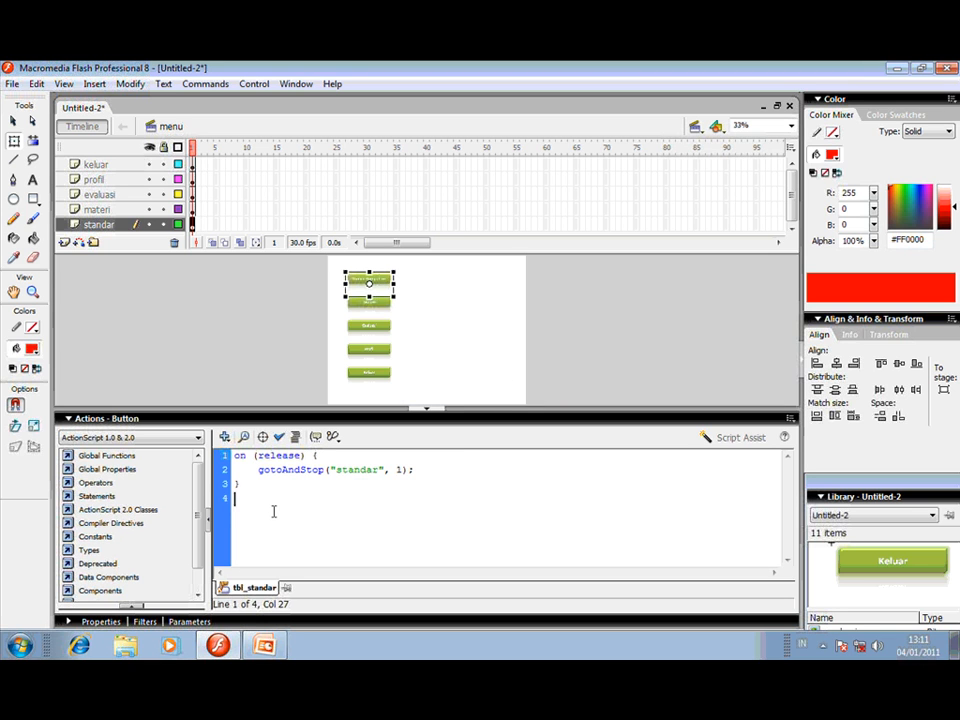
pyautogui.hotkey('ctrl', 'a')
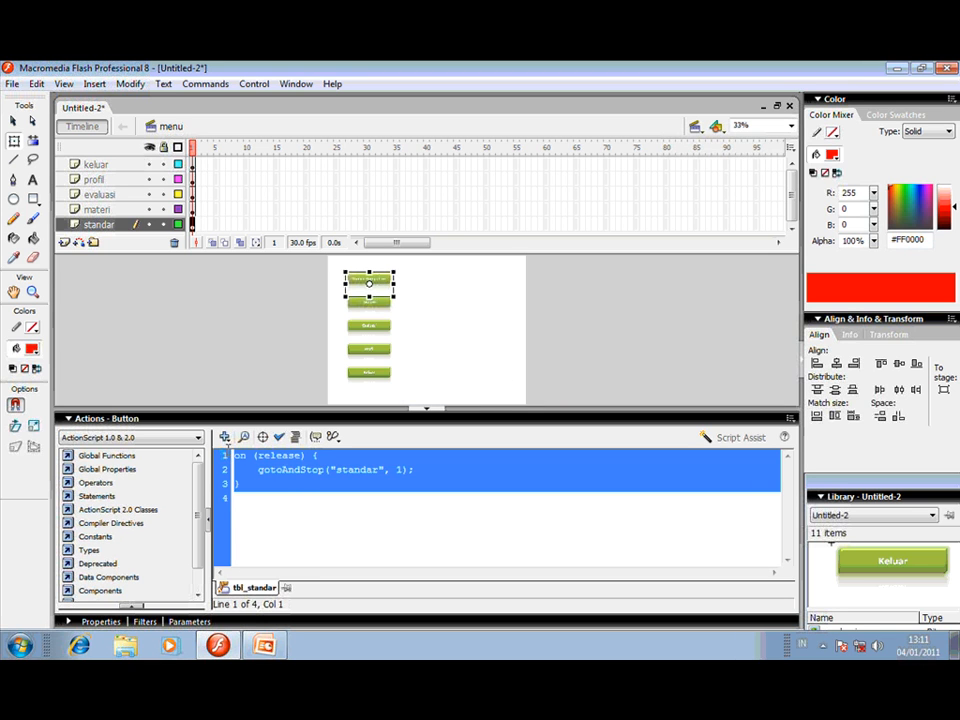
pyautogui.rightClick(280, 466)
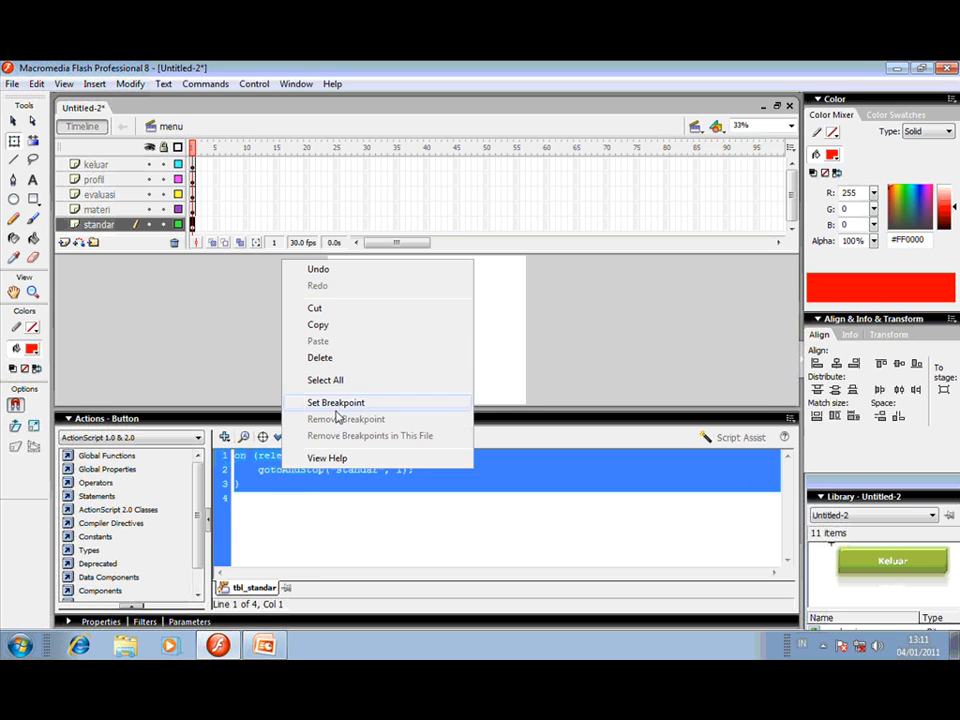
pyautogui.click(338, 325)
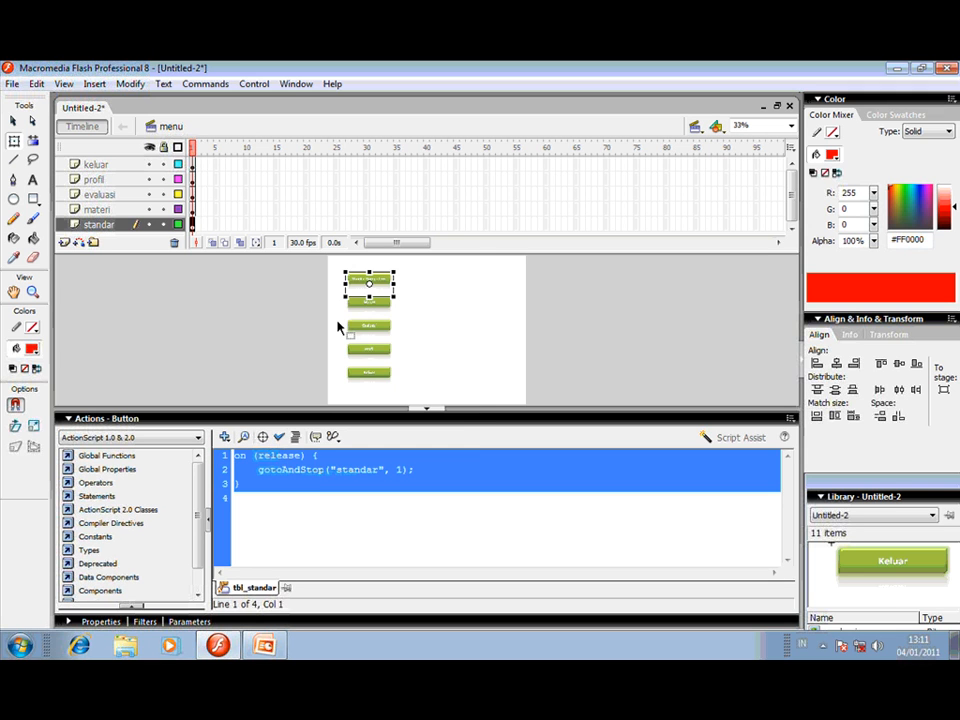
pyautogui.click(574, 327)
pyautogui.click(120, 418)
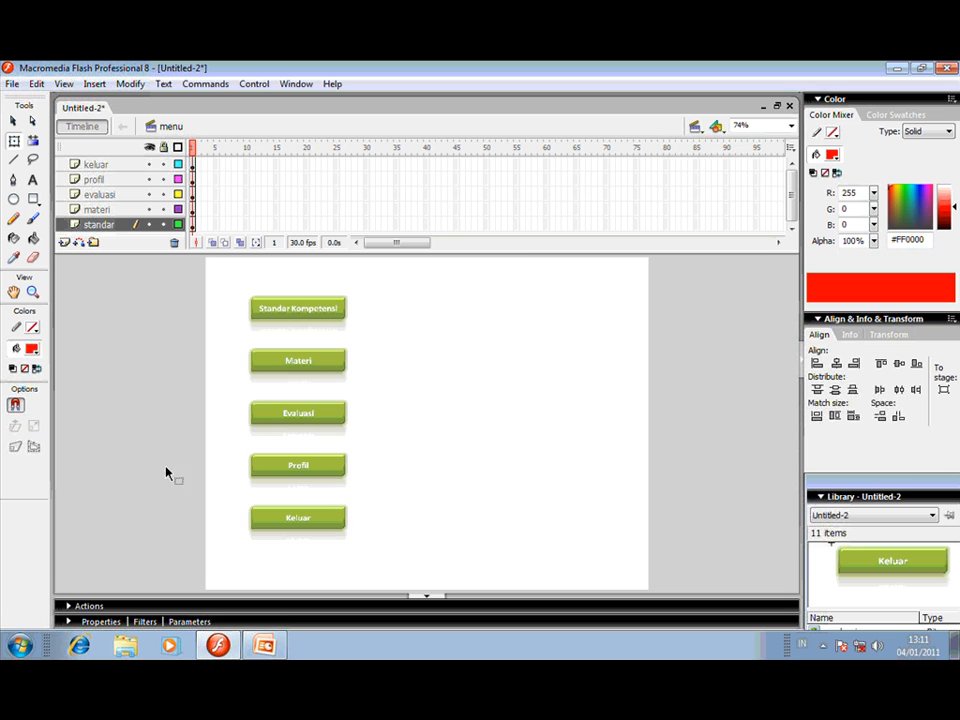
# Open the script of the Materi button and paste the copied release handler into it.
pyautogui.click(296, 374)
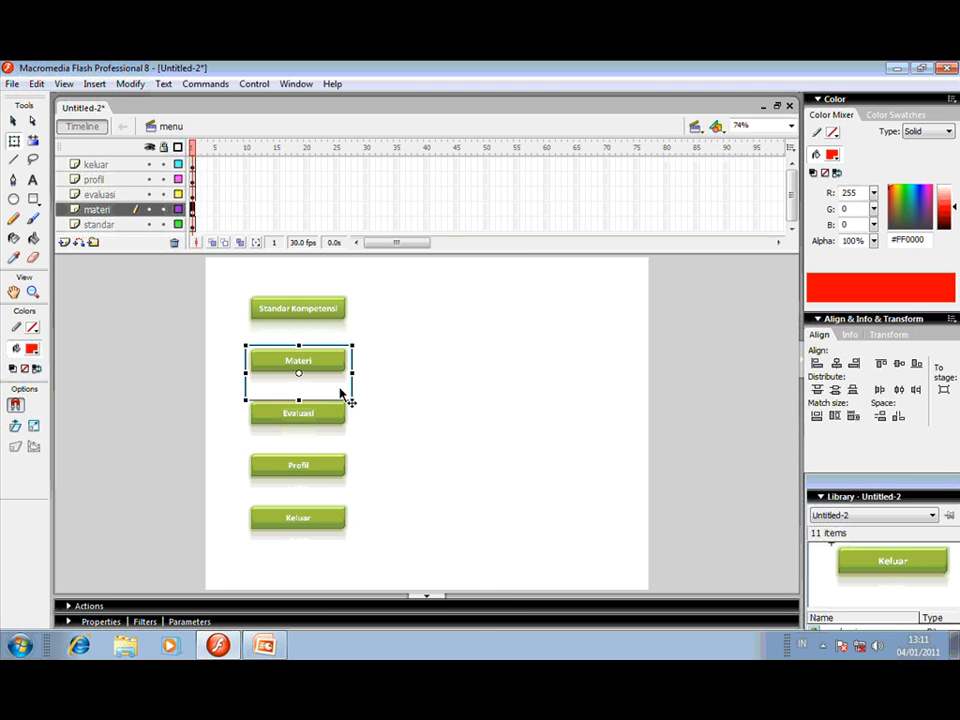
pyautogui.rightClick(332, 369)
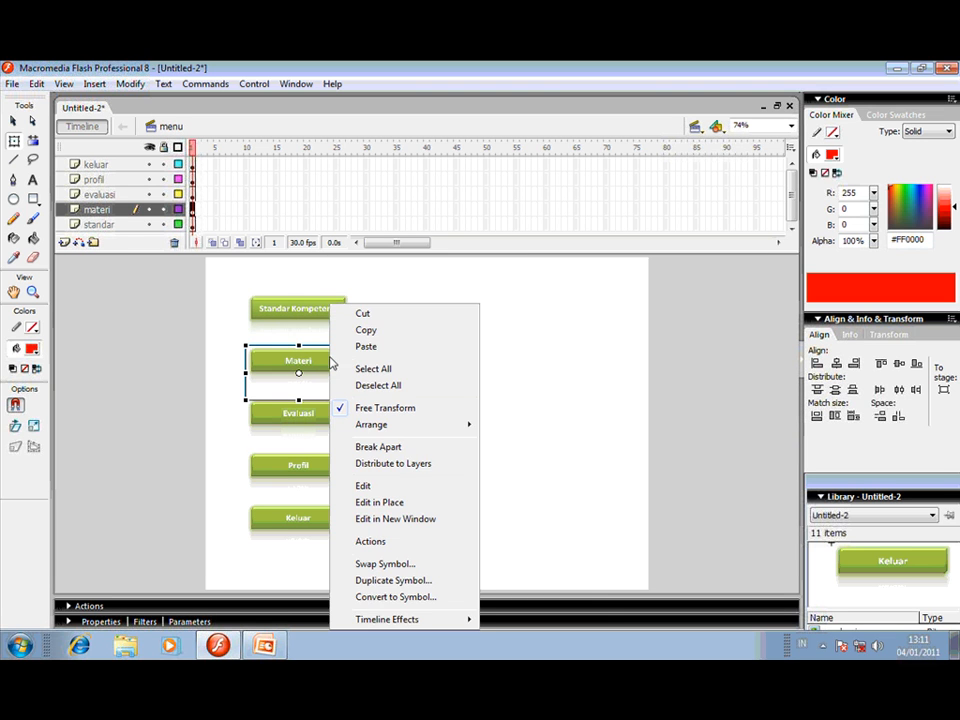
pyautogui.click(405, 545)
pyautogui.rightClick(338, 476)
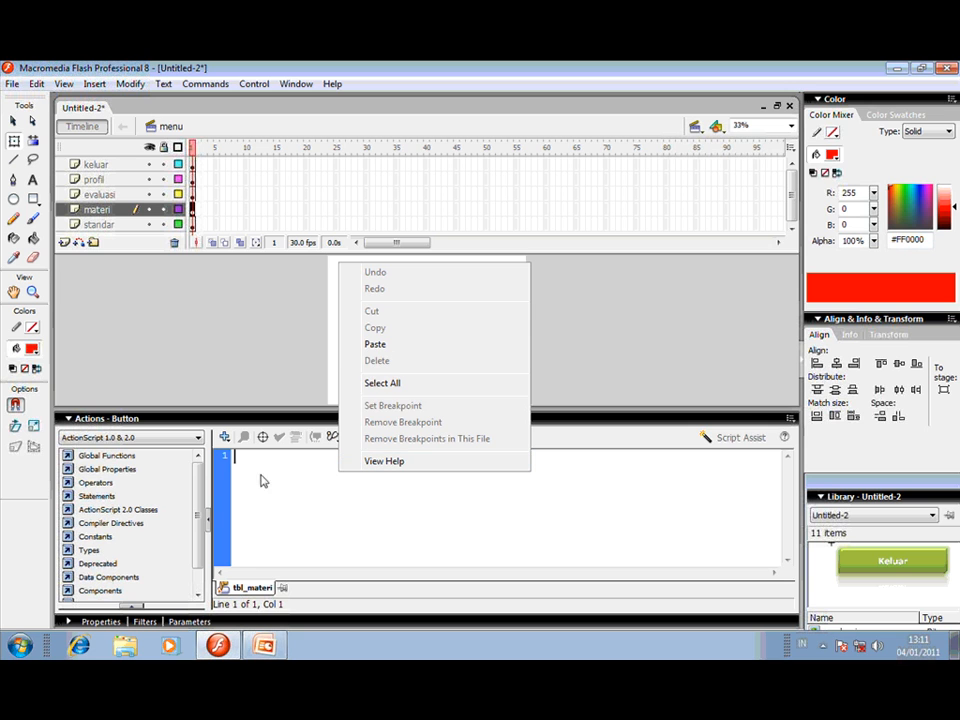
pyautogui.click(376, 344)
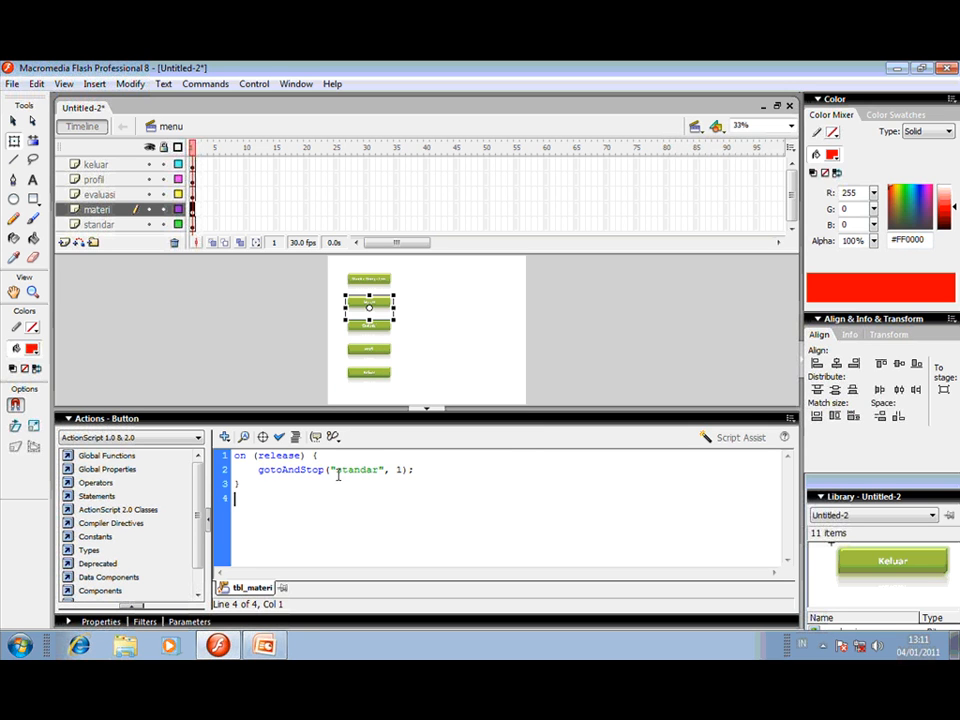
# Change the scene name in the Materi button's gotoAndStop call to "materi" and compare it with the scene list.
pyautogui.moveTo(337, 469); pyautogui.dragTo(379, 468)
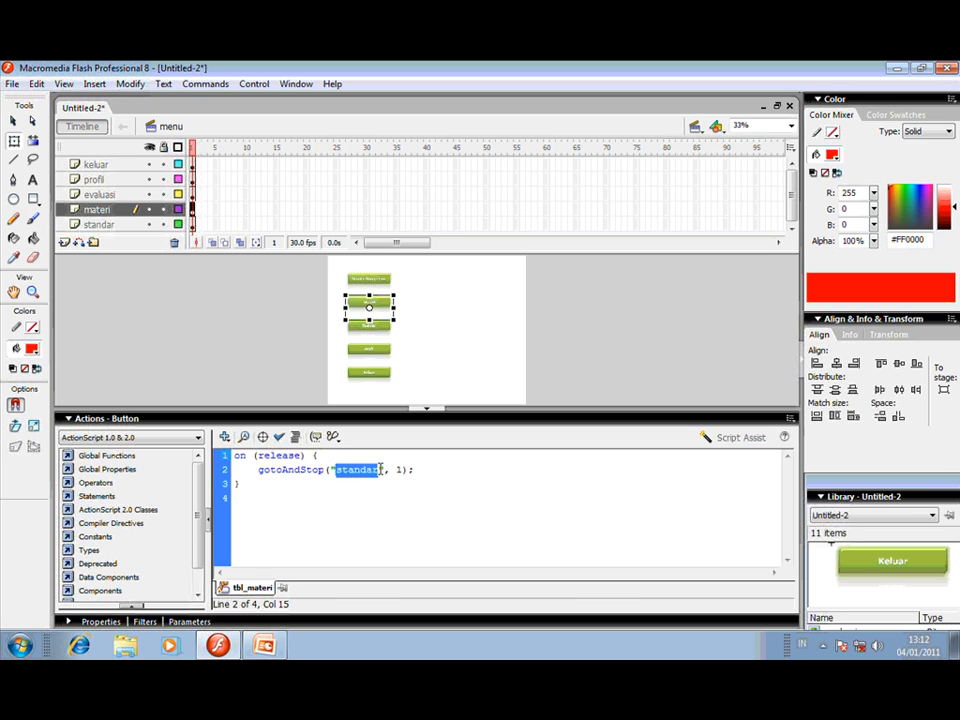
pyautogui.write('materi')
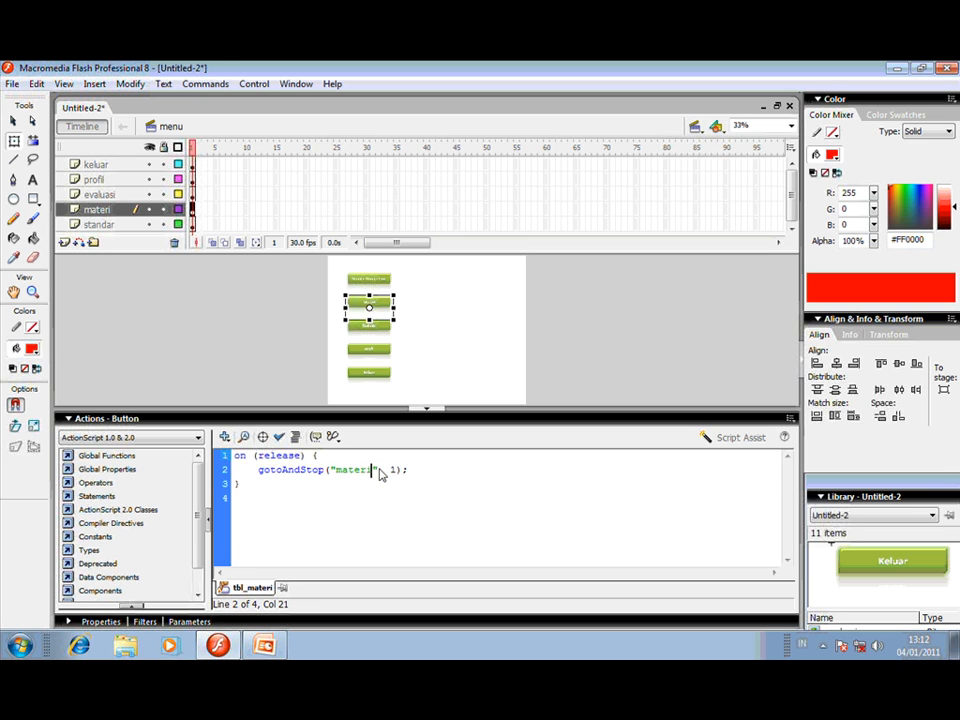
pyautogui.click(694, 126)
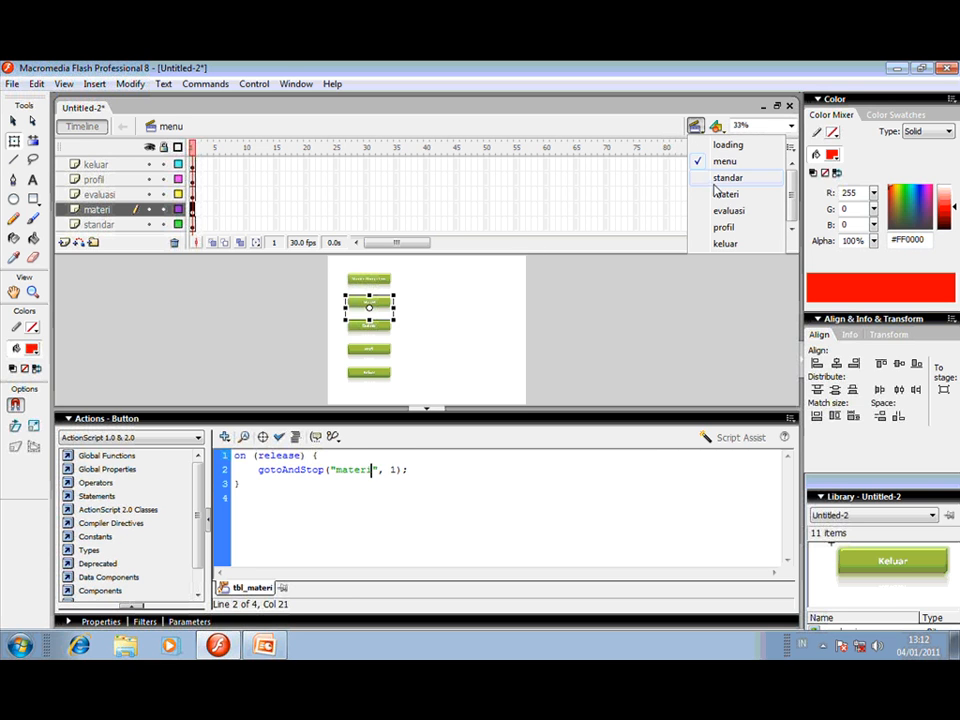
pyautogui.click(427, 407)
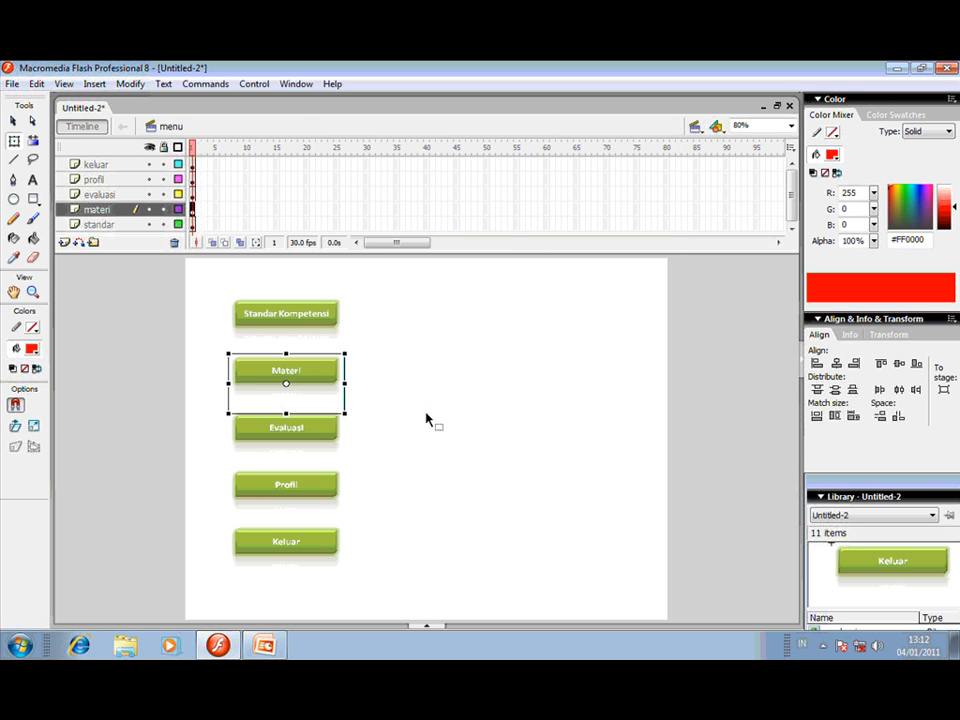
# Open the script of the Evaluasi button and paste the copied release handler into it.
pyautogui.click(306, 433)
pyautogui.rightClick(306, 433)
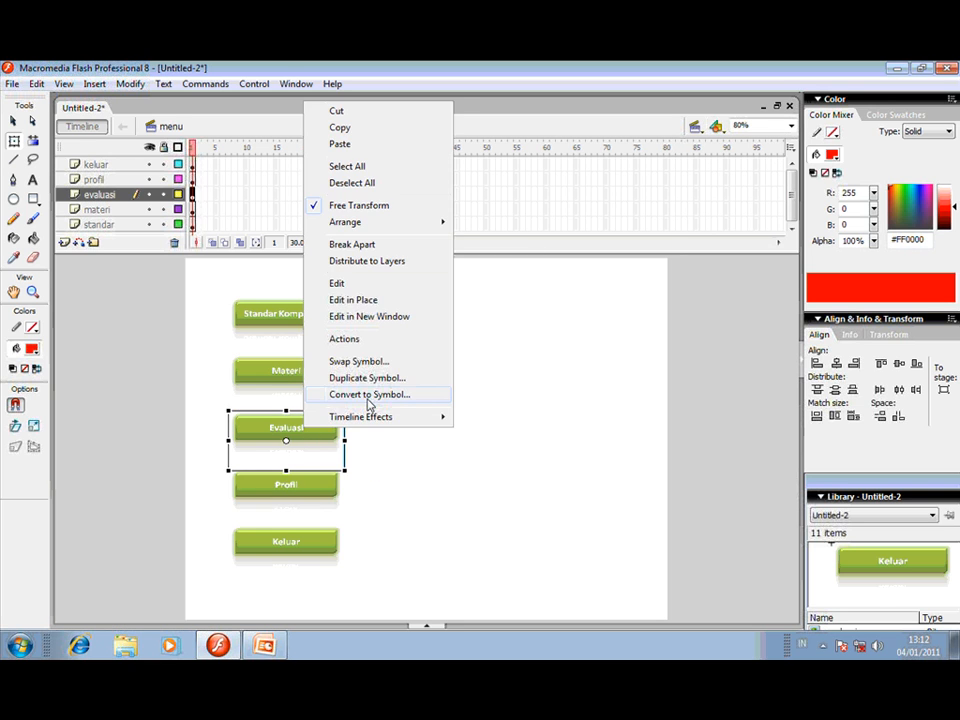
pyautogui.click(366, 341)
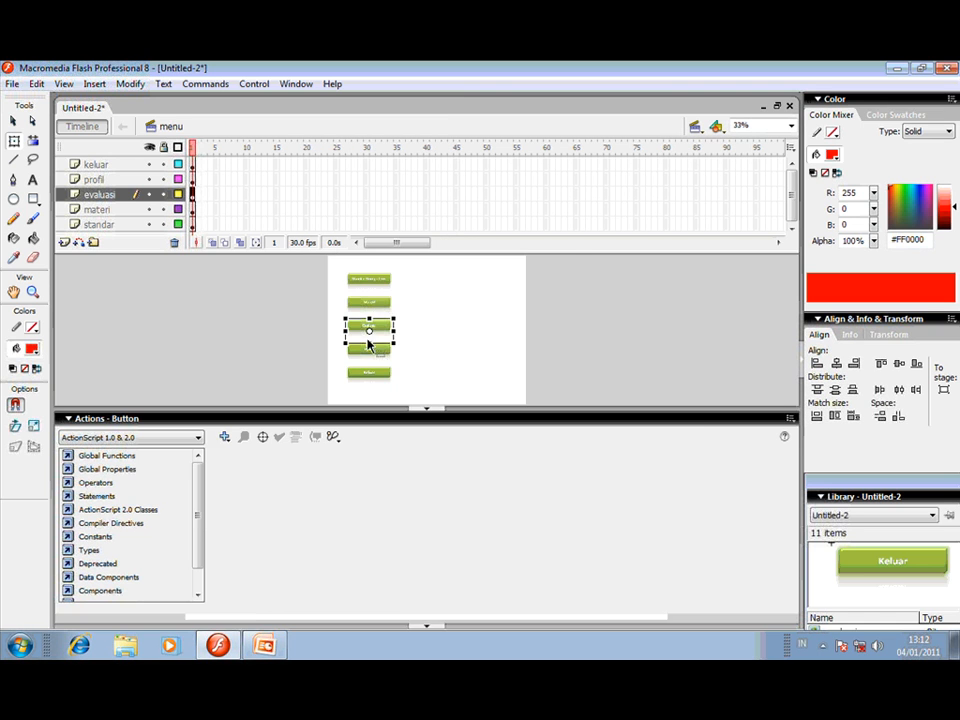
pyautogui.rightClick(347, 467)
pyautogui.click(394, 334)
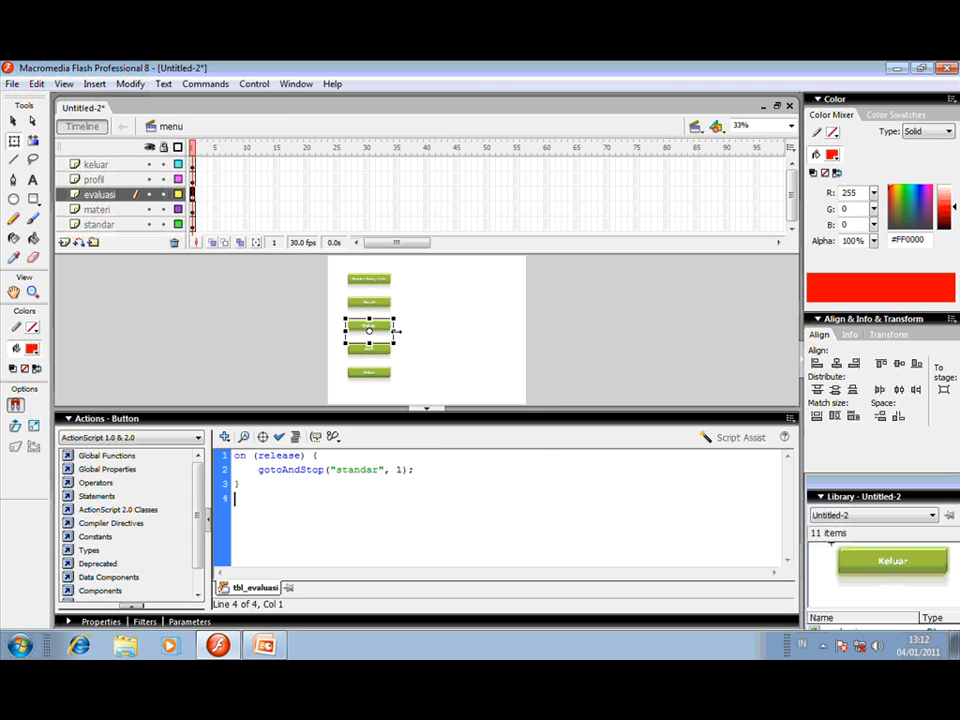
# Change the gotoAndStop scene name in the Evaluasi button's script to "evaluasi" and collapse the script editor.
pyautogui.moveTo(335, 469); pyautogui.dragTo(380, 473)
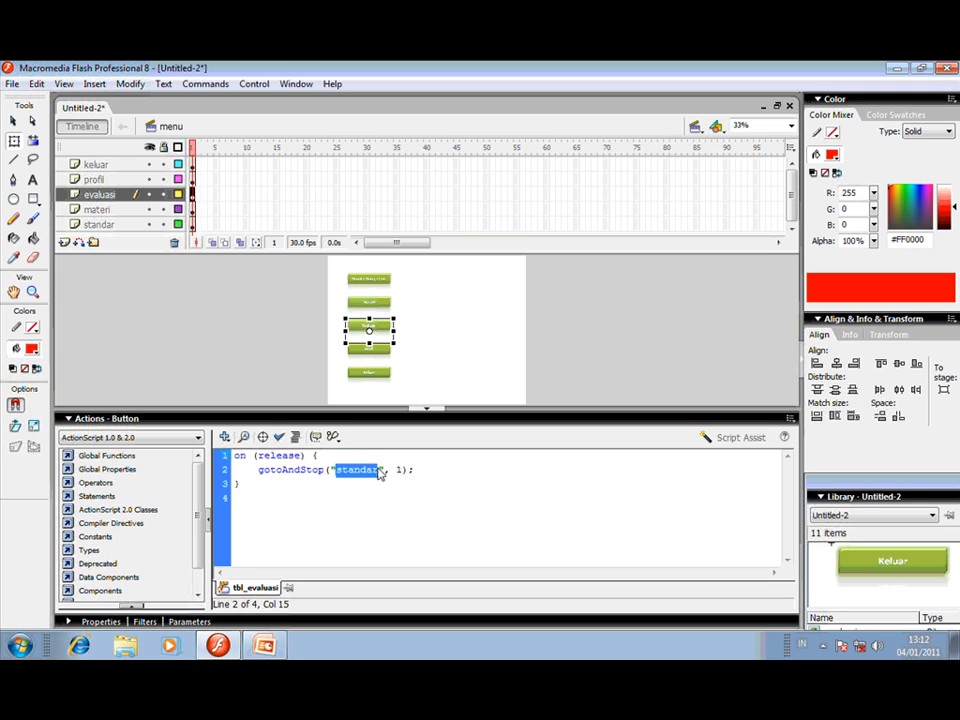
pyautogui.write('evaluasi')
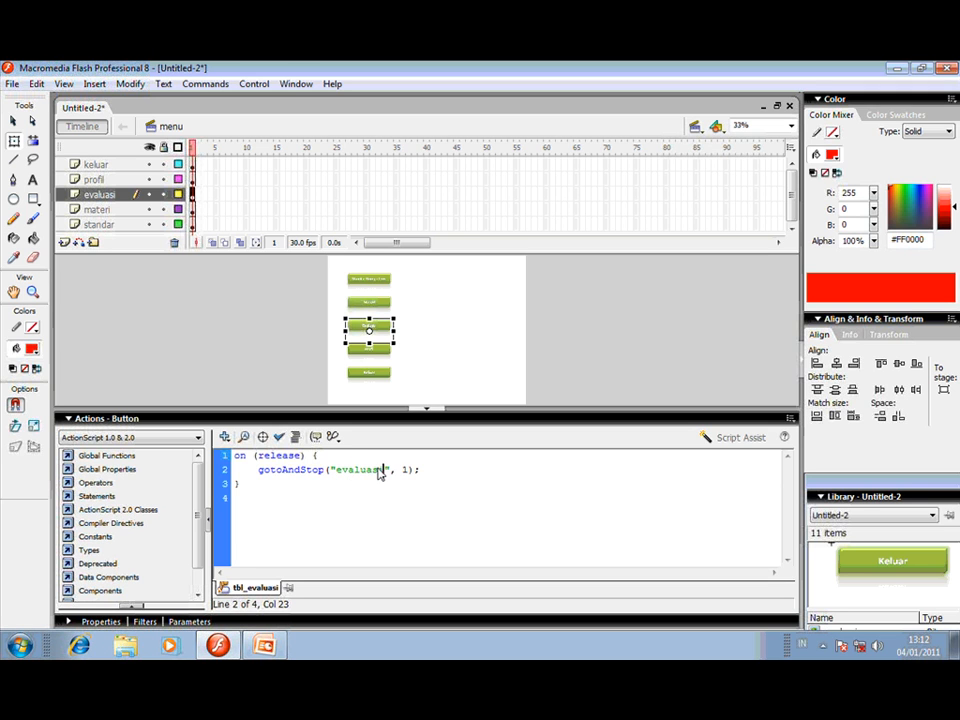
pyautogui.click(403, 420)
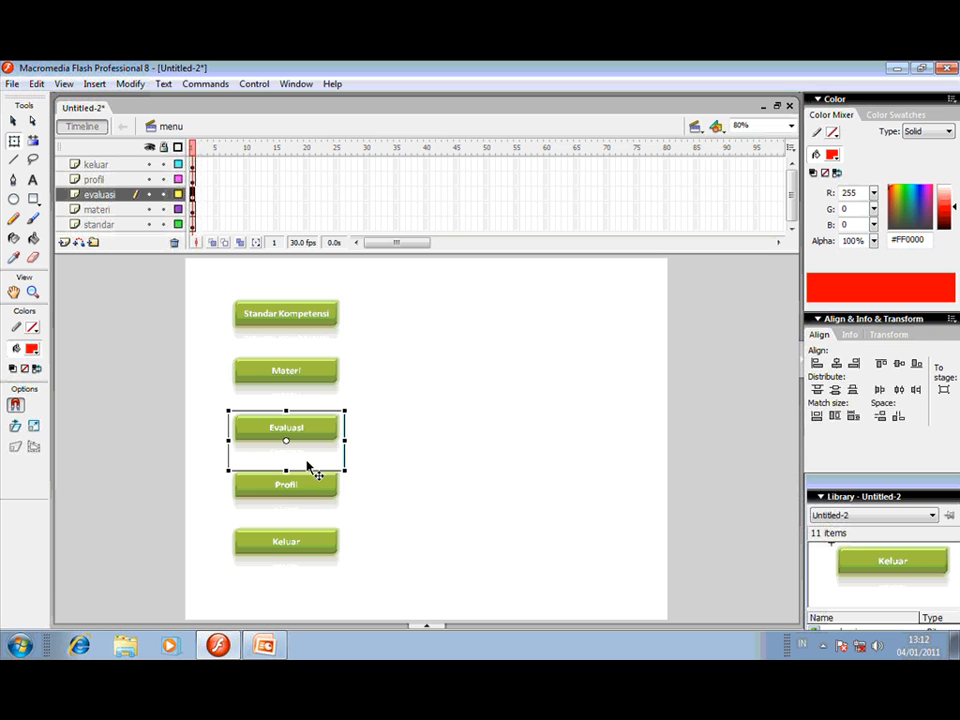
# Paste the on (release) script onto the Profil button and set its gotoAndStop scene name to "evaluasi".
pyautogui.click(310, 497)
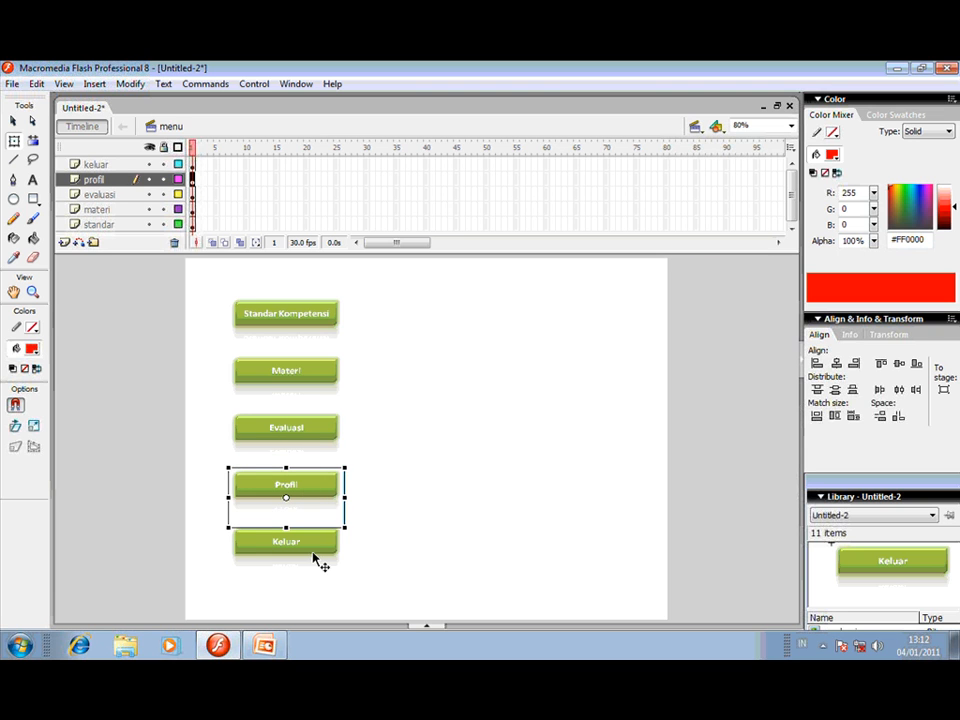
pyautogui.rightClick(325, 489)
pyautogui.click(362, 396)
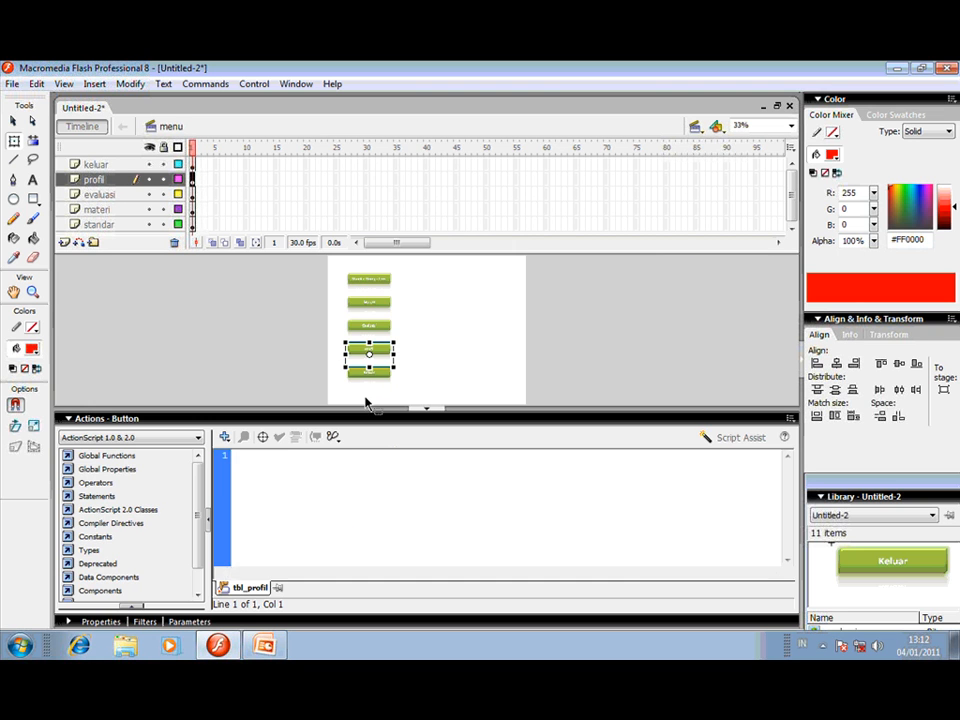
pyautogui.rightClick(341, 466)
pyautogui.click(386, 335)
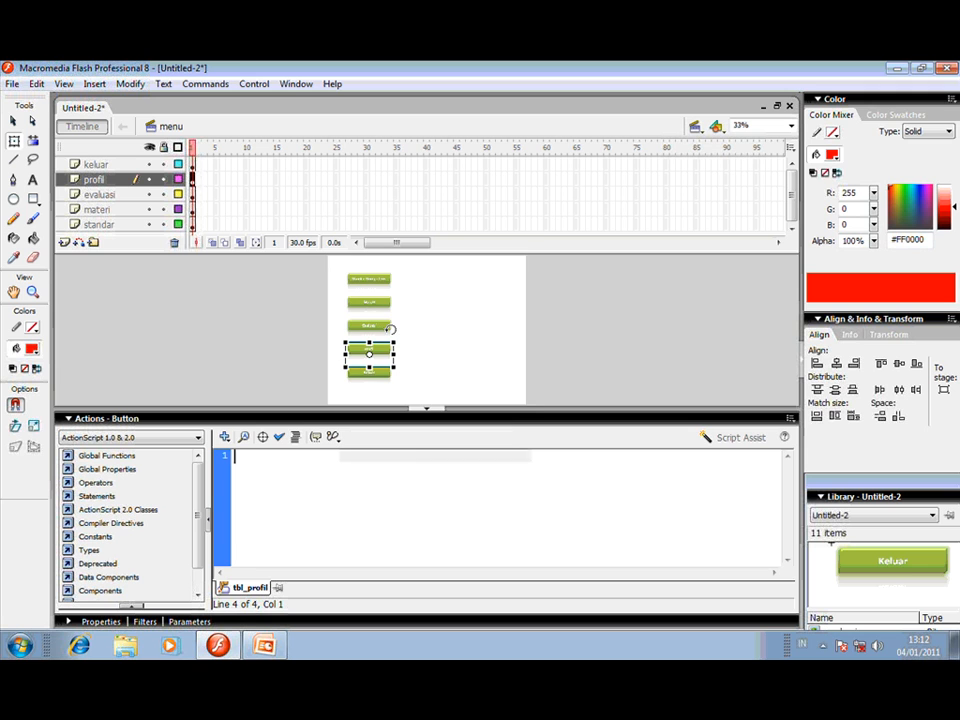
pyautogui.moveTo(336, 470); pyautogui.dragTo(382, 467)
pyautogui.write('evalu')
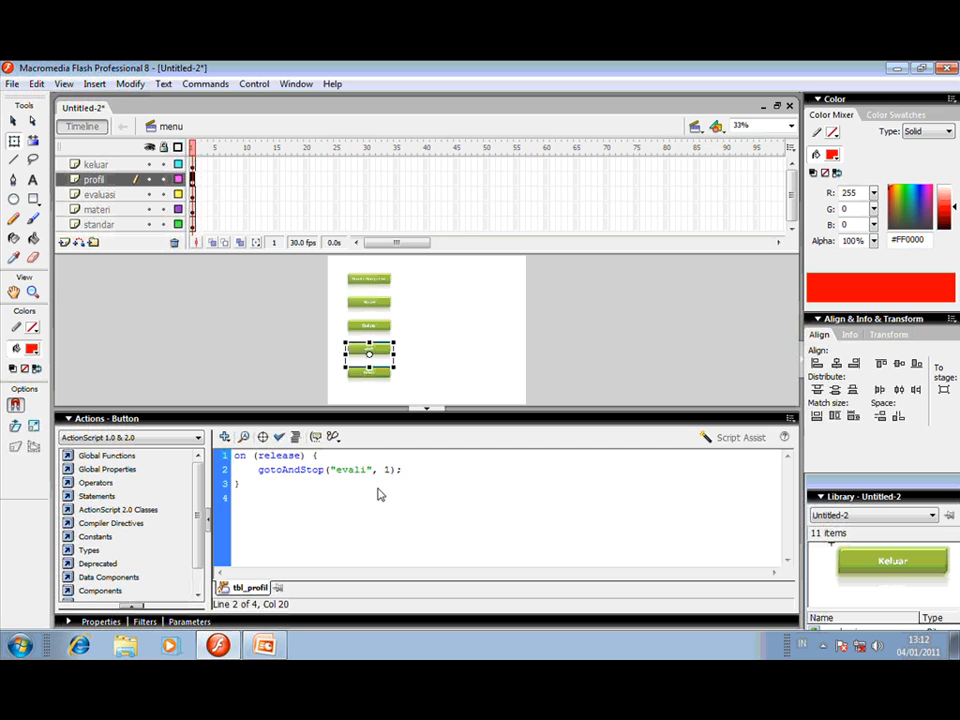
pyautogui.write('asi')
pyautogui.click(110, 418)
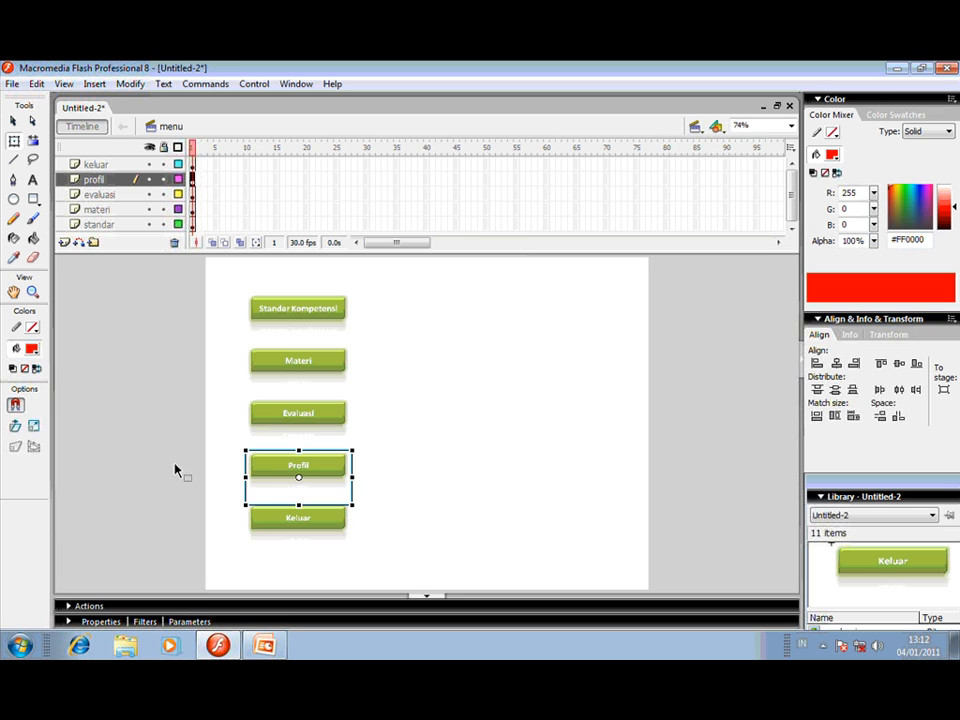
# Paste the on (release) script onto the Keluar button and set its gotoAndStop scene name to "keluar".
pyautogui.click(318, 530)
pyautogui.rightClick(313, 522)
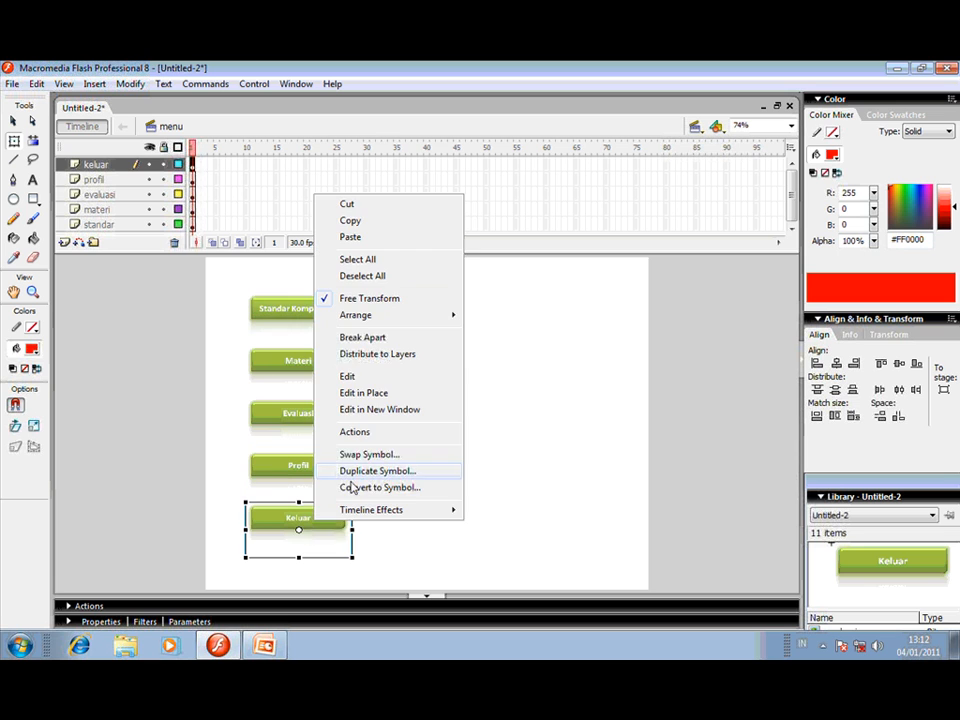
pyautogui.click(357, 432)
pyautogui.rightClick(332, 478)
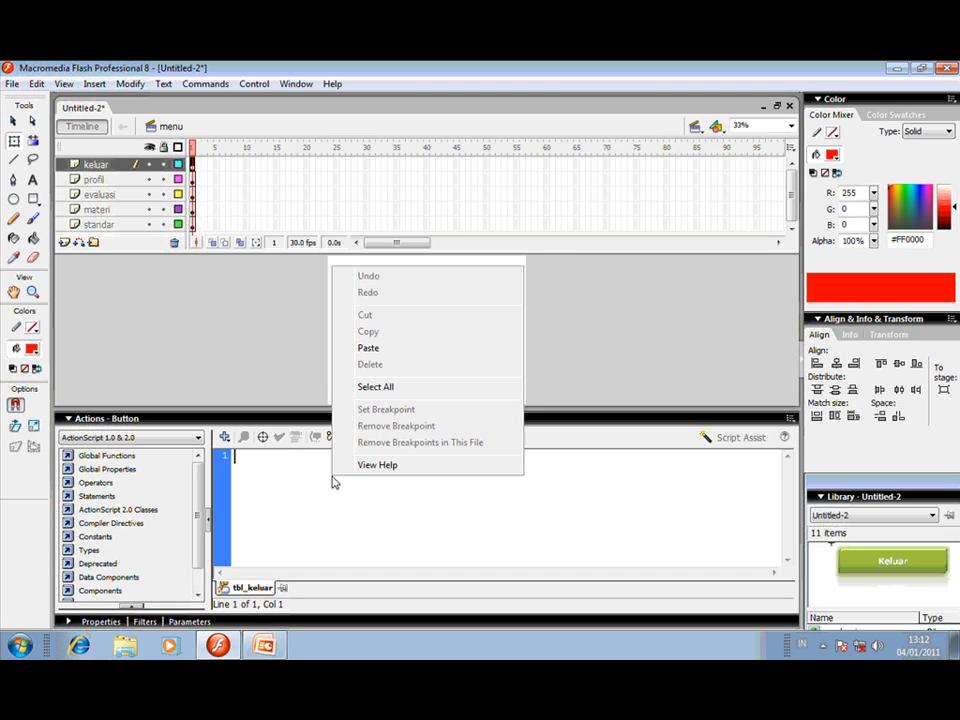
pyautogui.click(371, 348)
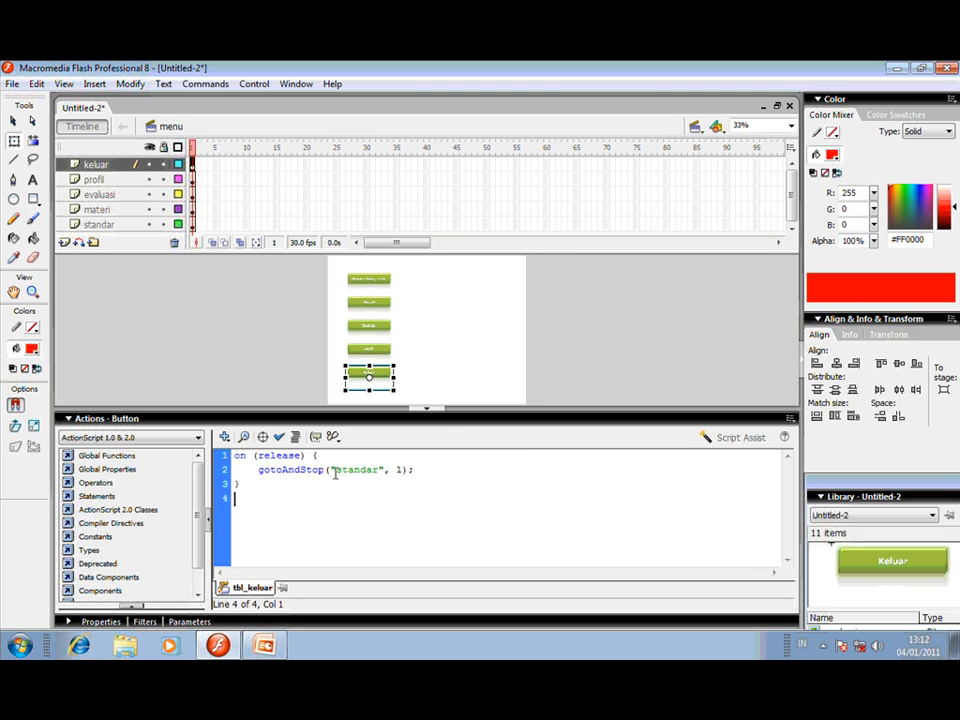
pyautogui.moveTo(335, 469); pyautogui.dragTo(380, 464)
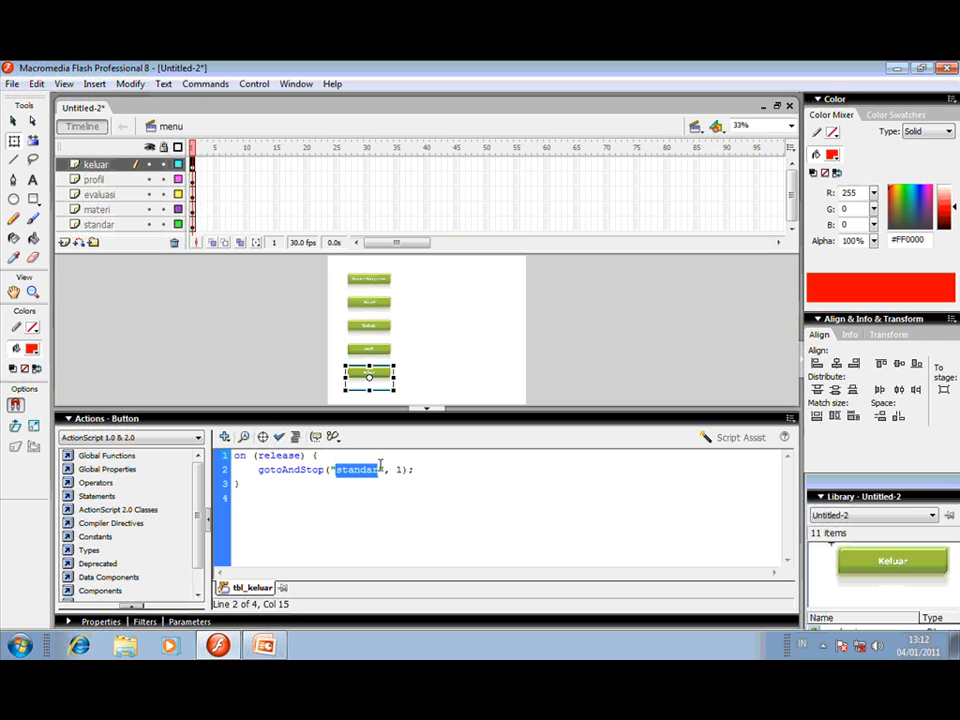
pyautogui.write('keluar')
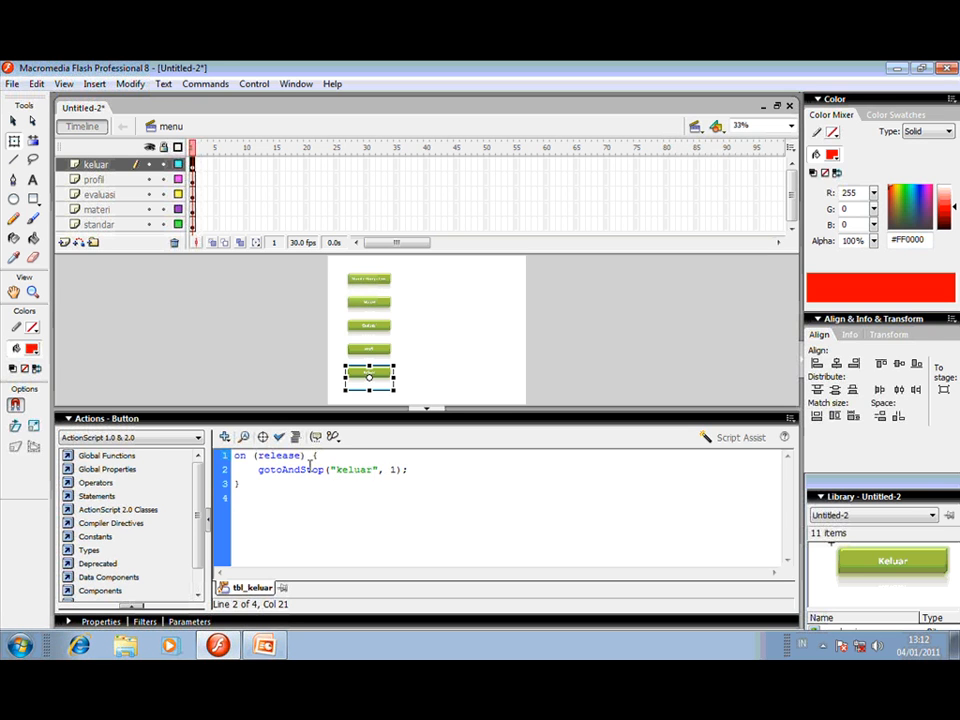
pyautogui.click(124, 427)
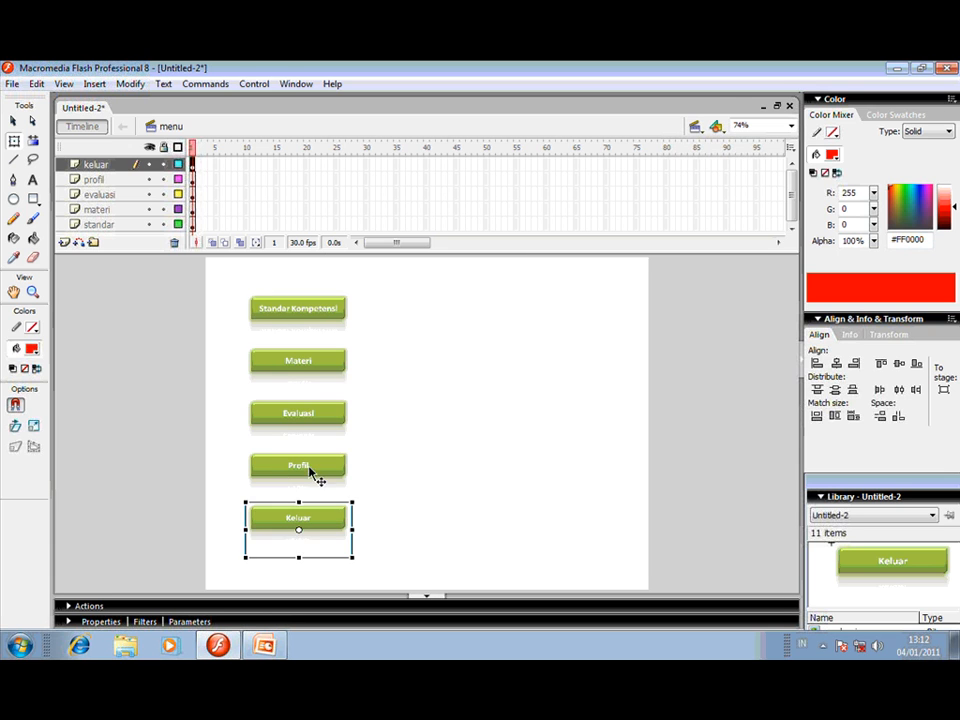
pyautogui.click(322, 321)
pyautogui.click(322, 372)
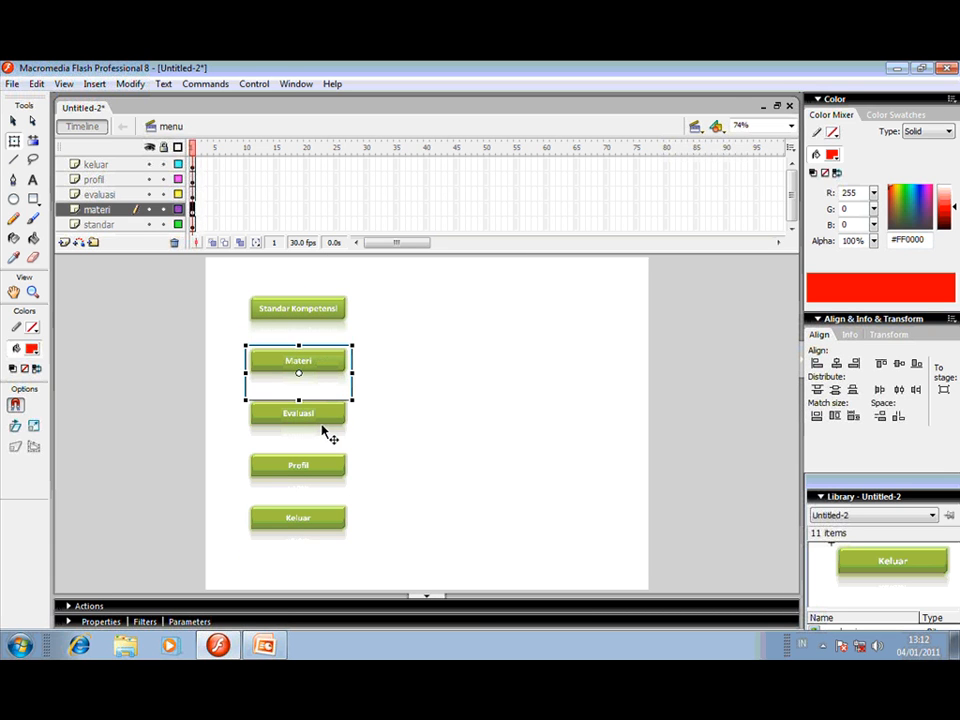
pyautogui.click(328, 435)
pyautogui.click(322, 488)
pyautogui.click(322, 531)
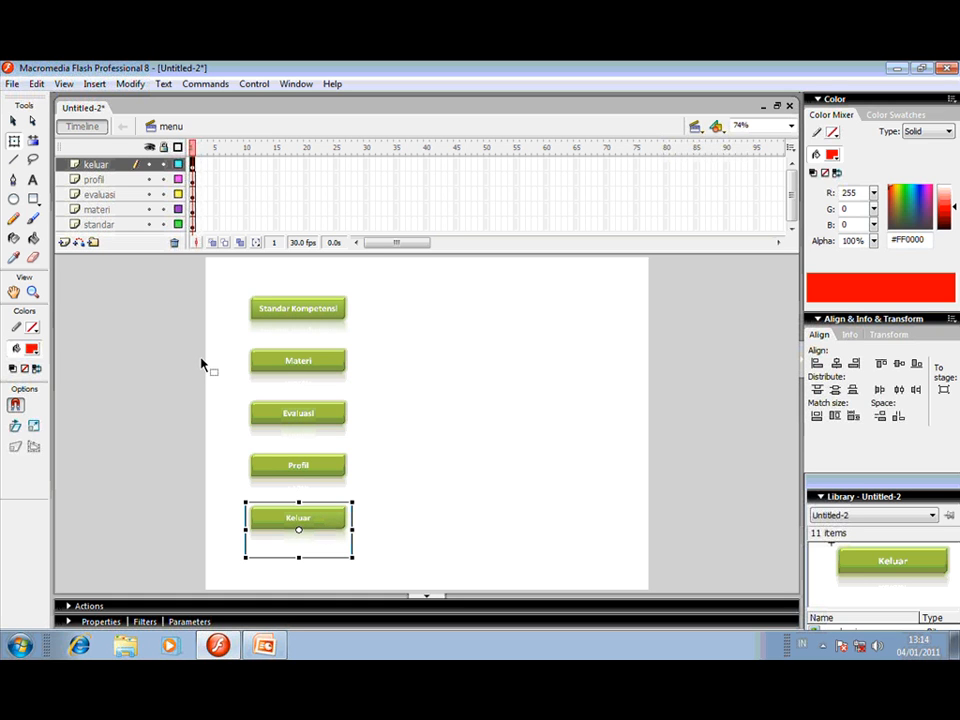
# Add a new layer named bcg above the keluar layer and draw a small red rectangle without outline beside the buttons.
pyautogui.moveTo(212, 258); pyautogui.dragTo(211, 275)
pyautogui.click(63, 242)
pyautogui.doubleClick(103, 165)
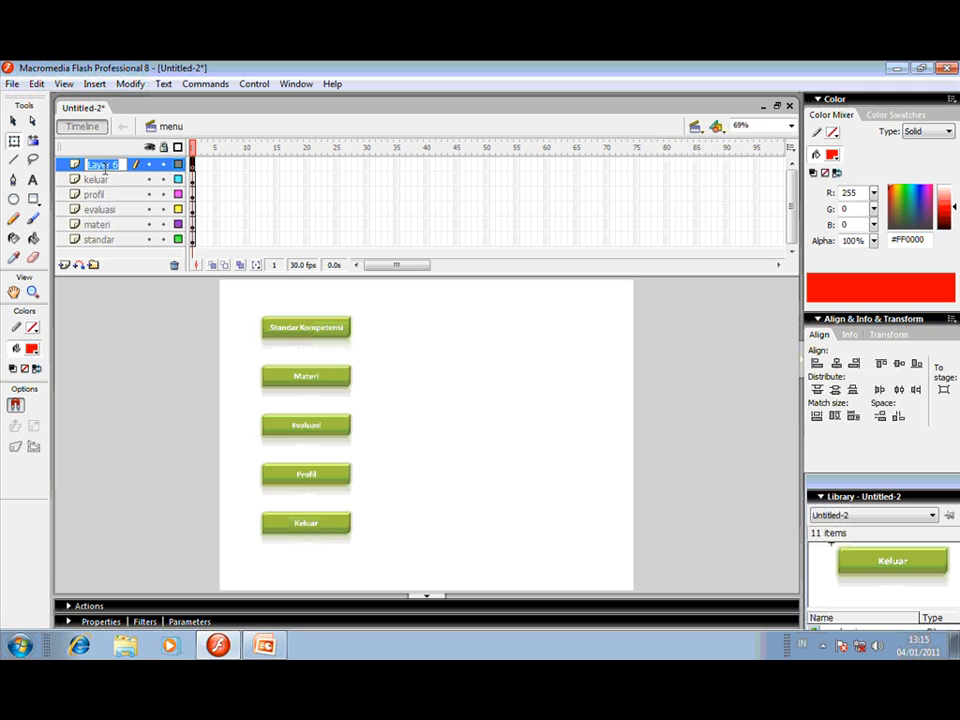
pyautogui.write('bcg')
pyautogui.click(34, 201)
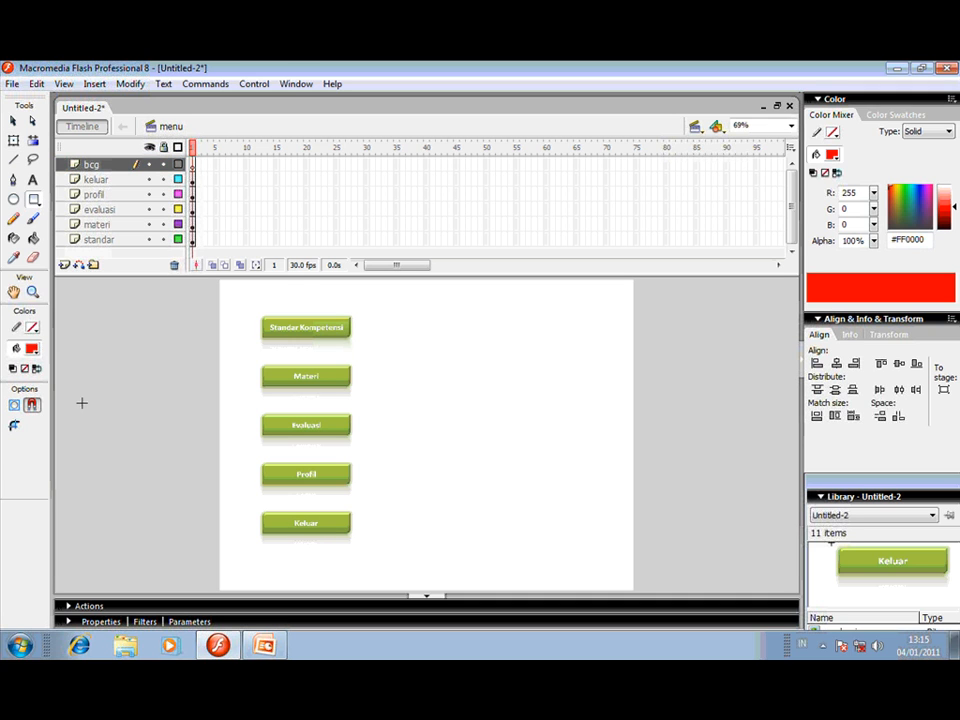
pyautogui.moveTo(474, 316); pyautogui.dragTo(512, 368)
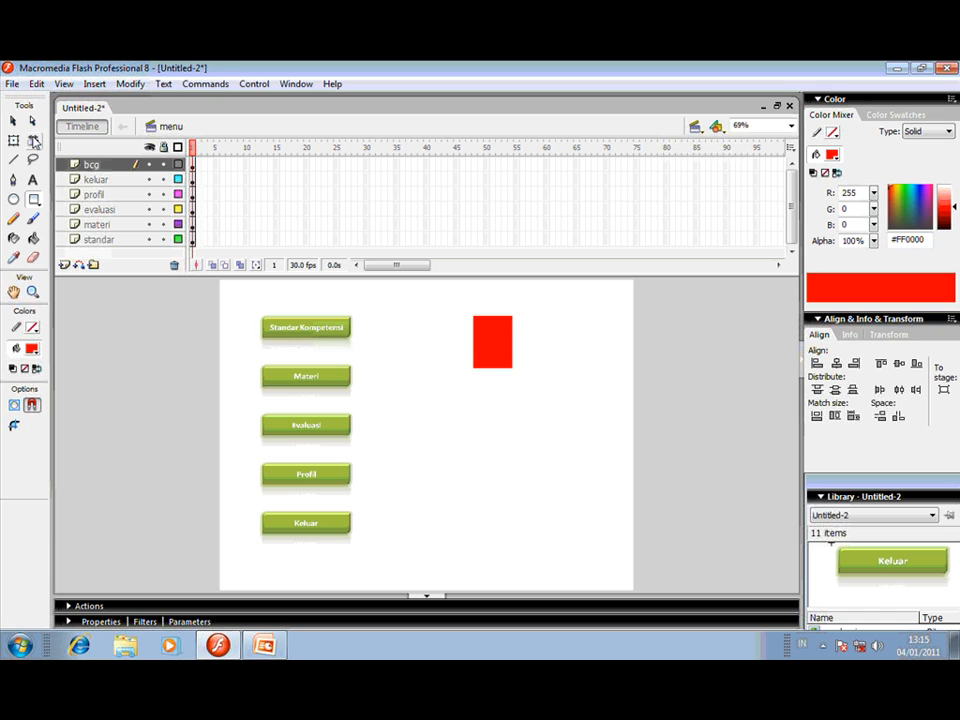
# Fill the small rectangle with a radial gradient running from a white centre to #99CC00 at the edge.
pyautogui.click(13, 120)
pyautogui.moveTo(460, 305); pyautogui.dragTo(537, 392)
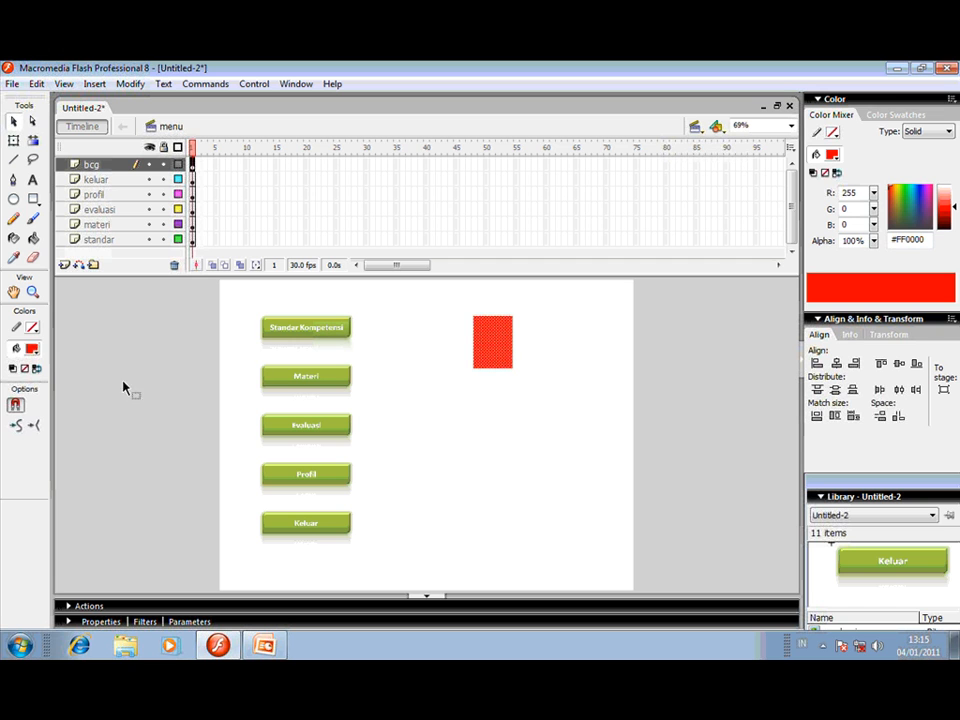
pyautogui.click(36, 351)
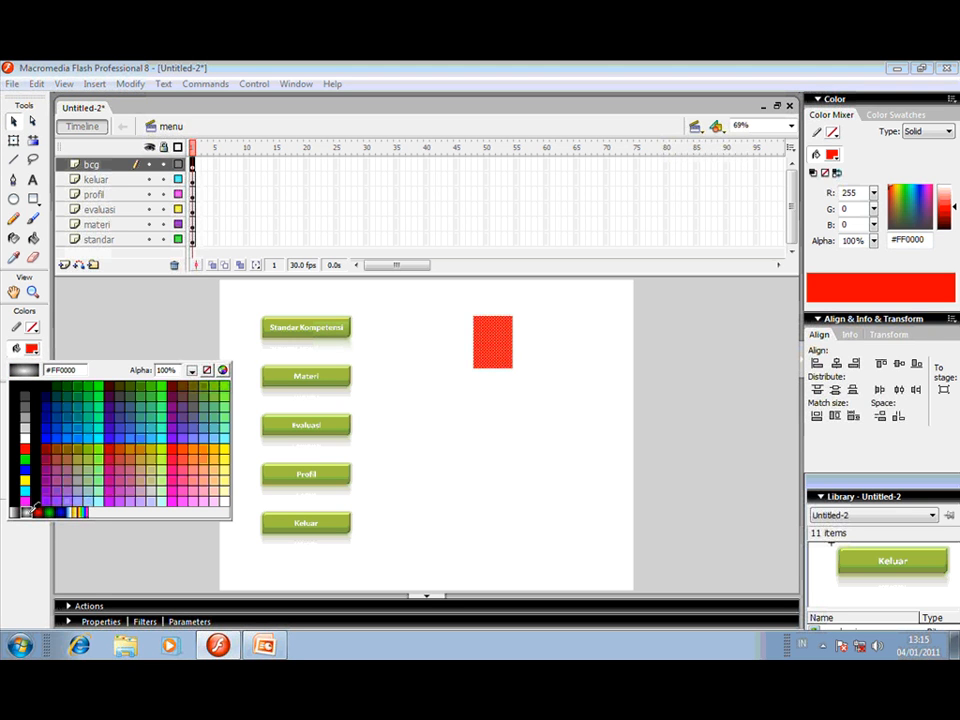
pyautogui.click(28, 511)
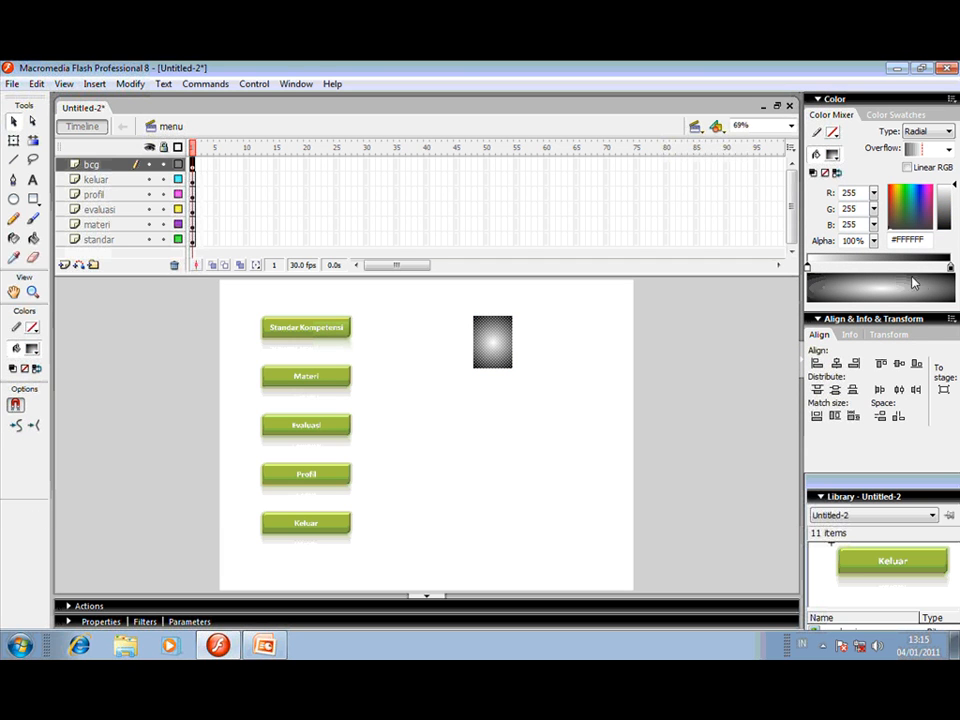
pyautogui.click(952, 269)
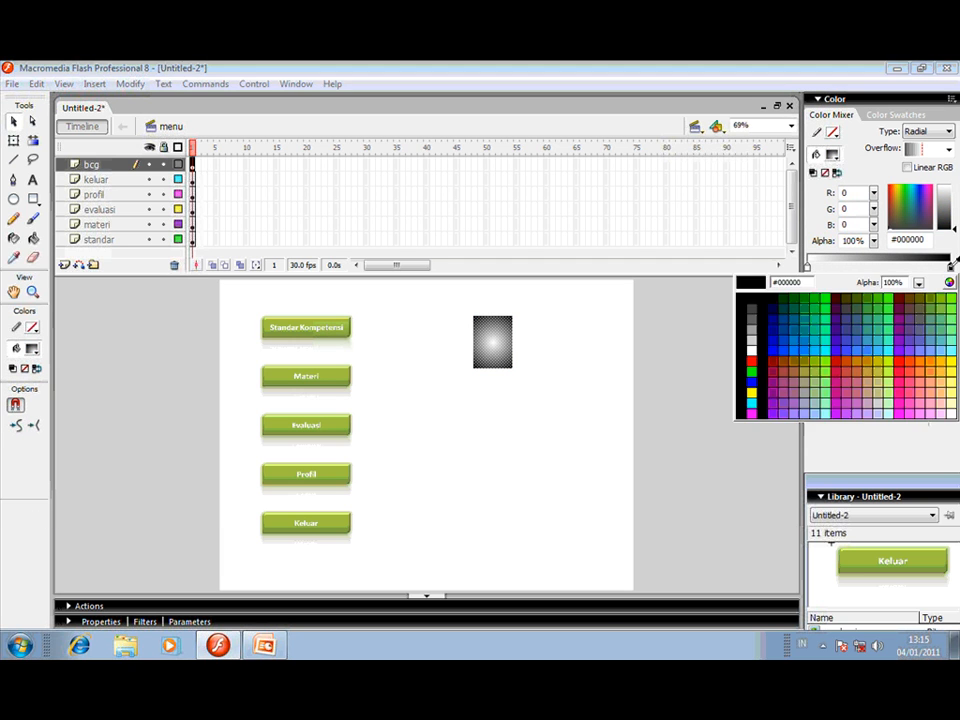
pyautogui.click(818, 359)
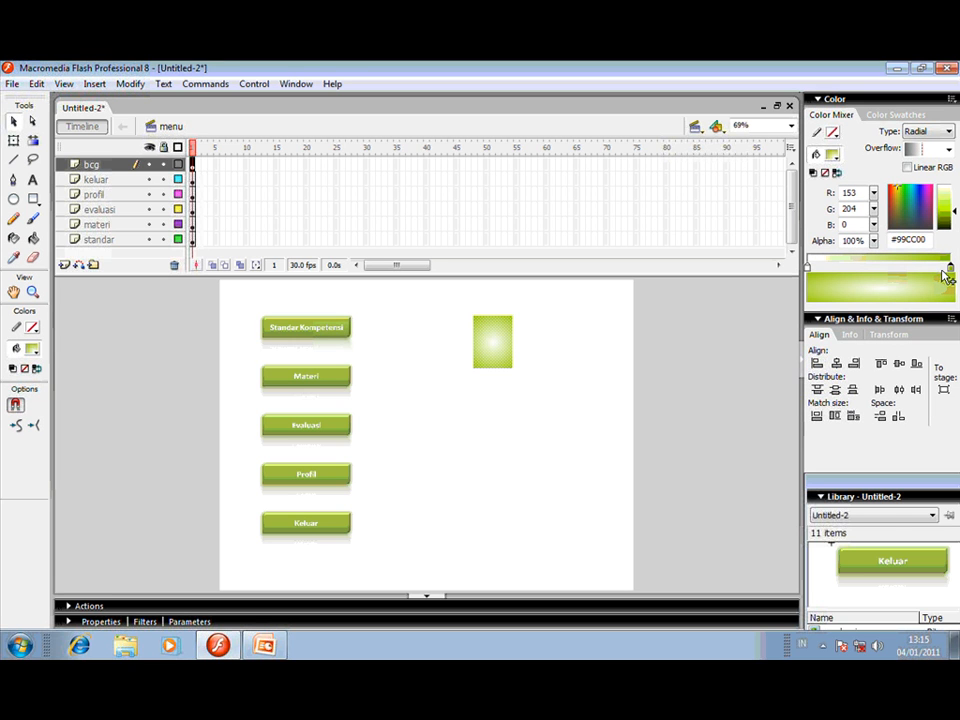
# Match the gradient rectangle to the stage's width and height, centred both ways, and move the bcg layer below all other layers.
pyautogui.click(944, 391)
pyautogui.click(853, 416)
pyautogui.click(836, 364)
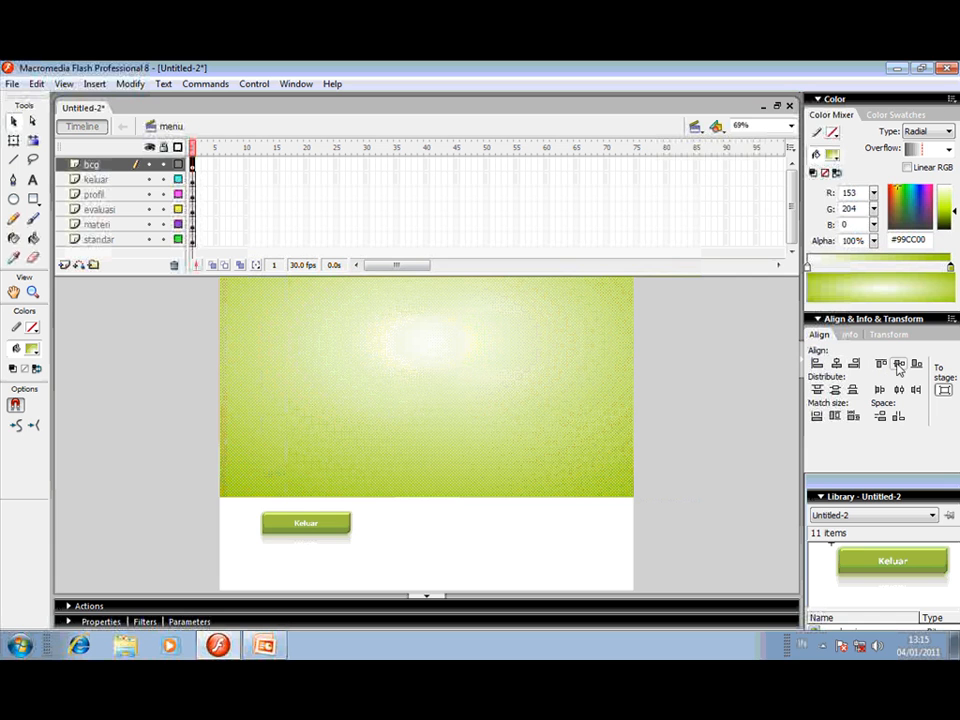
pyautogui.click(900, 367)
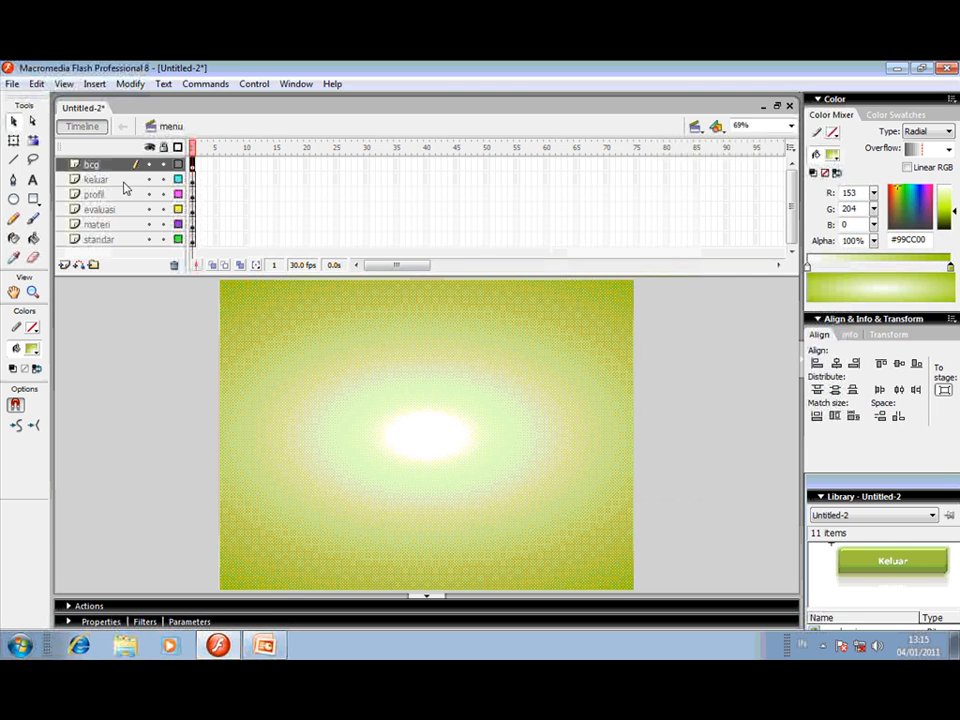
pyautogui.moveTo(100, 165); pyautogui.dragTo(101, 245)
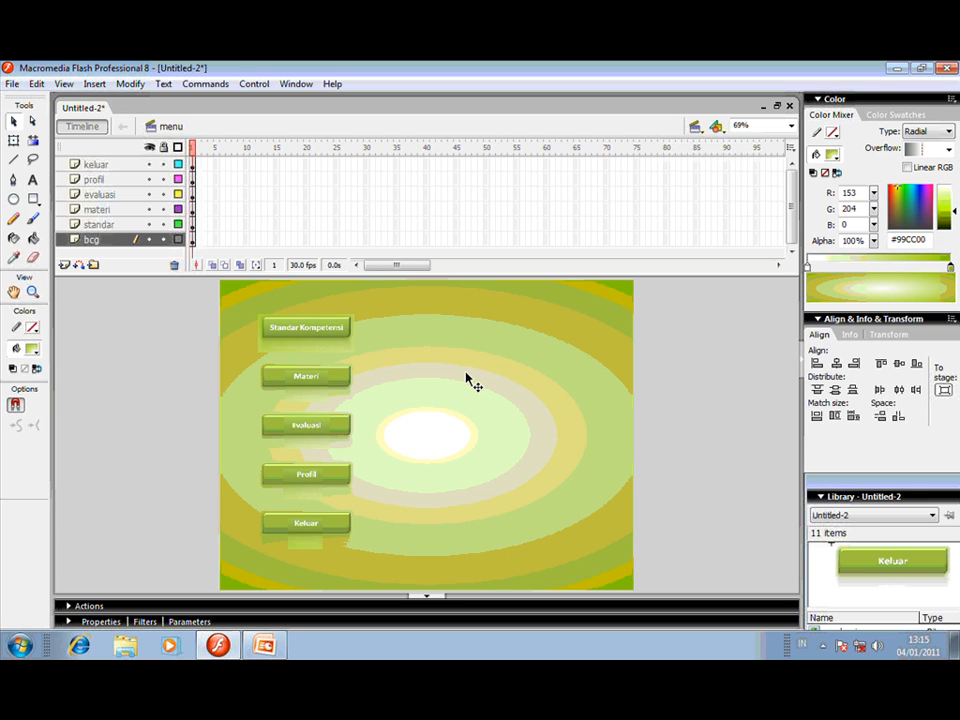
# Draw a dark green line sloping down across the background's full width from left to right and bend it upward into an arc.
pyautogui.press('n')
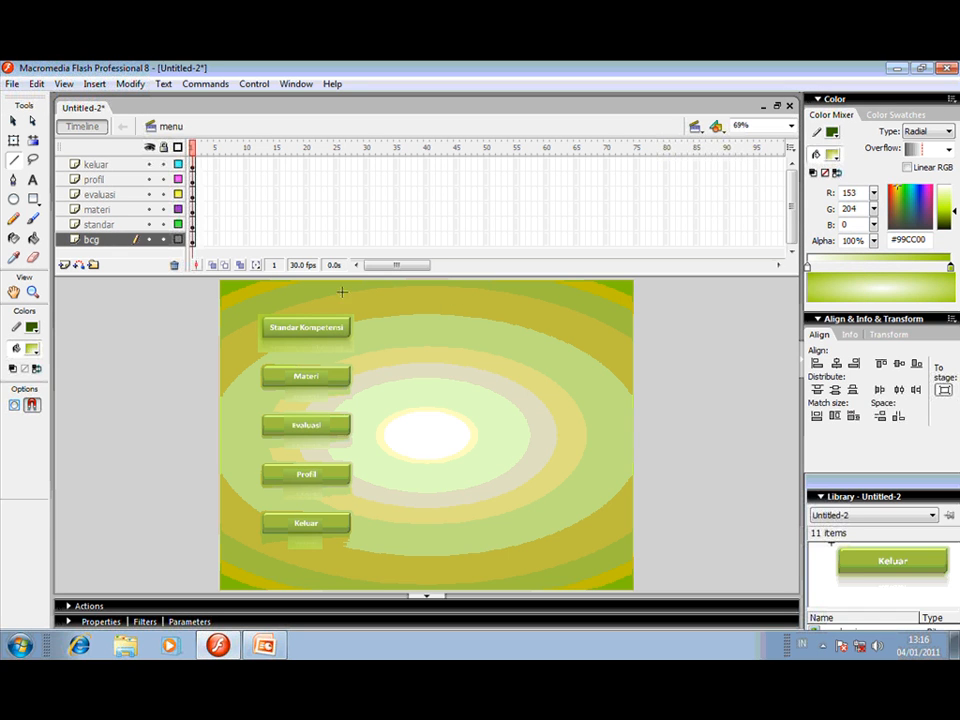
pyautogui.moveTo(220, 300)
pyautogui.mouseDown()
pyautogui.moveTo(632, 299)
pyautogui.moveTo(633, 408)
pyautogui.mouseUp()
pyautogui.click(14, 120)
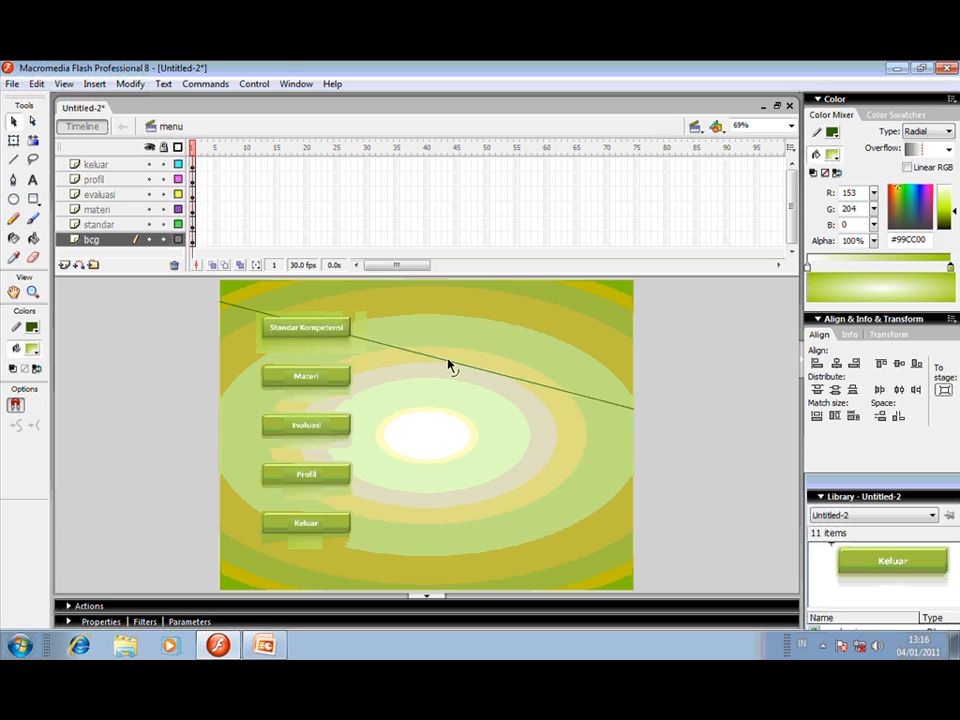
pyautogui.moveTo(448, 362); pyautogui.dragTo(524, 332)
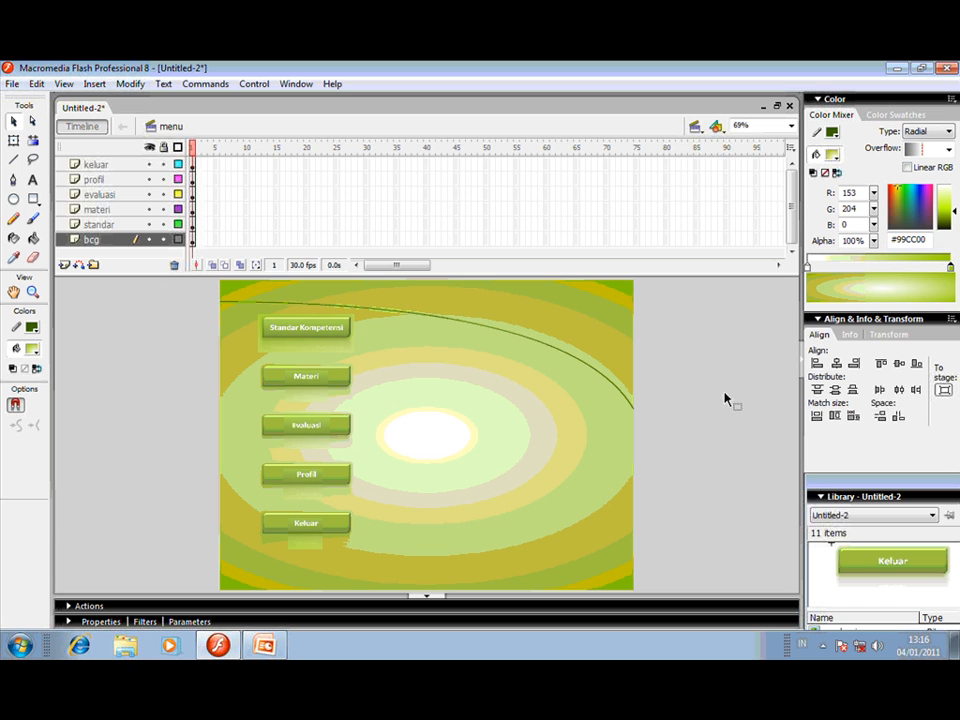
# Recolour the background area above the arc, trying solid #999900 before setting the fill to #009999.
pyautogui.click(628, 392)
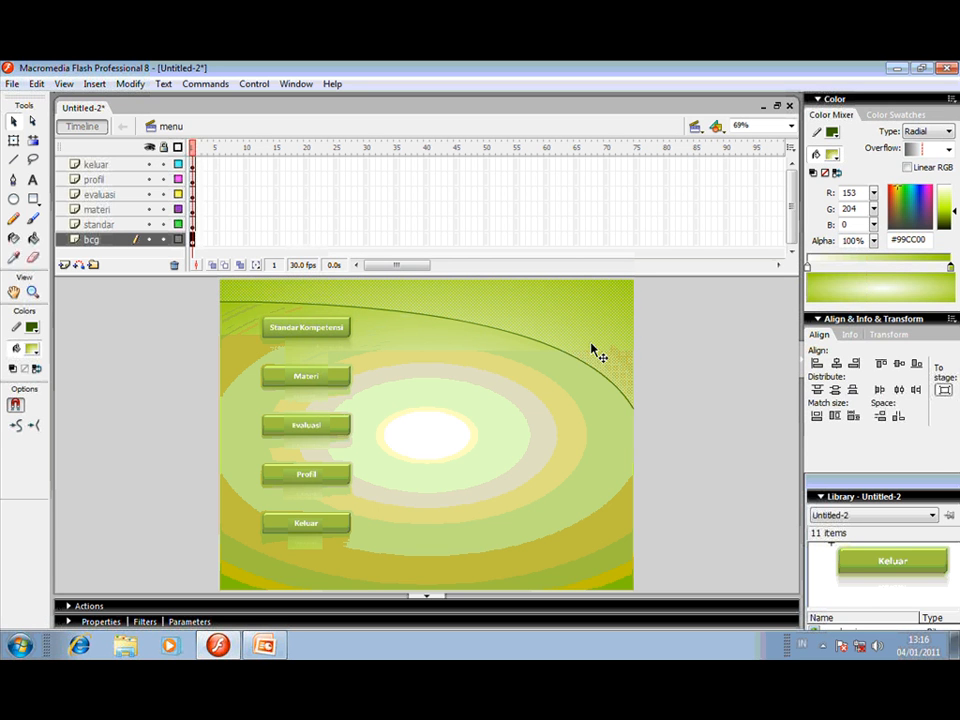
pyautogui.click(35, 348)
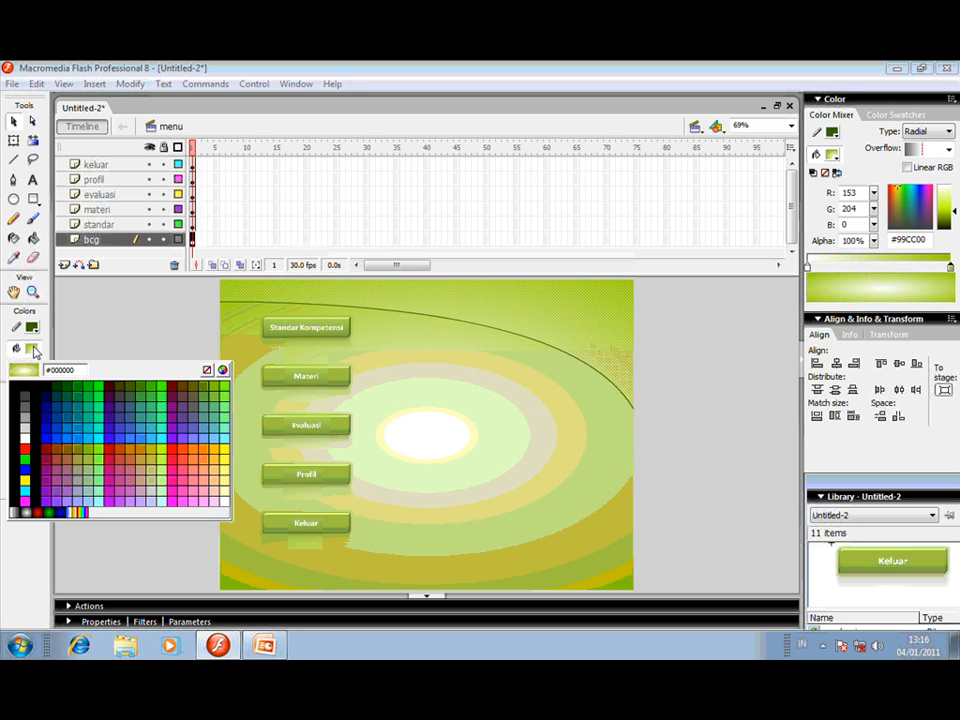
pyautogui.click(78, 449)
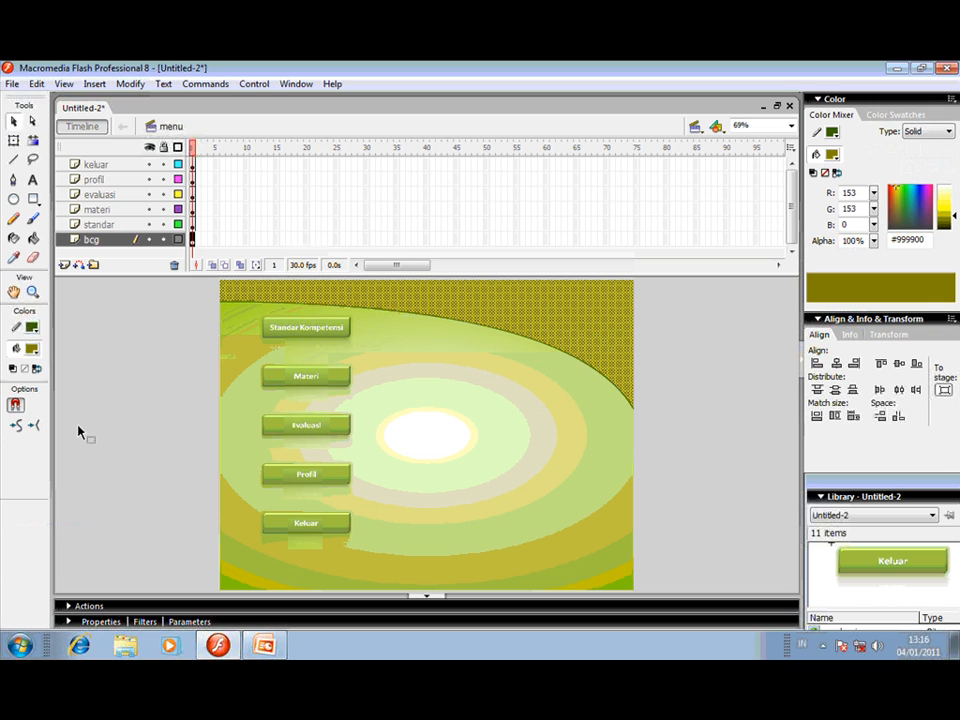
pyautogui.click(32, 350)
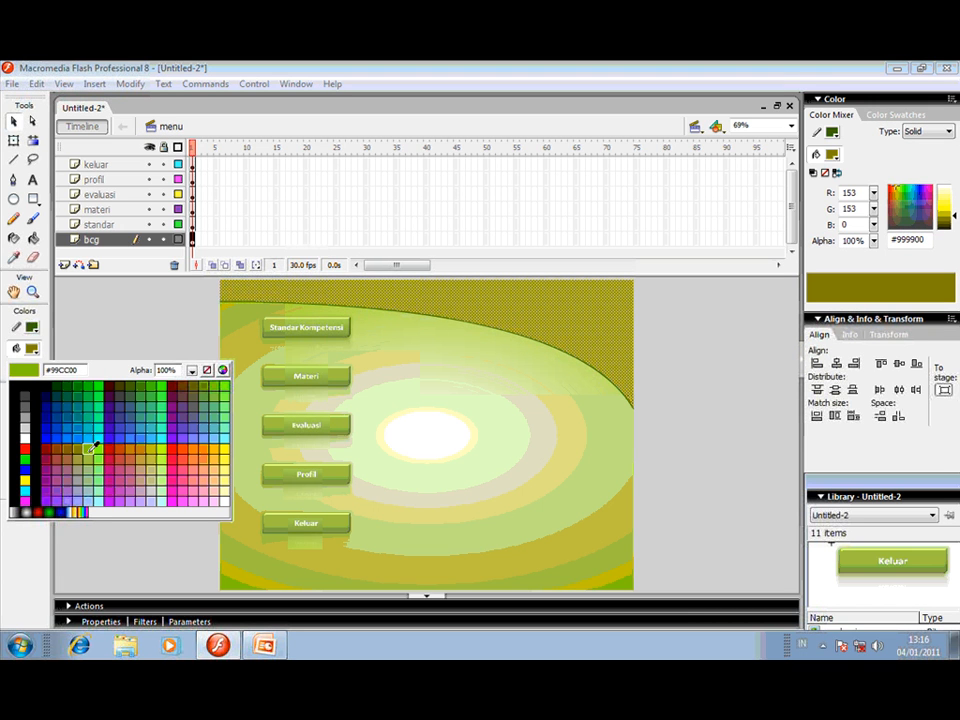
pyautogui.click(76, 420)
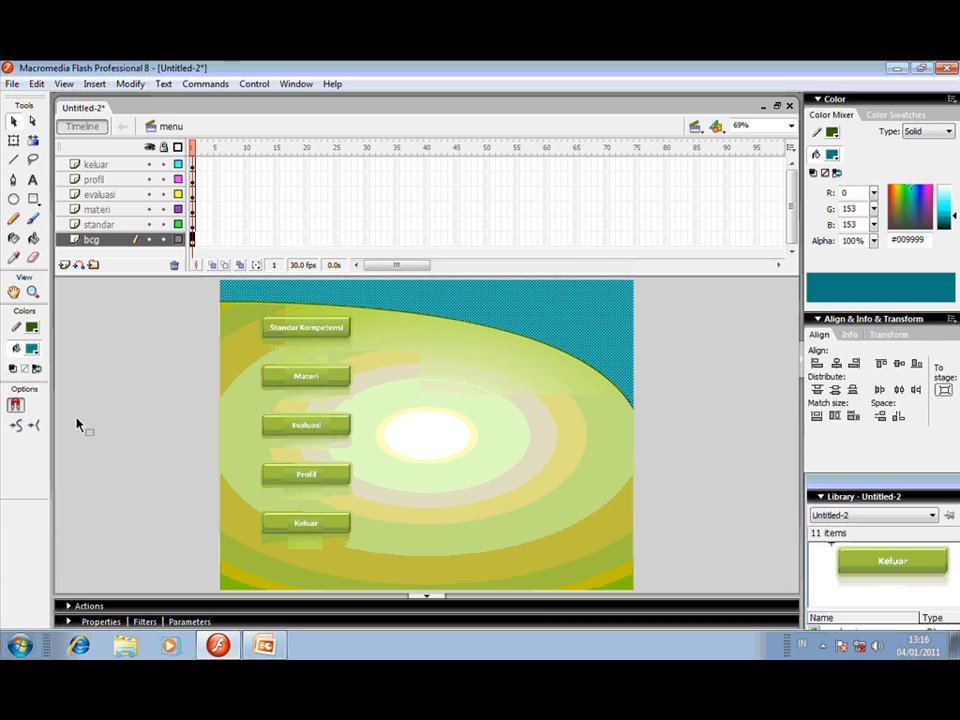
# Set the fill of the background area above the arc to #99CC33.
pyautogui.click(32, 349)
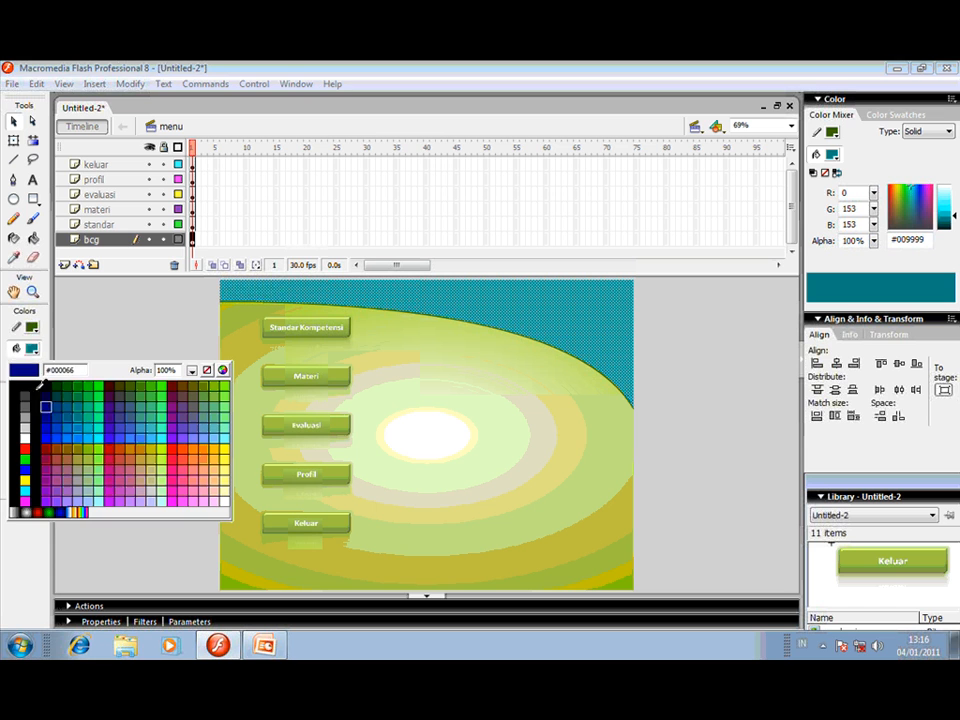
pyautogui.click(88, 461)
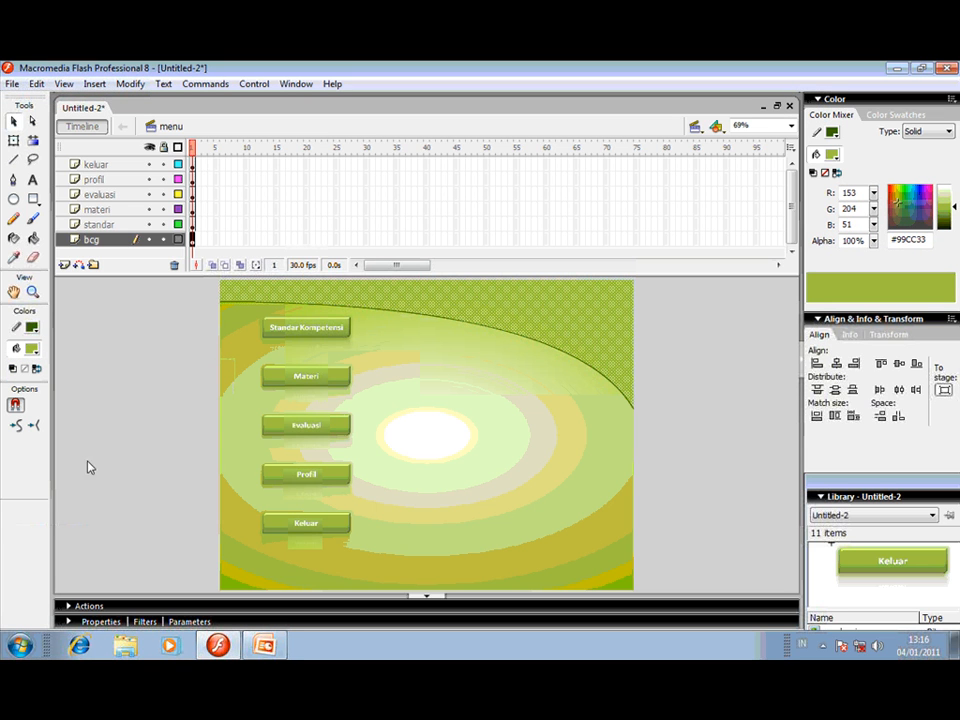
pyautogui.click(673, 358)
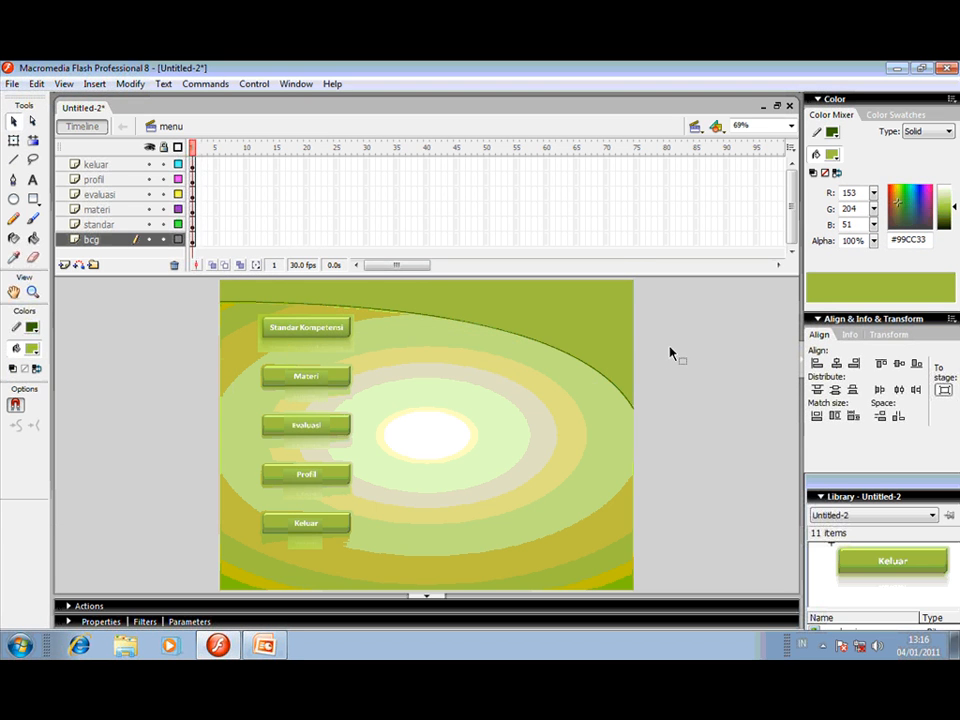
# Draw a dark green line across the full width near the background's lower edge and bend its left part downward into a curve.
pyautogui.click(14, 159)
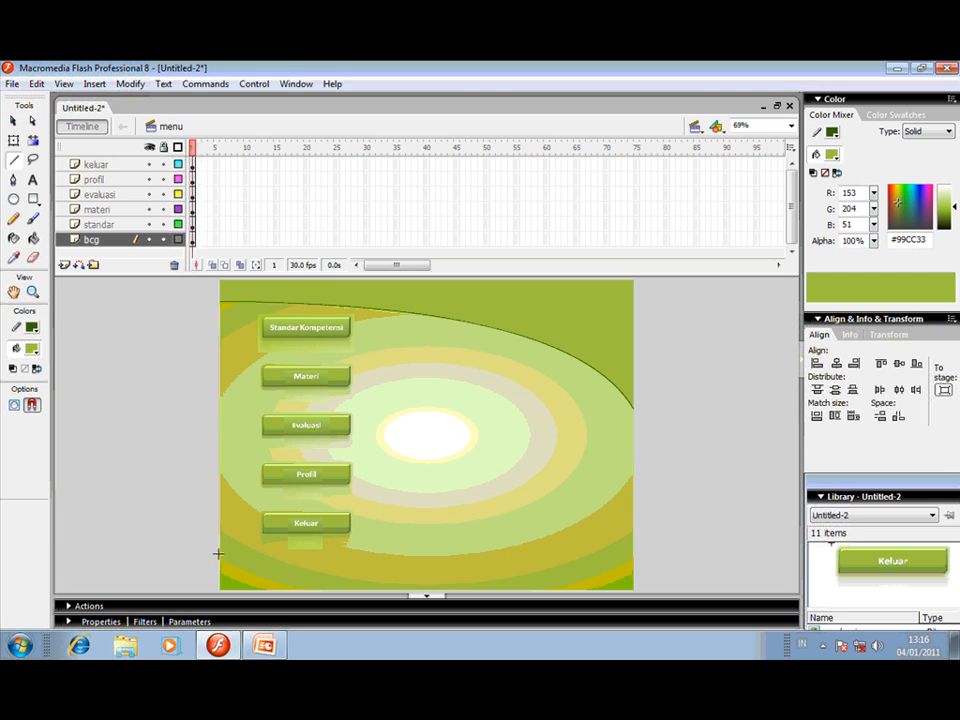
pyautogui.moveTo(226, 553); pyautogui.dragTo(631, 557)
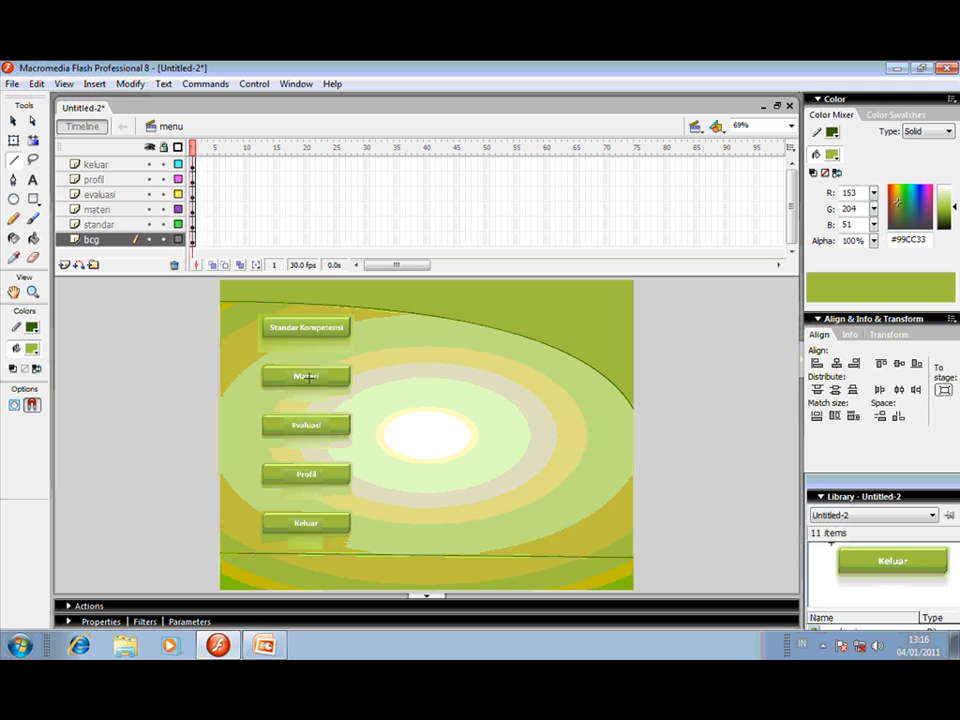
pyautogui.click(14, 120)
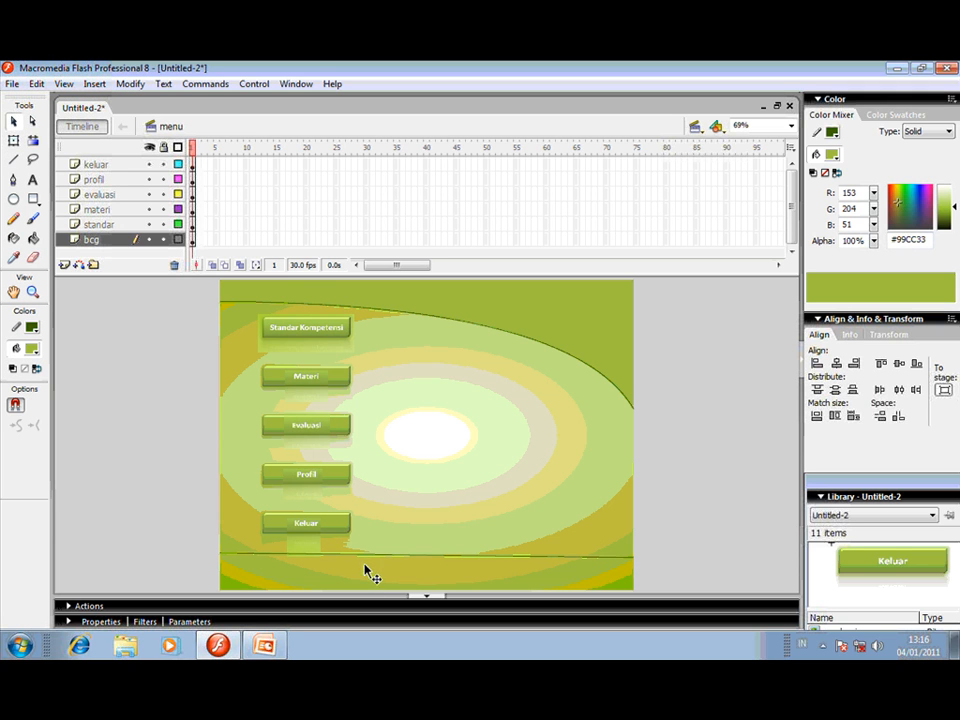
pyautogui.moveTo(364, 563); pyautogui.dragTo(285, 582)
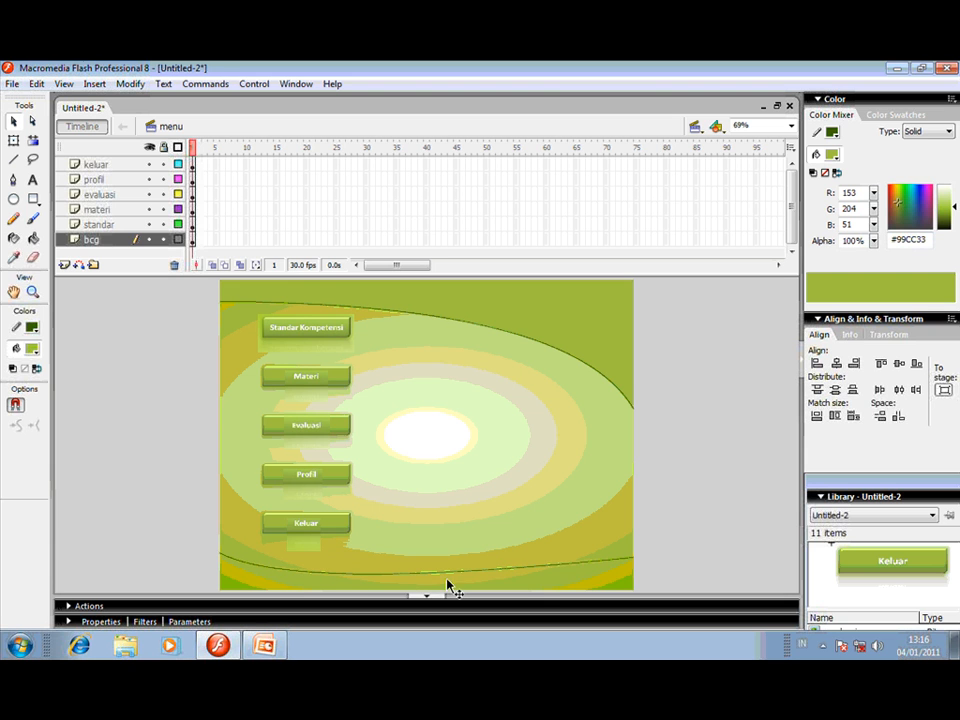
# Fill the background strip below the lower curve with solid #99CC33.
pyautogui.click(583, 585)
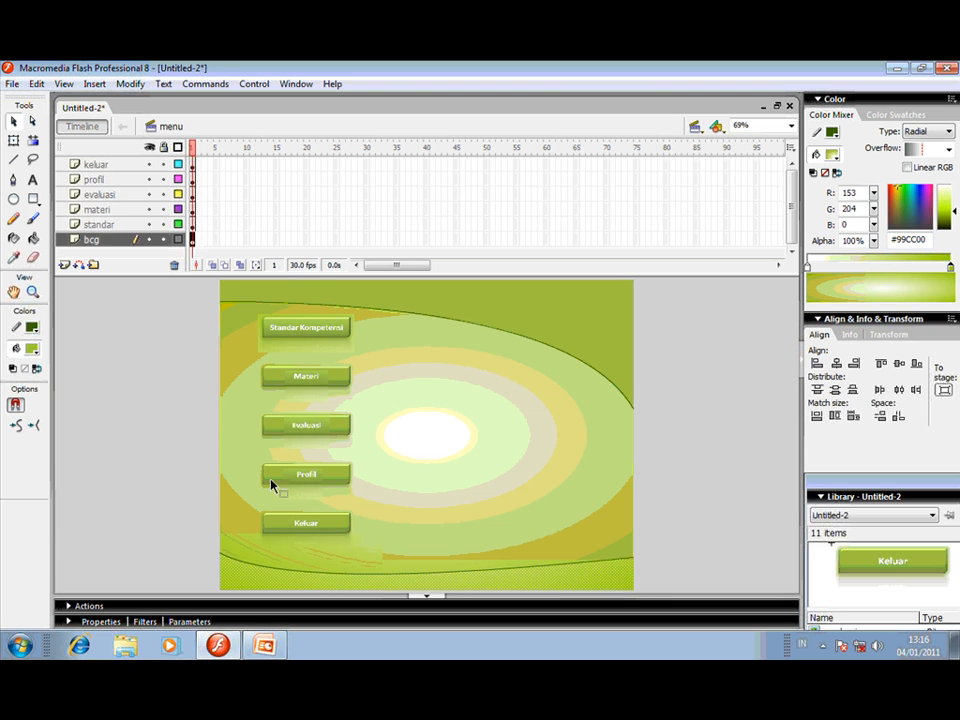
pyautogui.click(32, 350)
pyautogui.click(86, 458)
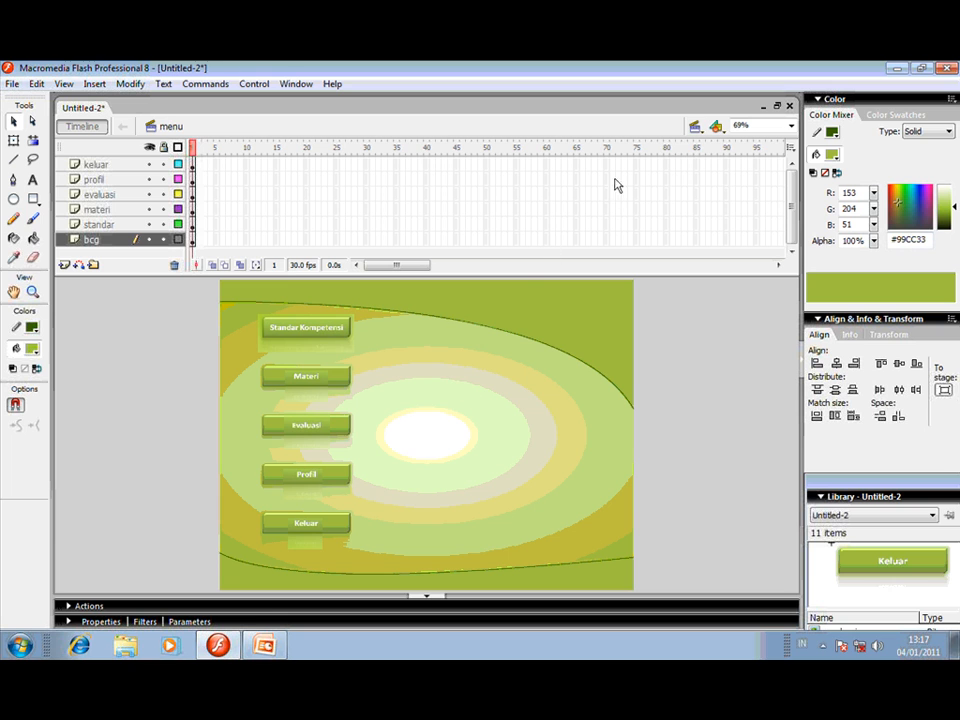
# Switch to the standar scene and add the text "Standar Kompetensi" at the stage's upper-left corner.
pyautogui.click(696, 128)
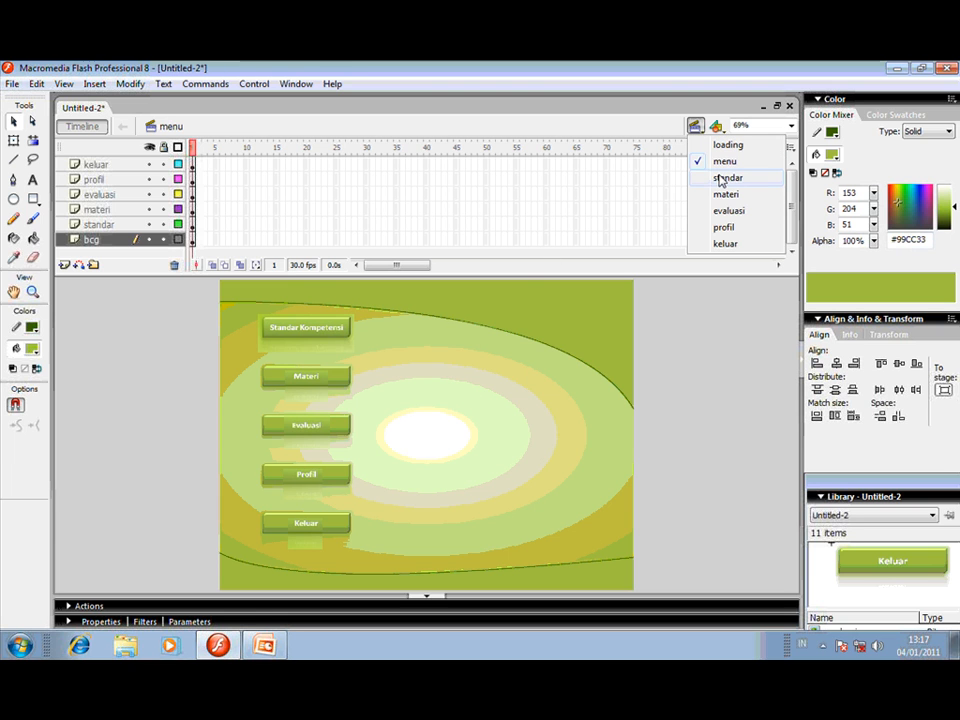
pyautogui.click(719, 177)
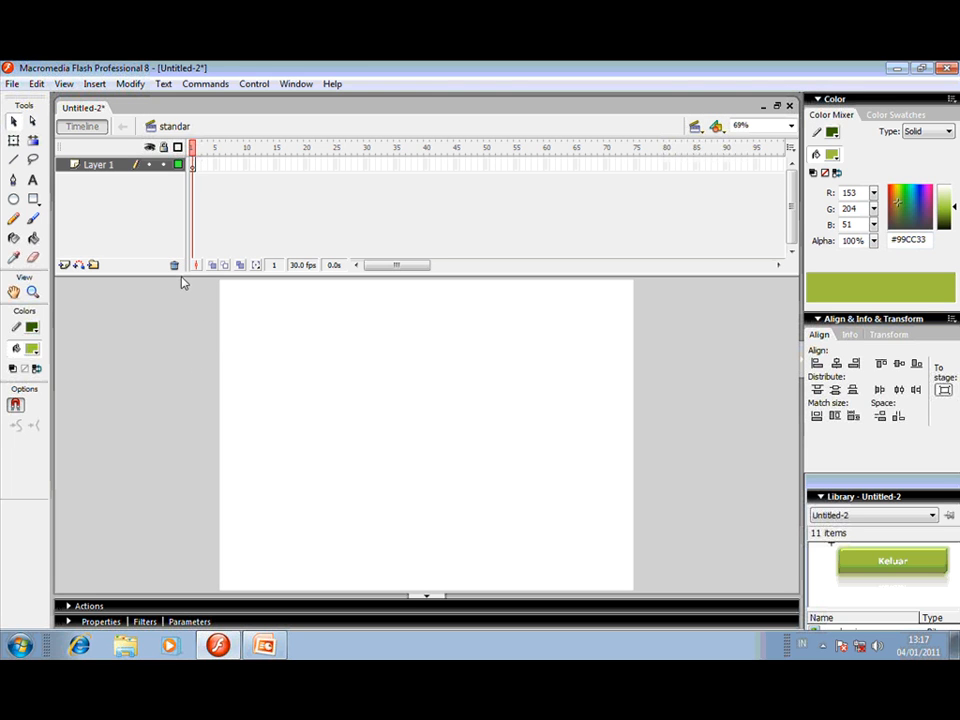
pyautogui.moveTo(183, 276); pyautogui.dragTo(184, 284)
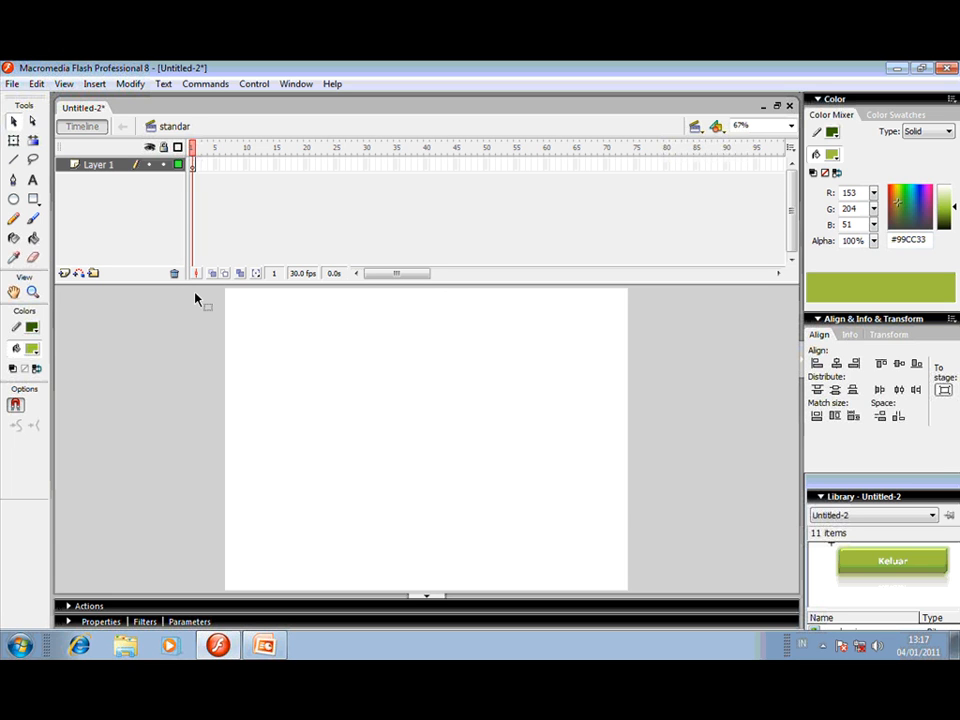
pyautogui.click(33, 180)
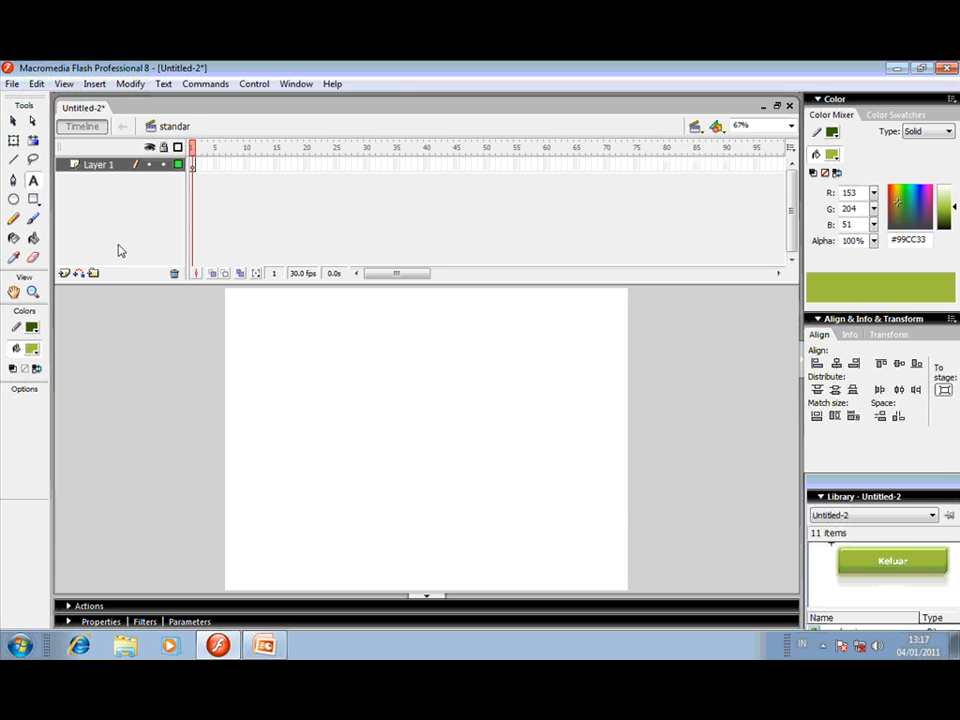
pyautogui.click(240, 303)
pyautogui.write('Standar Kompeten')
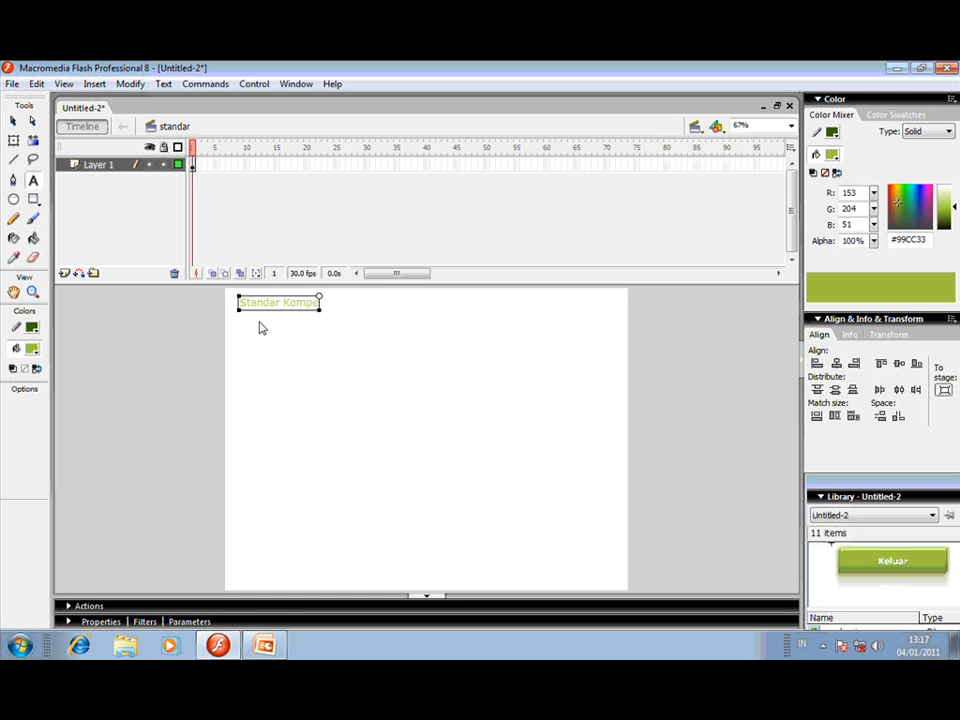
pyautogui.write('s')
# Change the colour of the Standar Kompetensi title to black #000000.
pyautogui.click(33, 349)
pyautogui.click(24, 384)
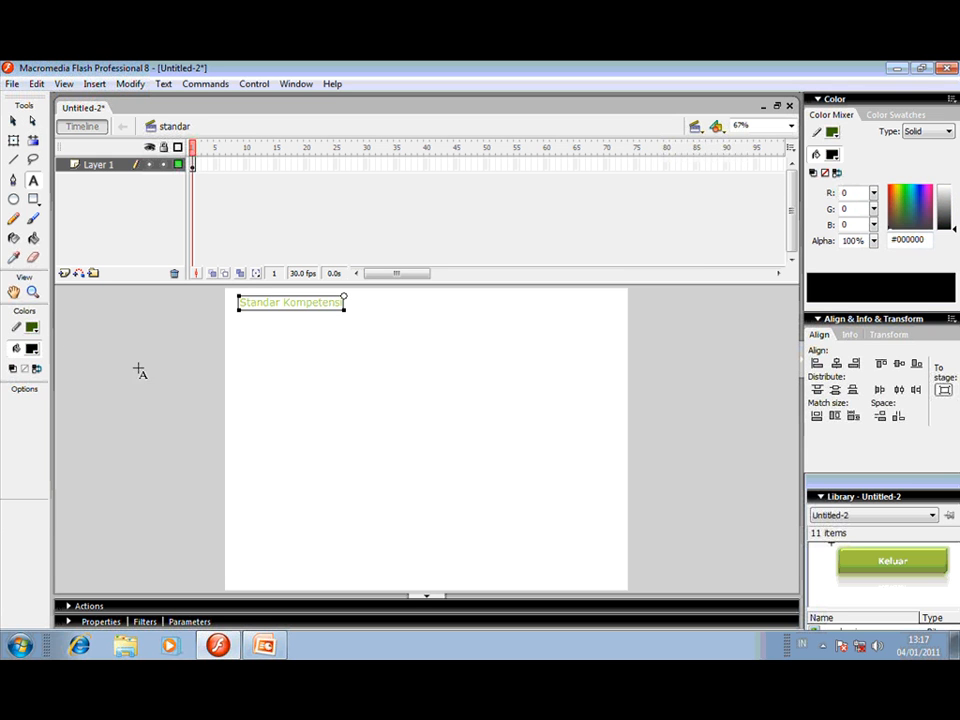
pyautogui.click(13, 120)
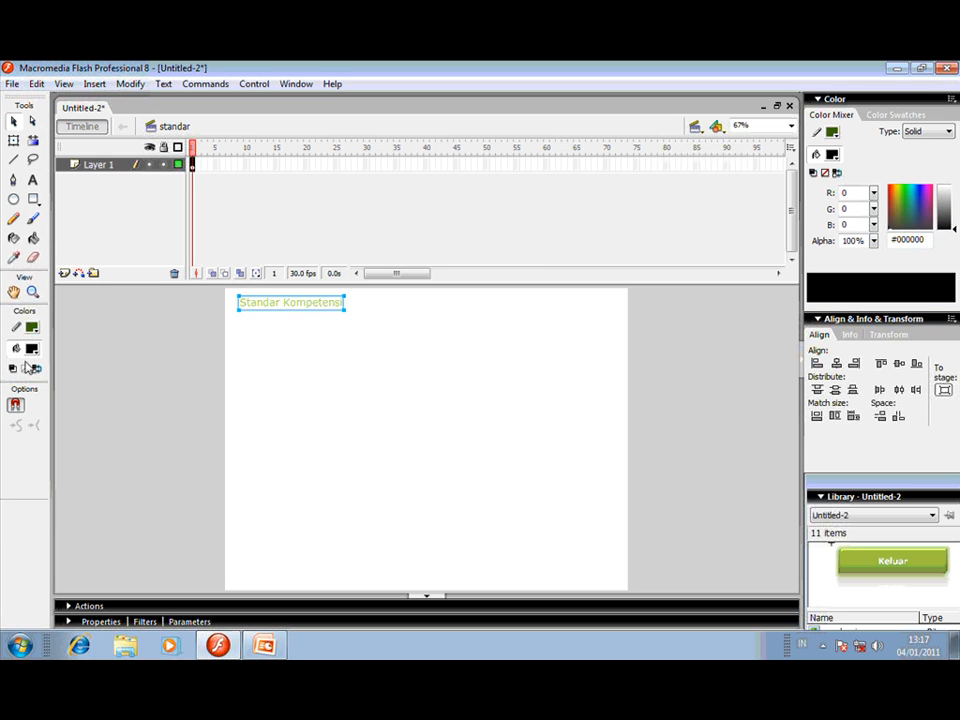
pyautogui.click(33, 349)
pyautogui.click(24, 384)
pyautogui.click(262, 364)
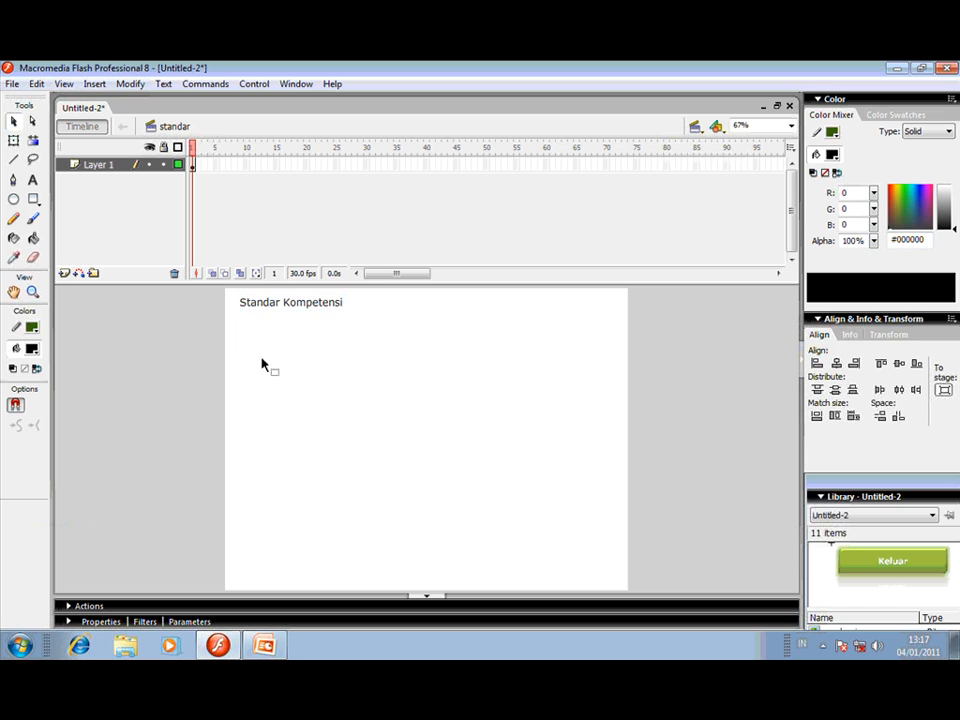
# Copy the Standar Kompetensi title and paste it in place in the materi scene.
pyautogui.click(328, 309)
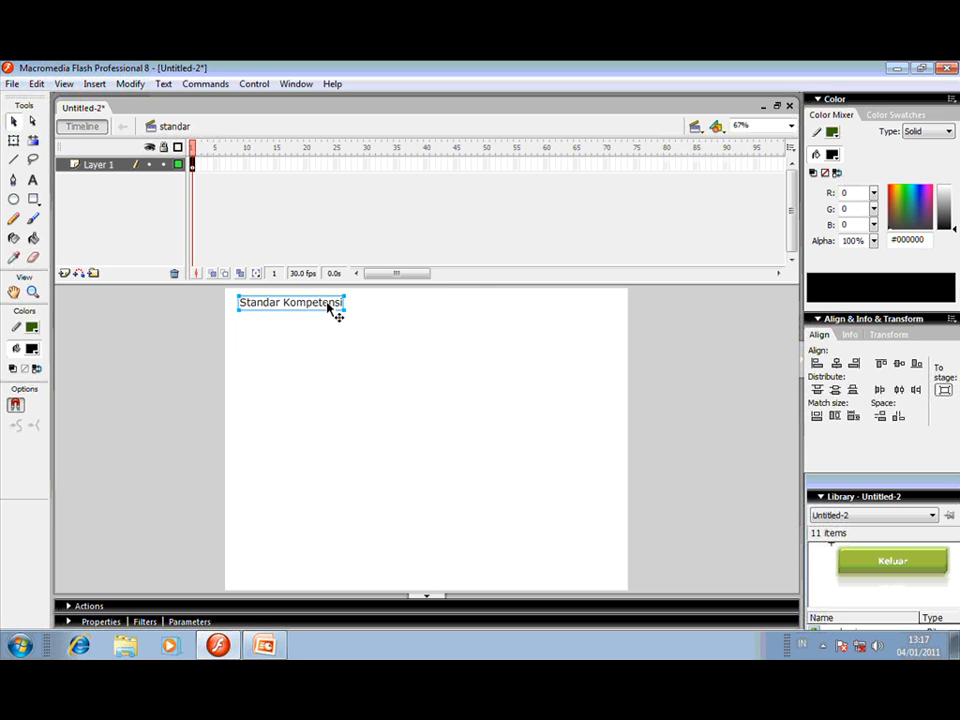
pyautogui.rightClick(331, 310)
pyautogui.click(364, 329)
pyautogui.click(695, 126)
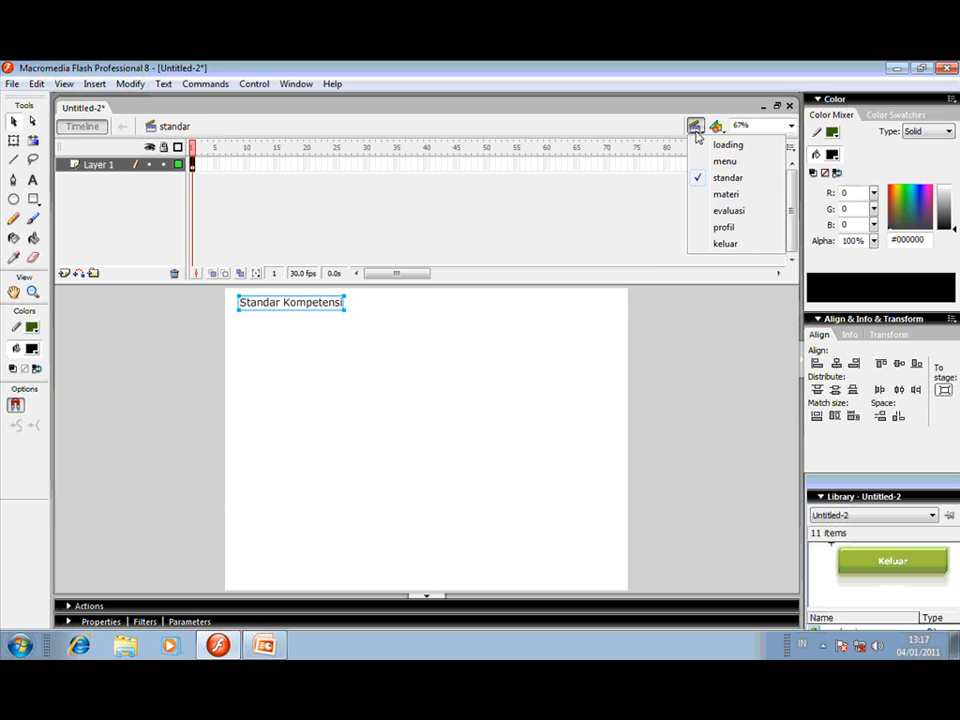
pyautogui.click(723, 197)
pyautogui.rightClick(183, 312)
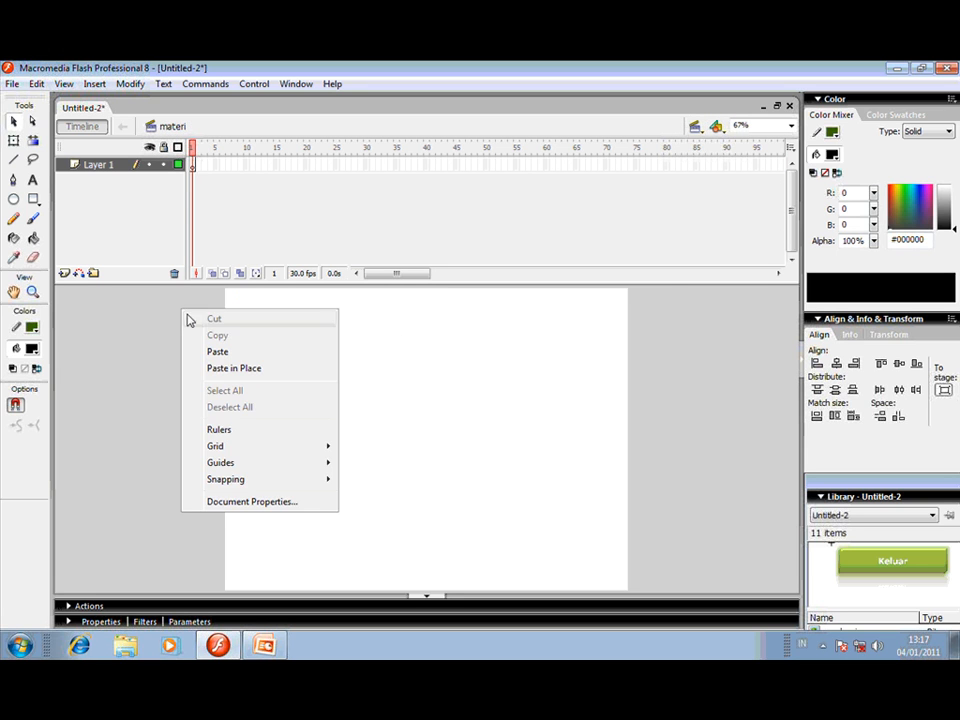
pyautogui.click(214, 368)
# Replace the text of the pasted title in the materi scene with "Materi".
pyautogui.doubleClick(239, 302)
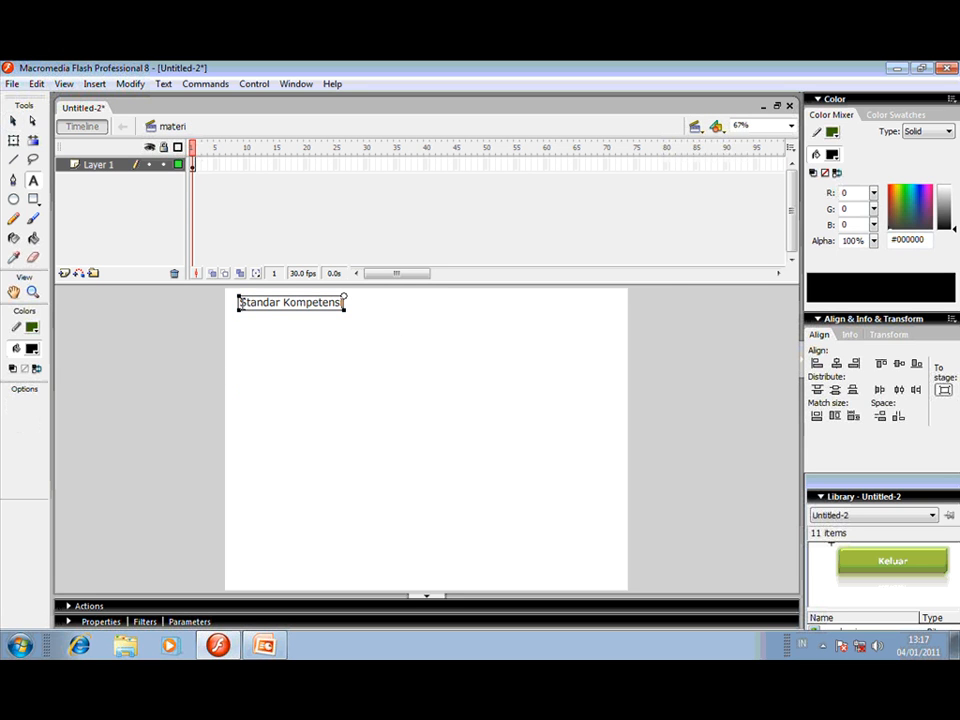
pyautogui.moveTo(239, 302); pyautogui.dragTo(352, 302)
pyautogui.hotkey('ctrl', 'c')
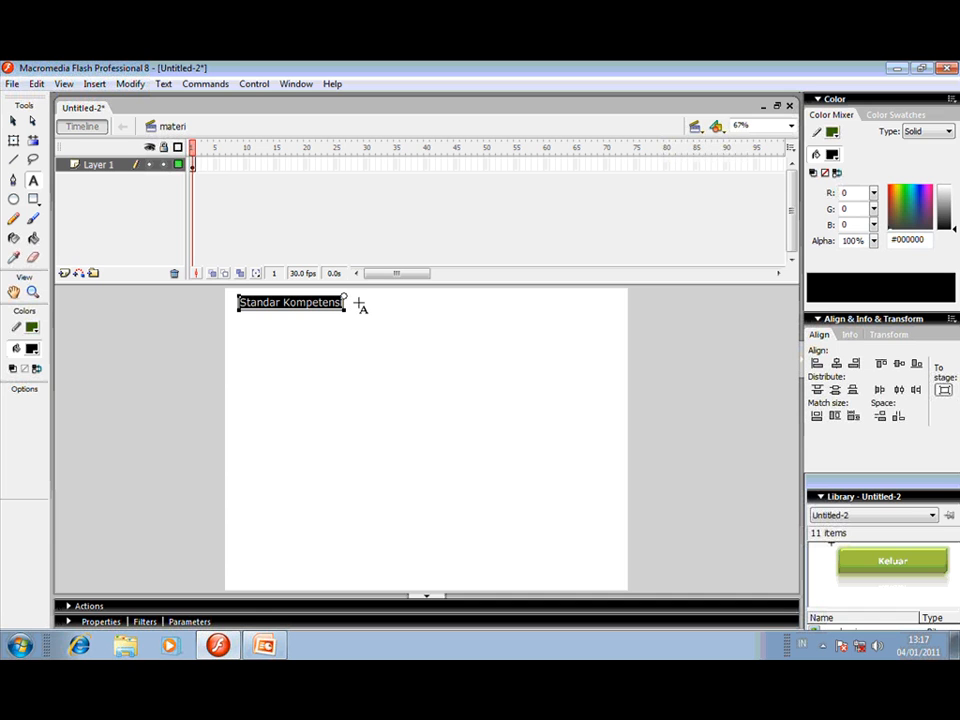
pyautogui.write('Materi')
# Paste the copied title in place in the evaluasi scene and change its text to "Evaluasi".
pyautogui.click(695, 126)
pyautogui.click(728, 212)
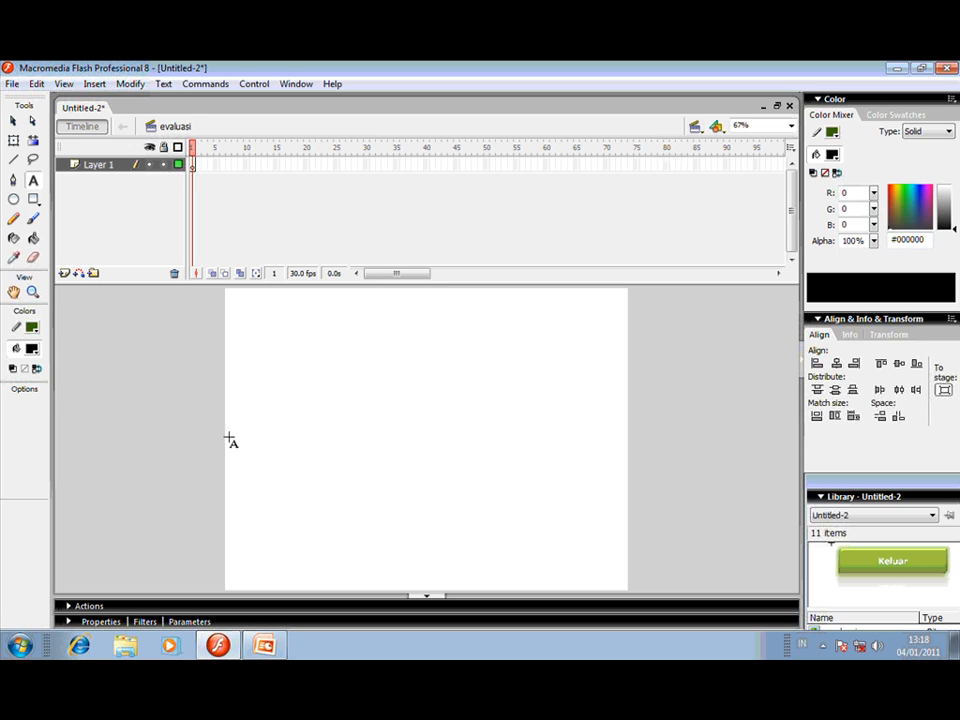
pyautogui.rightClick(155, 364)
pyautogui.click(203, 422)
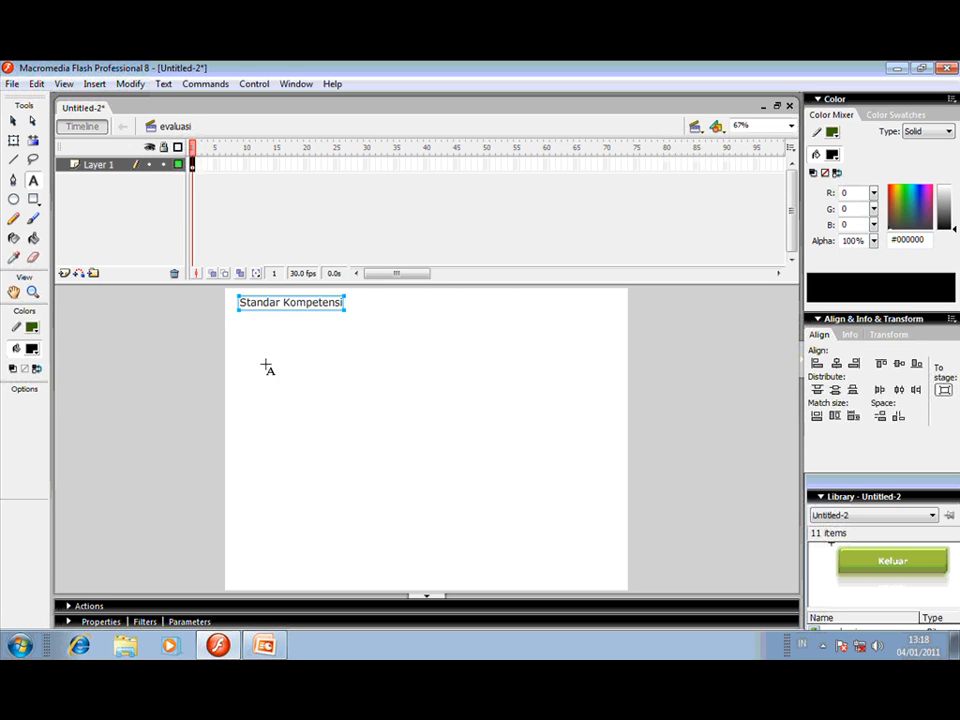
pyautogui.moveTo(241, 302); pyautogui.dragTo(368, 307)
pyautogui.hotkey('ctrl', 'c')
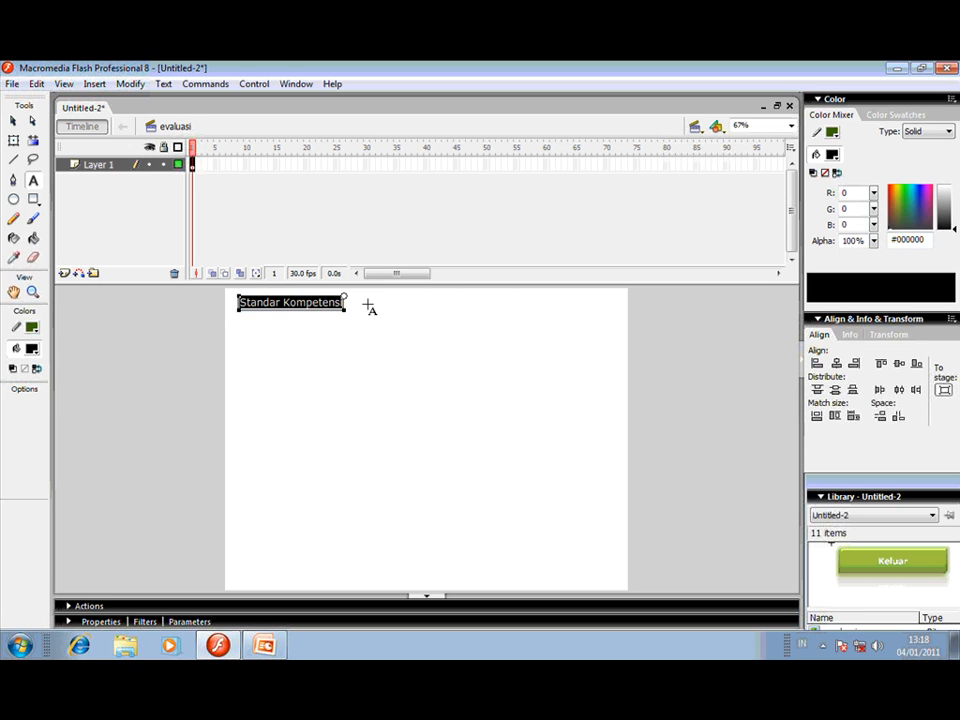
pyautogui.press('Delete')
pyautogui.write('E')
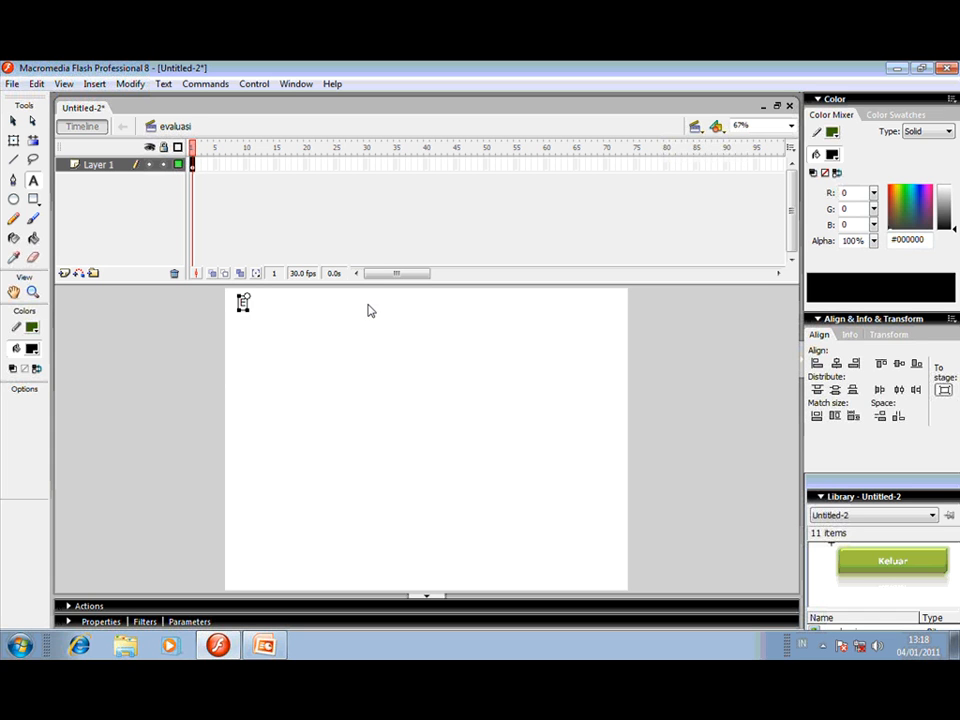
pyautogui.write('valuasi')
# Paste the copied title in place in the profil scene and change its text to "Profil".
pyautogui.click(695, 126)
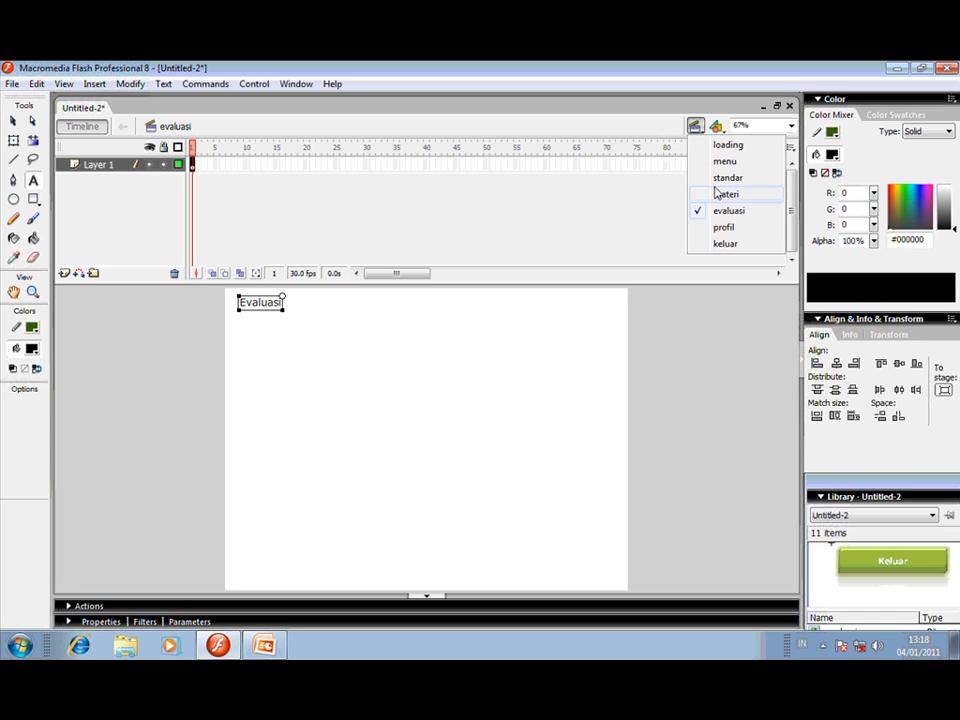
pyautogui.click(724, 228)
pyautogui.rightClick(189, 321)
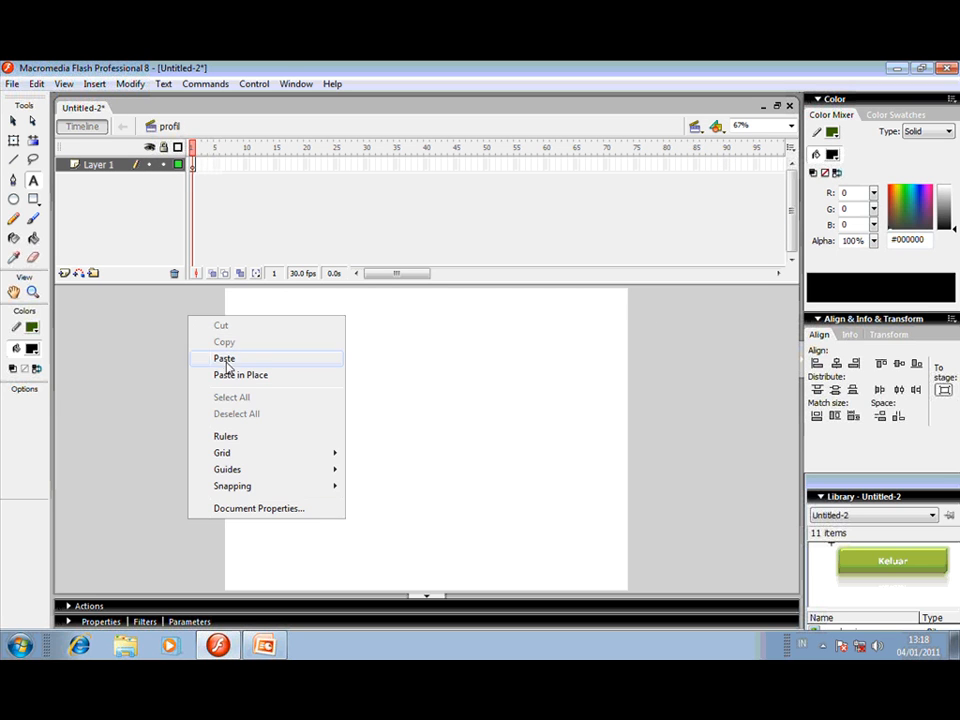
pyautogui.click(230, 374)
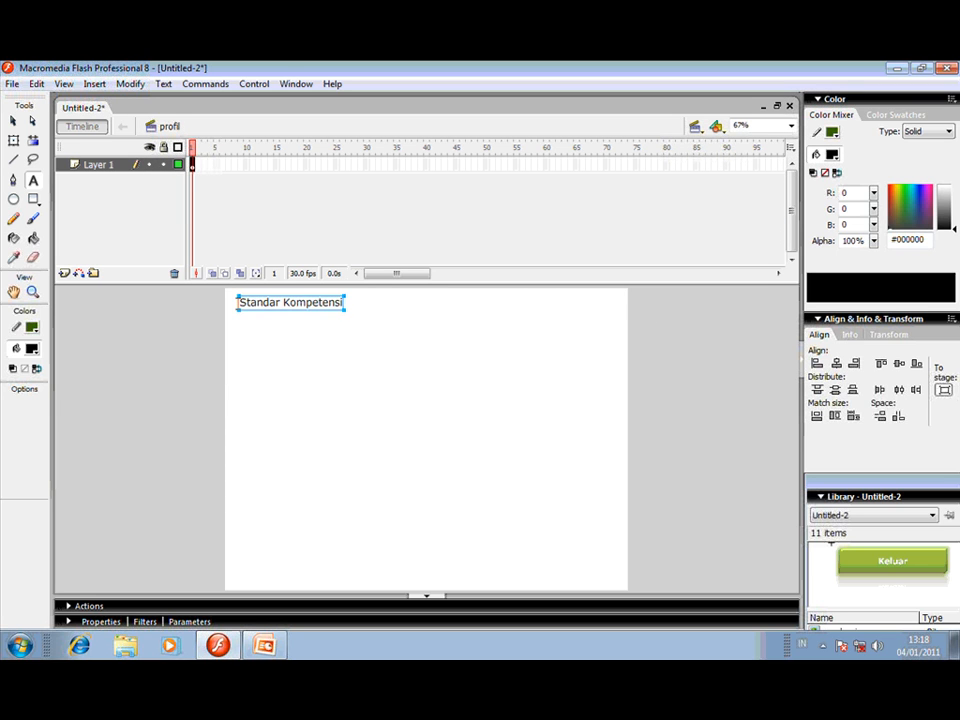
pyautogui.moveTo(238, 303); pyautogui.dragTo(384, 304)
pyautogui.write('Profil')
# Add the text "Apakah anda yakin akan keluar?" to the keluar scene and move it close to the stage's centre.
pyautogui.click(695, 126)
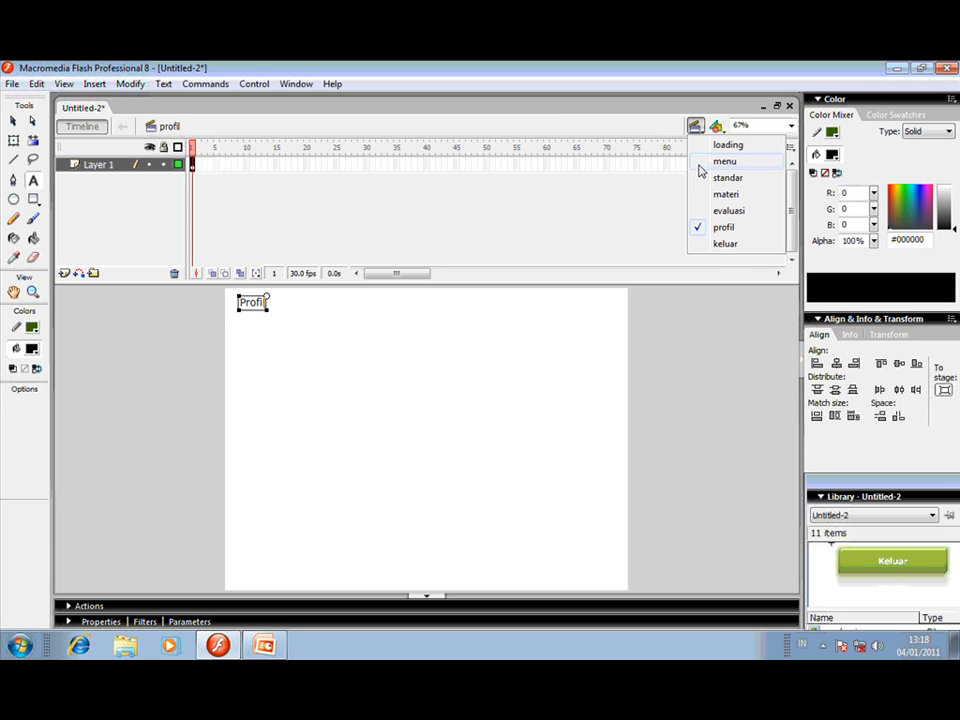
pyautogui.click(725, 244)
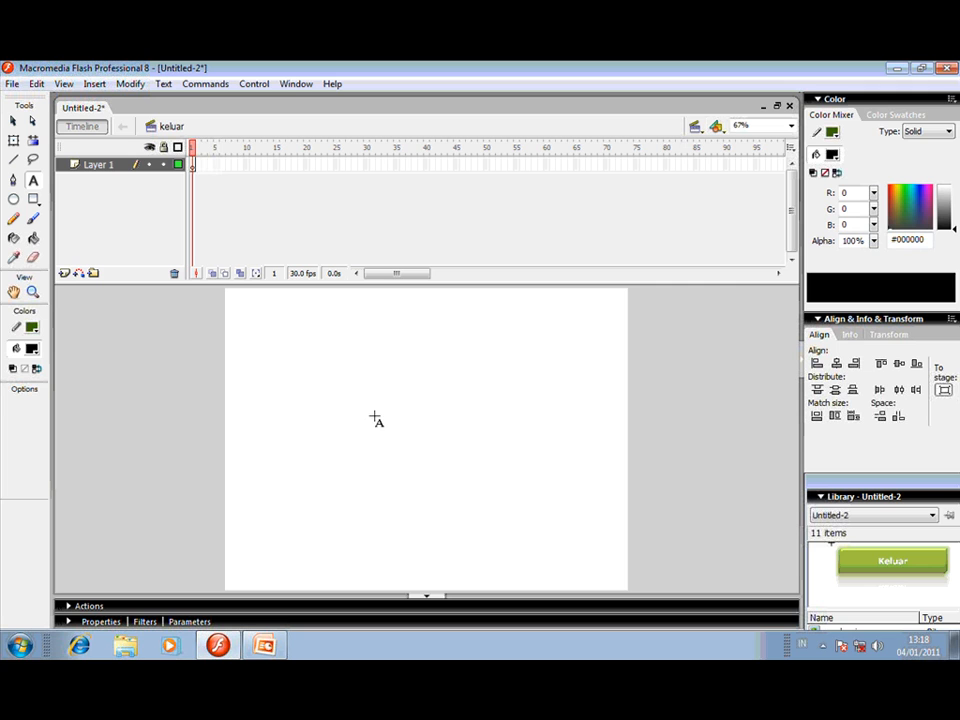
pyautogui.click(375, 417)
pyautogui.write('Apakah anda yakin')
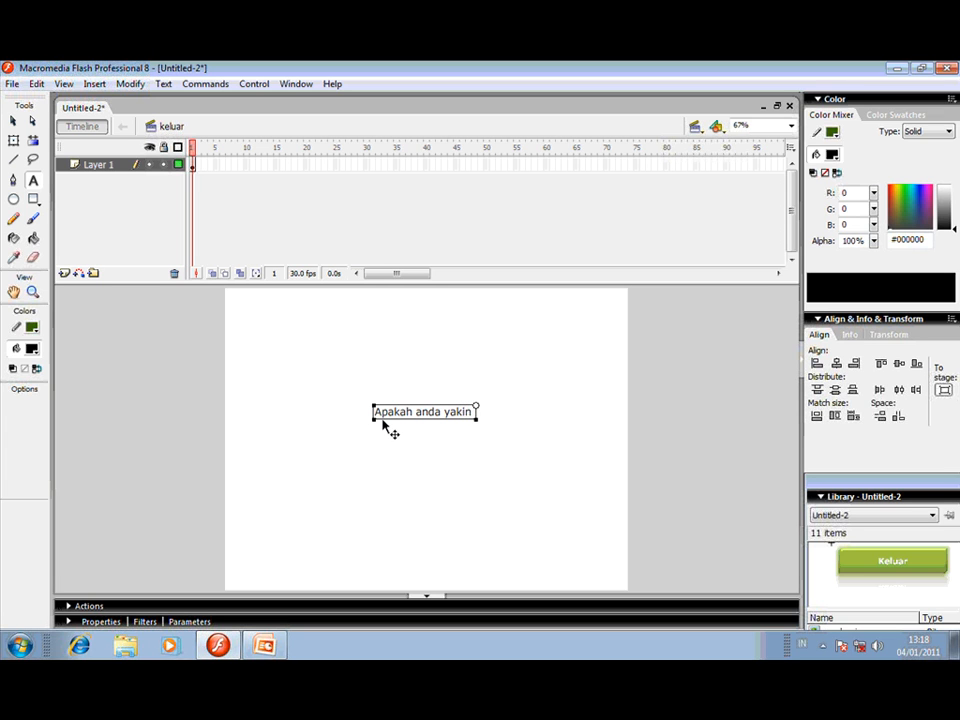
pyautogui.write(' akan keluar')
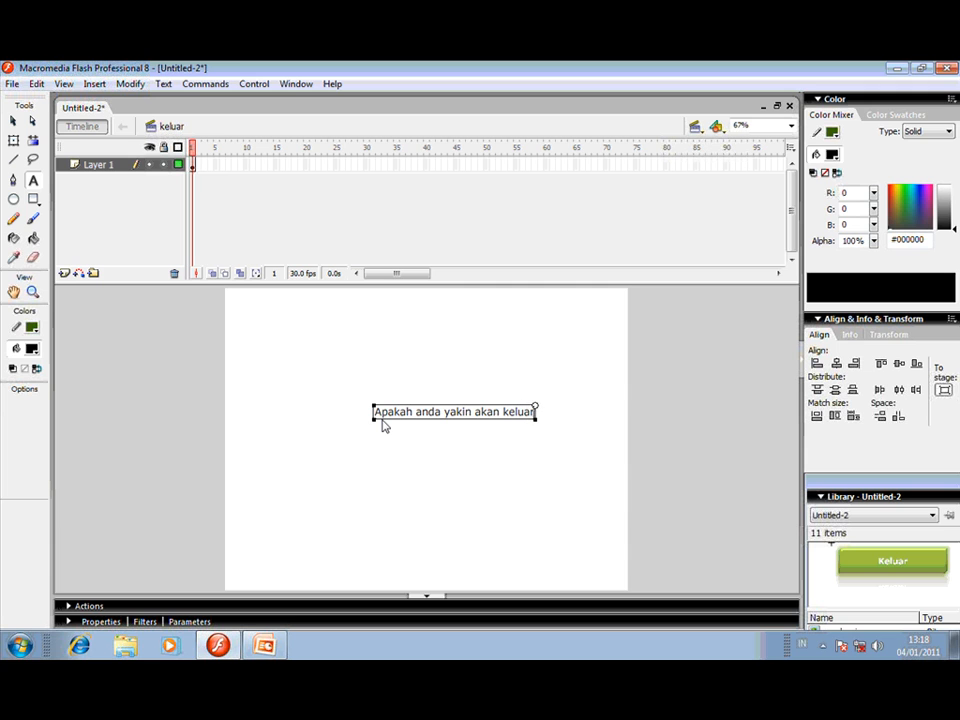
pyautogui.write('?')
pyautogui.click(14, 120)
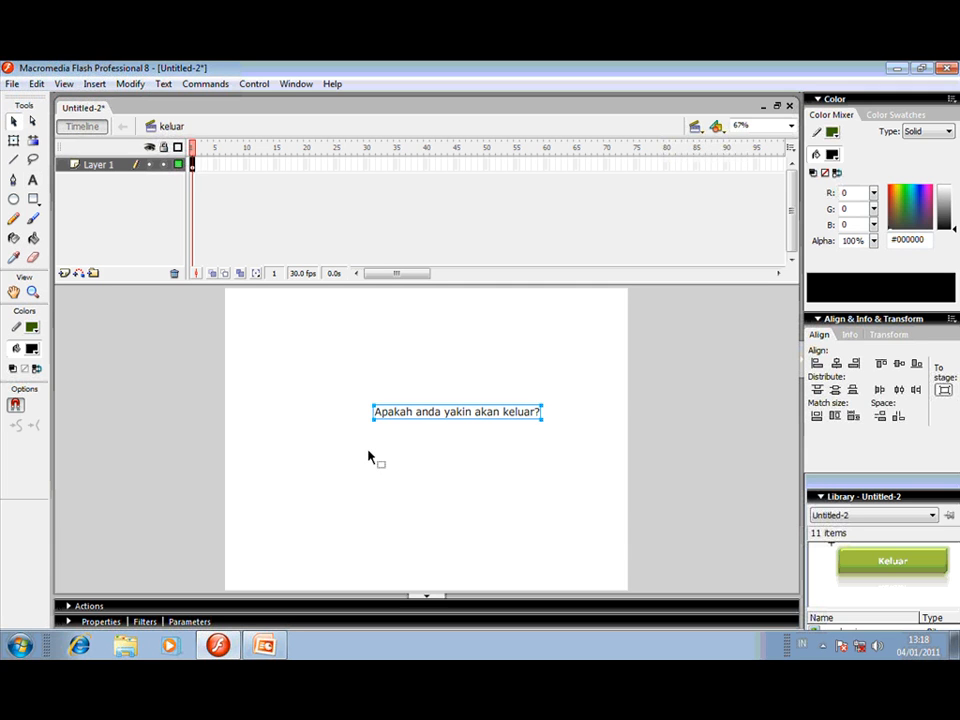
pyautogui.moveTo(480, 422); pyautogui.dragTo(435, 424)
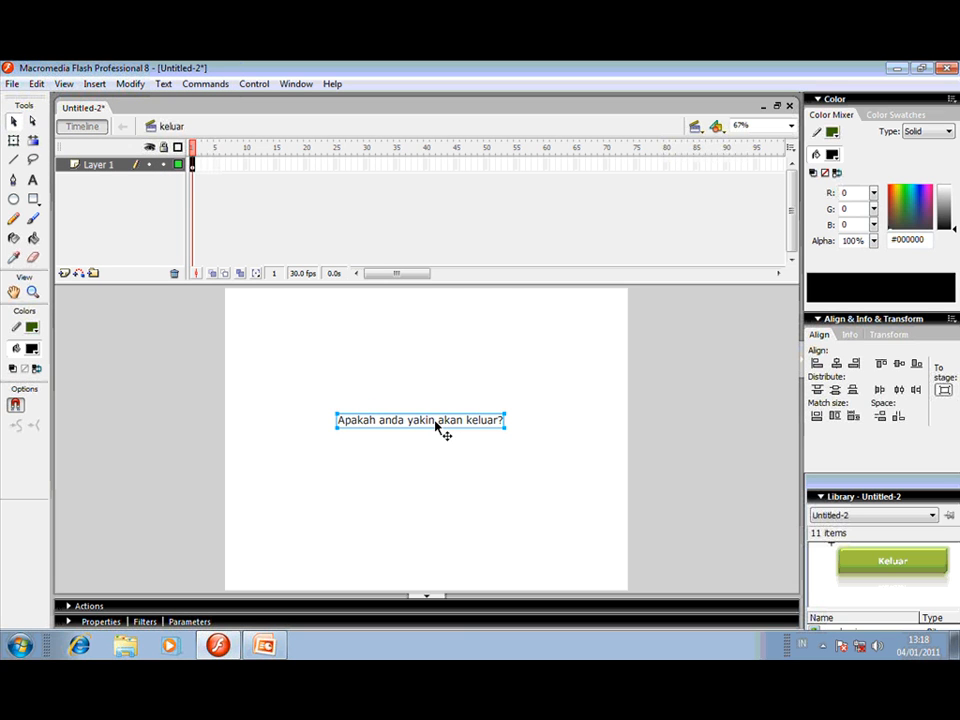
# Add the separate texts "ya" and "tidak" side by side below the exit question and align their vertical centres.
pyautogui.click(32, 181)
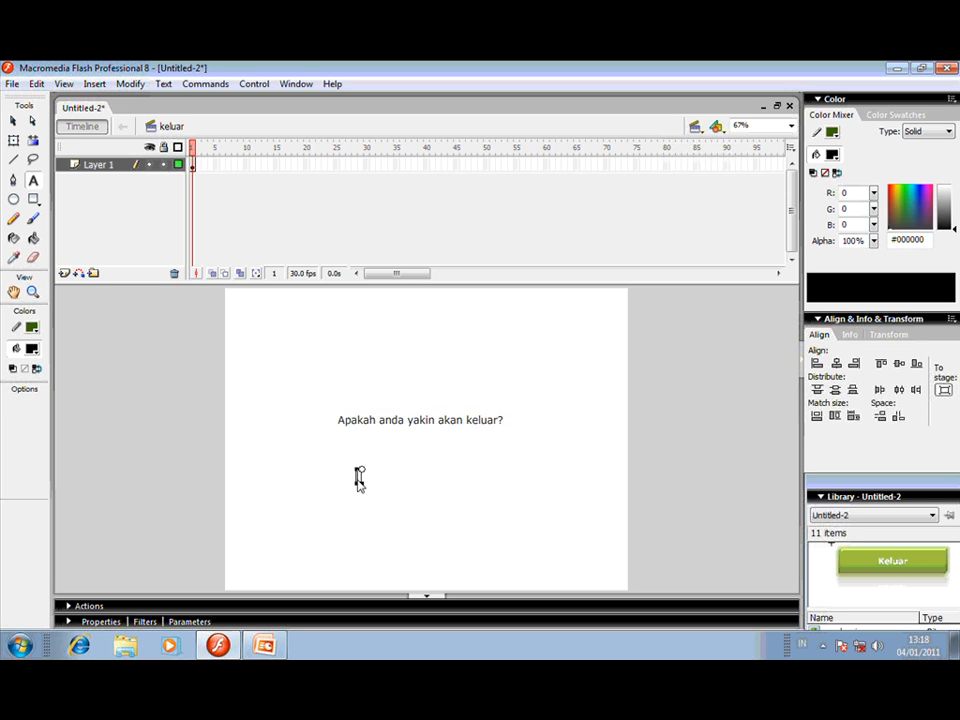
pyautogui.write('ya')
pyautogui.click(467, 478)
pyautogui.write('tidak')
pyautogui.click(13, 120)
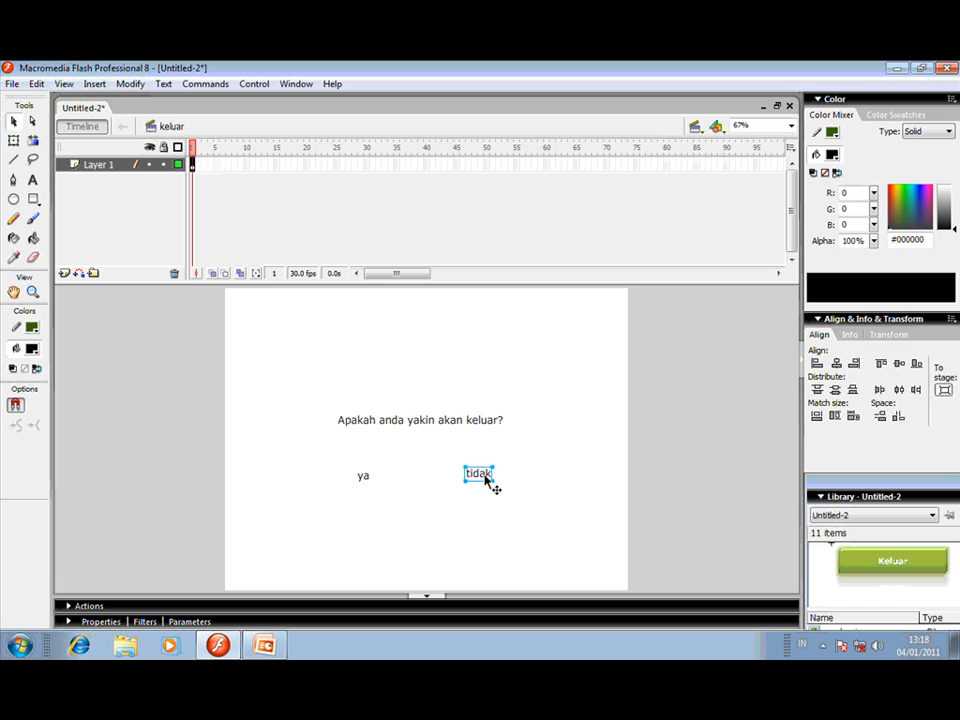
pyautogui.moveTo(485, 476); pyautogui.dragTo(481, 476)
pyautogui.moveTo(321, 459); pyautogui.dragTo(560, 537)
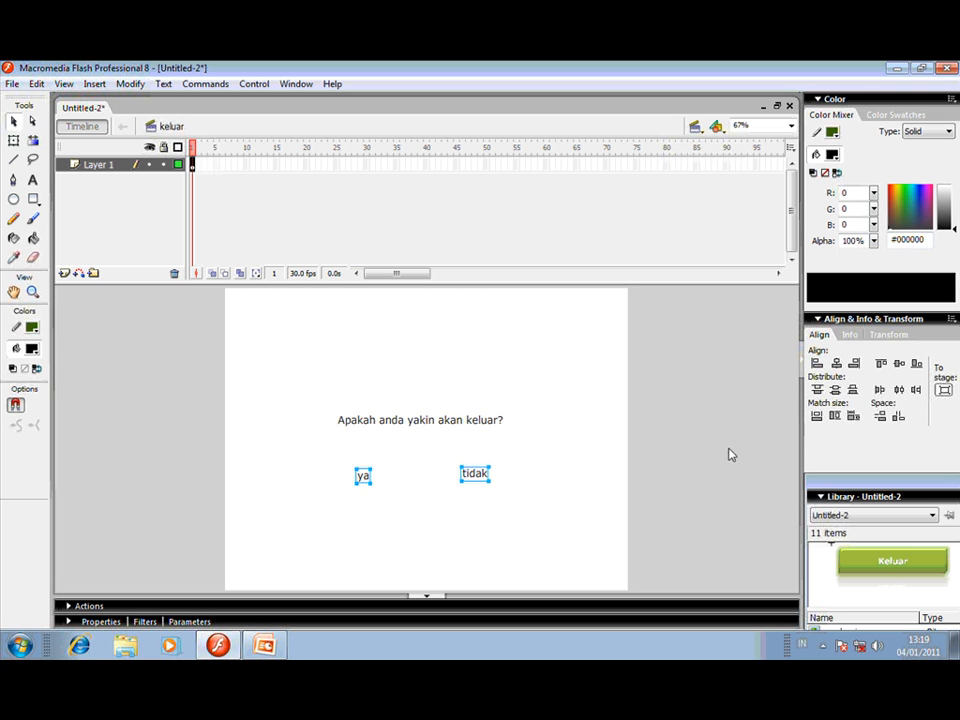
pyautogui.click(899, 364)
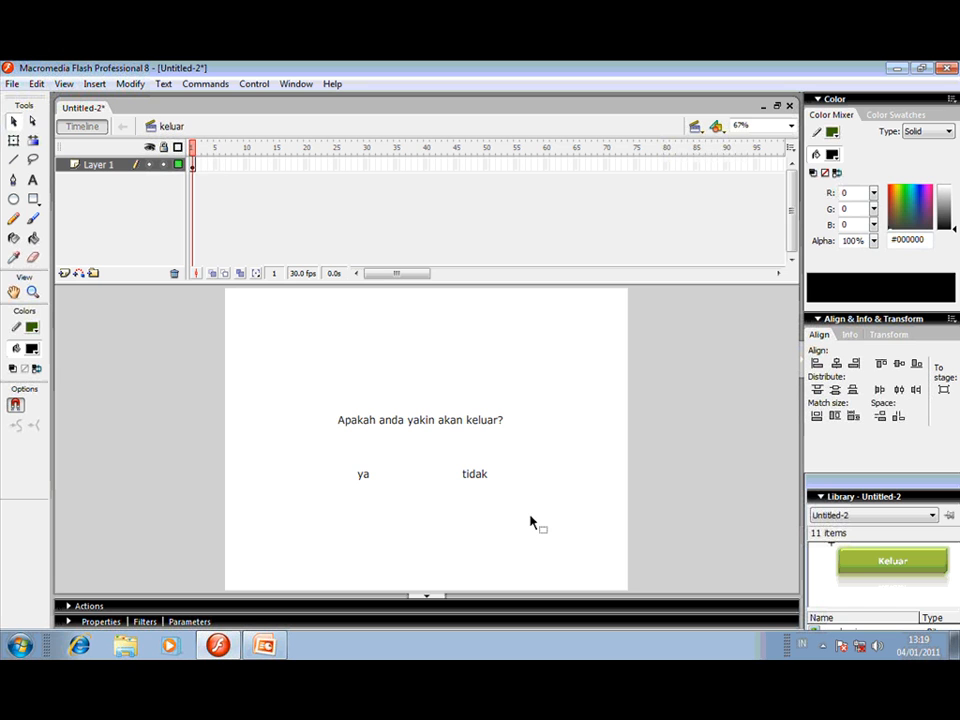
# Review the loading, menu, standar, materi, evaluasi, profil and keluar scenes one after another.
pyautogui.click(695, 126)
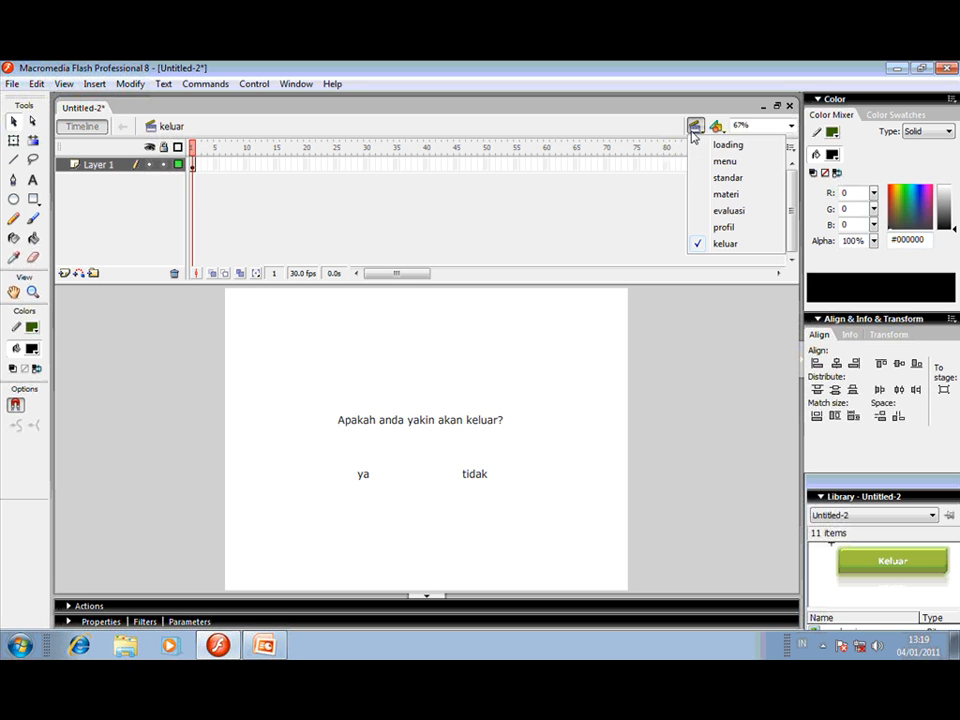
pyautogui.click(729, 145)
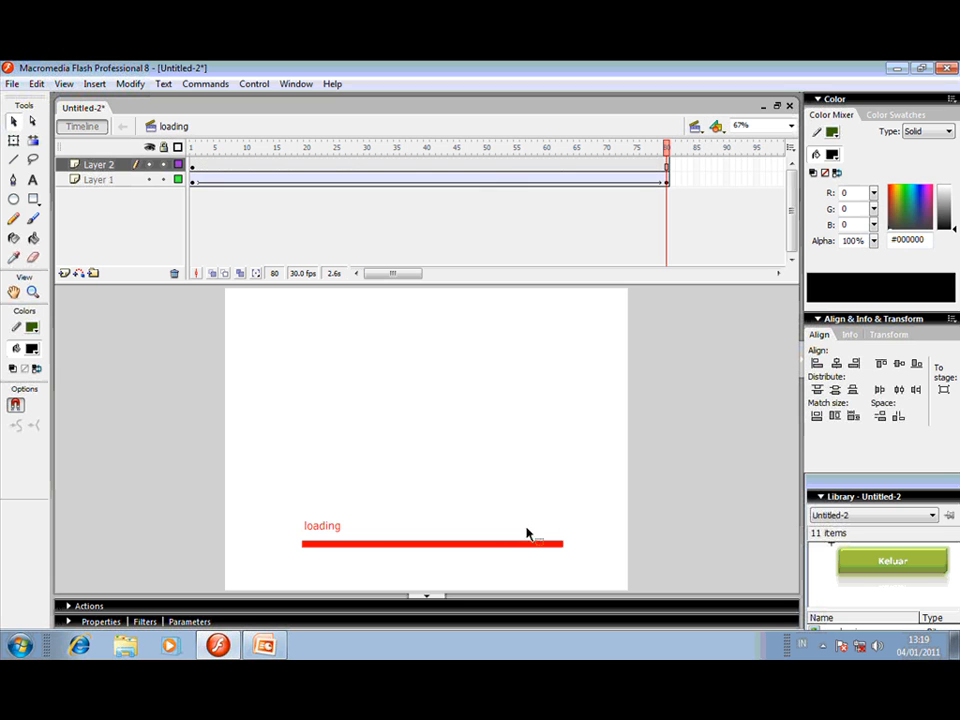
pyautogui.click(695, 126)
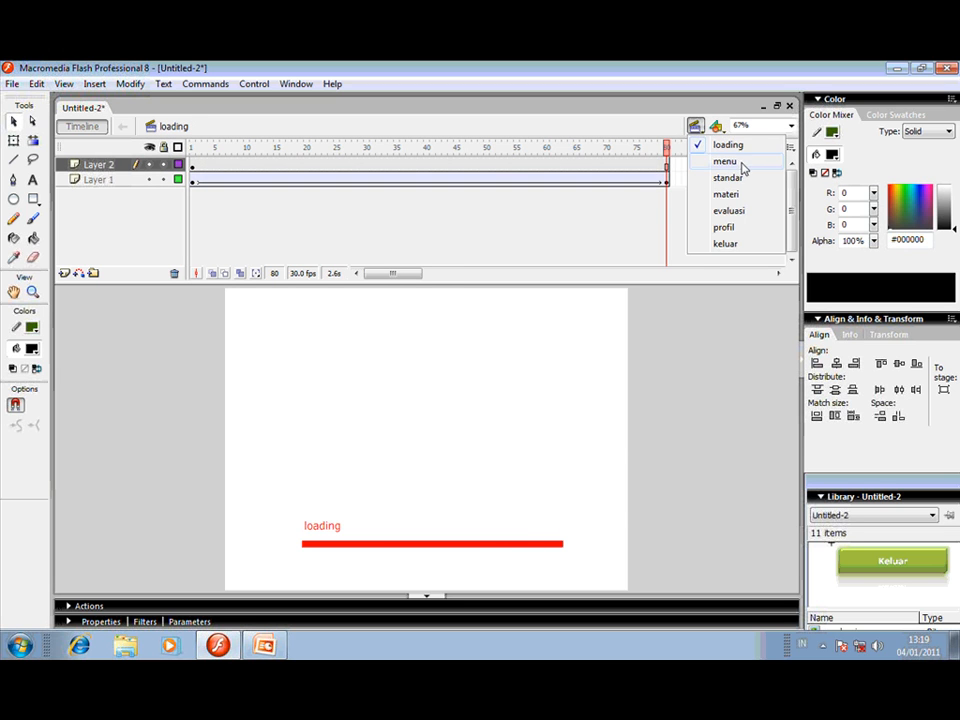
pyautogui.click(729, 159)
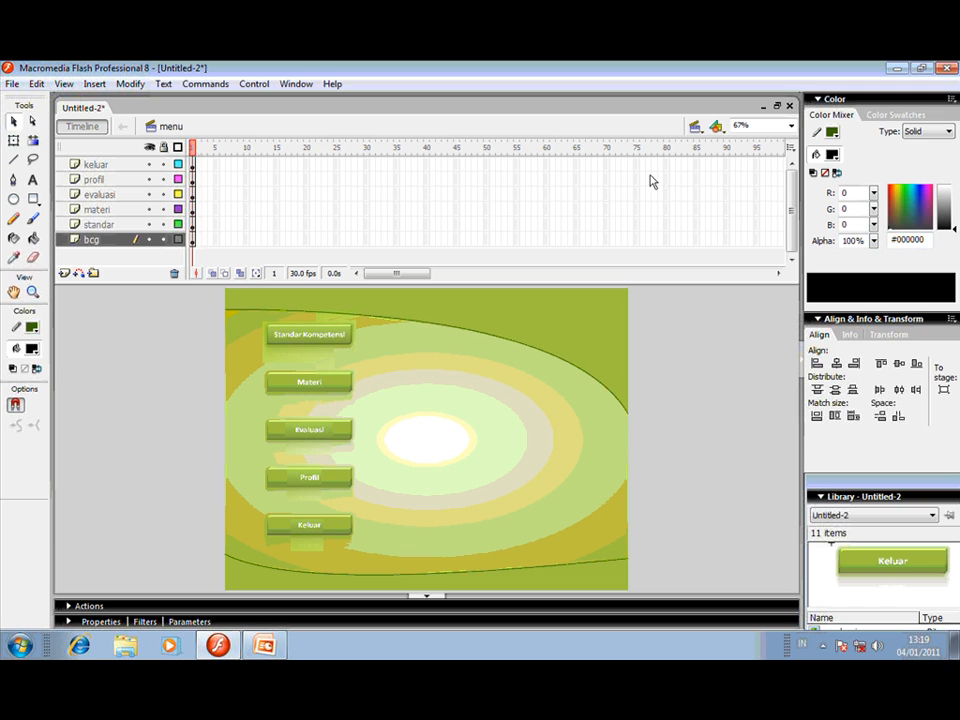
pyautogui.click(695, 126)
pyautogui.click(707, 176)
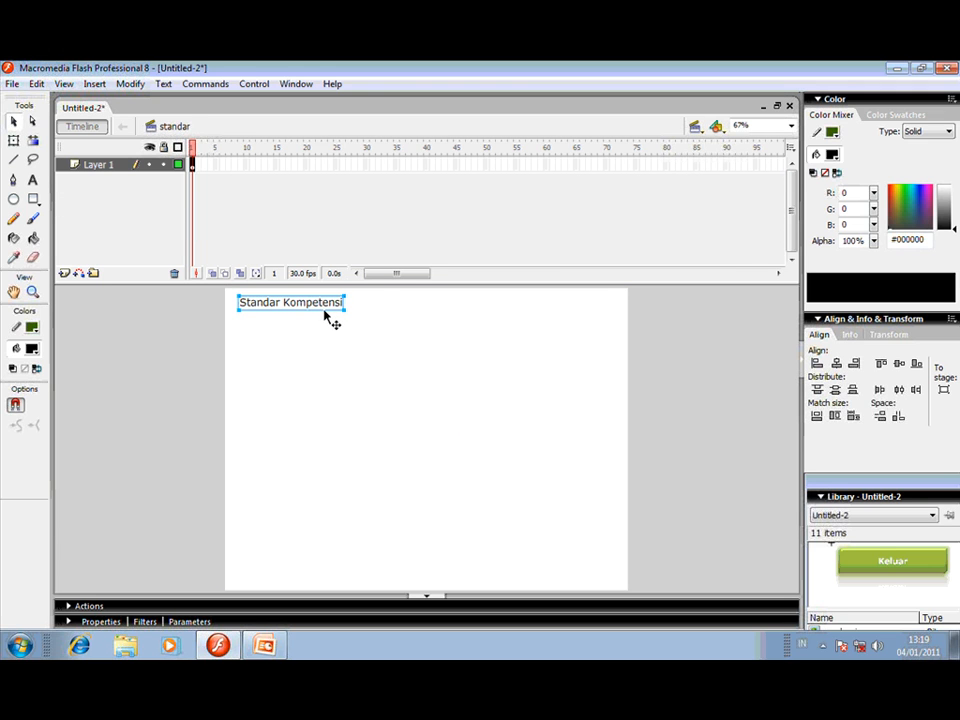
pyautogui.click(695, 126)
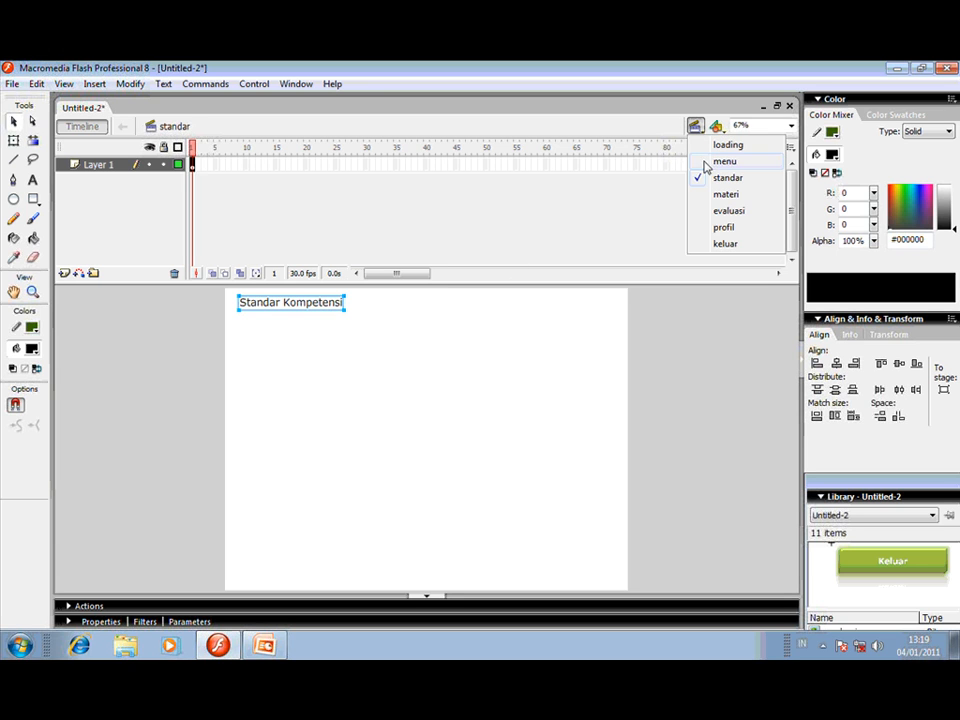
pyautogui.click(724, 195)
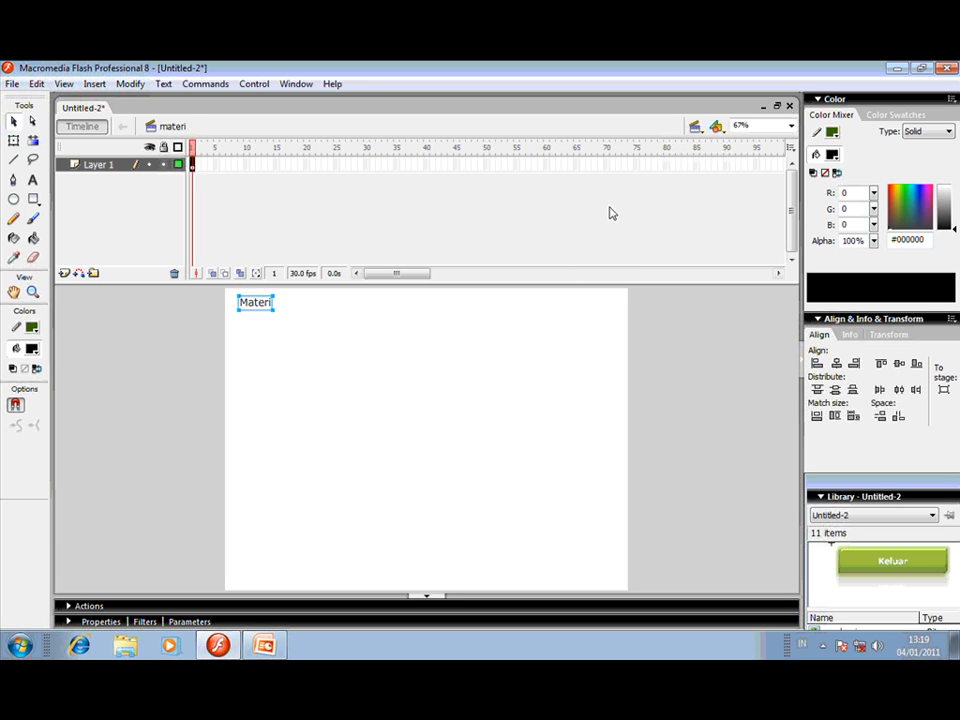
pyautogui.click(695, 126)
pyautogui.click(726, 211)
pyautogui.click(695, 126)
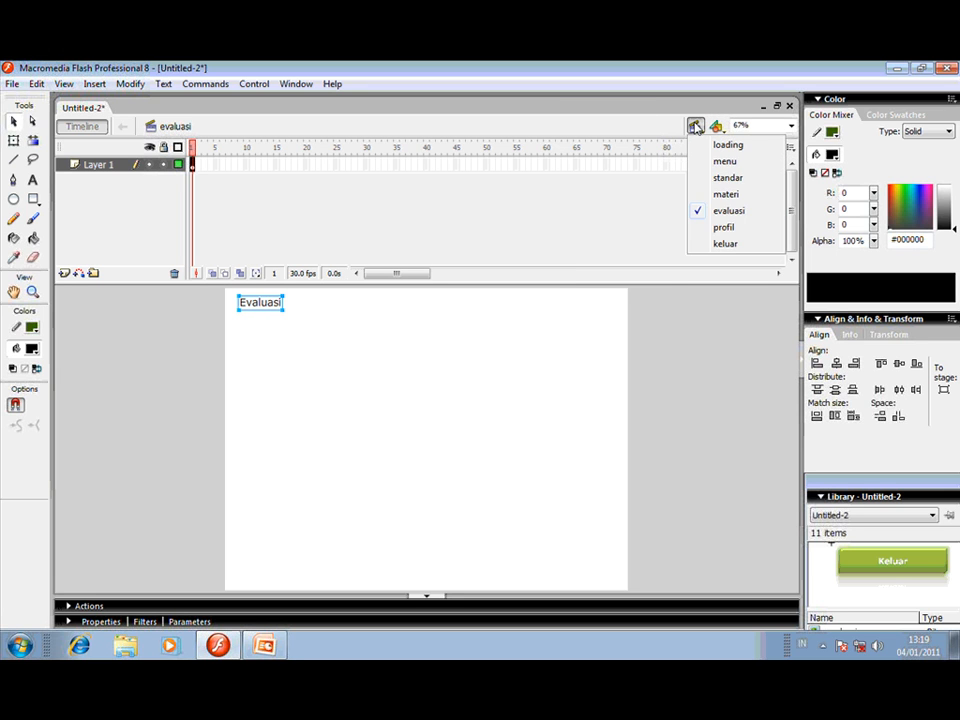
pyautogui.click(726, 227)
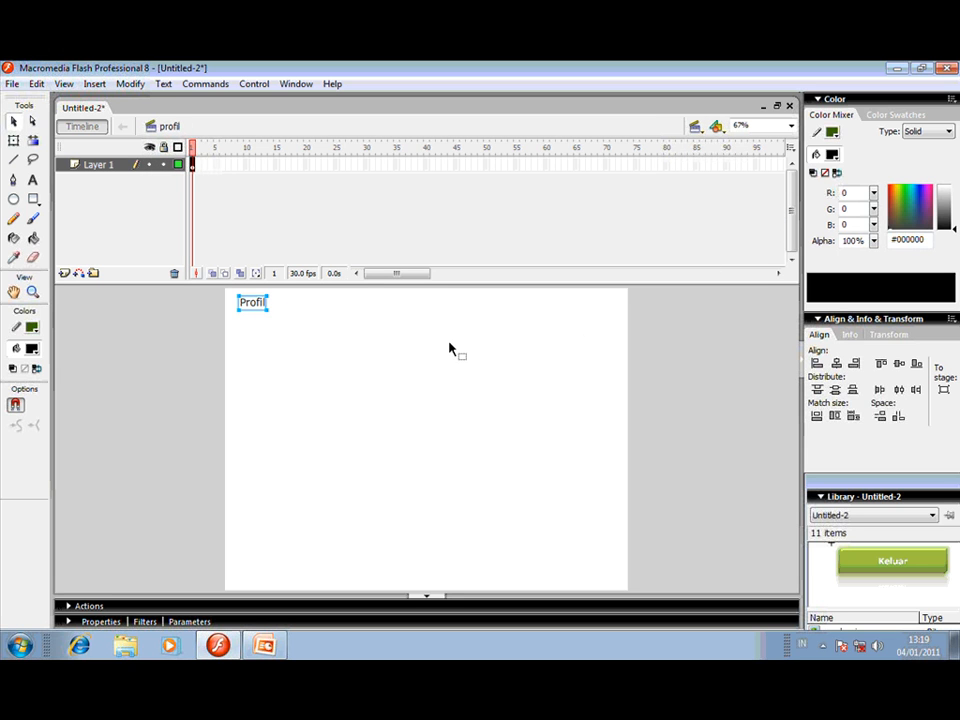
pyautogui.click(695, 126)
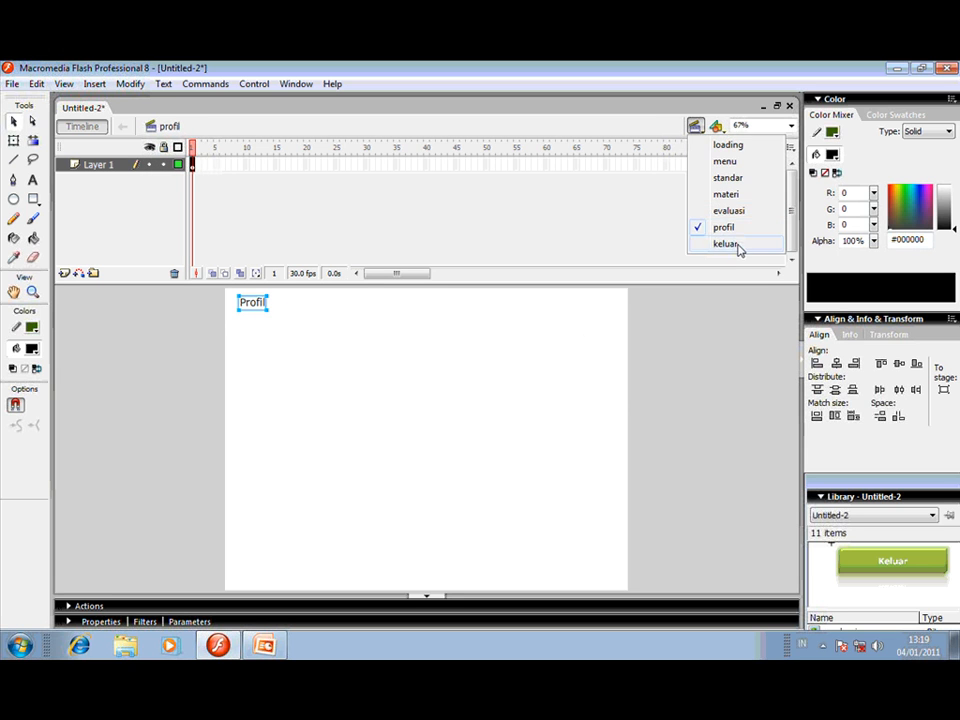
pyautogui.click(726, 244)
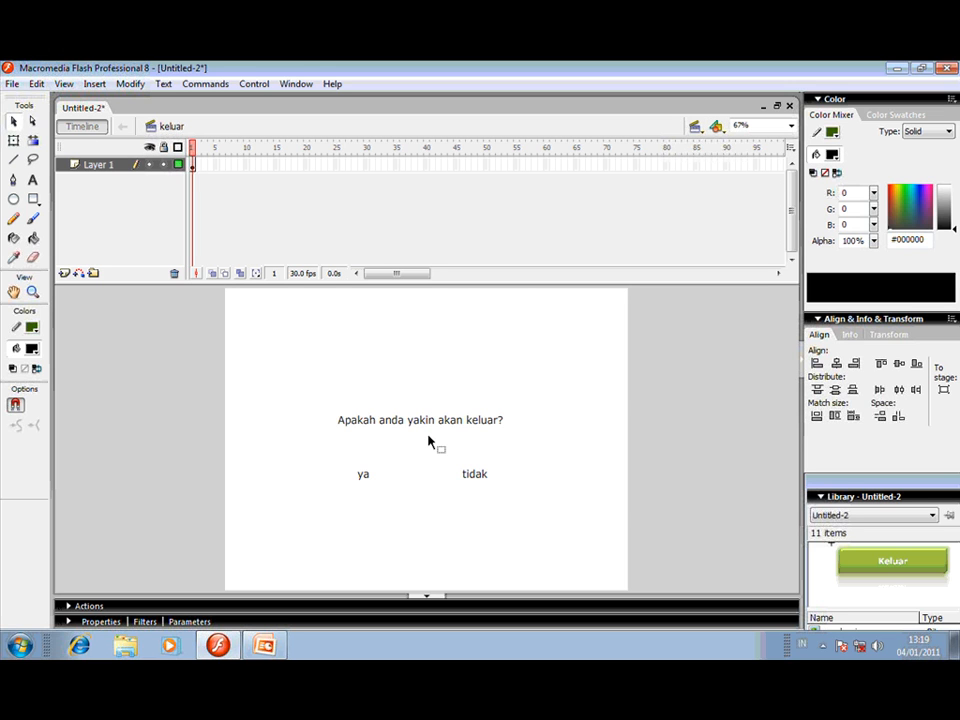
pyautogui.click(695, 126)
# Test the movie to check how the scenes play, and close the preview.
pyautogui.click(253, 84)
pyautogui.click(253, 84)
pyautogui.click(283, 196)
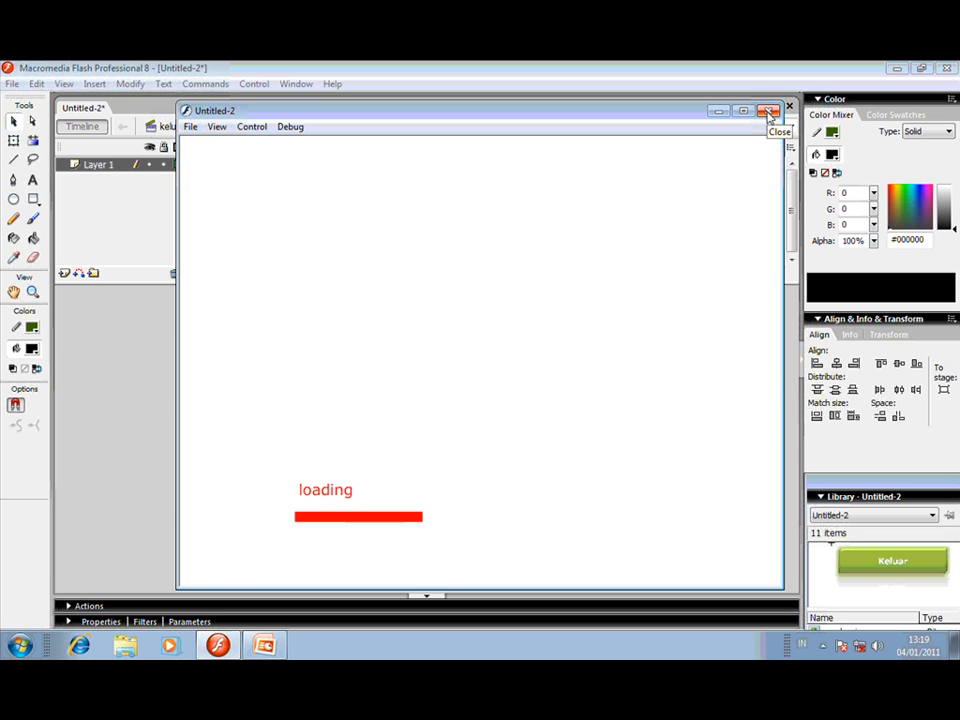
pyautogui.click(767, 112)
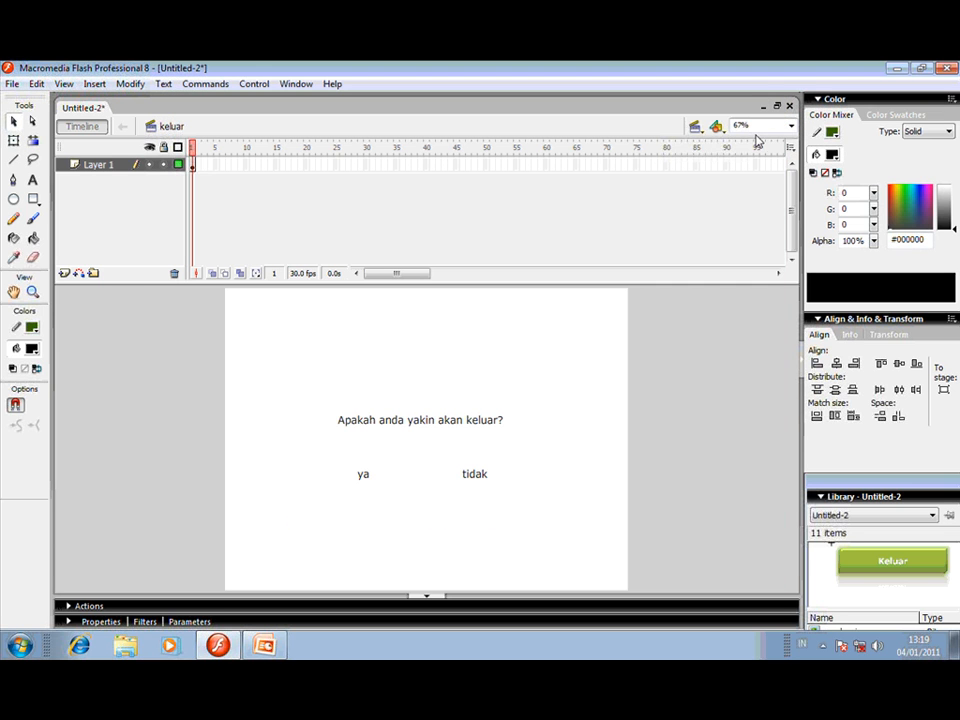
# Add a stop(); action to frame 1 of the bcg layer in the menu scene.
pyautogui.click(695, 126)
pyautogui.click(712, 162)
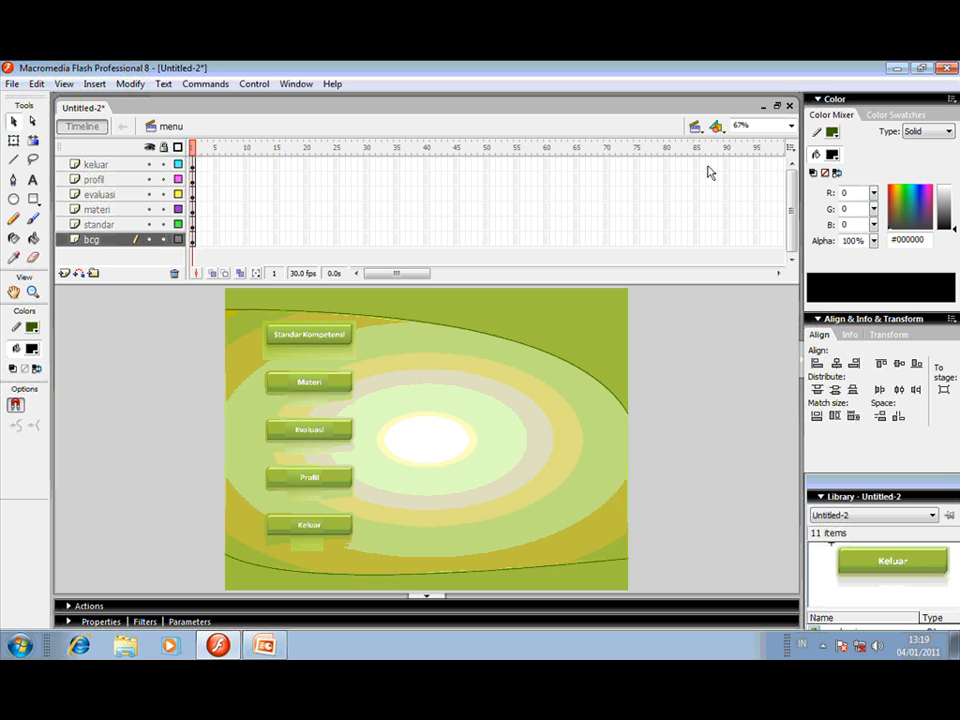
pyautogui.click(192, 244)
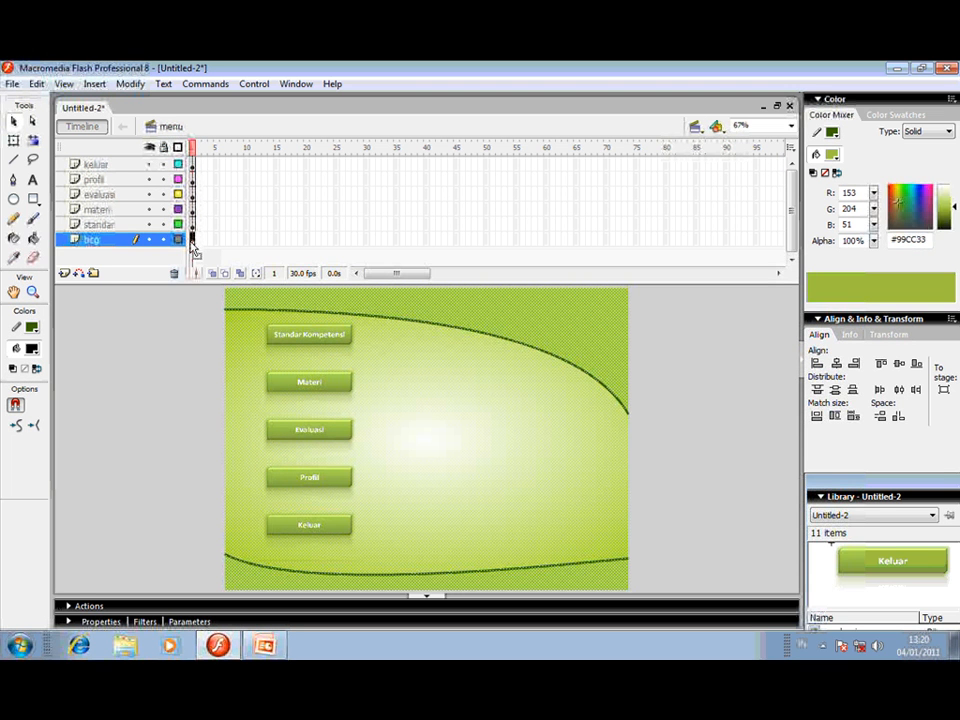
pyautogui.rightClick(194, 246)
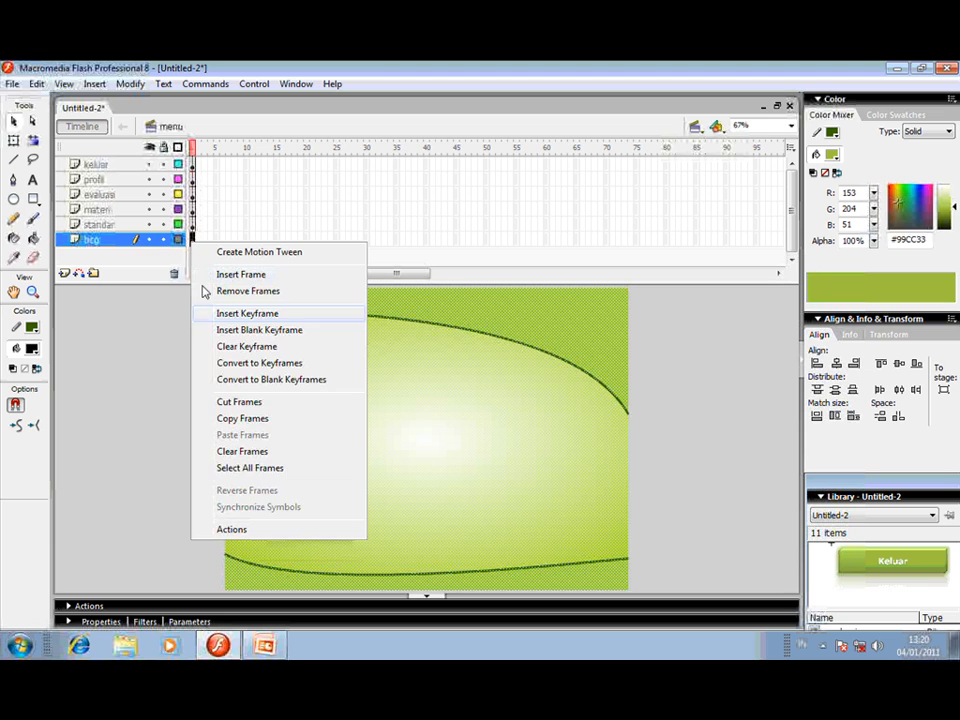
pyautogui.click(274, 540)
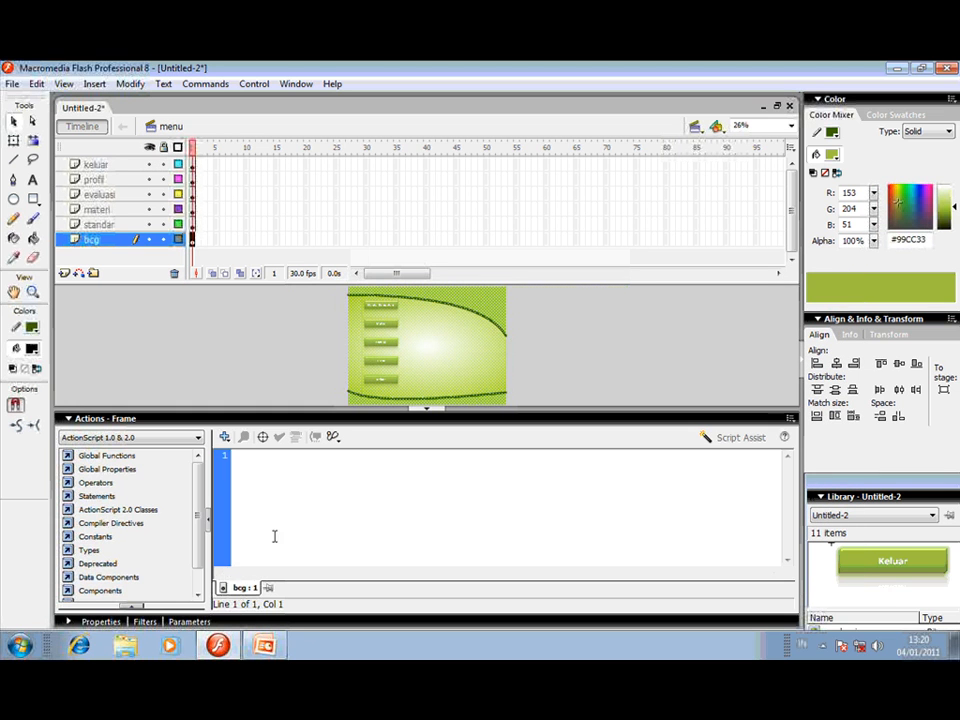
pyautogui.click(224, 437)
pyautogui.moveTo(272, 261)
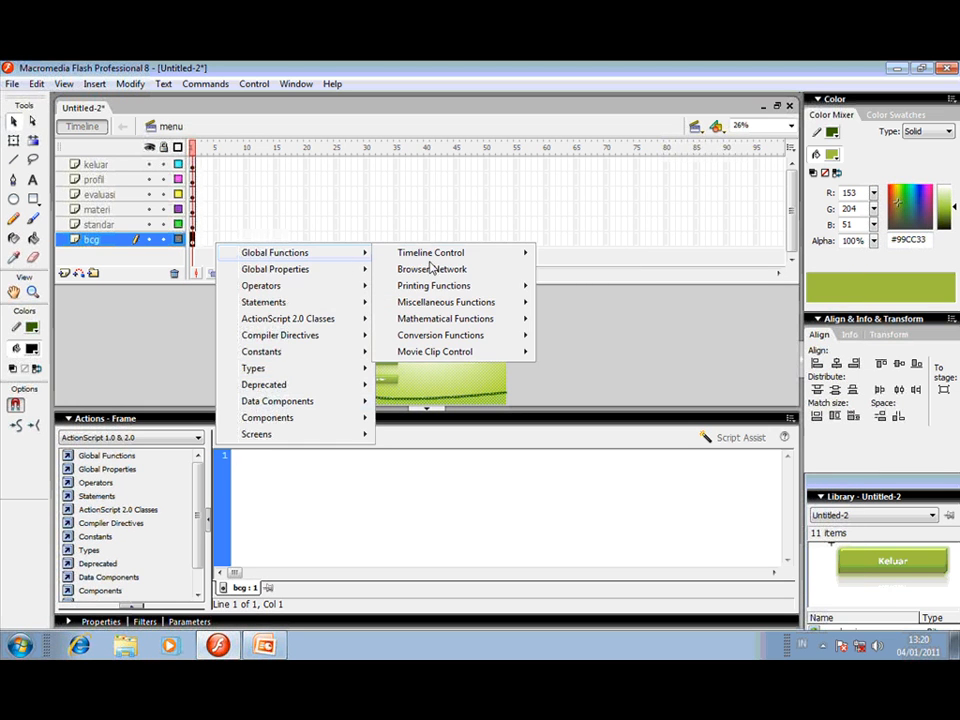
pyautogui.moveTo(476, 254)
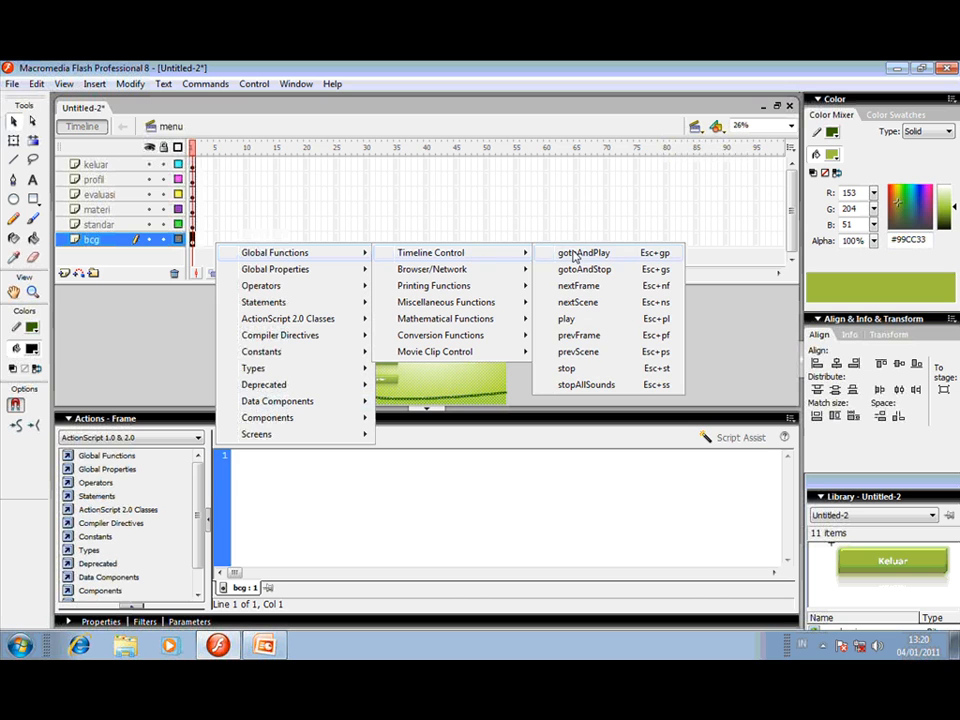
pyautogui.click(594, 369)
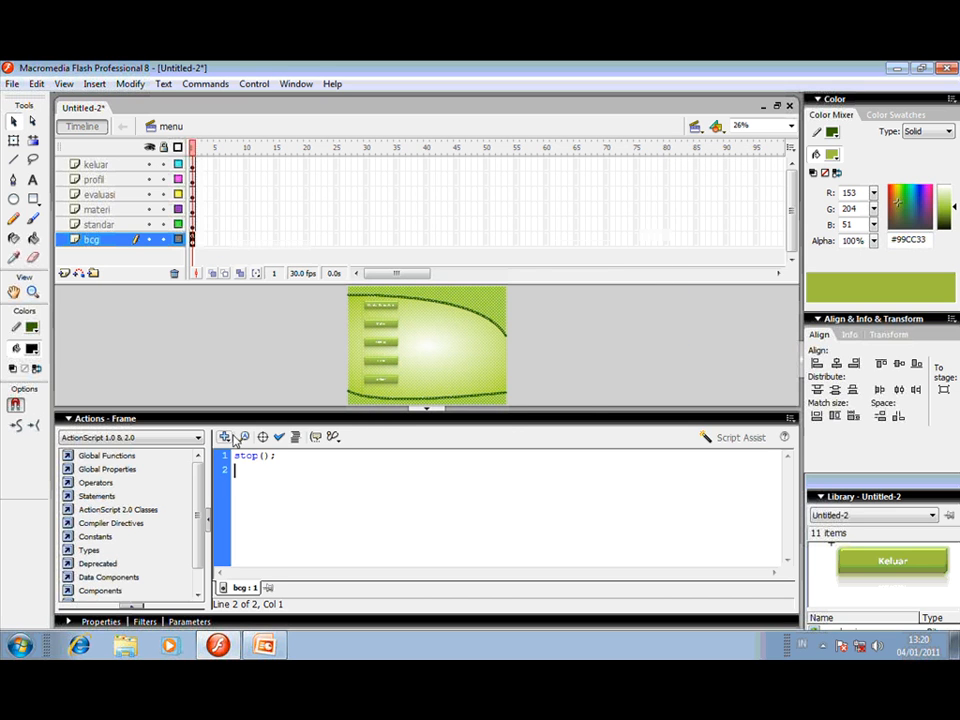
# Test the movie, try the Standar Kompetensi button, and close the preview and the script editor.
pyautogui.click(254, 86)
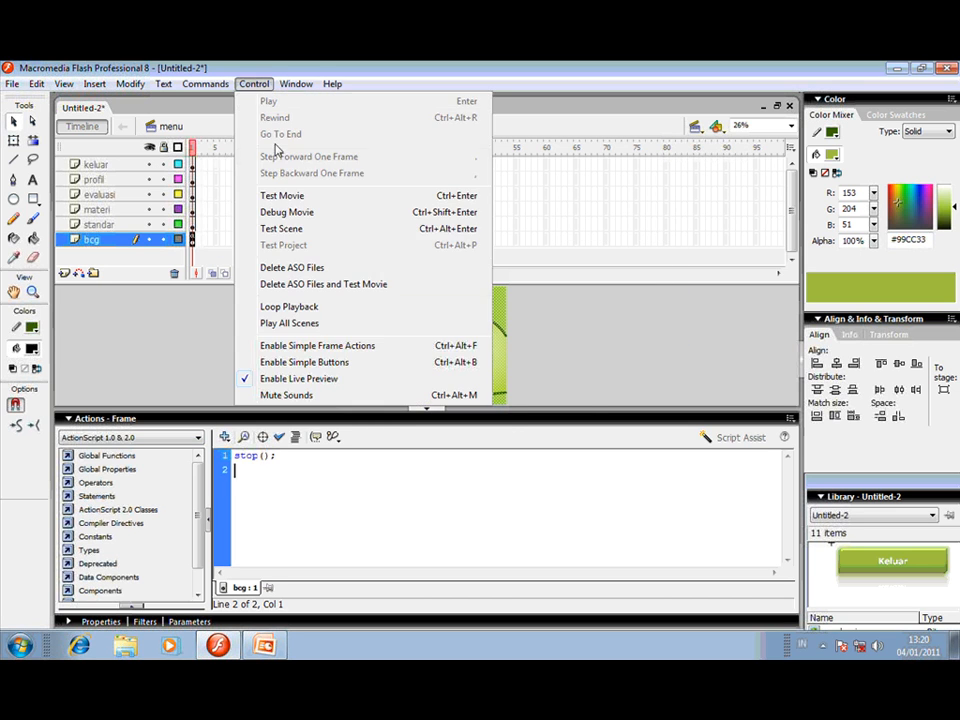
pyautogui.click(291, 196)
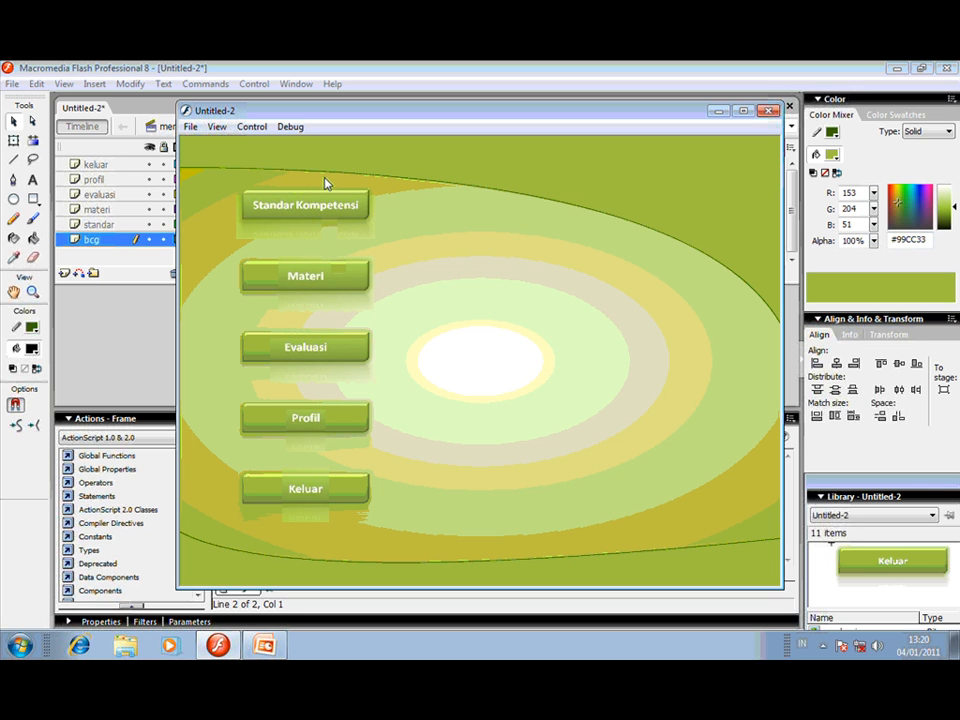
pyautogui.click(315, 208)
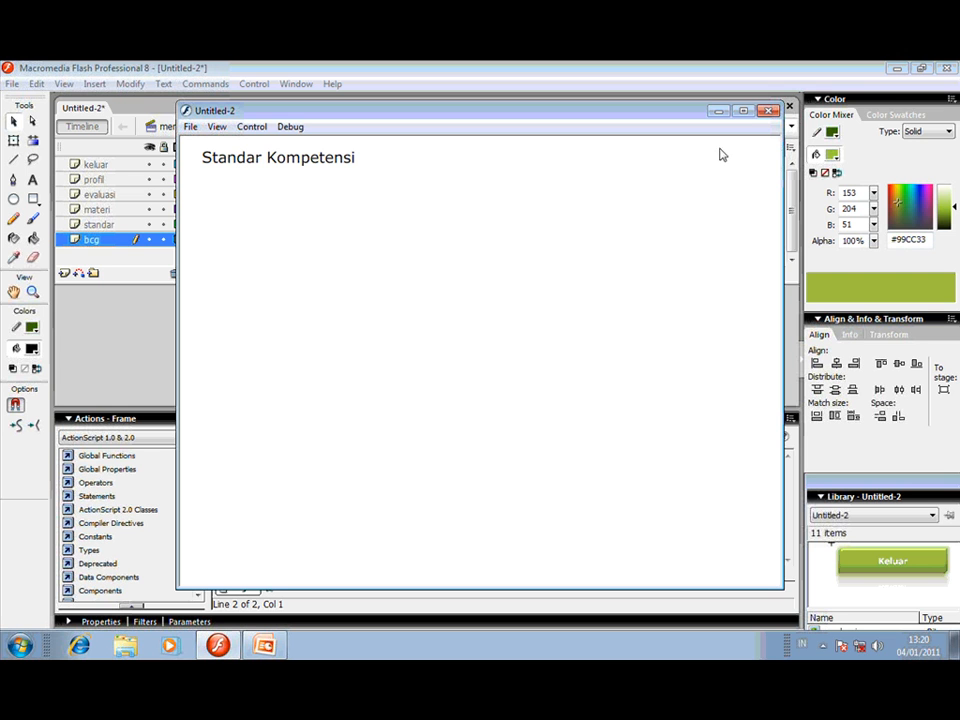
pyautogui.click(768, 110)
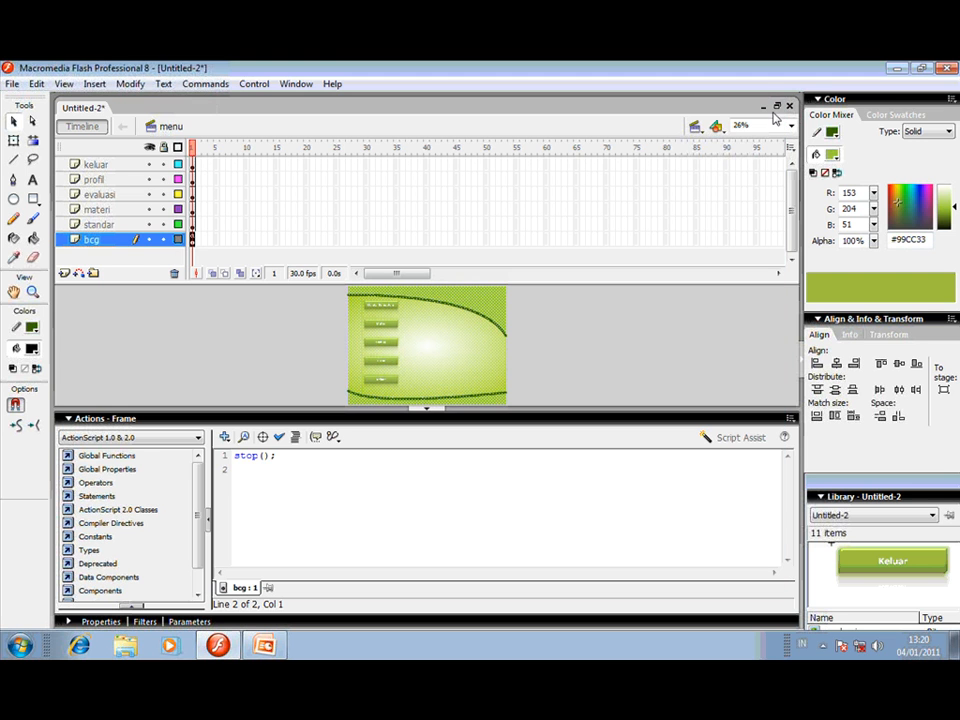
pyautogui.click(108, 419)
# Switch to PowerPoint and move the Evaluasi, Keluar and Profil buttons up to clear the lower part of the slide.
pyautogui.hotkey('alt', 'Tab')
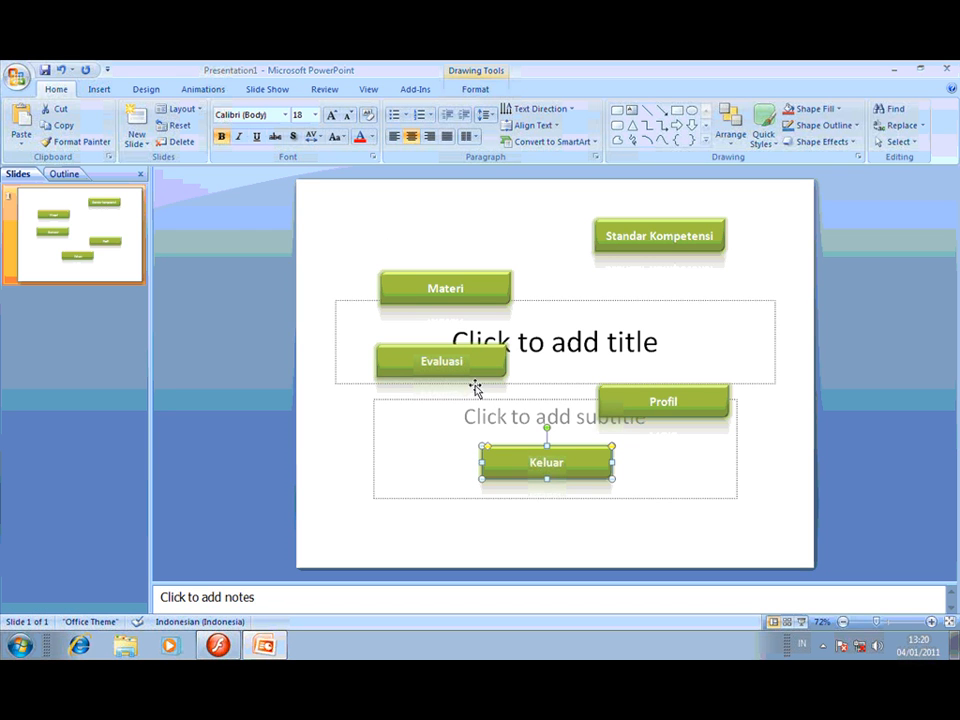
pyautogui.moveTo(482, 357); pyautogui.dragTo(430, 211)
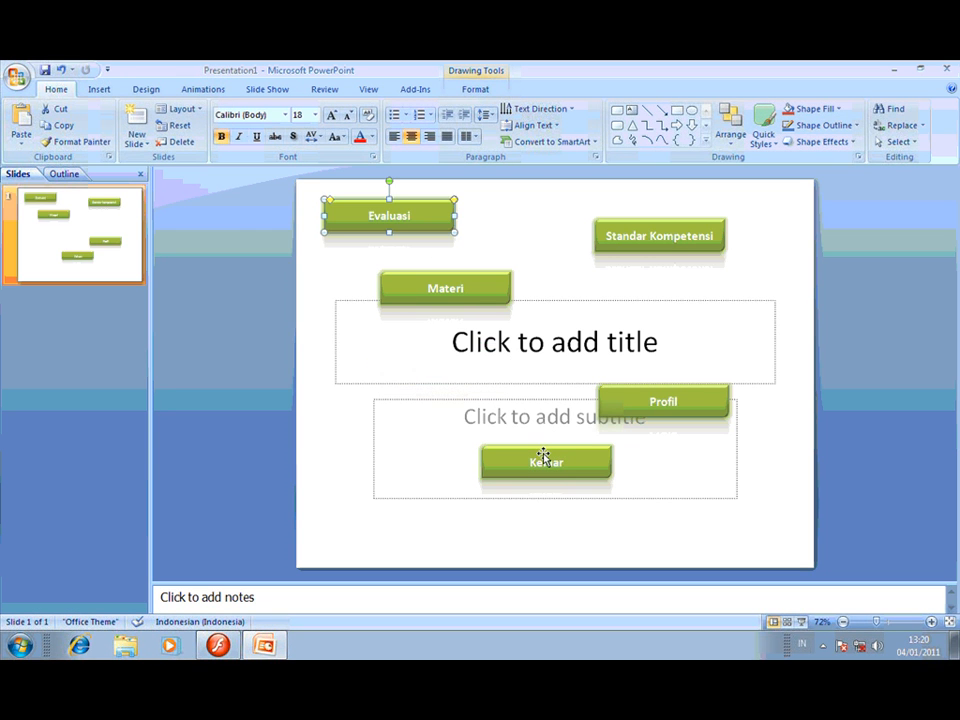
pyautogui.click(543, 456)
pyautogui.moveTo(545, 218); pyautogui.dragTo(545, 219)
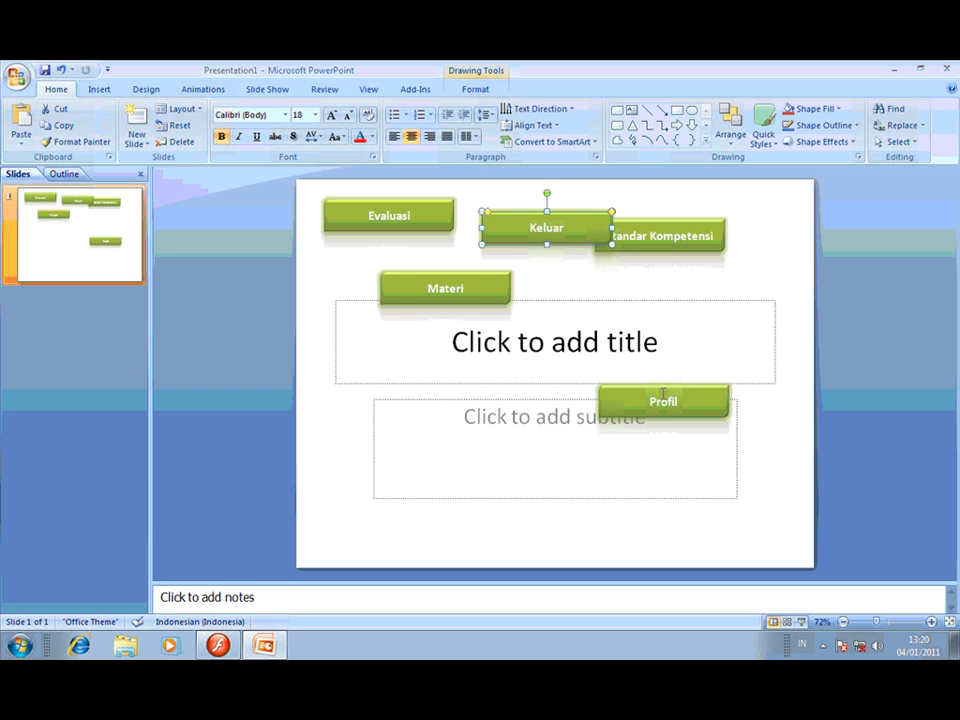
pyautogui.click(660, 397)
pyautogui.moveTo(687, 403); pyautogui.dragTo(712, 310)
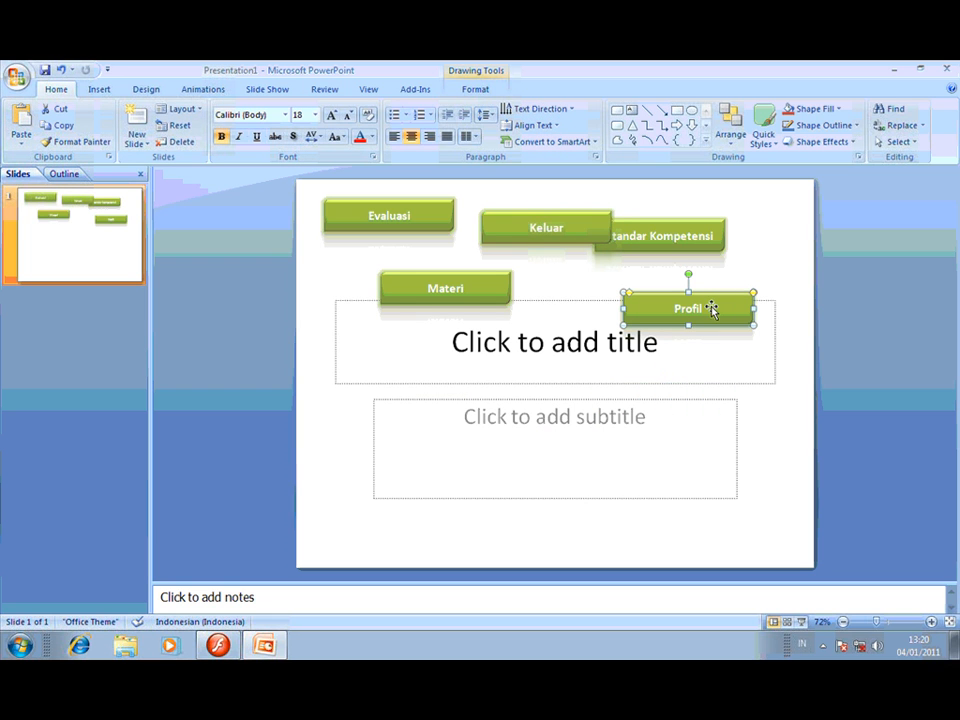
# Insert a Home action button about 2.38 cm square on the lower part of the slide, dismissing its action settings.
pyautogui.click(99, 89)
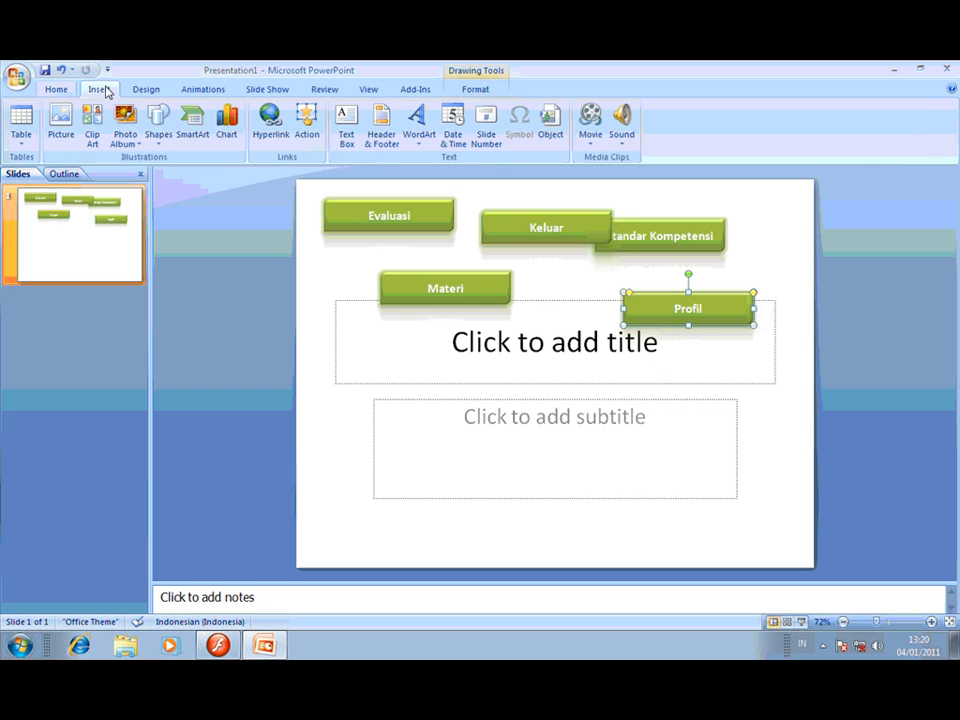
pyautogui.click(158, 130)
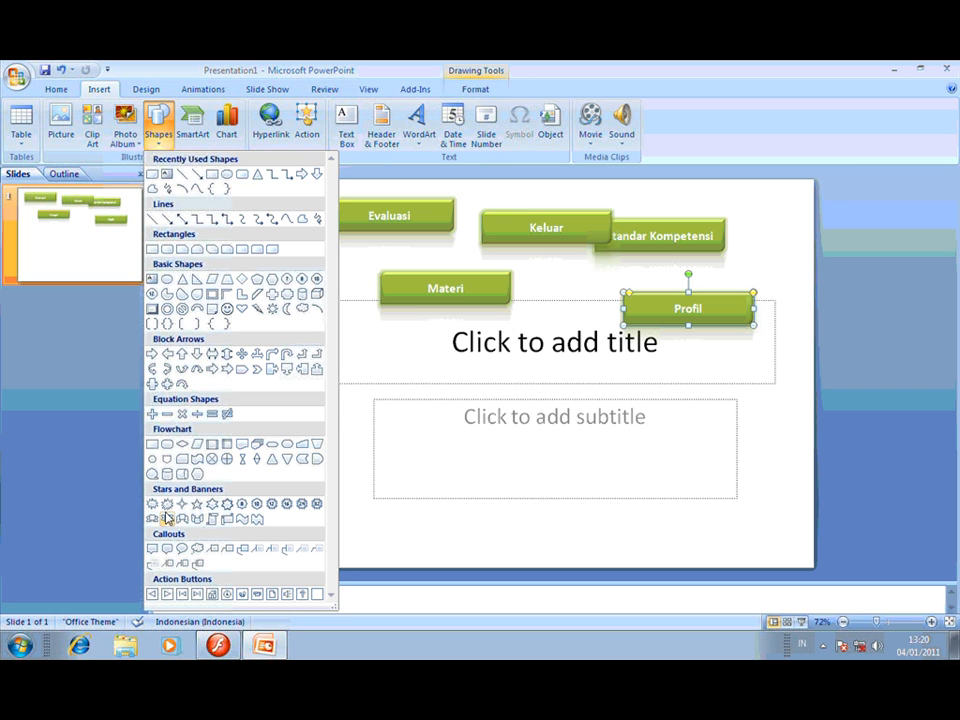
pyautogui.click(212, 597)
pyautogui.click(570, 466)
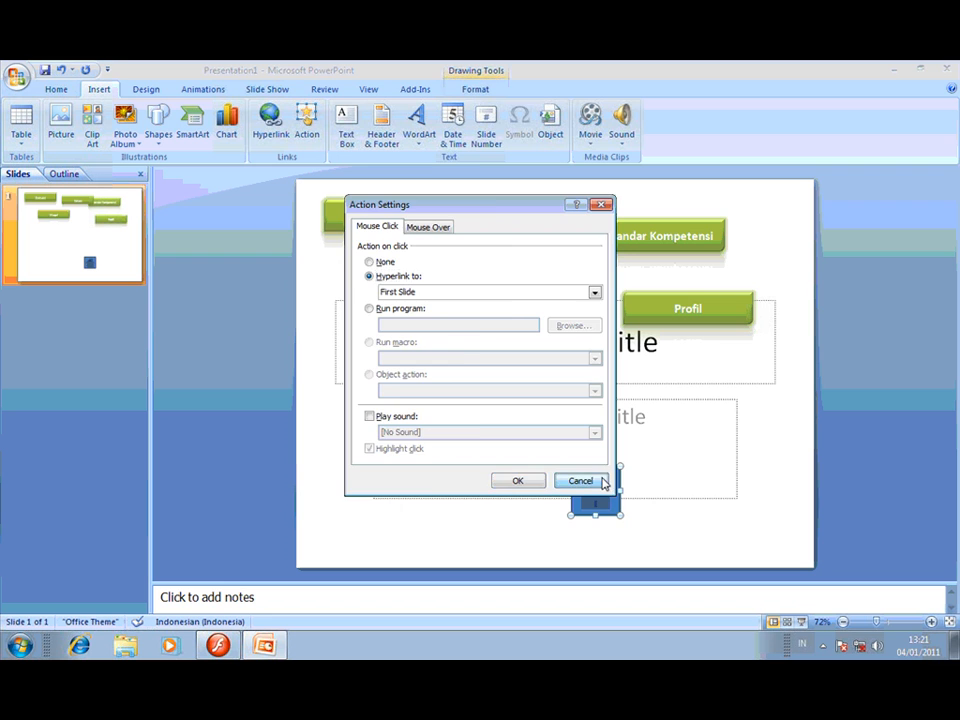
pyautogui.click(601, 482)
# Apply the green filled shape style with a white outline to the home button.
pyautogui.click(477, 89)
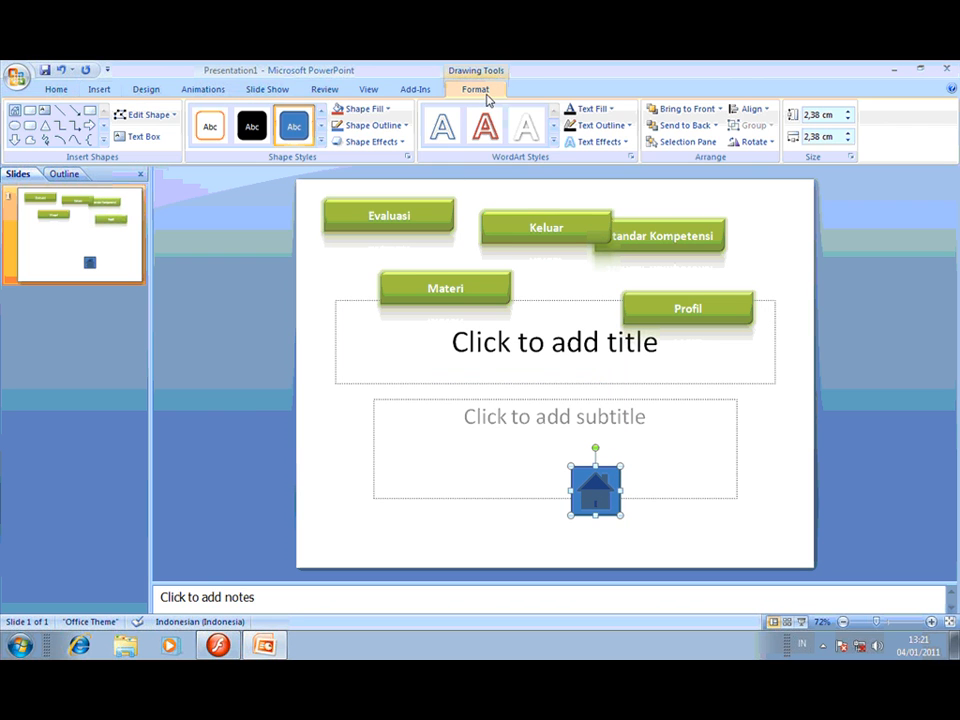
pyautogui.click(321, 141)
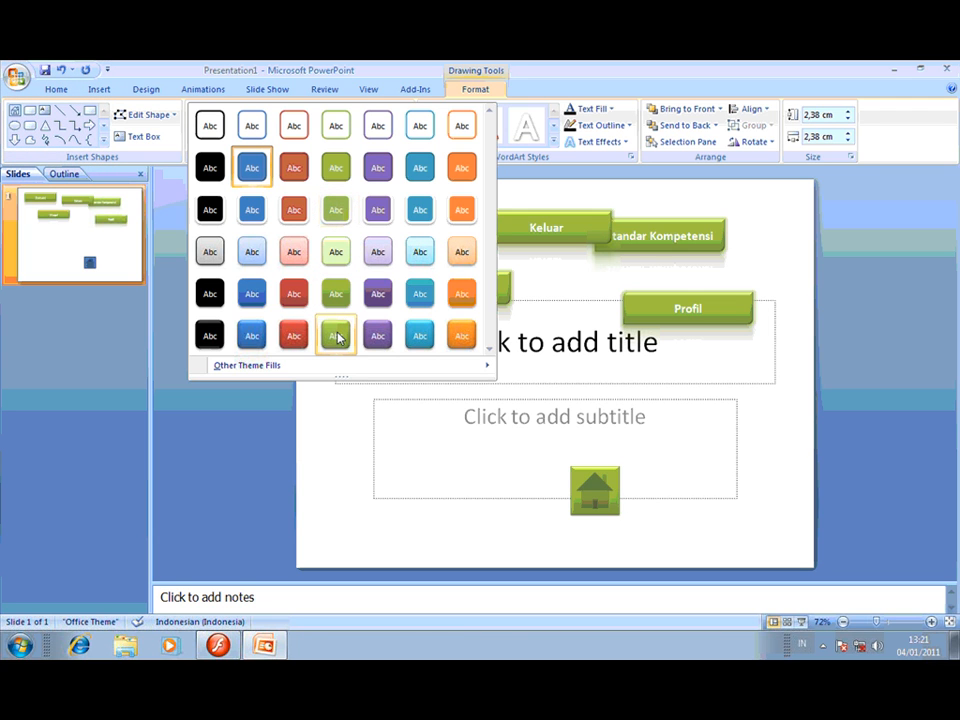
pyautogui.click(336, 216)
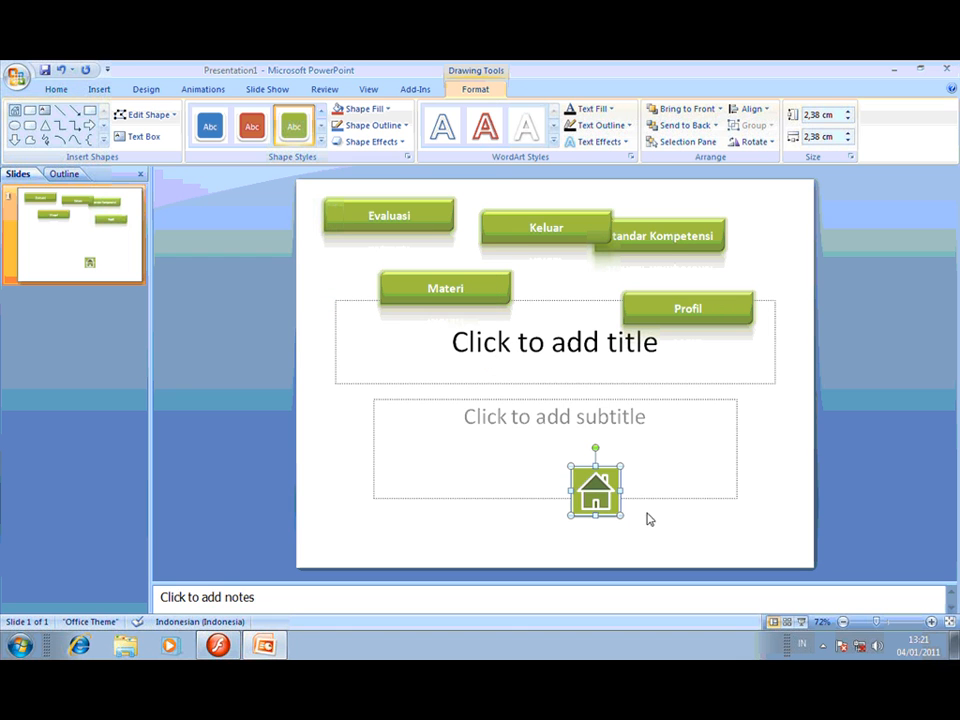
# Copy the home button, switch to Flash, and paste it into the standar scene near the stage's upper-right corner.
pyautogui.rightClick(615, 473)
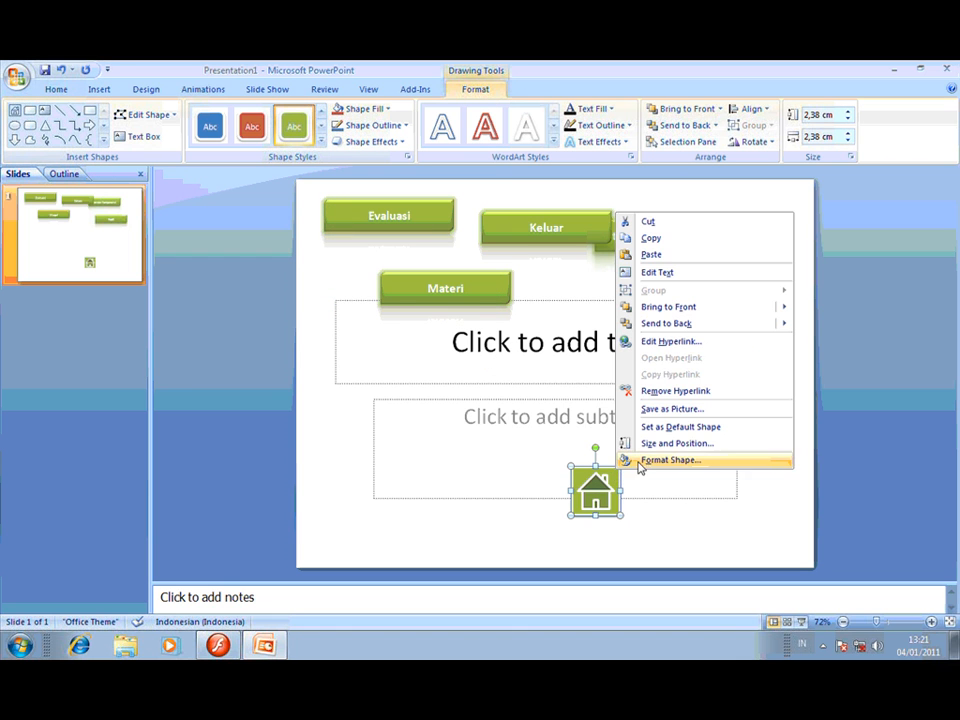
pyautogui.click(652, 238)
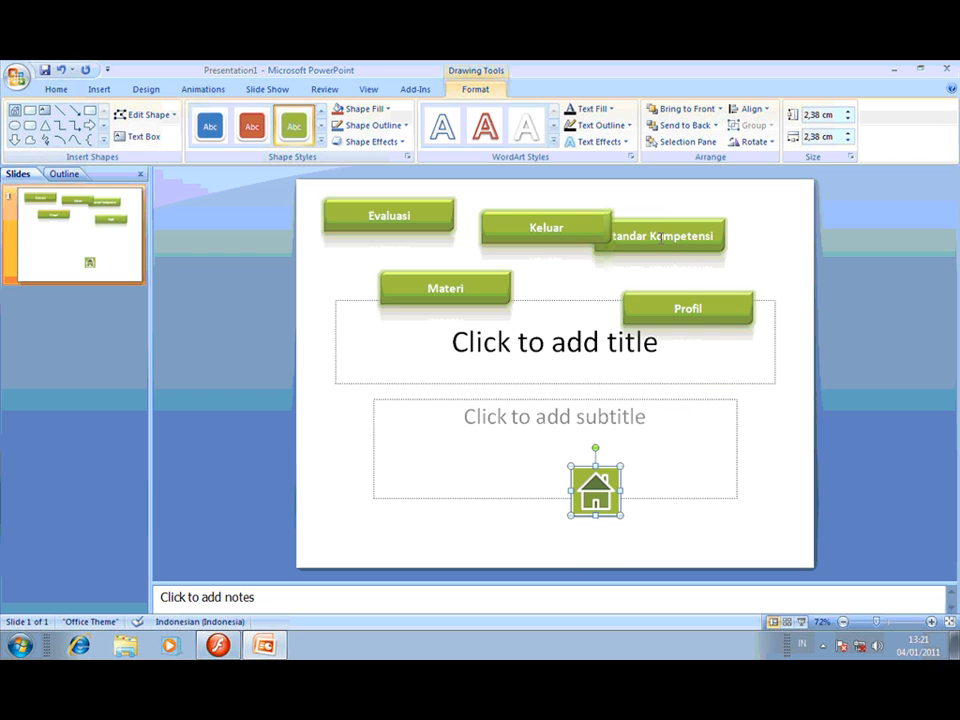
pyautogui.click(220, 646)
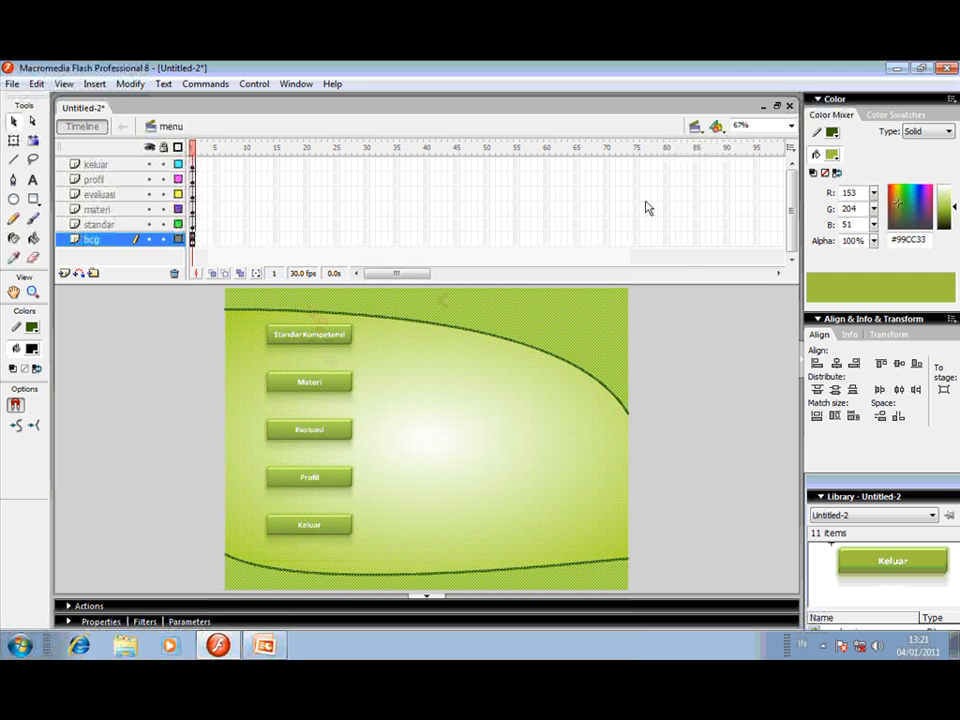
pyautogui.click(695, 126)
pyautogui.click(741, 180)
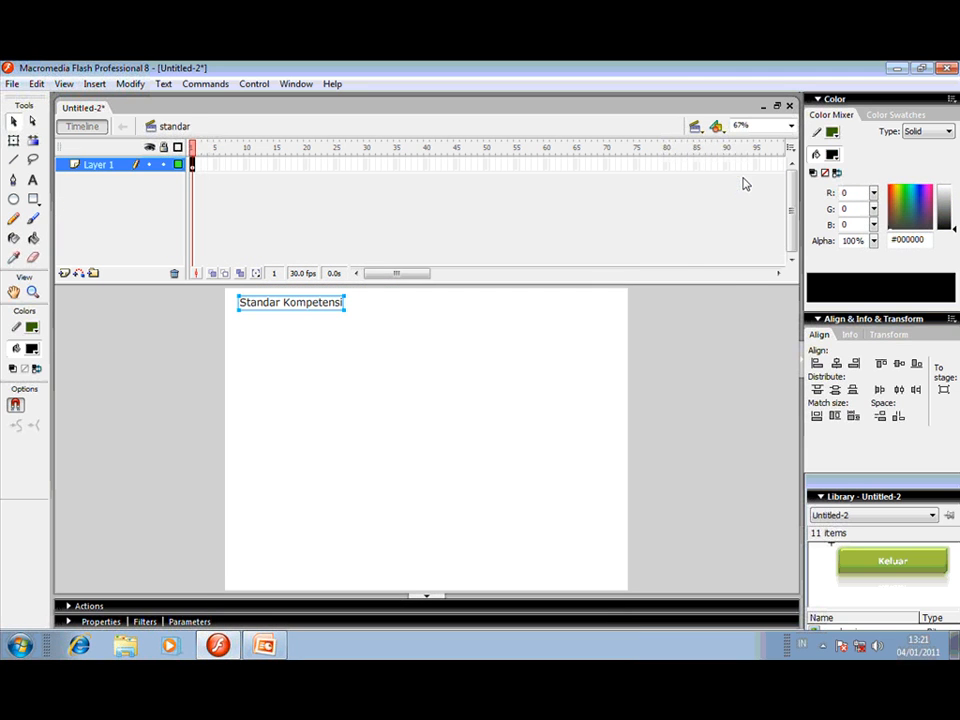
pyautogui.rightClick(693, 303)
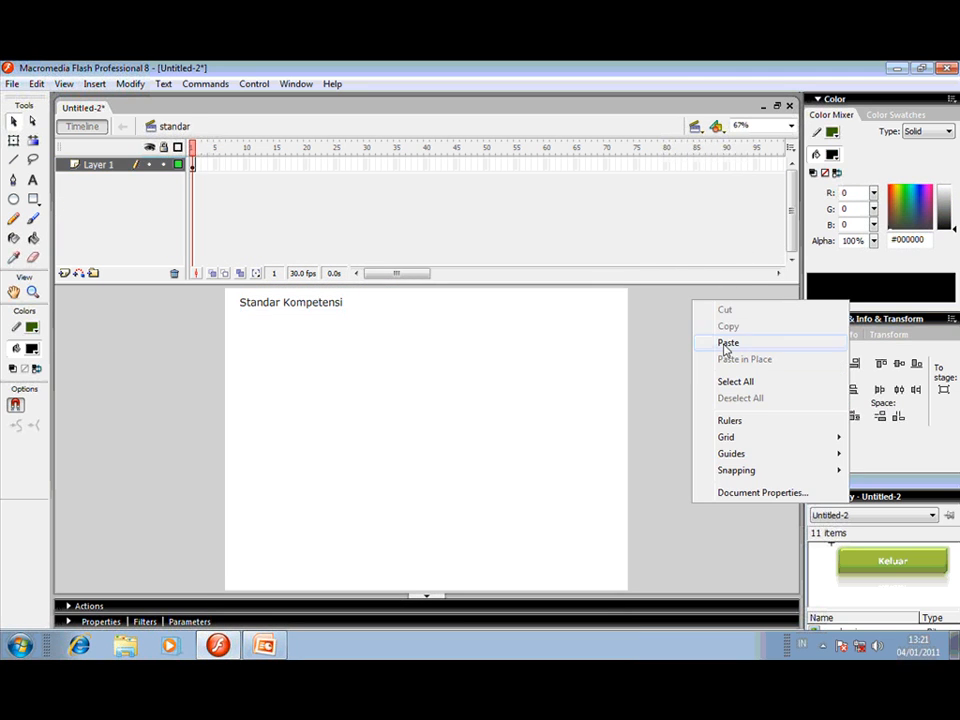
pyautogui.click(727, 343)
pyautogui.moveTo(293, 343); pyautogui.dragTo(599, 335)
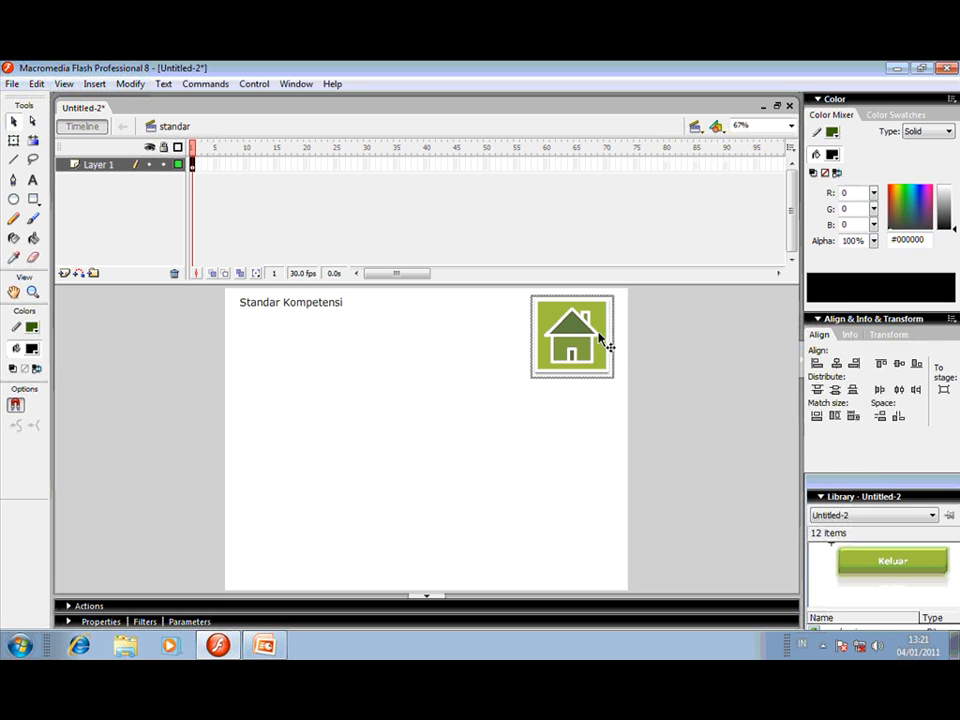
# Scale the pasted home picture down to about a third of its size with Free Transform.
pyautogui.click(14, 140)
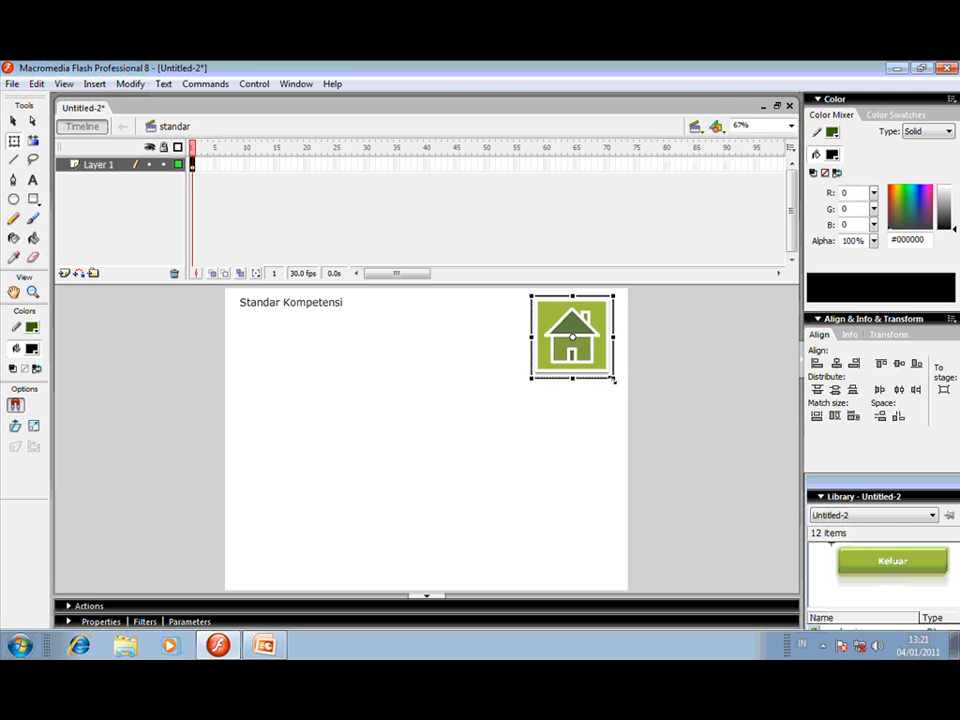
pyautogui.moveTo(613, 380); pyautogui.dragTo(588, 351)
pyautogui.click(636, 368)
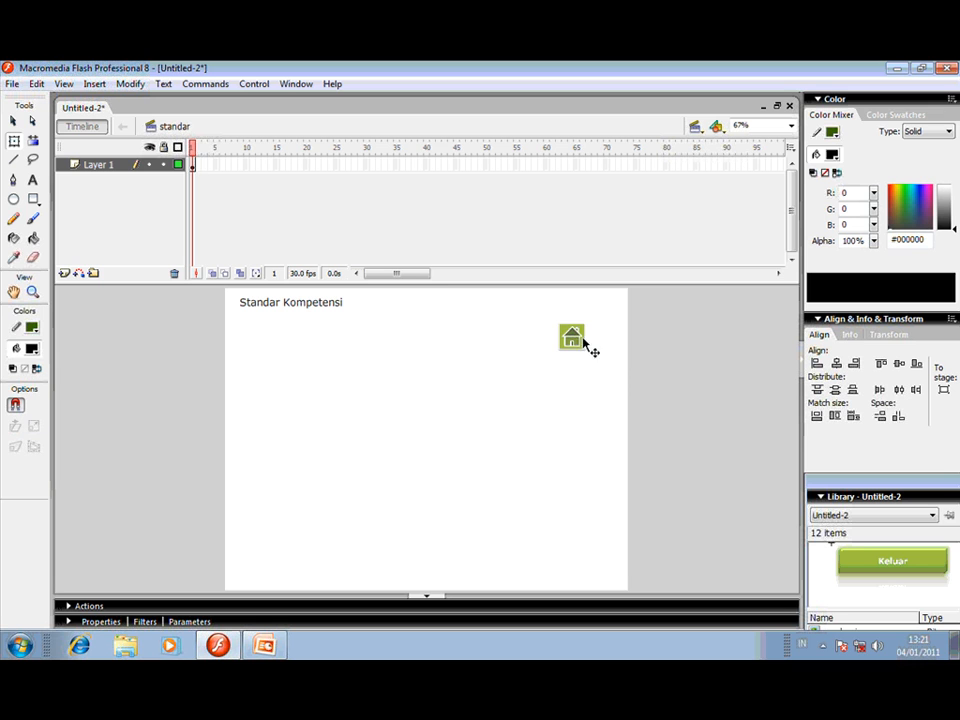
pyautogui.click(15, 120)
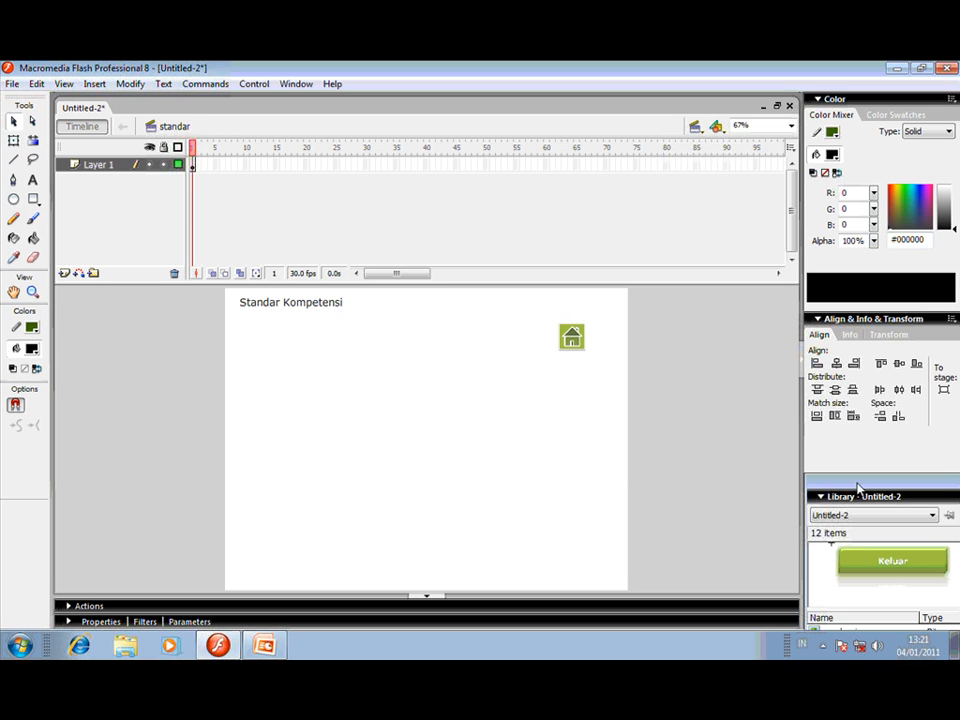
# Bring the library into full view and rename the flash0 bitmap as home.
pyautogui.moveTo(812, 496); pyautogui.dragTo(820, 321)
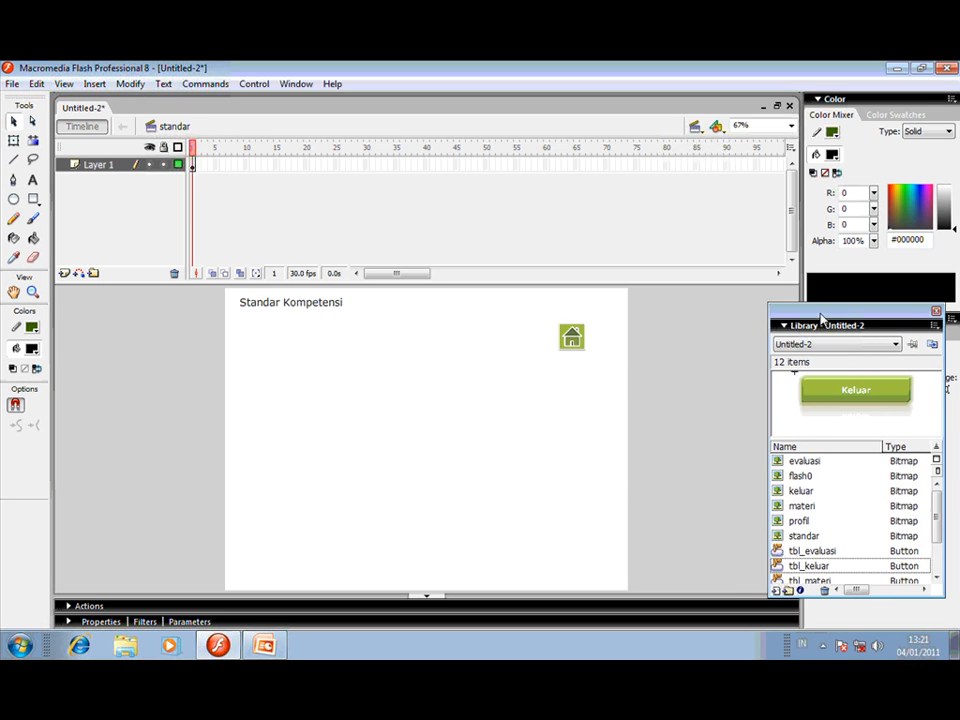
pyautogui.click(800, 475)
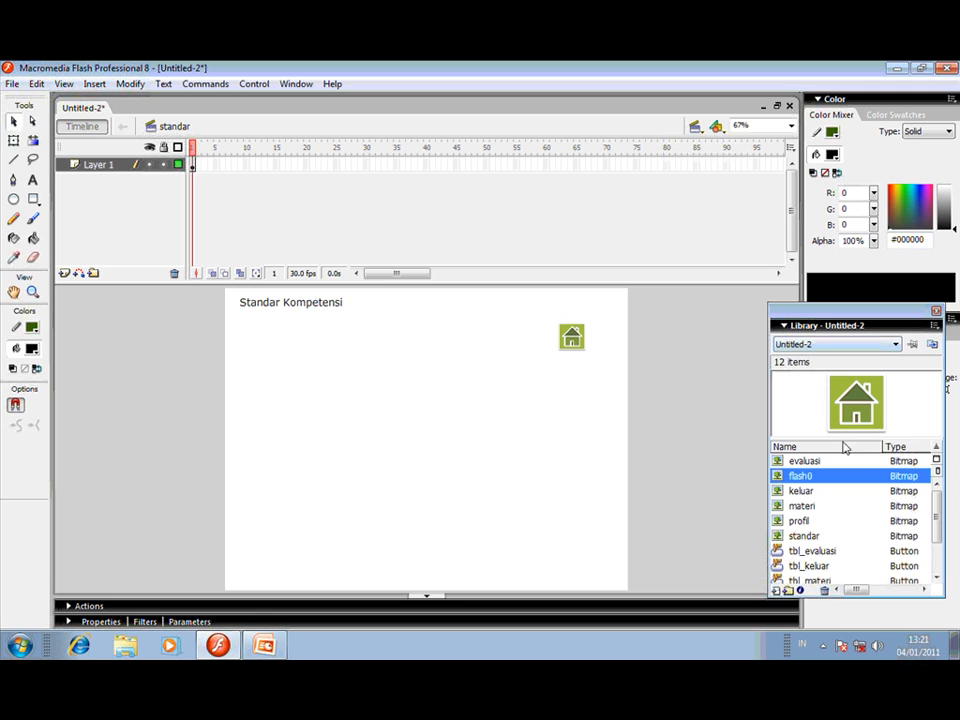
pyautogui.doubleClick(801, 476)
pyautogui.write('h')
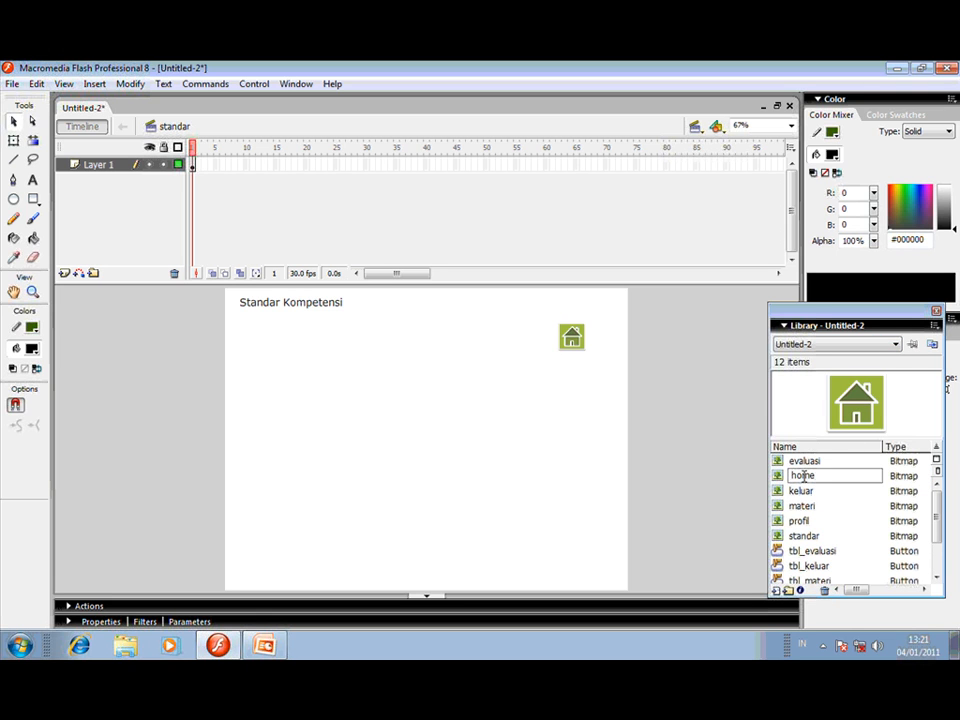
pyautogui.write('ome')
pyautogui.press('Return')
# Move the home picture into the stage's upper-right corner and convert it to a button symbol named tbl_home.
pyautogui.moveTo(803, 476); pyautogui.dragTo(736, 388)
pyautogui.moveTo(574, 339); pyautogui.dragTo(608, 316)
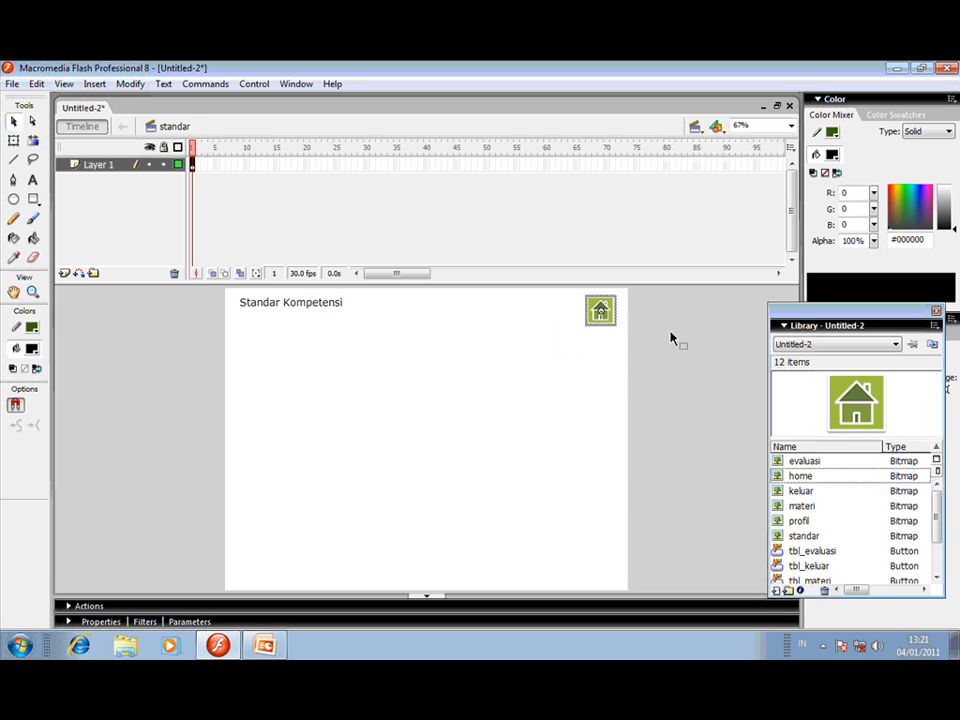
pyautogui.rightClick(612, 318)
pyautogui.click(671, 529)
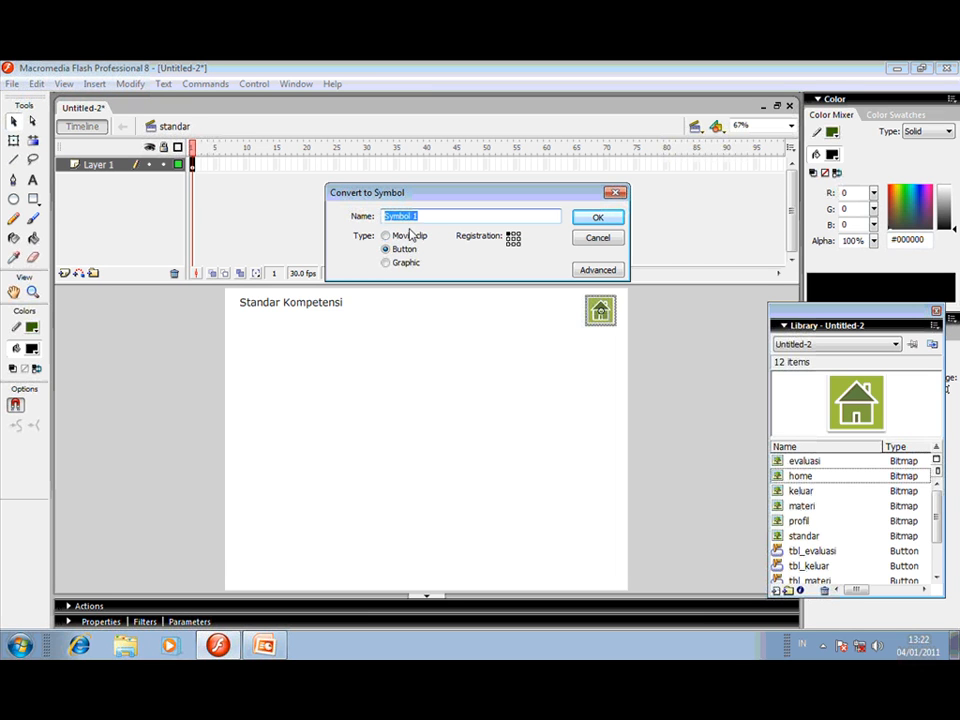
pyautogui.write('tbl_home')
pyautogui.click(605, 217)
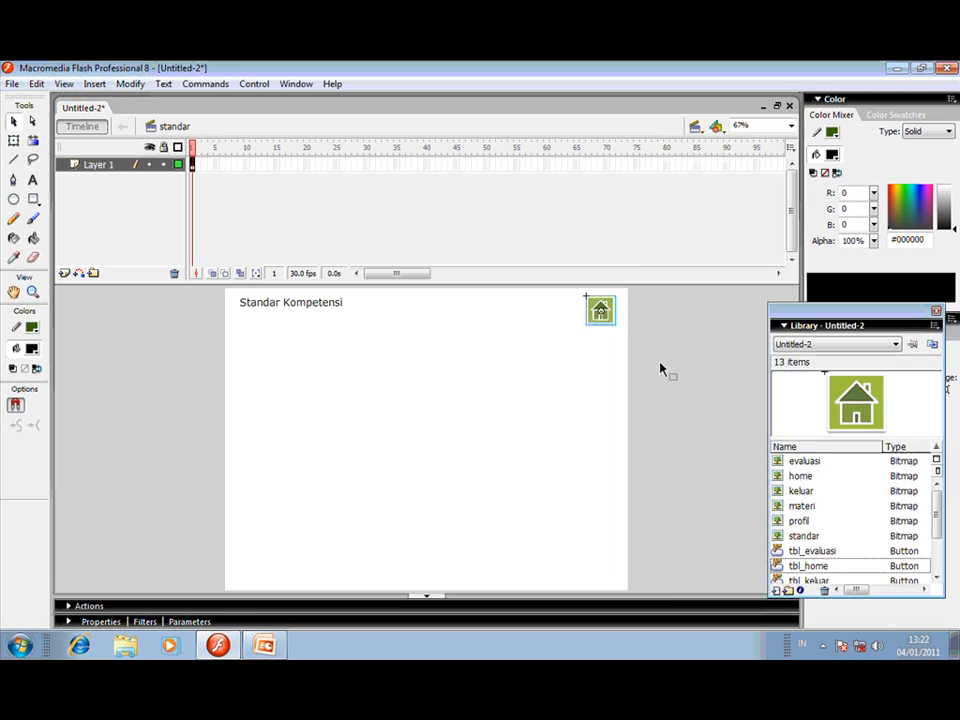
pyautogui.click(658, 368)
# Open the script of the home button in the standar scene and add an on (release) handler.
pyautogui.rightClick(604, 307)
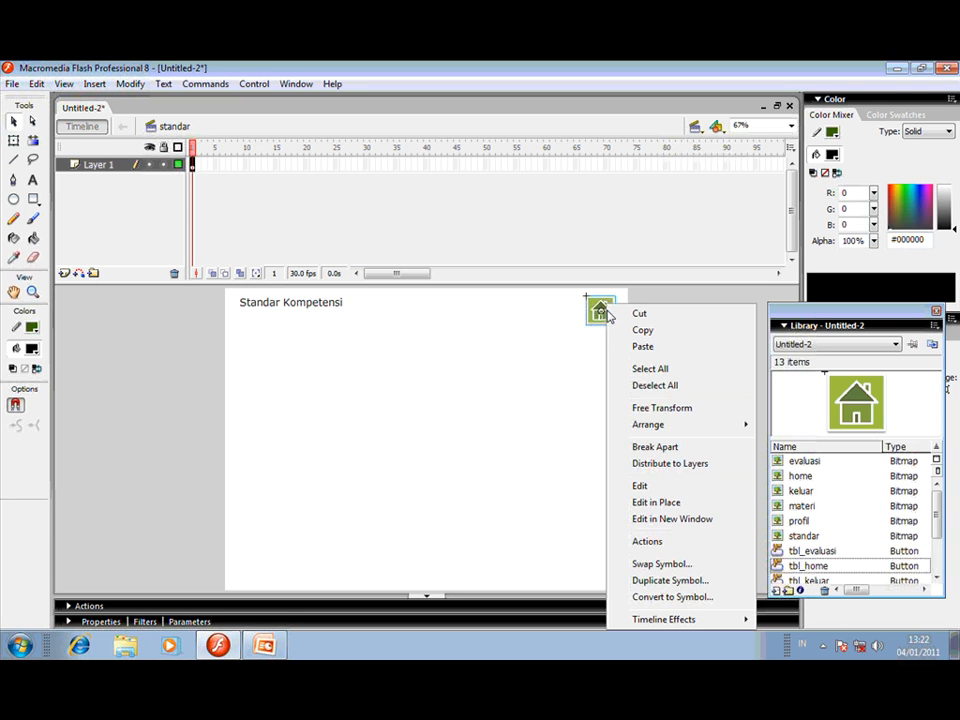
pyautogui.click(666, 546)
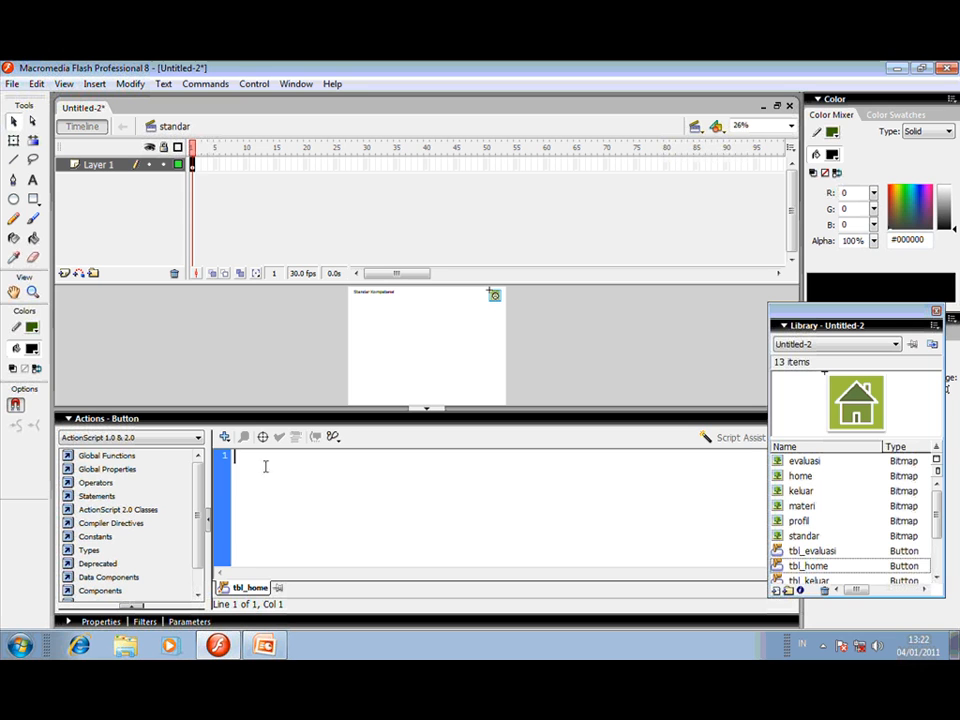
pyautogui.click(226, 440)
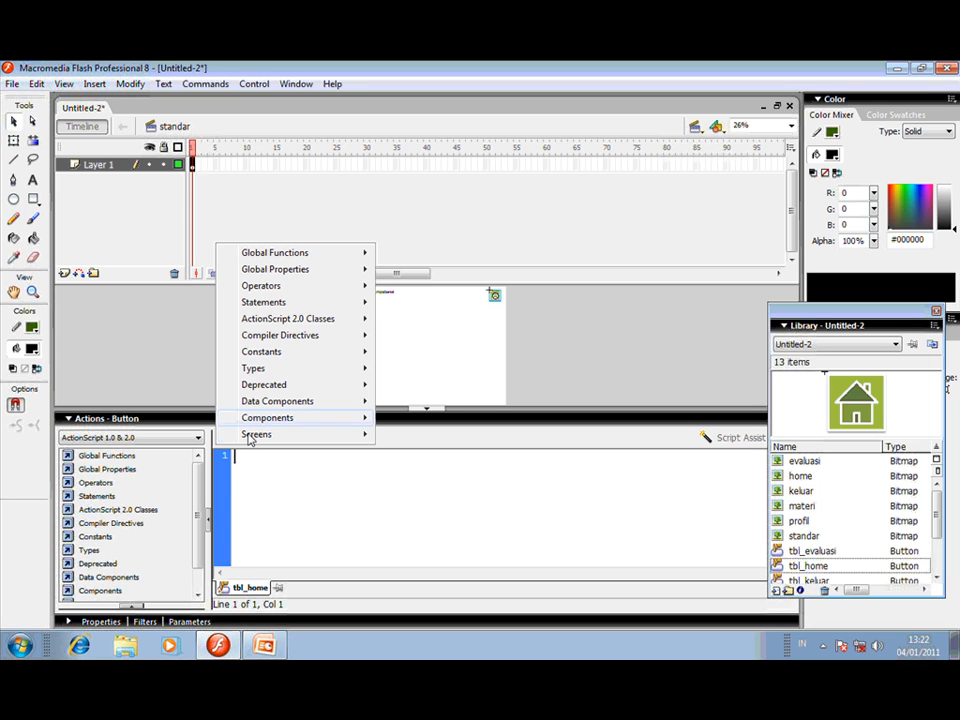
pyautogui.moveTo(274, 256)
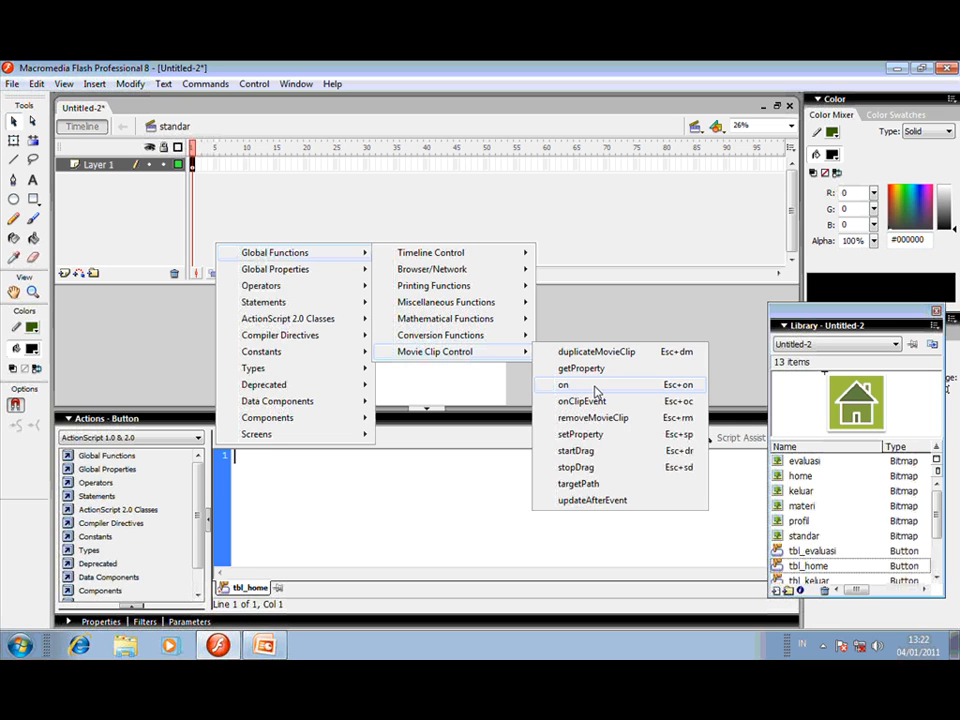
pyautogui.click(563, 385)
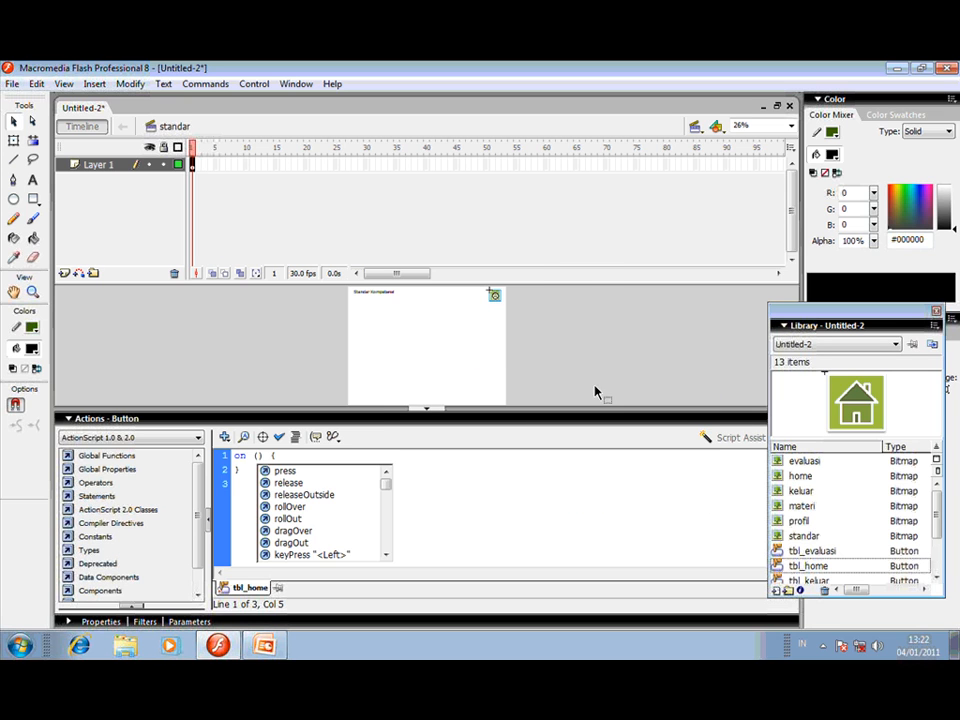
pyautogui.doubleClick(302, 484)
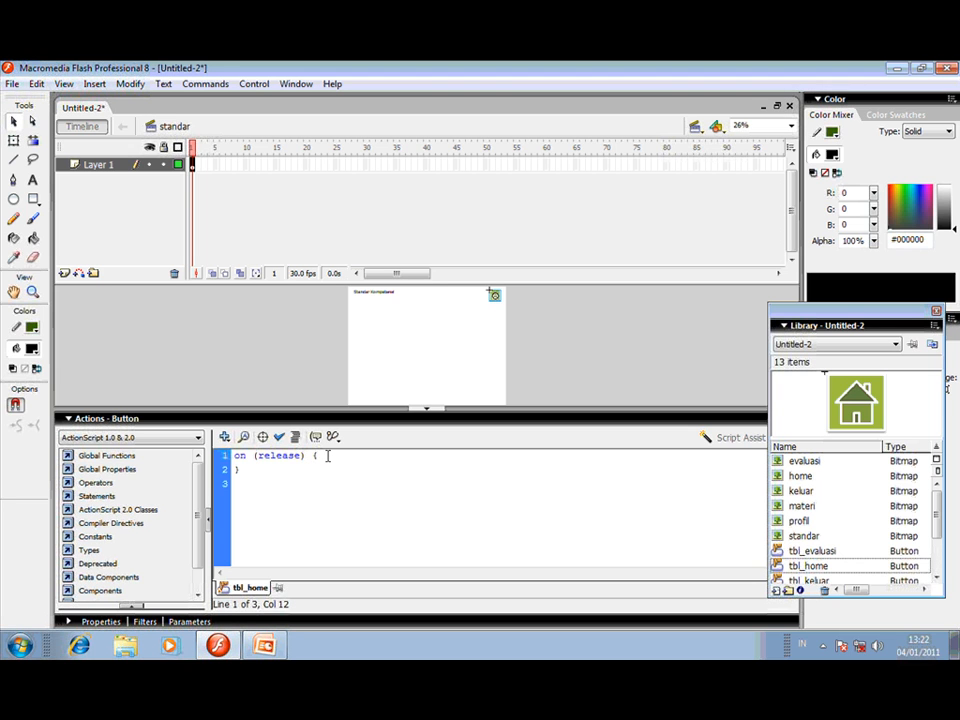
# Add a gotoAndStop("menu",1) call inside the home button's release handler.
pyautogui.click(224, 436)
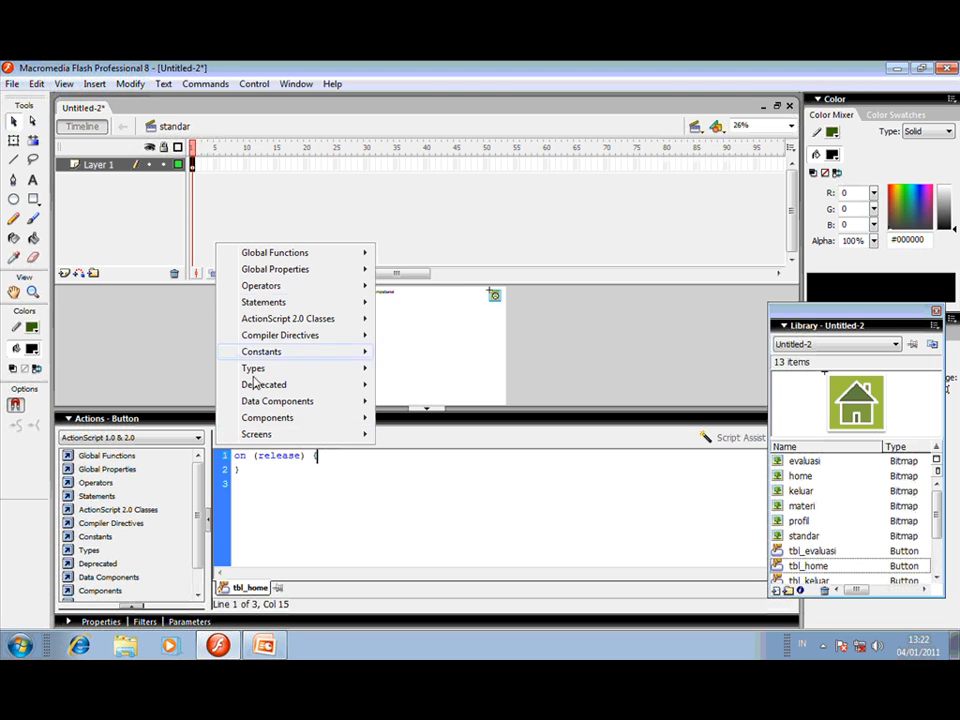
pyautogui.moveTo(300, 255)
pyautogui.moveTo(399, 258)
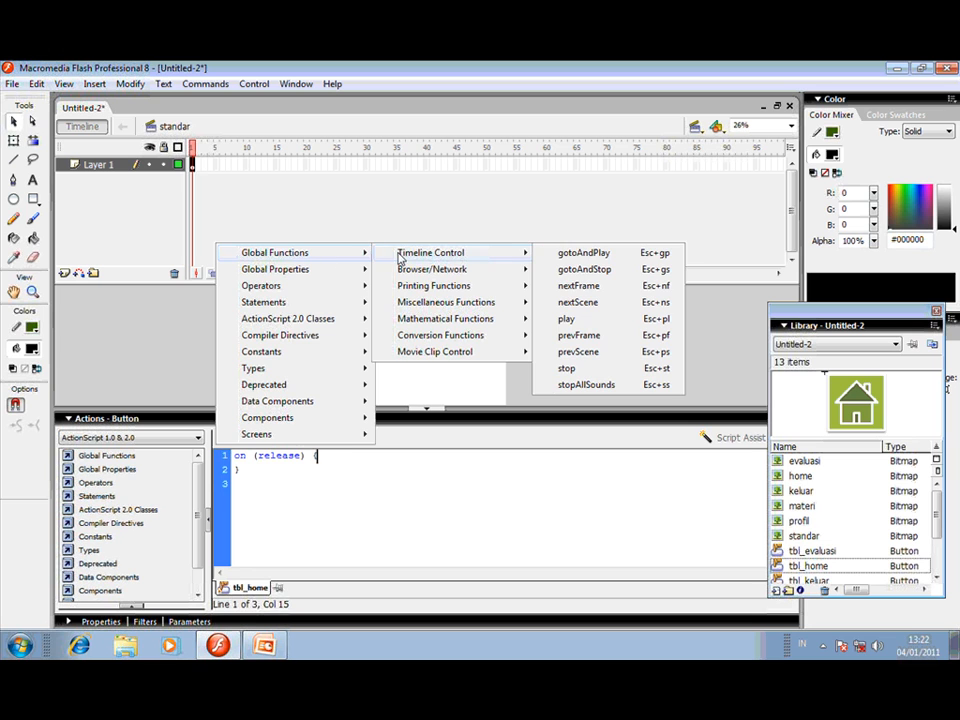
pyautogui.click(585, 270)
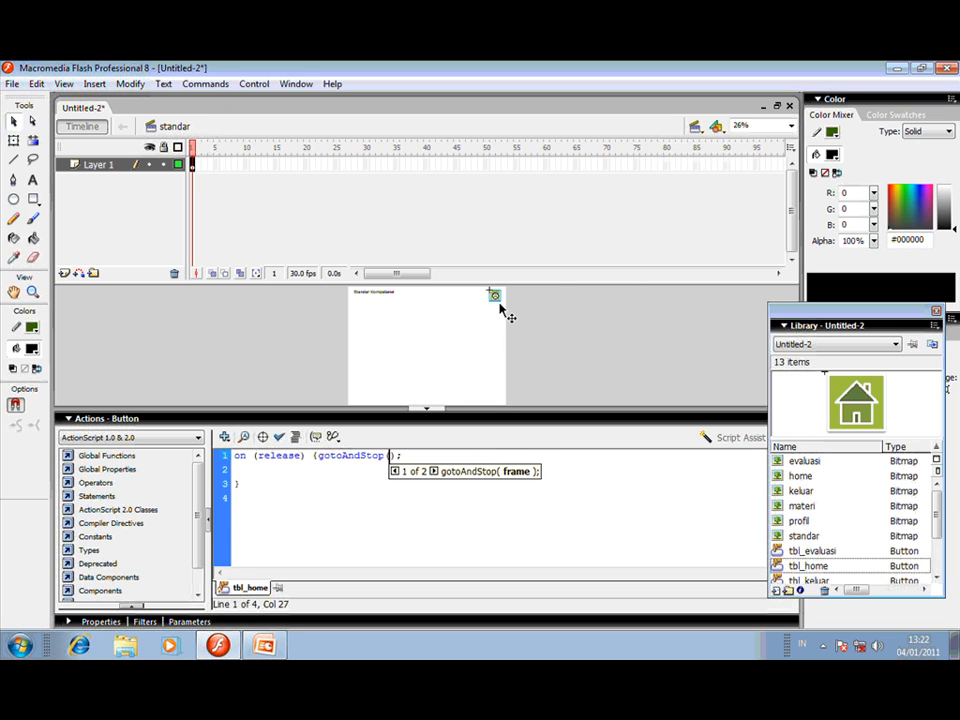
pyautogui.click(695, 127)
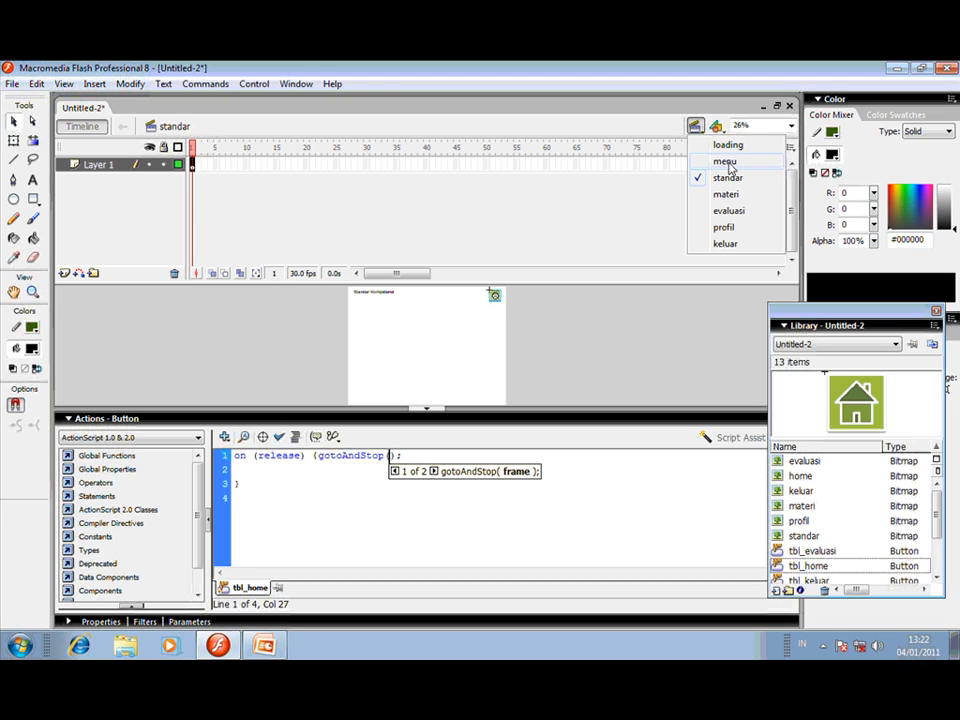
pyautogui.click(396, 458)
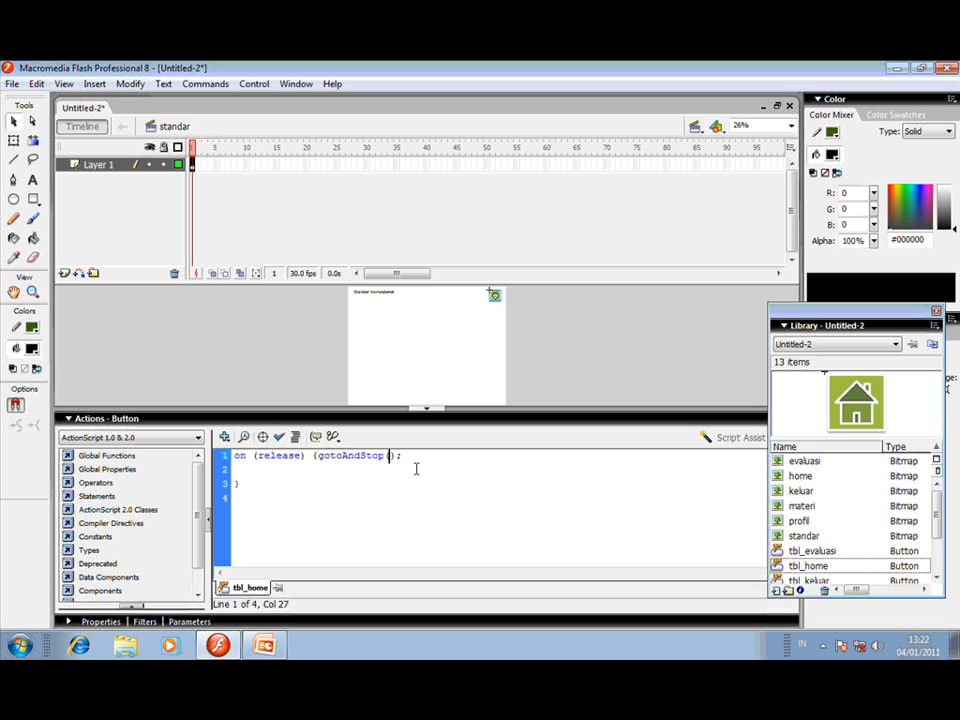
pyautogui.write('"mer')
pyautogui.write('u')
pyautogui.write('"')
pyautogui.write(',')
pyautogui.write('1')
# Auto-format the home button's script and check its syntax, closing the check message.
pyautogui.click(295, 440)
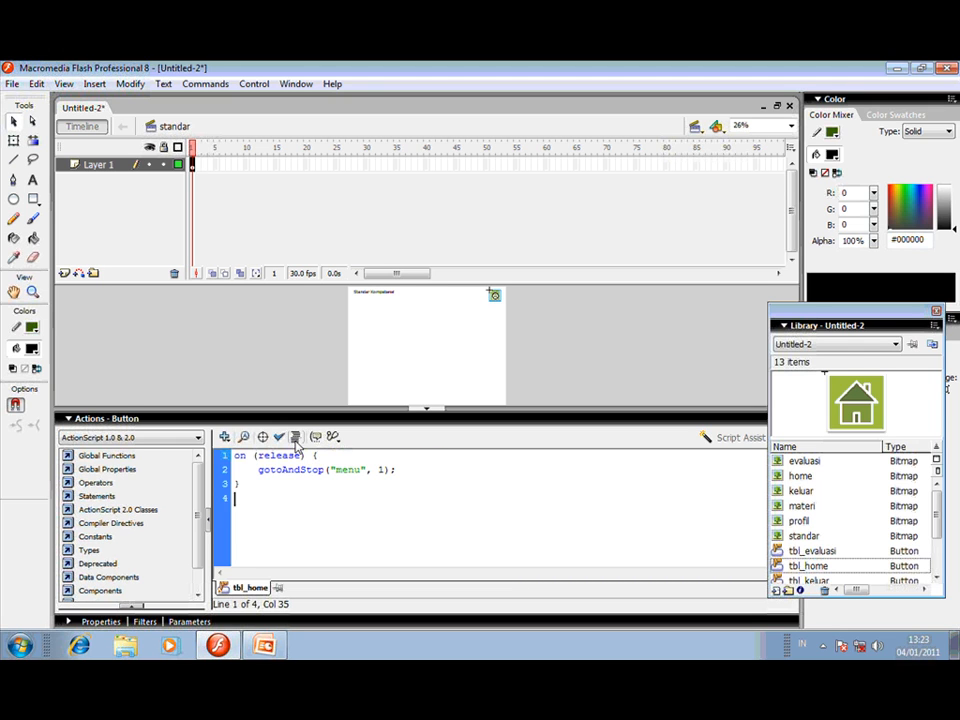
pyautogui.click(282, 441)
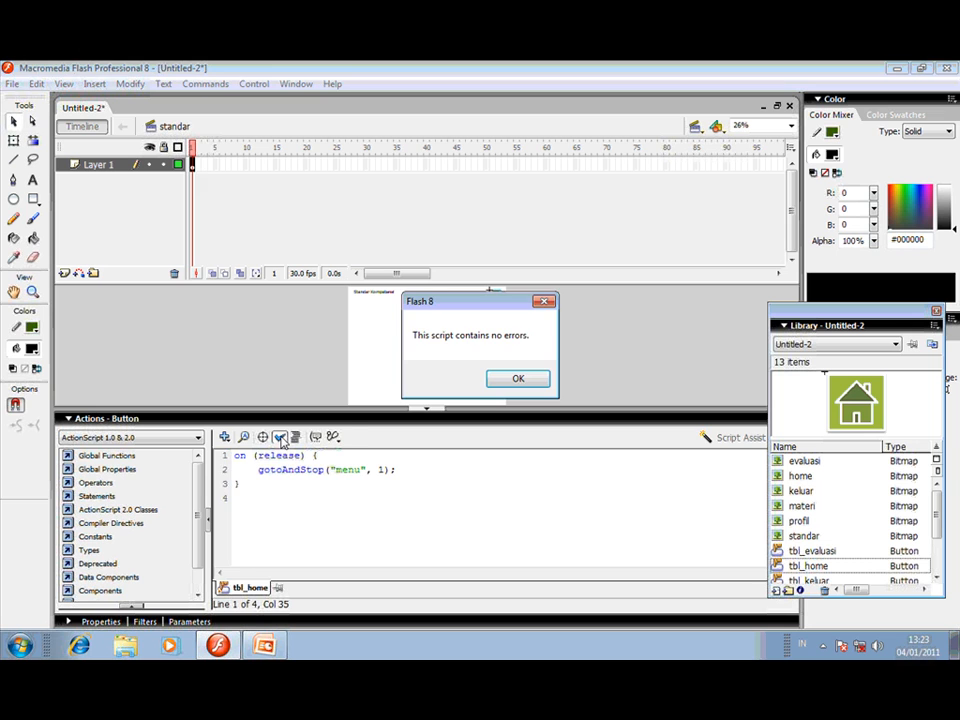
pyautogui.click(515, 379)
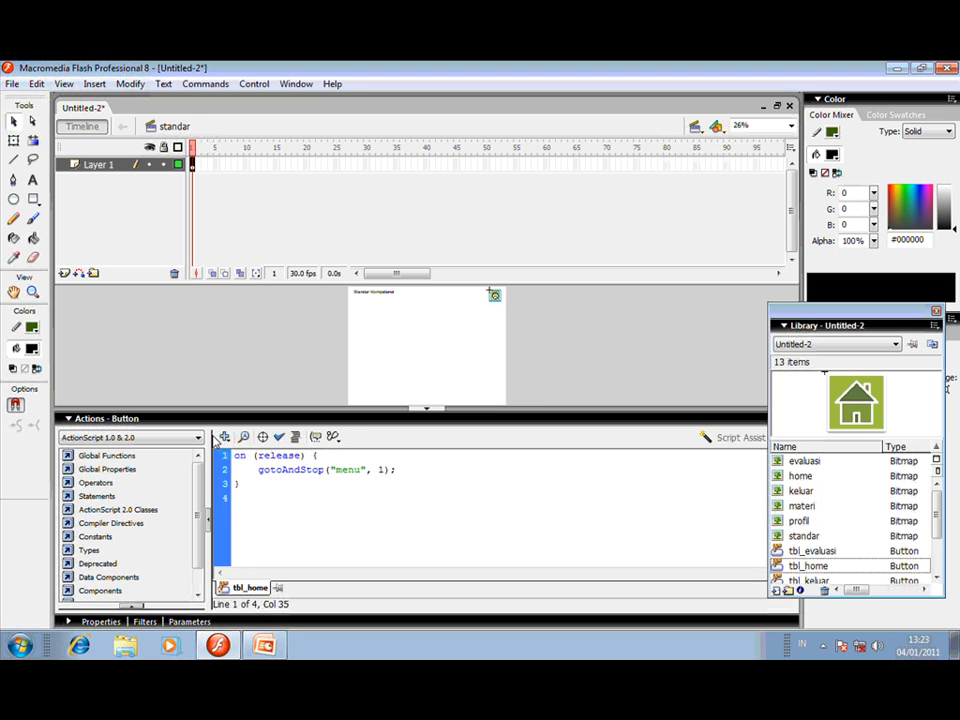
# Copy the home button from the standar scene and paste it in place in the materi scene.
pyautogui.click(126, 422)
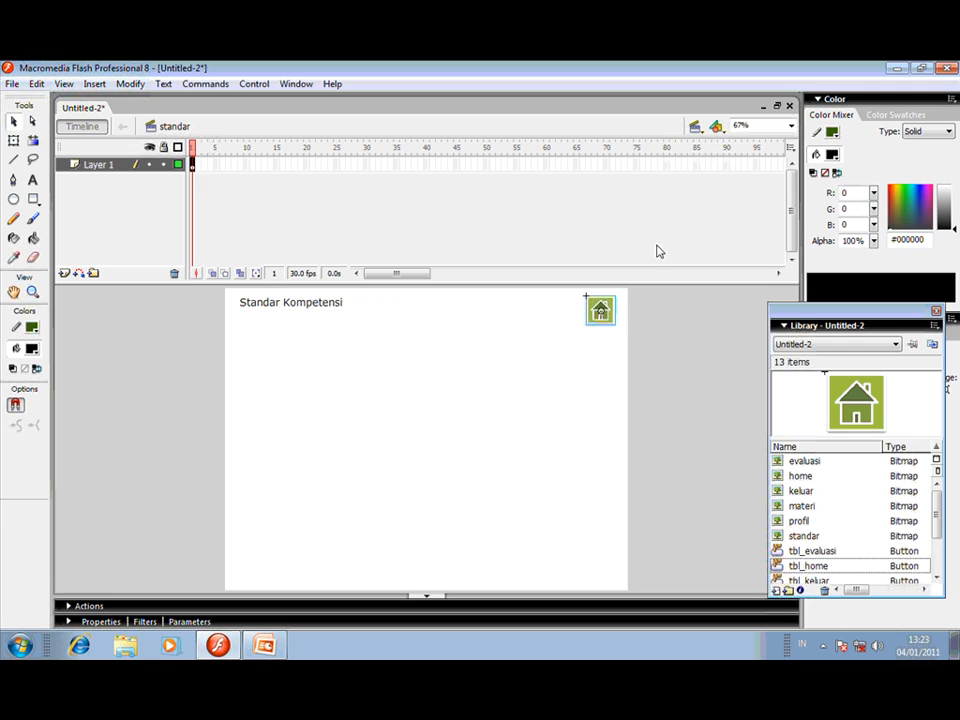
pyautogui.click(695, 126)
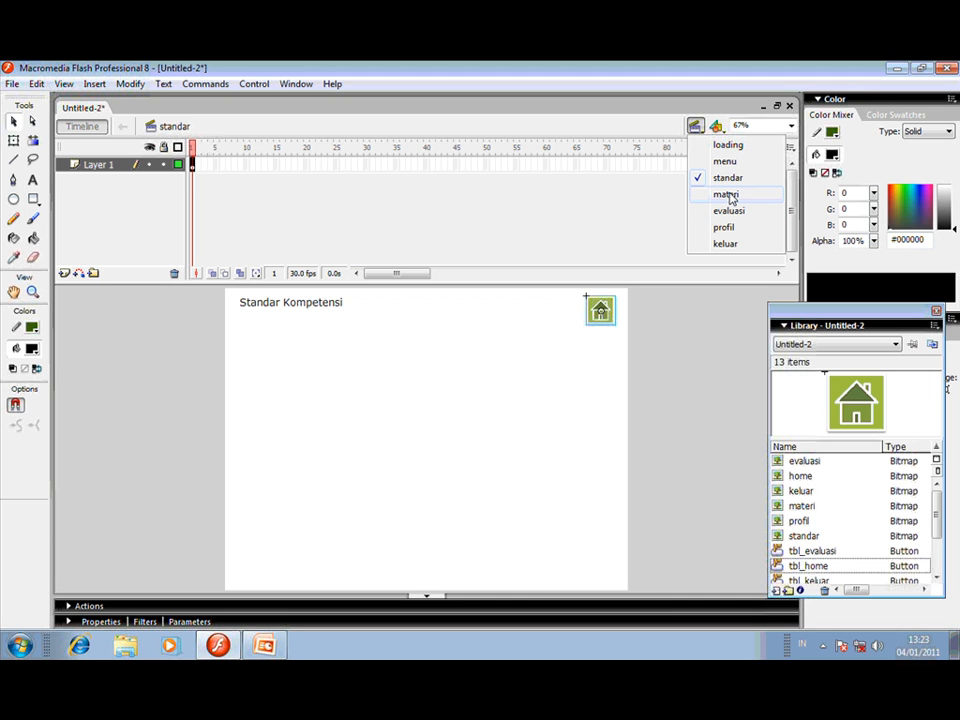
pyautogui.rightClick(603, 306)
pyautogui.click(640, 330)
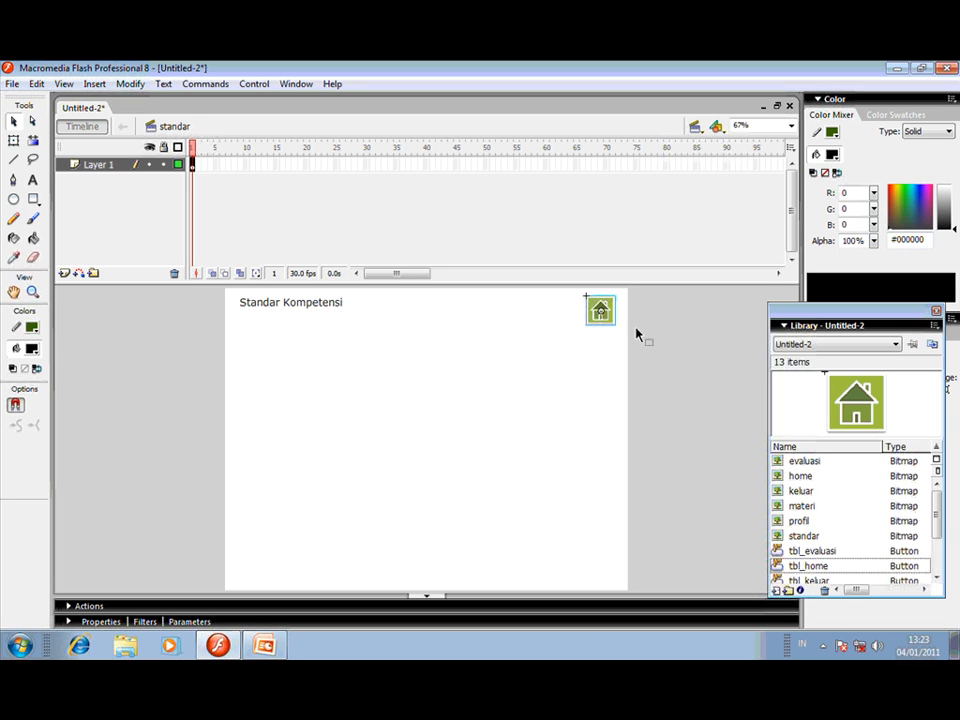
pyautogui.click(695, 126)
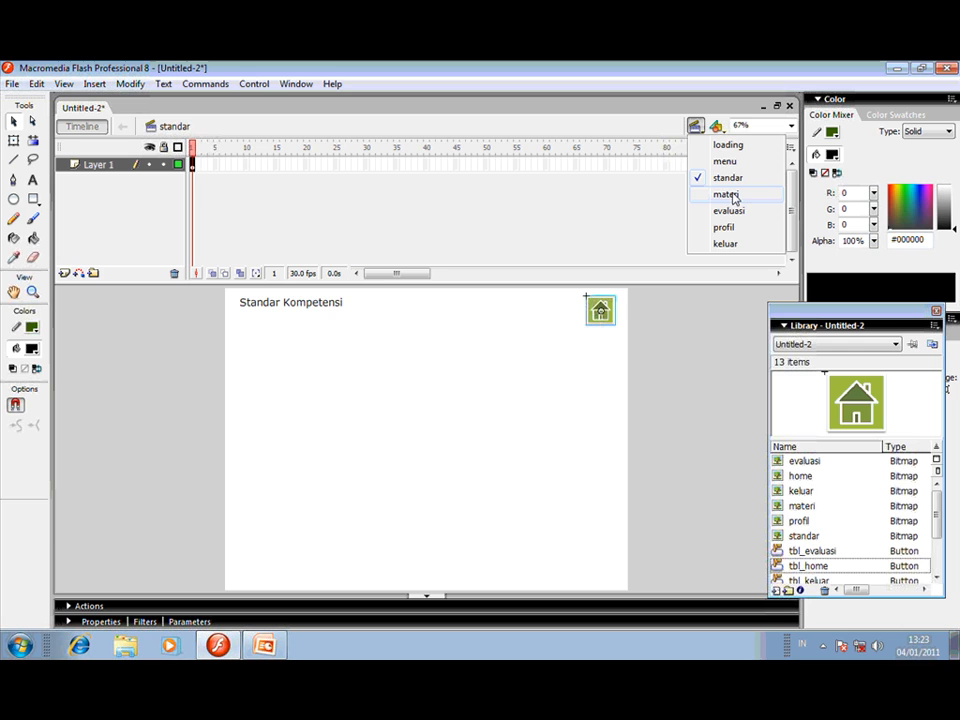
pyautogui.click(728, 194)
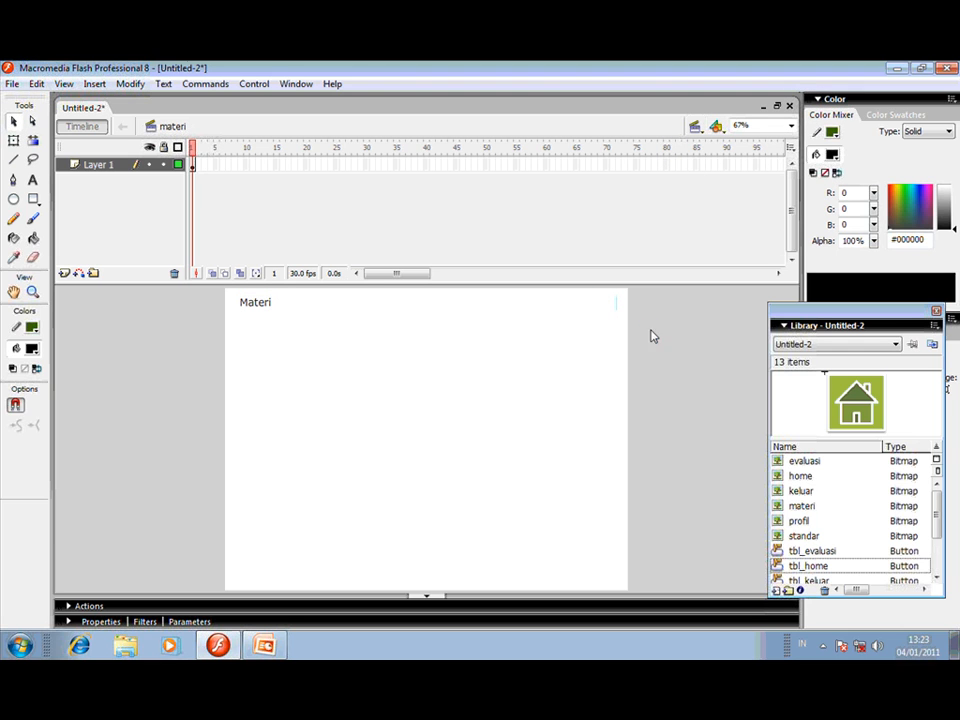
pyautogui.rightClick(651, 334)
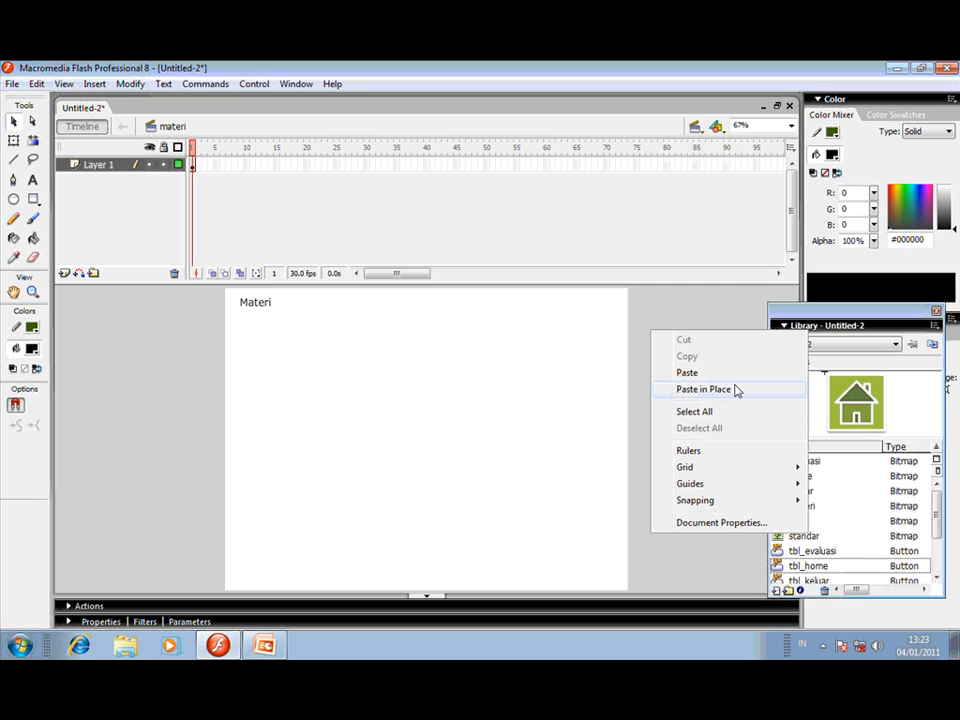
pyautogui.click(705, 389)
# Paste the home button in place in the evaluasi and profil scenes.
pyautogui.click(695, 126)
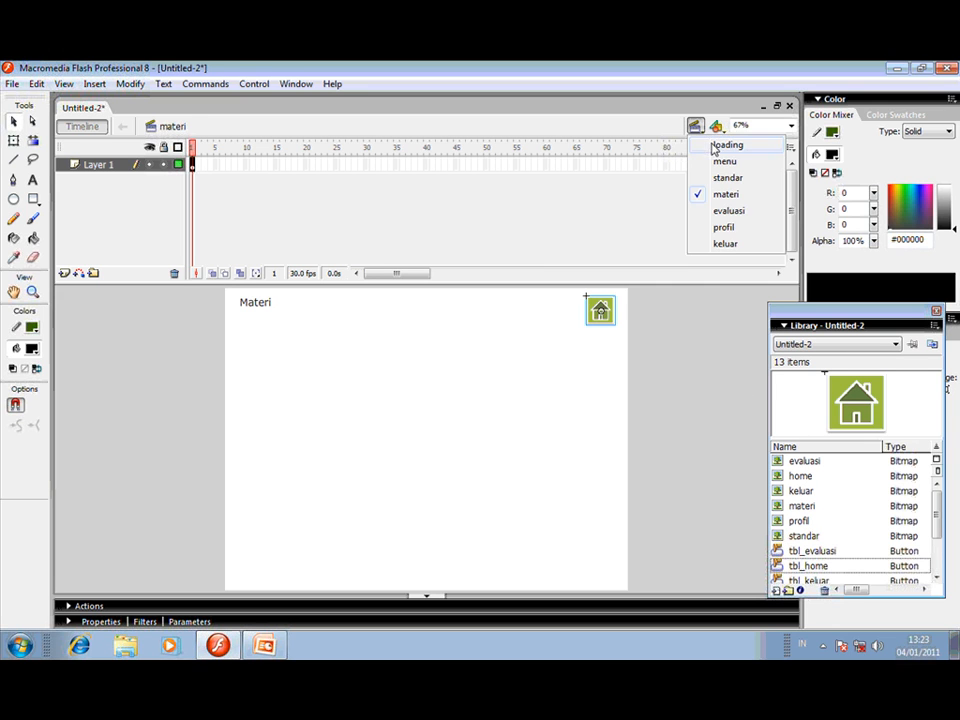
pyautogui.click(729, 211)
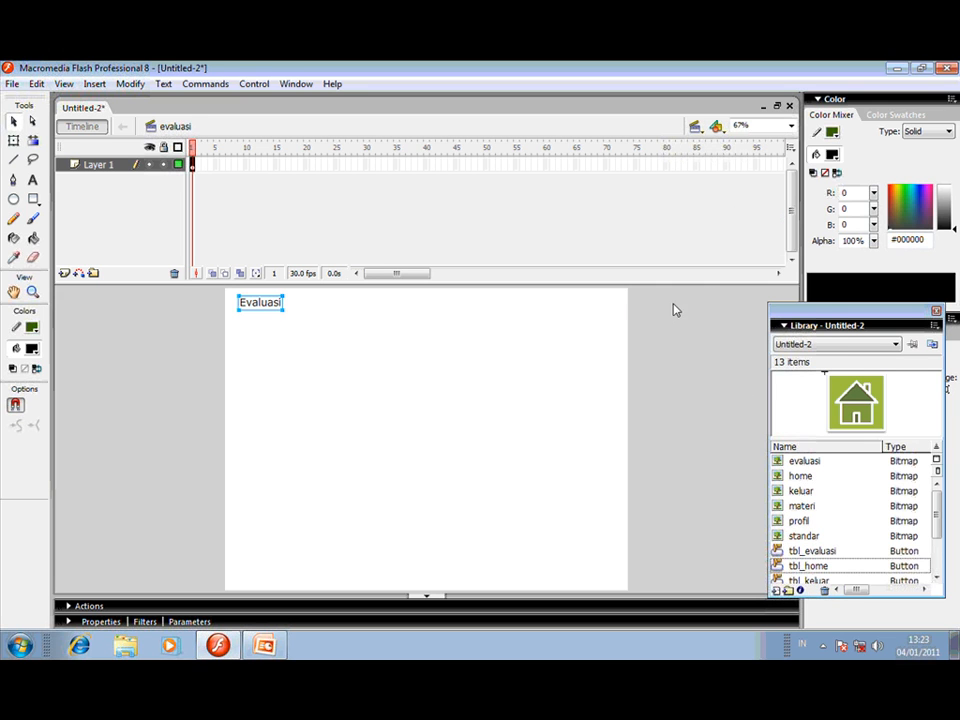
pyautogui.rightClick(675, 306)
pyautogui.click(726, 364)
pyautogui.click(695, 126)
pyautogui.click(725, 227)
pyautogui.rightClick(675, 306)
pyautogui.click(726, 364)
# Switch to the keluar scene and test the movie, trying the Standar Kompetensi, Materi, Evaluasi and Keluar menu buttons and the home button.
pyautogui.click(695, 126)
pyautogui.click(724, 245)
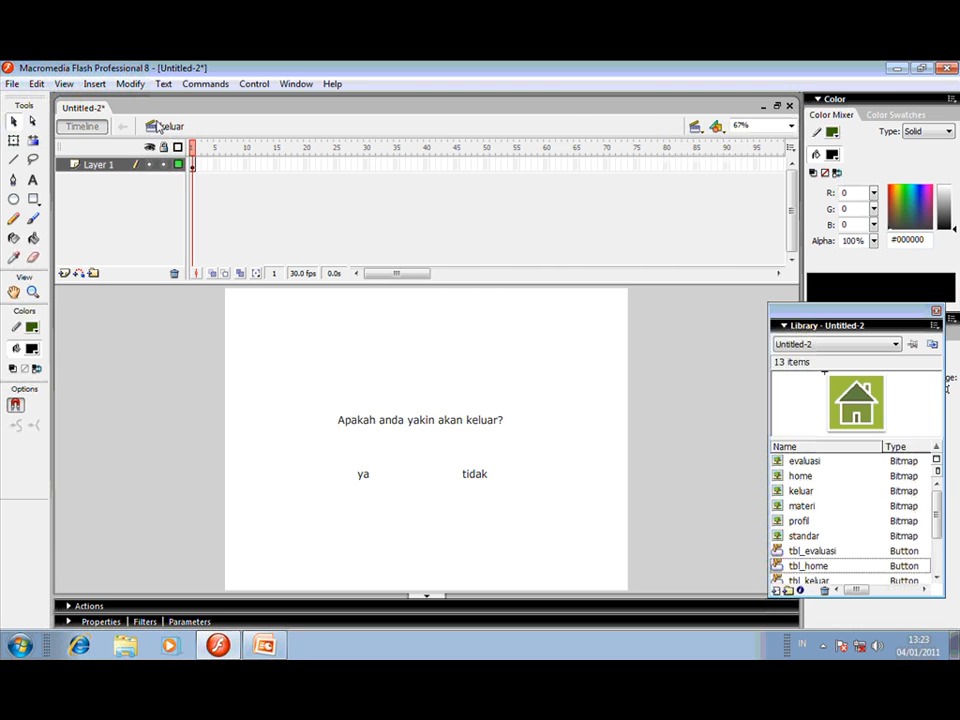
pyautogui.click(255, 84)
pyautogui.click(275, 196)
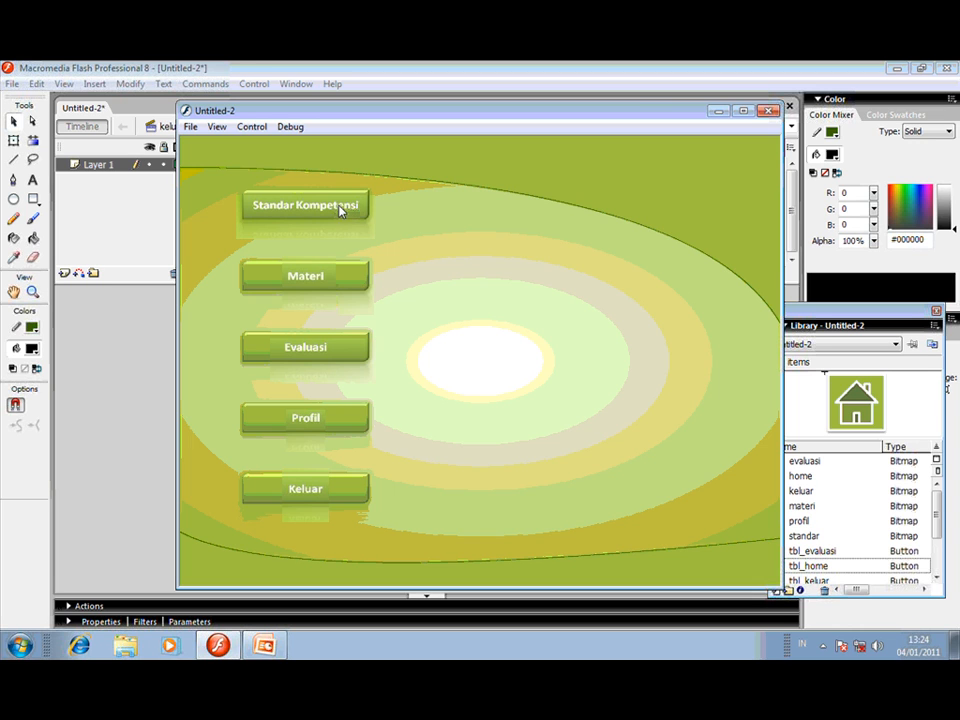
pyautogui.click(338, 206)
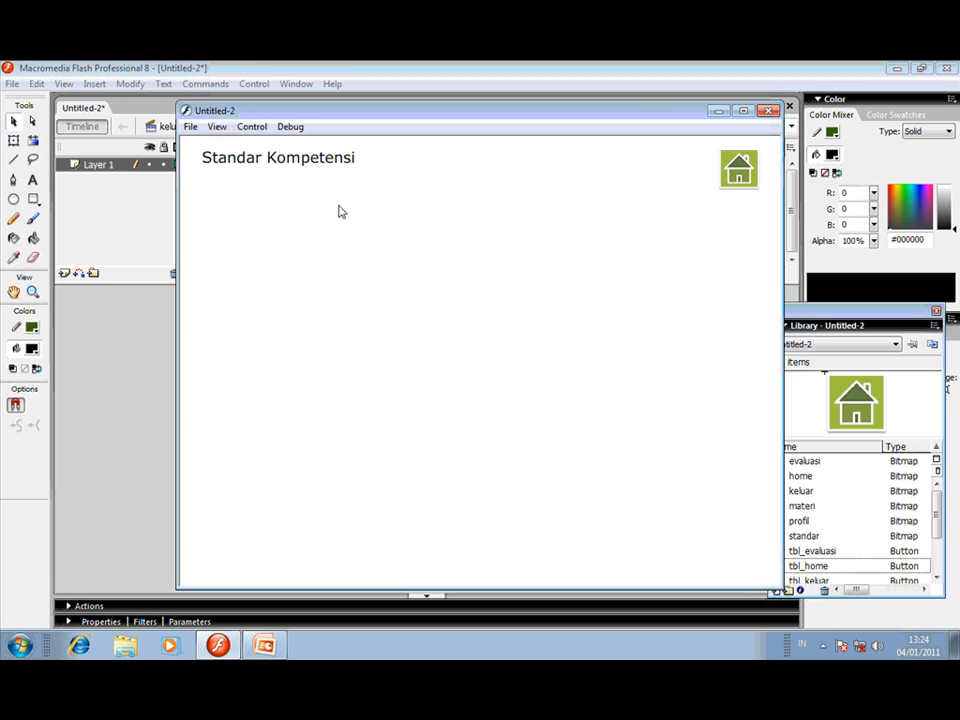
pyautogui.click(743, 178)
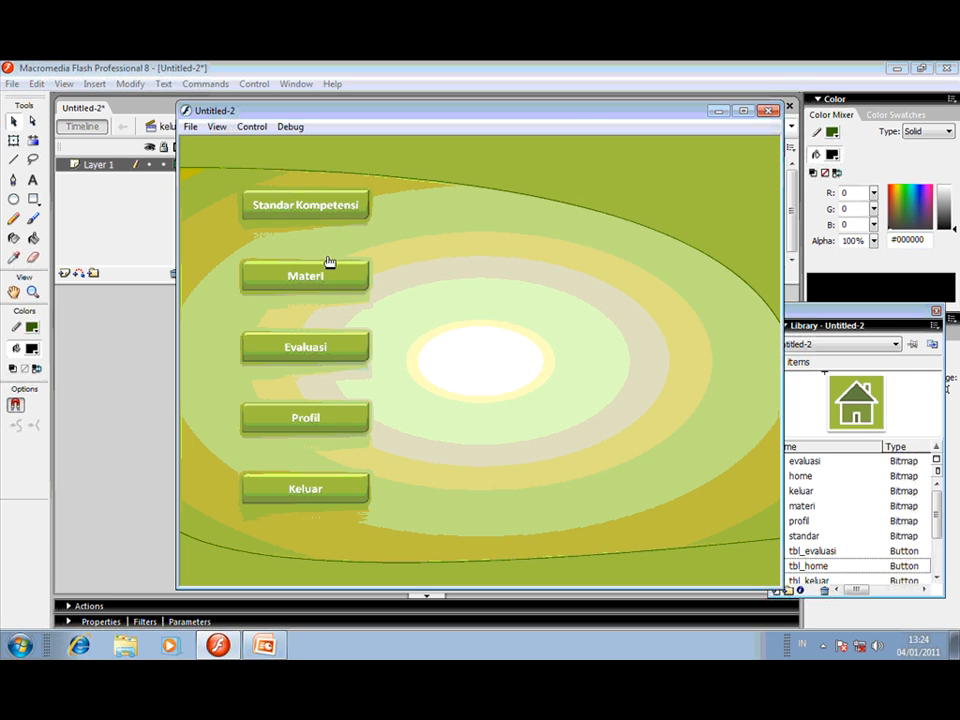
pyautogui.click(310, 284)
pyautogui.click(739, 169)
pyautogui.click(378, 413)
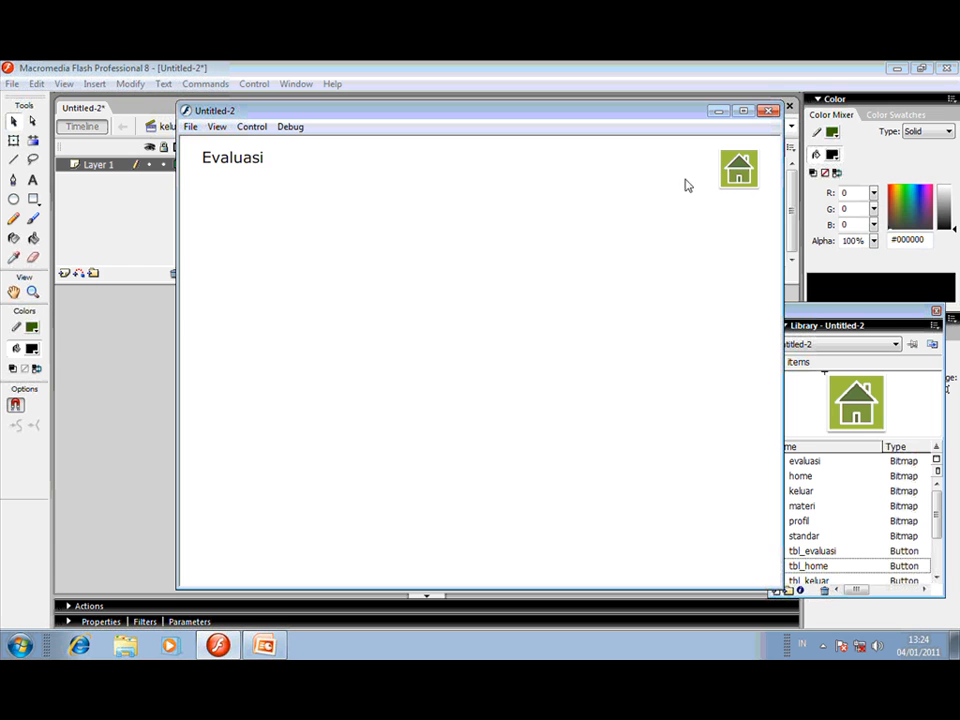
pyautogui.click(739, 171)
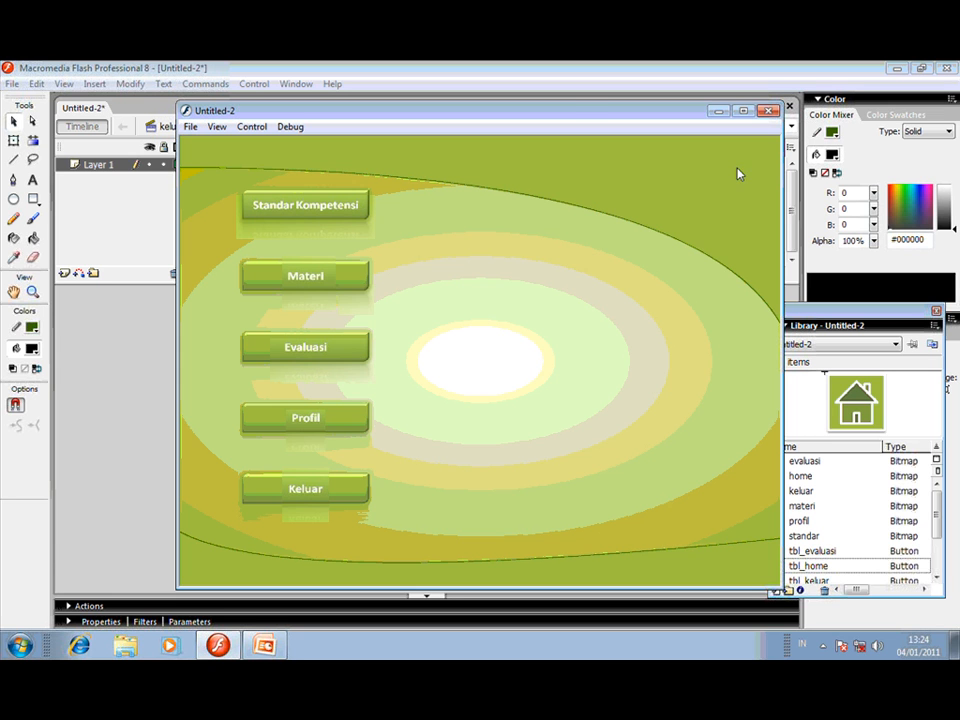
pyautogui.click(311, 490)
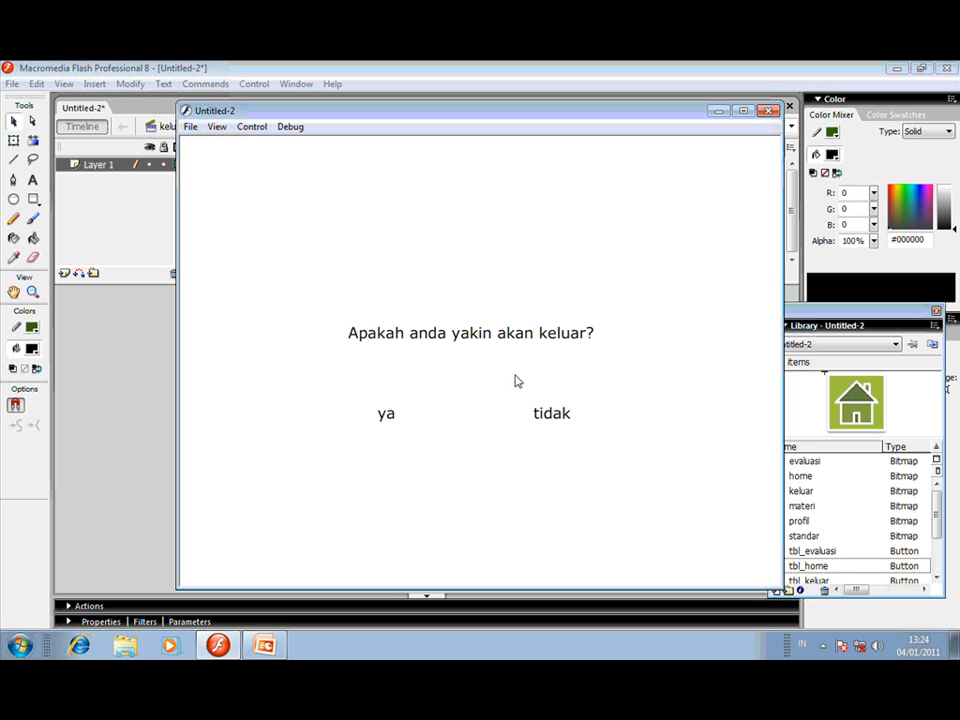
pyautogui.click(768, 110)
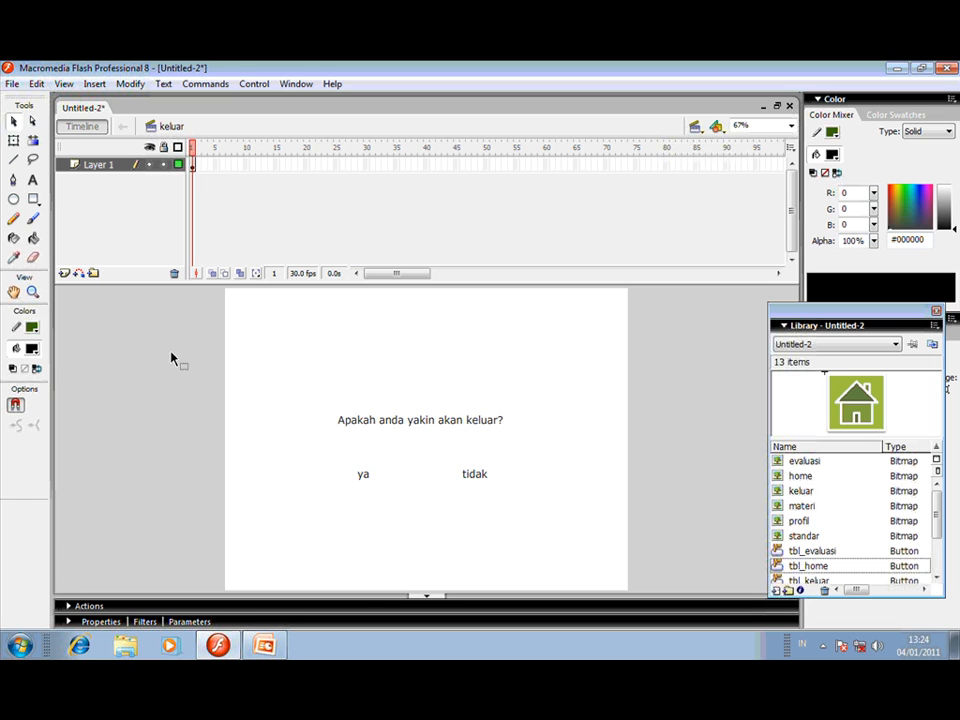
# Convert the text "ya" in the keluar scene to a button symbol named tbl_ya.
pyautogui.rightClick(365, 481)
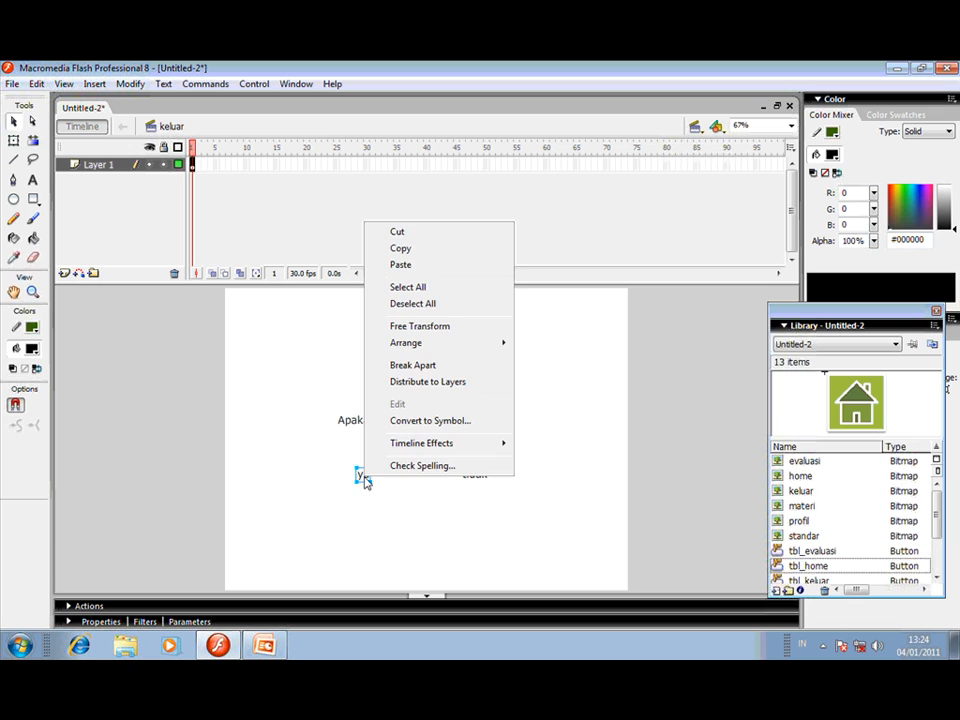
pyautogui.click(420, 421)
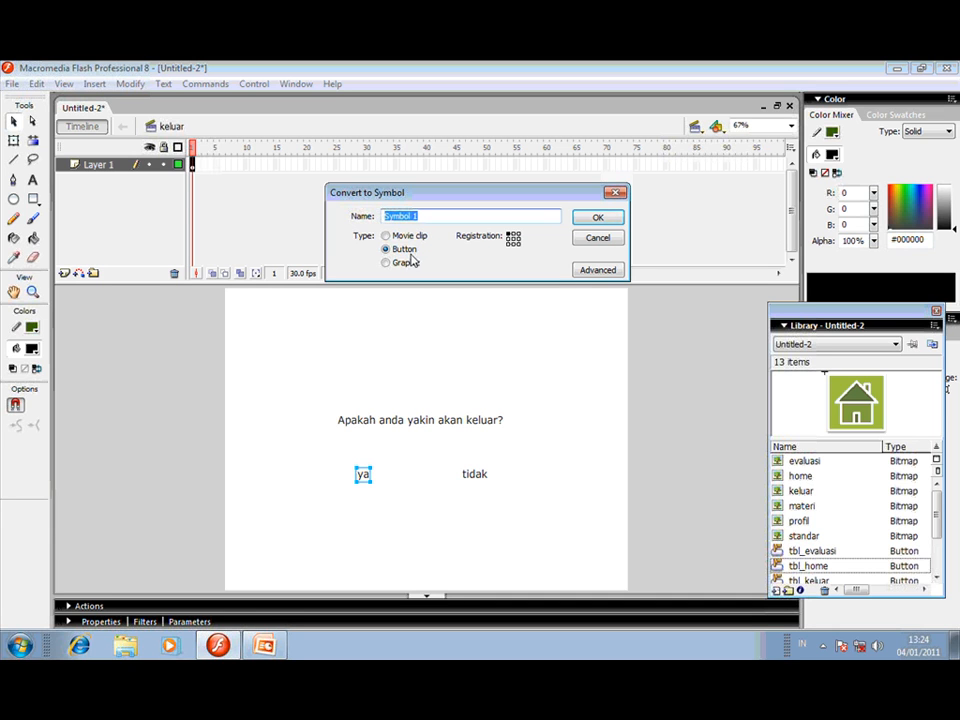
pyautogui.write('tbl_ya')
pyautogui.click(605, 217)
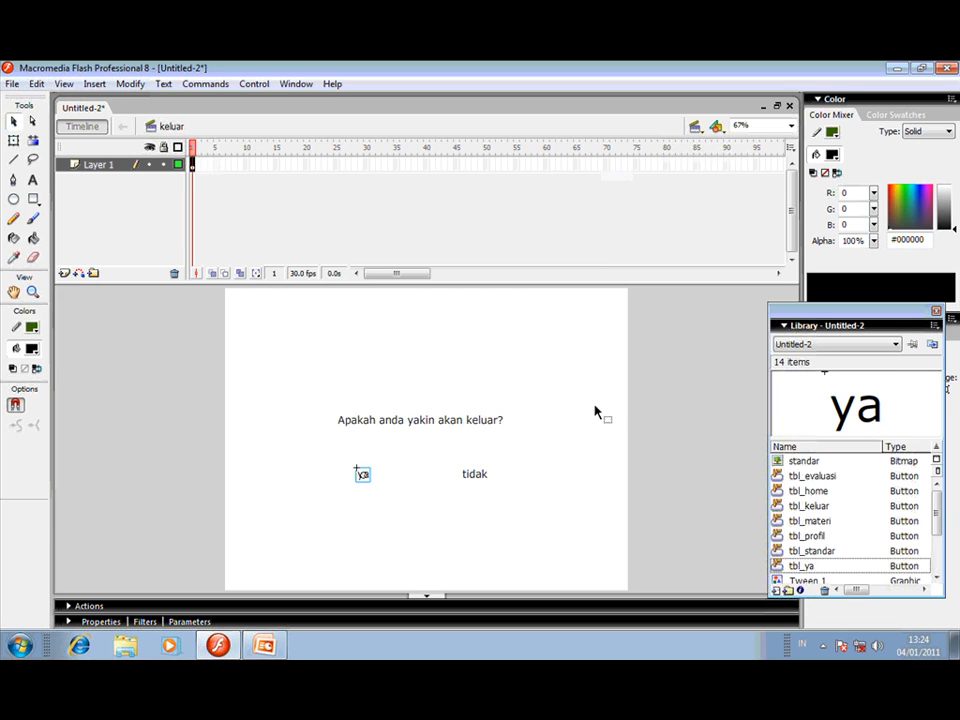
# Convert the text "tidak" in the keluar scene to a button symbol named tbl_tidak.
pyautogui.rightClick(472, 473)
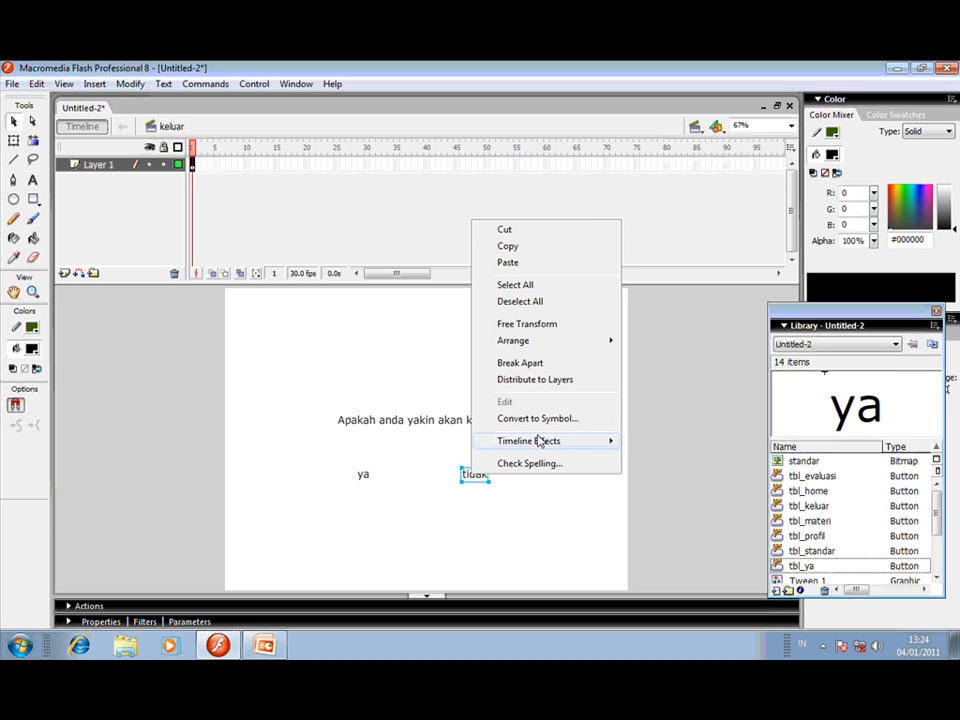
pyautogui.click(537, 418)
pyautogui.write('t')
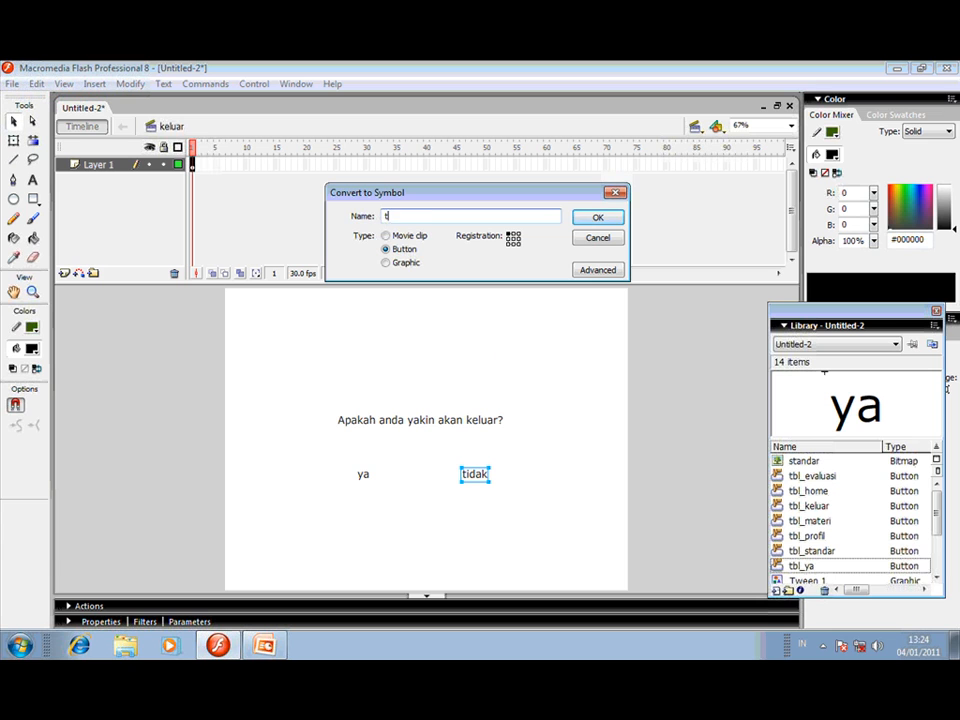
pyautogui.write('bl_tidak')
pyautogui.click(597, 217)
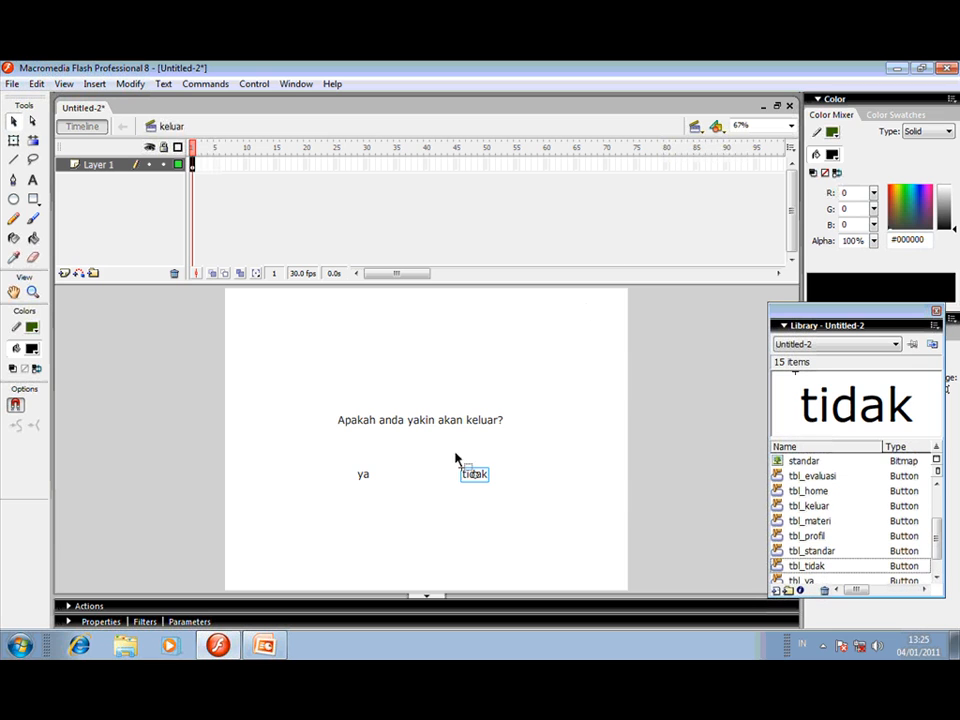
# Open the script of the ya button and add an on (release) handler.
pyautogui.click(362, 477)
pyautogui.click(130, 606)
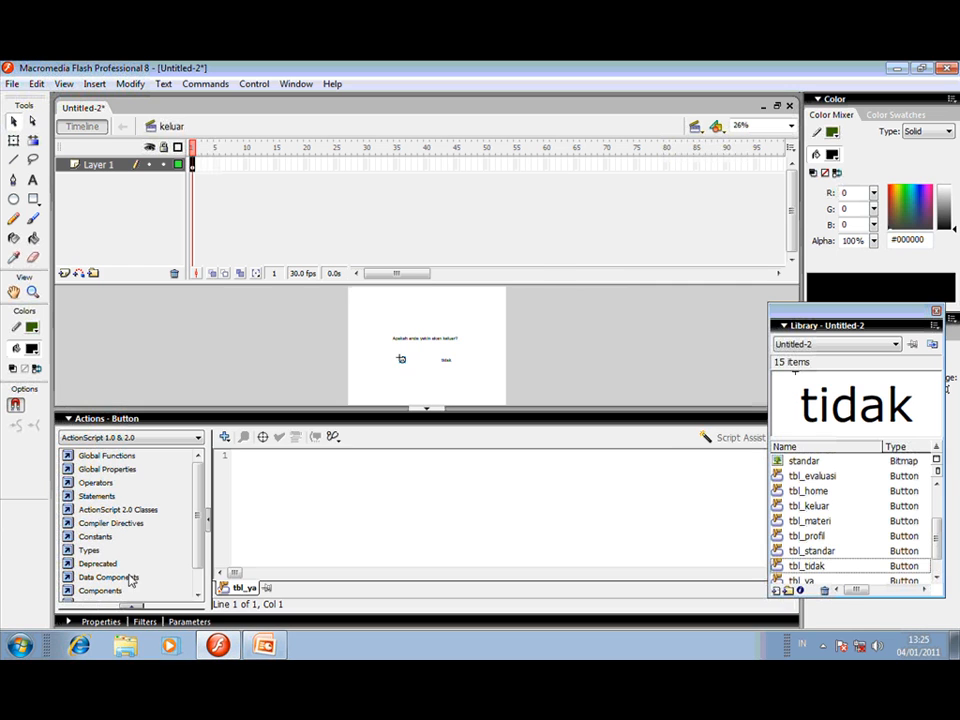
pyautogui.click(224, 437)
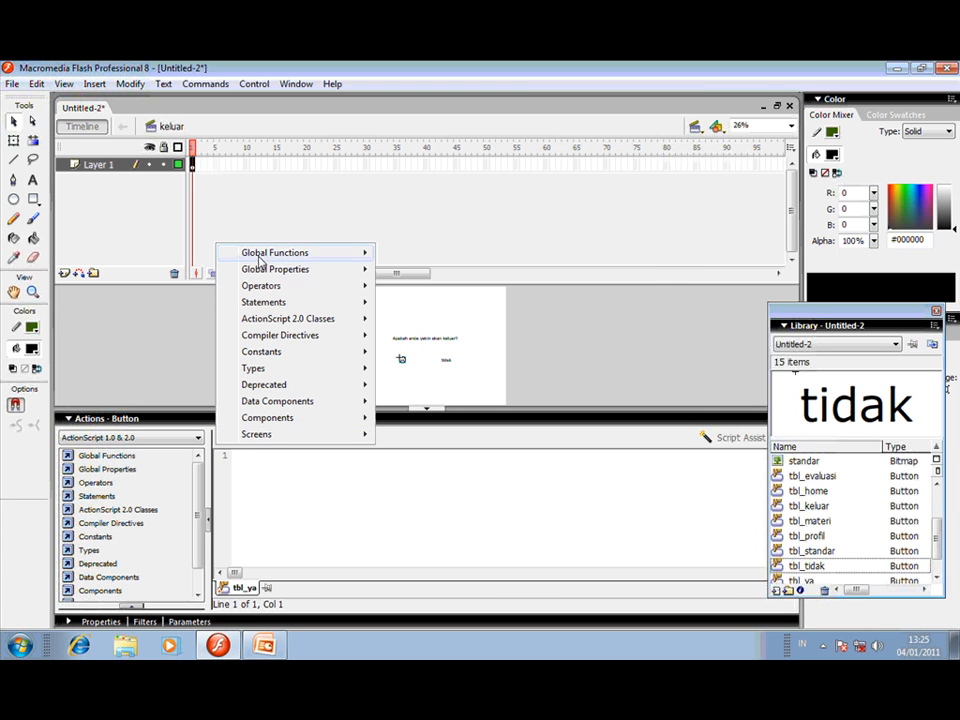
pyautogui.moveTo(259, 262)
pyautogui.moveTo(455, 358)
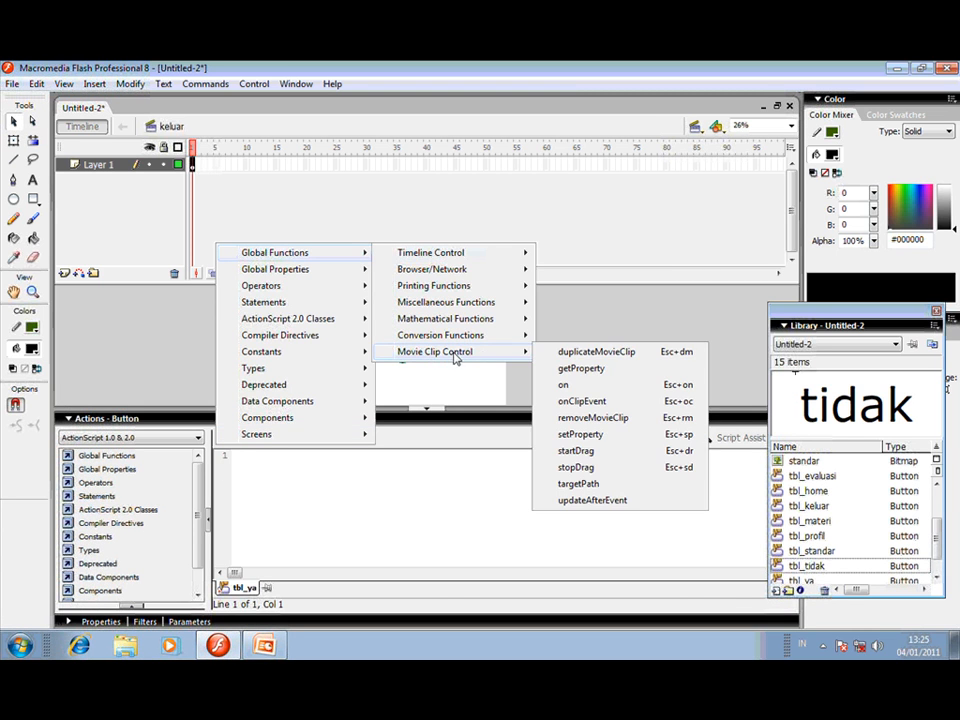
pyautogui.click(562, 384)
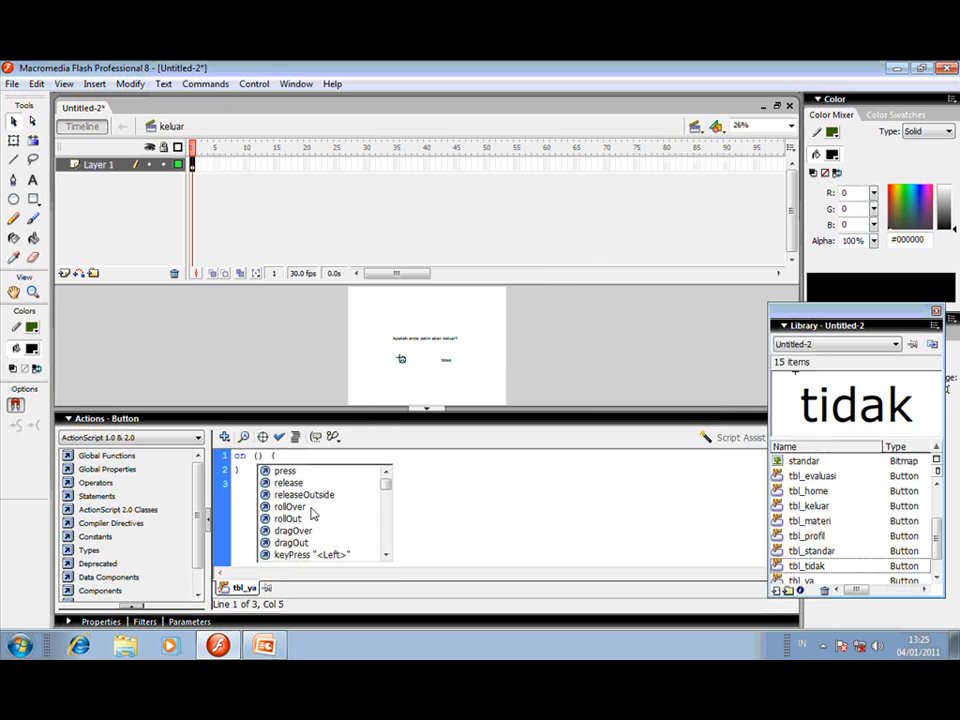
pyautogui.doubleClick(289, 482)
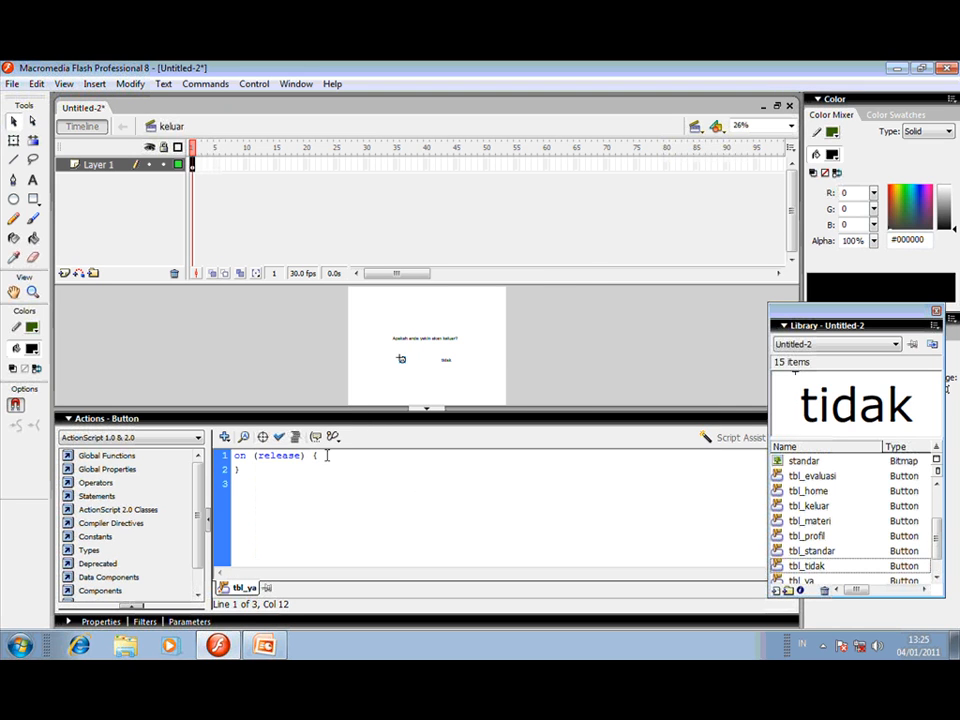
# Add an fscommand("quit", "") call inside the ya button's release handler and check the script's syntax.
pyautogui.click(327, 455)
pyautogui.click(224, 437)
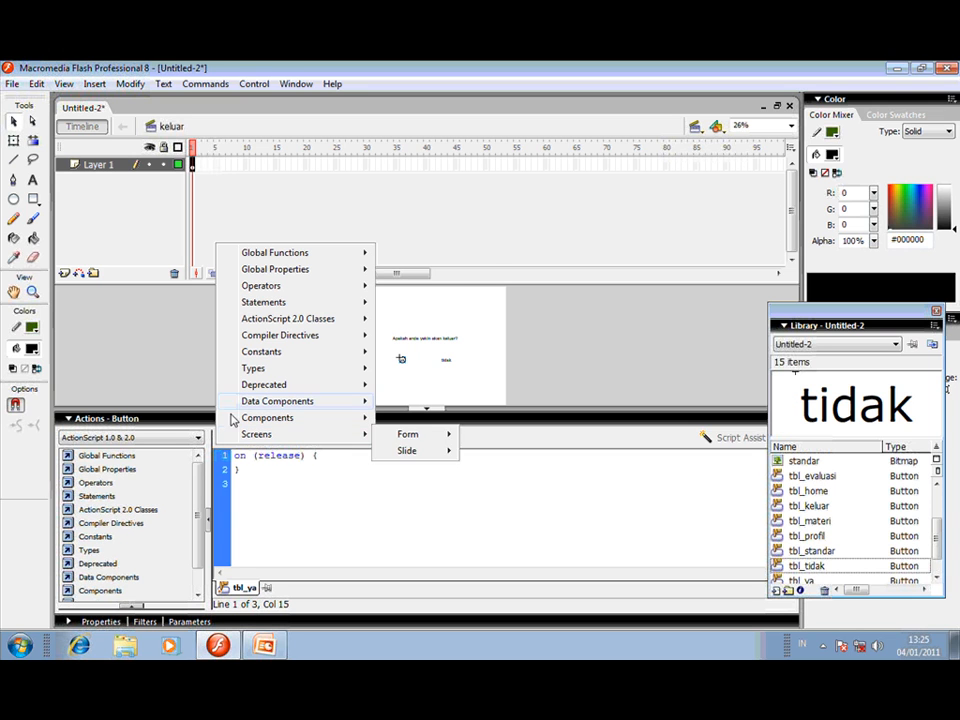
pyautogui.moveTo(280, 253)
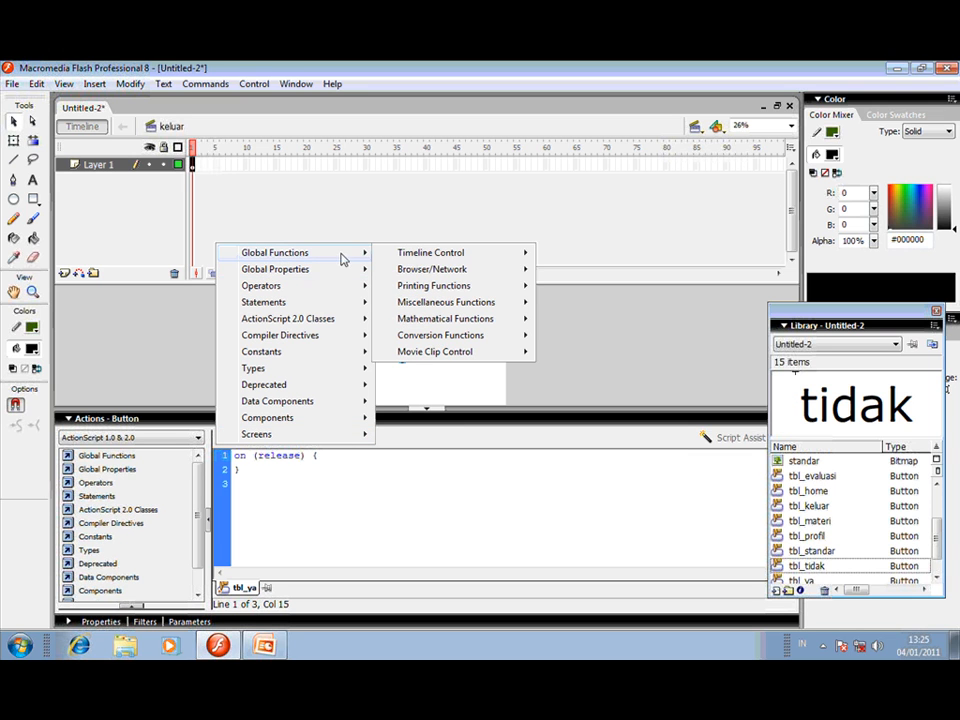
pyautogui.moveTo(440, 269)
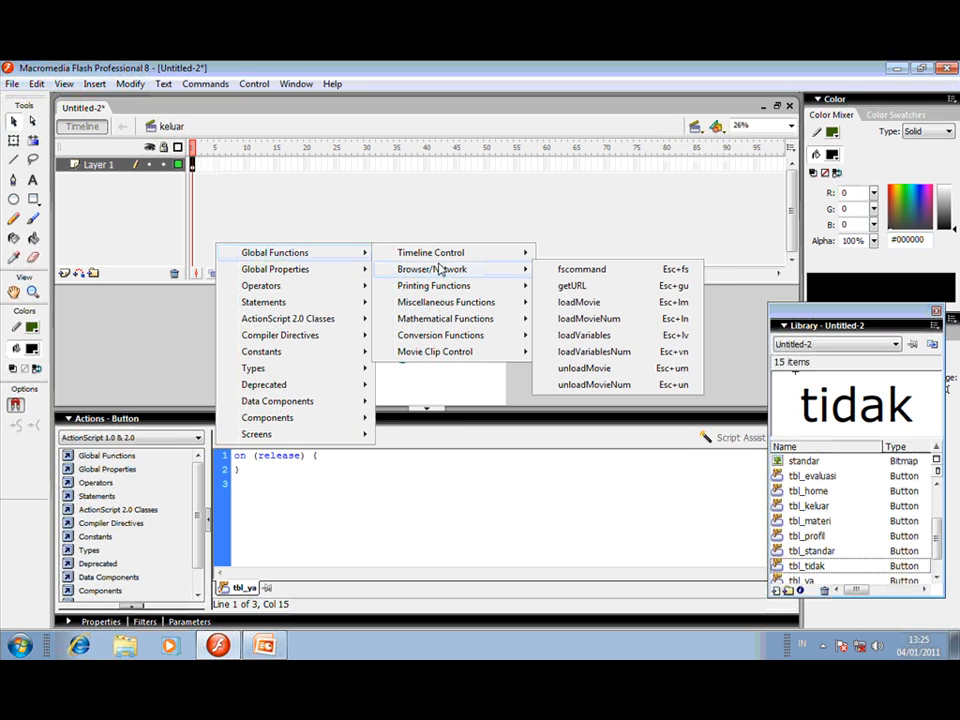
pyautogui.click(590, 270)
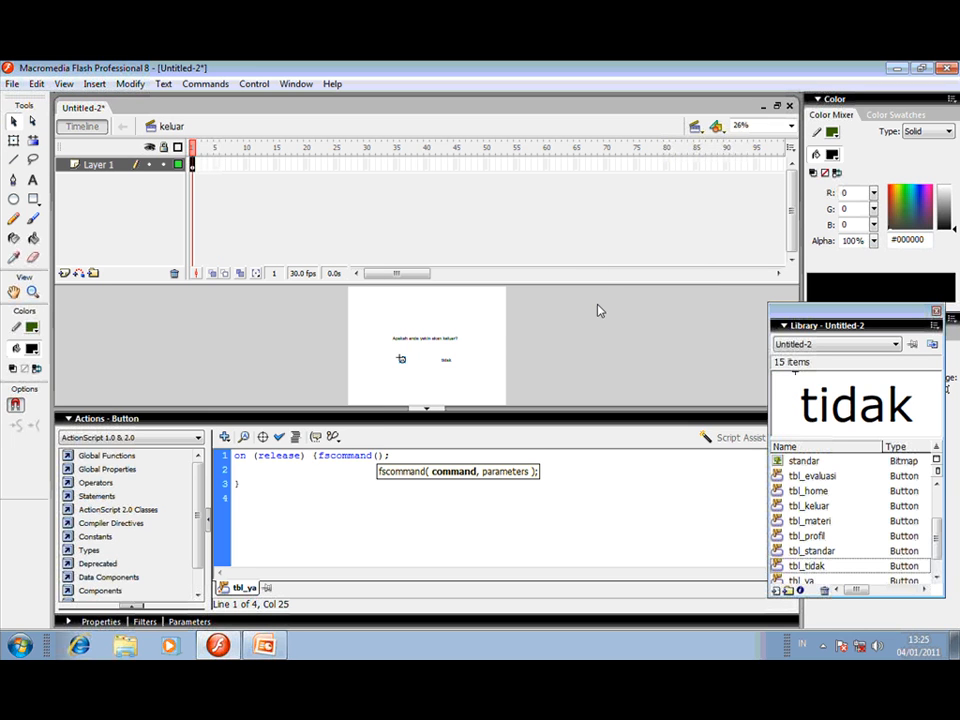
pyautogui.write('"quit", "')
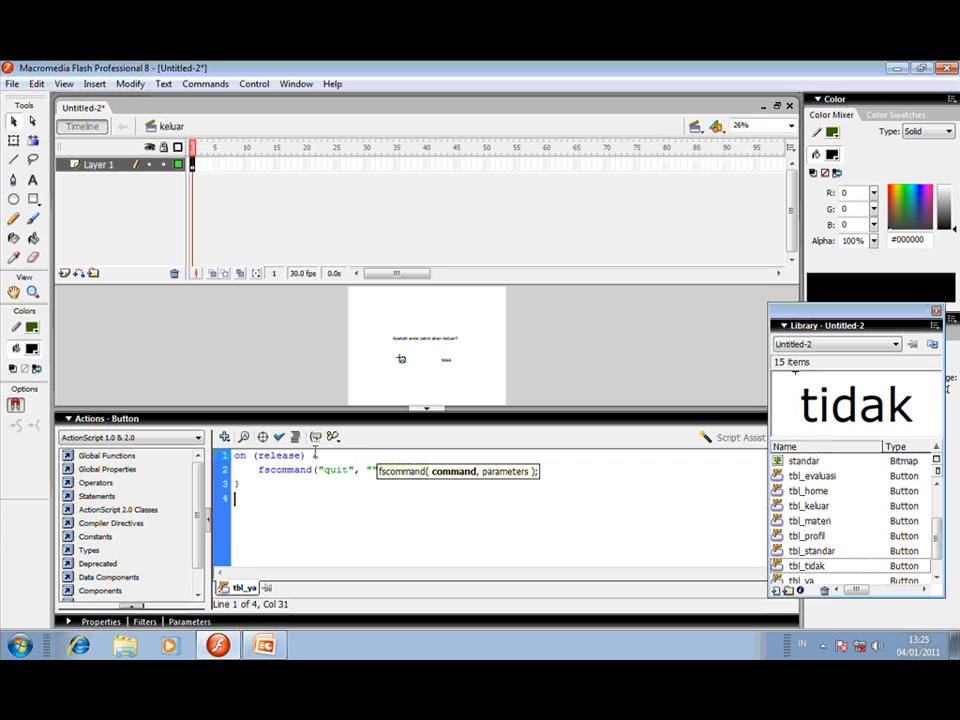
pyautogui.click(279, 437)
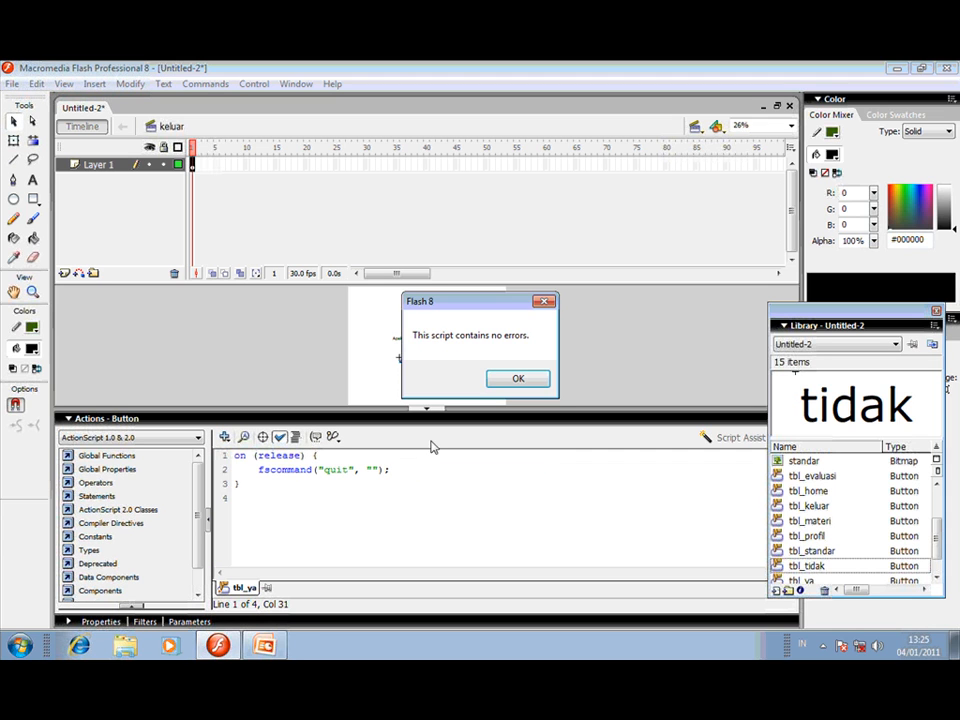
pyautogui.click(518, 378)
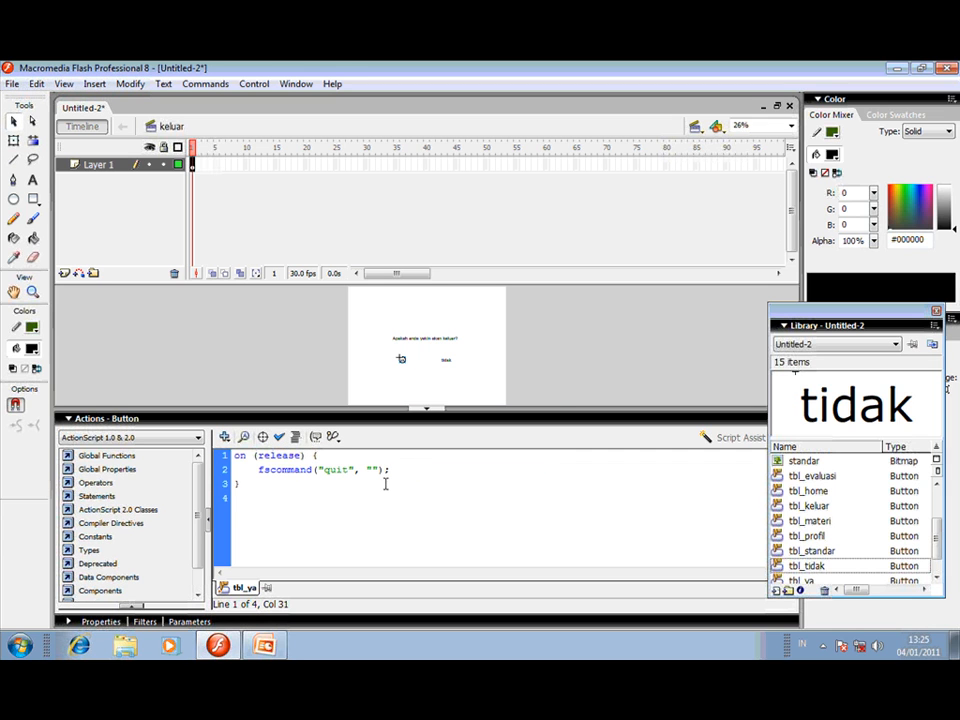
pyautogui.click(136, 419)
# Open the script of the tidak button and add an on (release) handler.
pyautogui.click(476, 476)
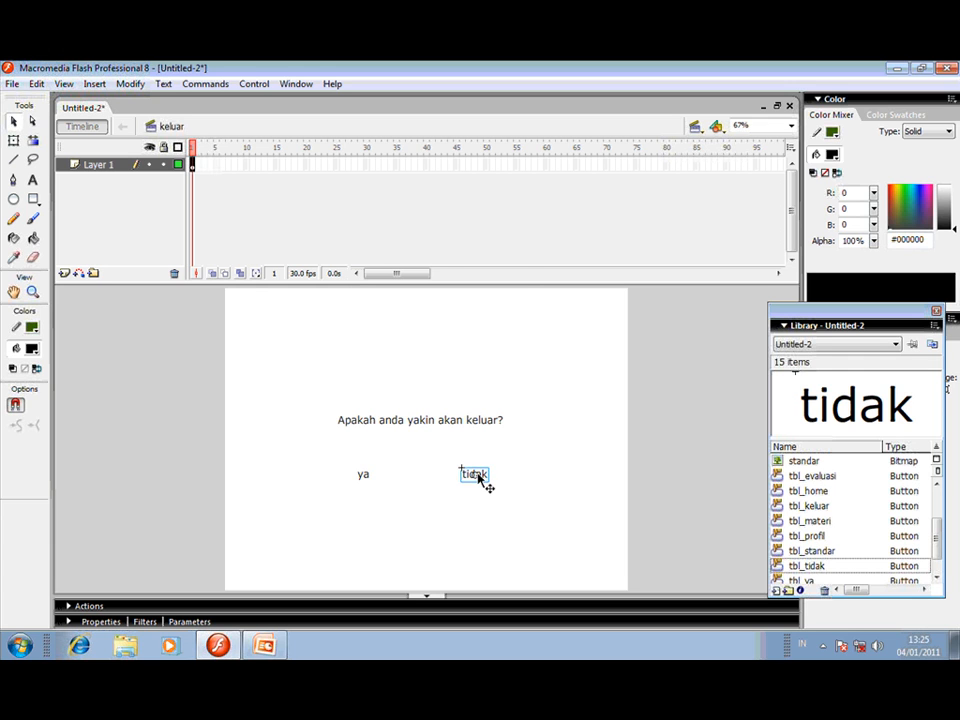
pyautogui.rightClick(478, 477)
pyautogui.click(518, 385)
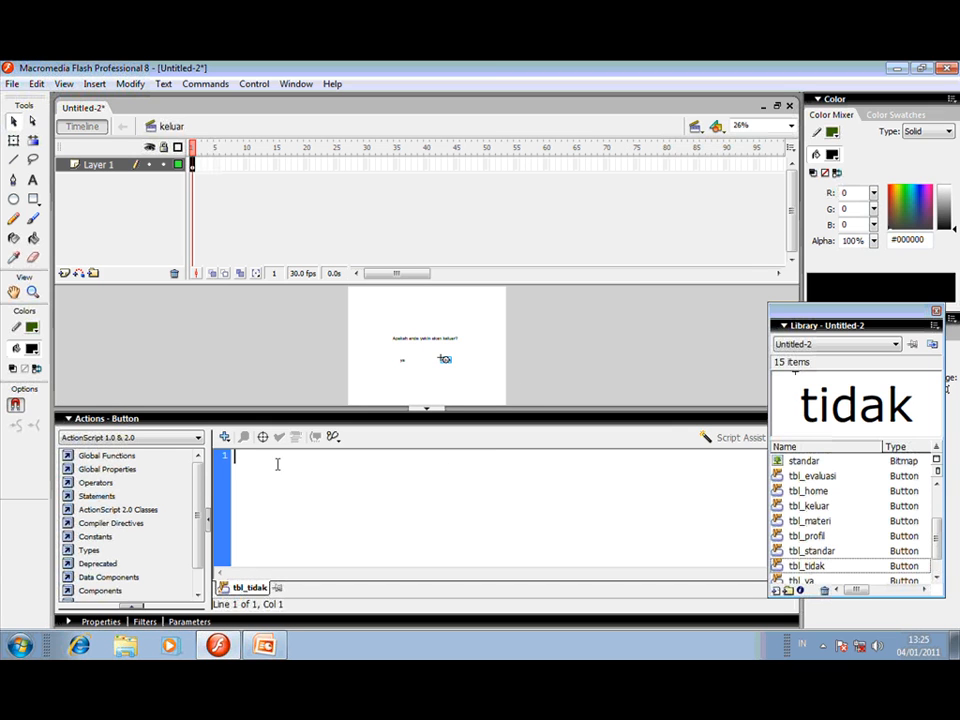
pyautogui.click(224, 437)
pyautogui.moveTo(279, 253)
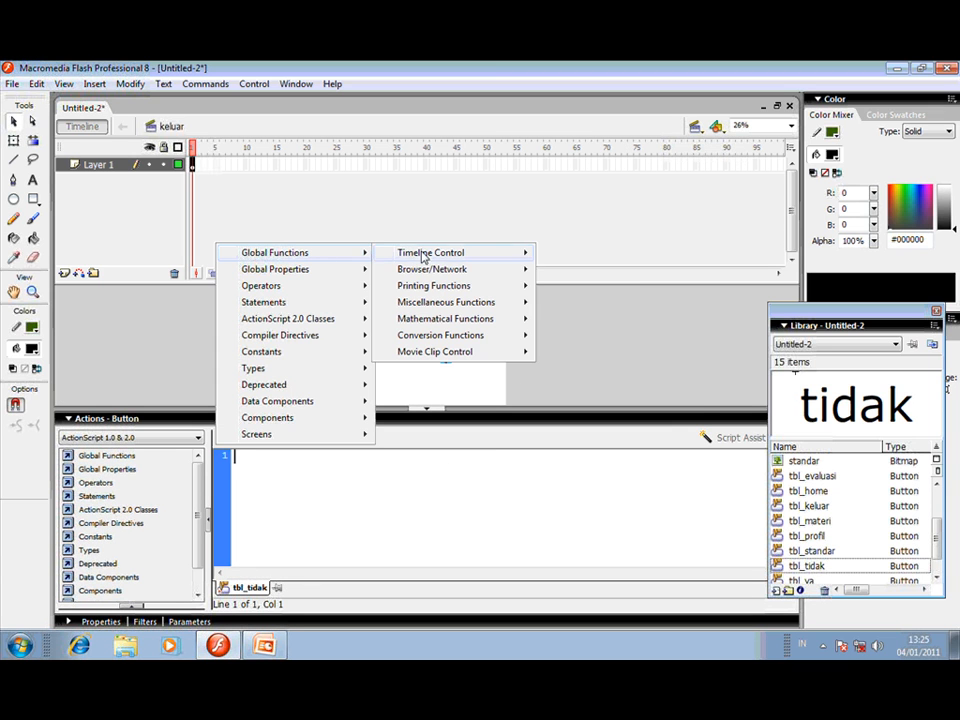
pyautogui.moveTo(442, 353)
pyautogui.click(566, 383)
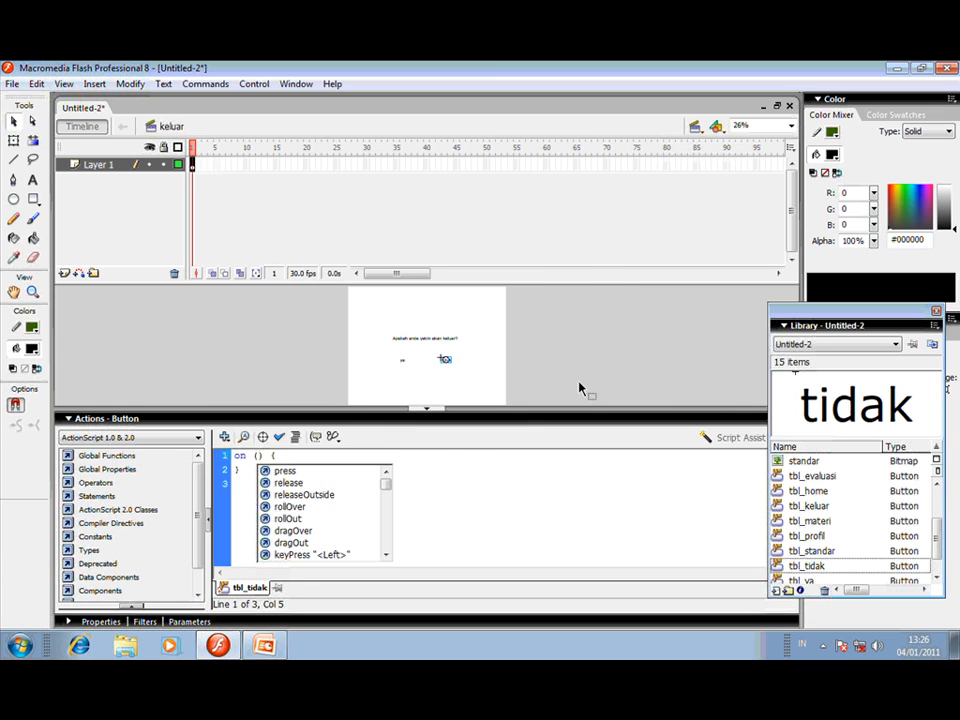
pyautogui.doubleClick(300, 482)
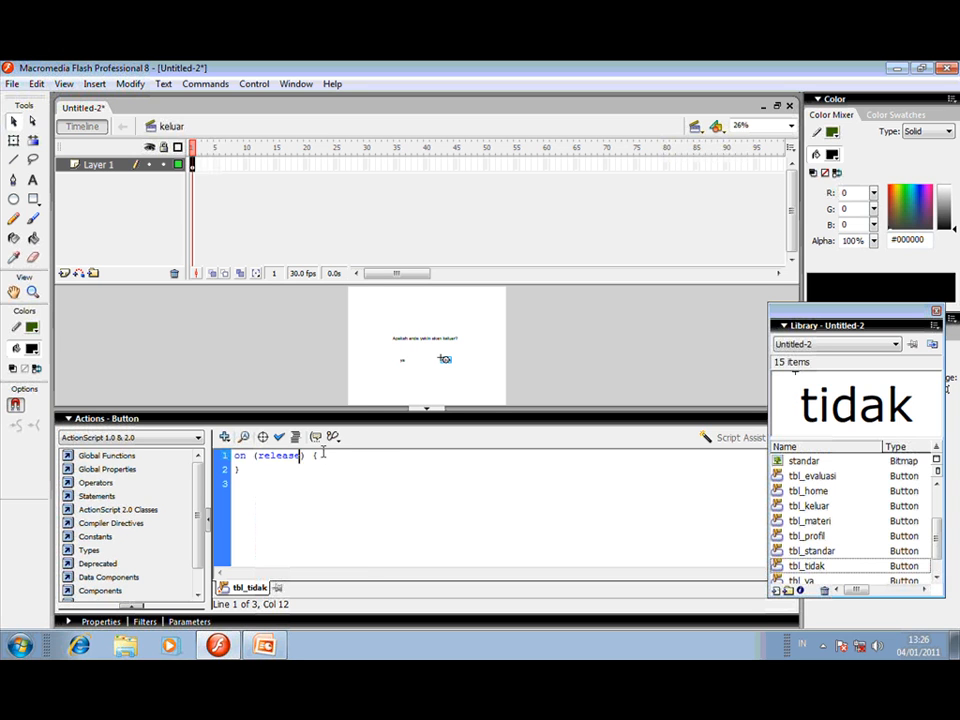
# Add a gotoAndStop("menu", 1) call inside the tidak button's release handler, format the script and check its syntax.
pyautogui.click(322, 455)
pyautogui.click(224, 437)
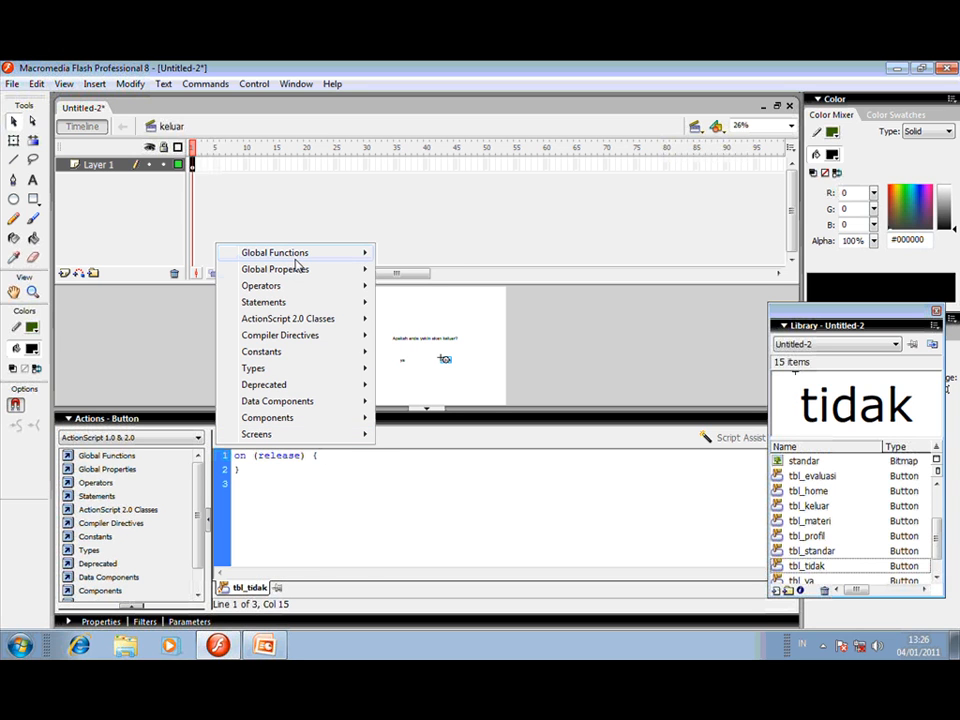
pyautogui.moveTo(298, 260)
pyautogui.moveTo(409, 256)
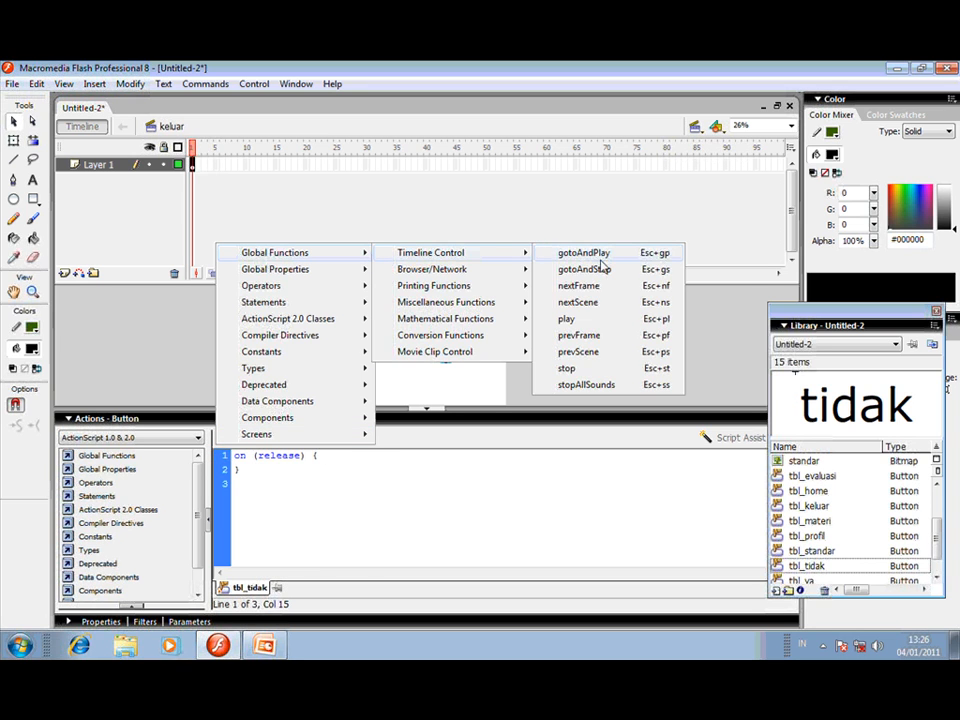
pyautogui.click(585, 269)
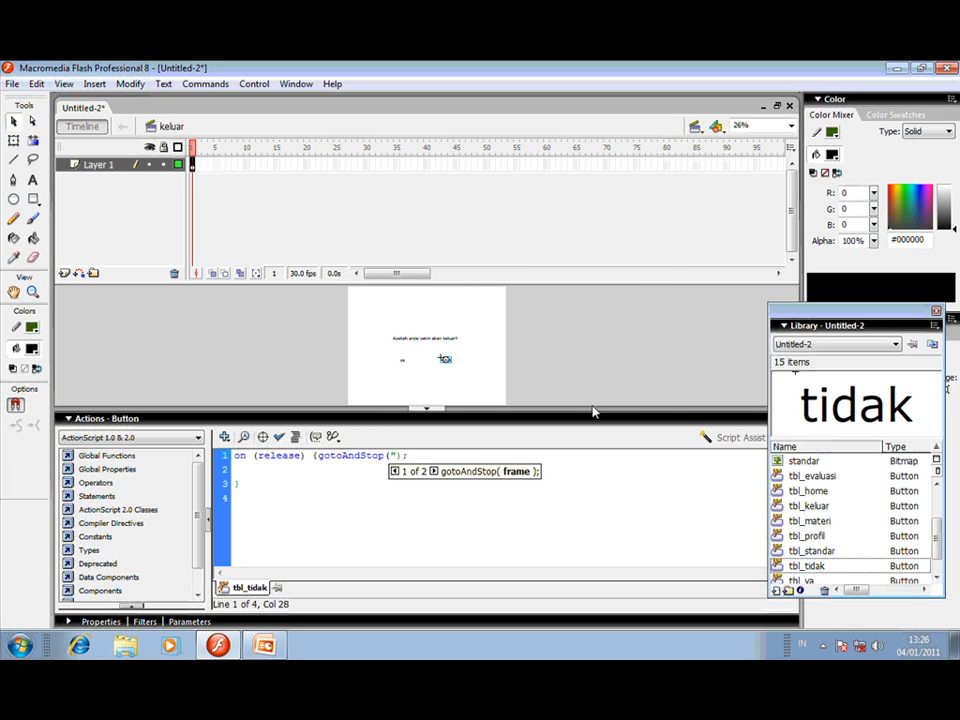
pyautogui.write('"mer')
pyautogui.write('u"')
pyautogui.write(',1')
pyautogui.click(296, 438)
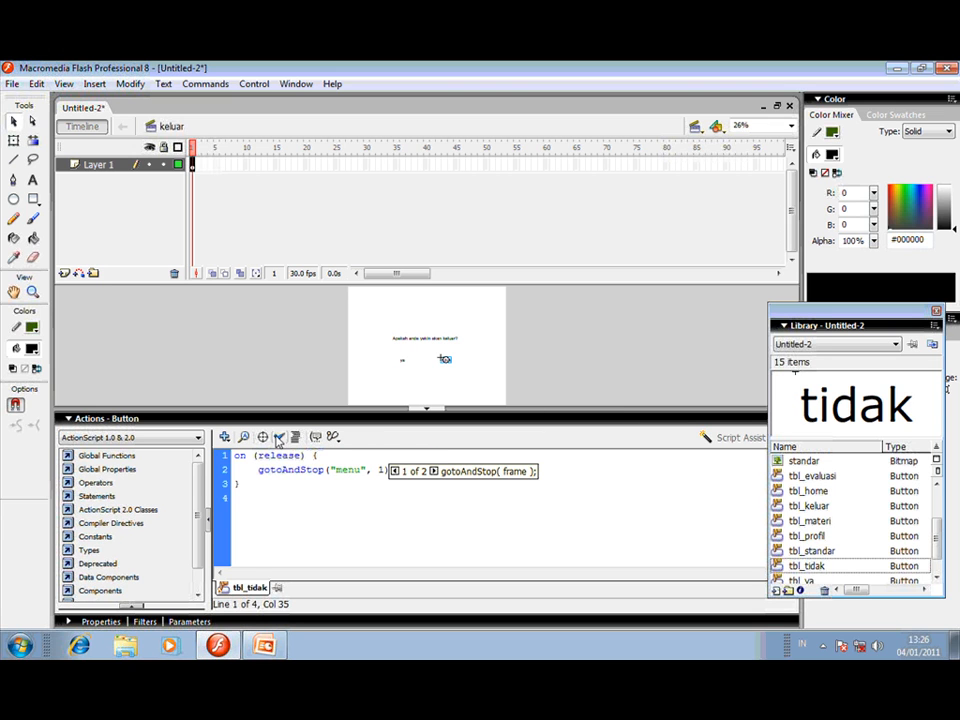
pyautogui.click(280, 438)
pyautogui.click(533, 382)
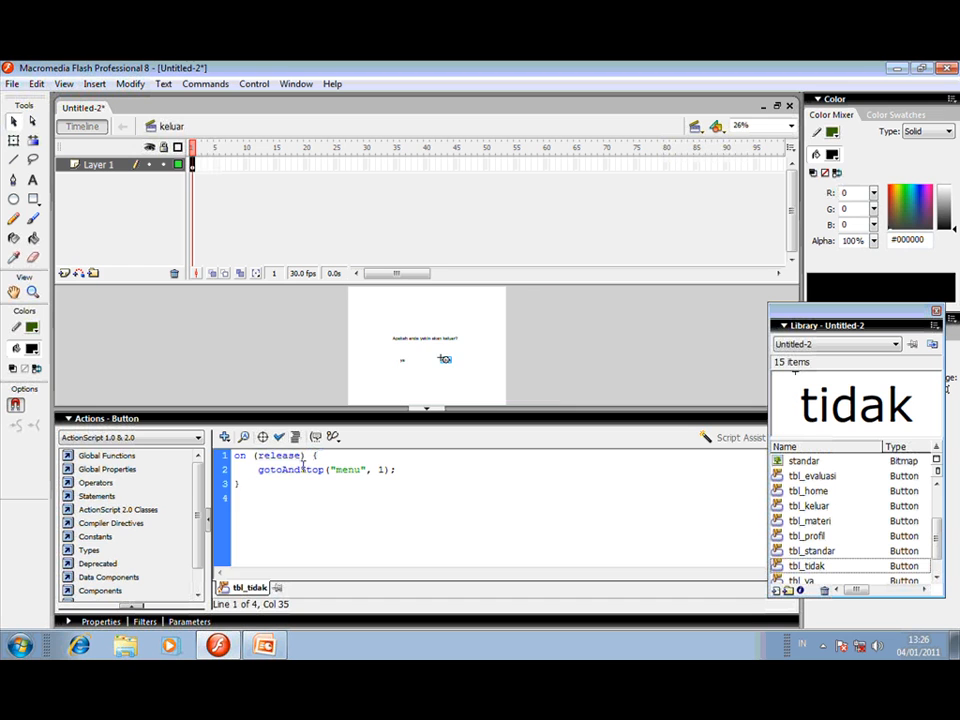
pyautogui.click(124, 420)
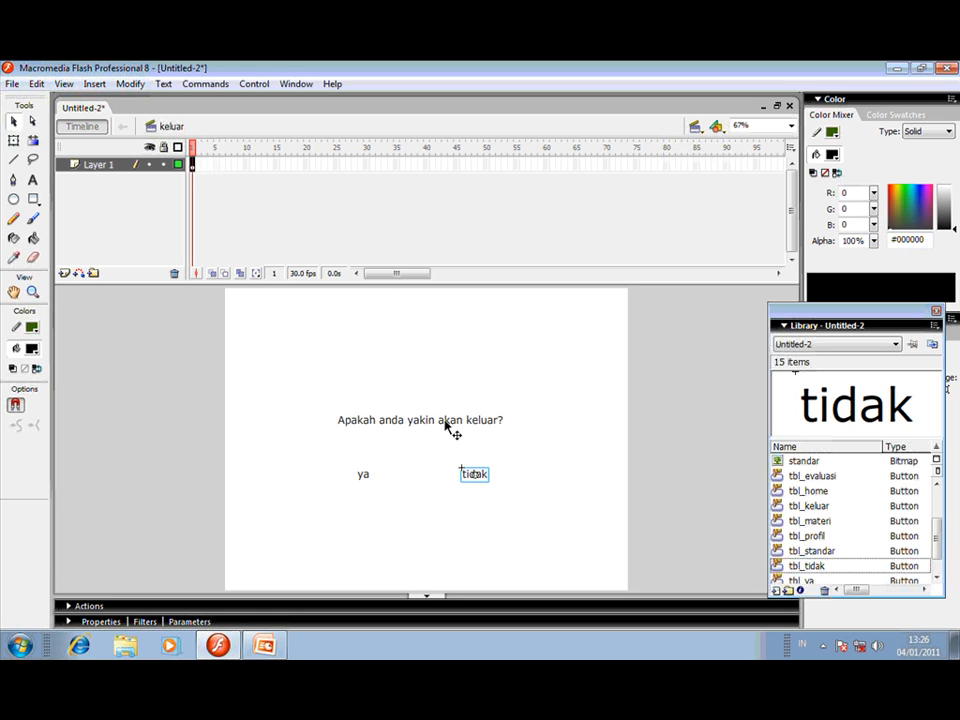
# Test the movie by going to the exit scene with Keluar and choosing tidak, and close the preview.
pyautogui.click(256, 84)
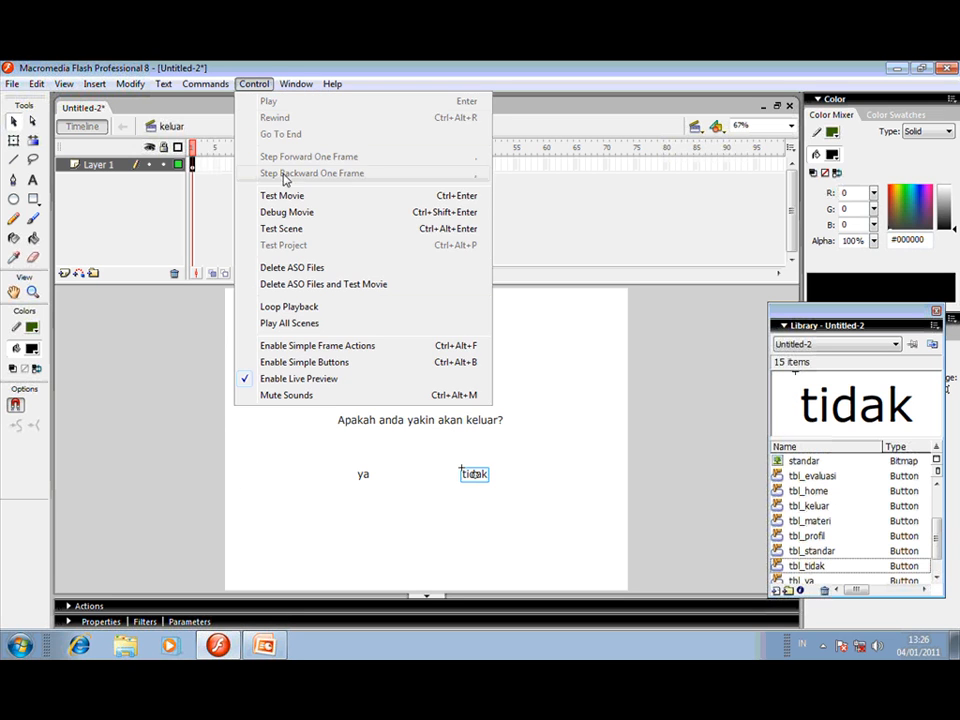
pyautogui.click(288, 195)
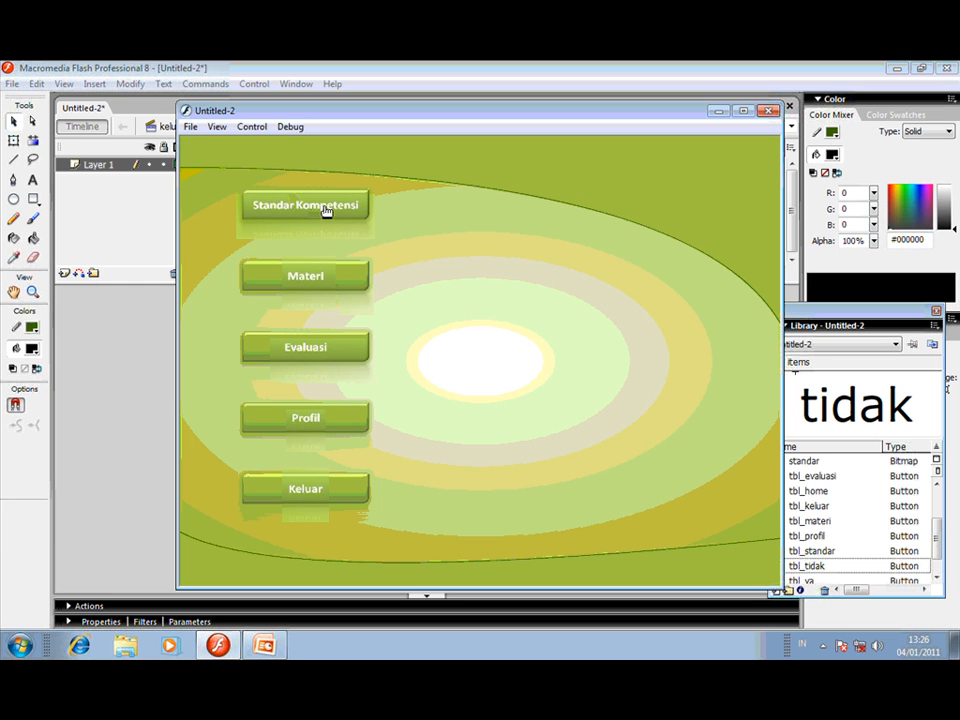
pyautogui.click(302, 490)
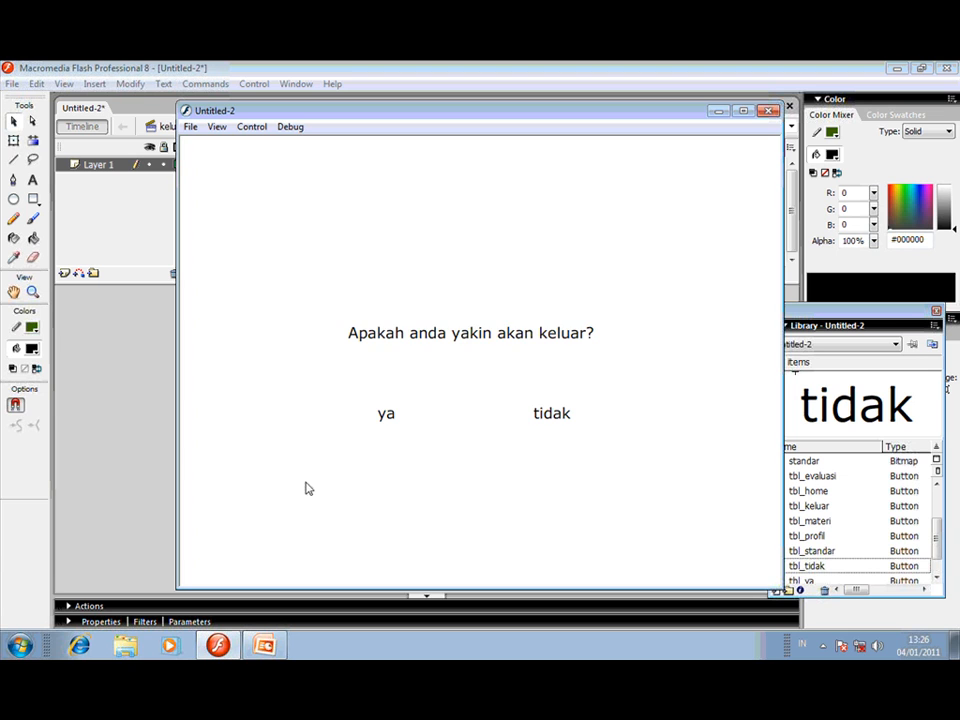
pyautogui.click(548, 417)
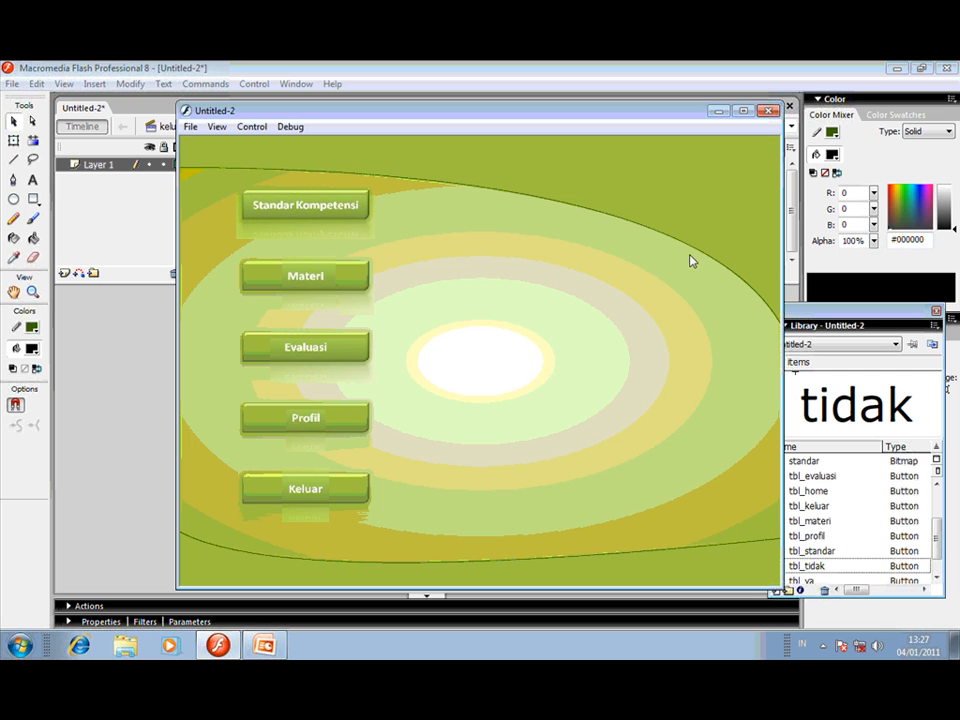
pyautogui.click(768, 110)
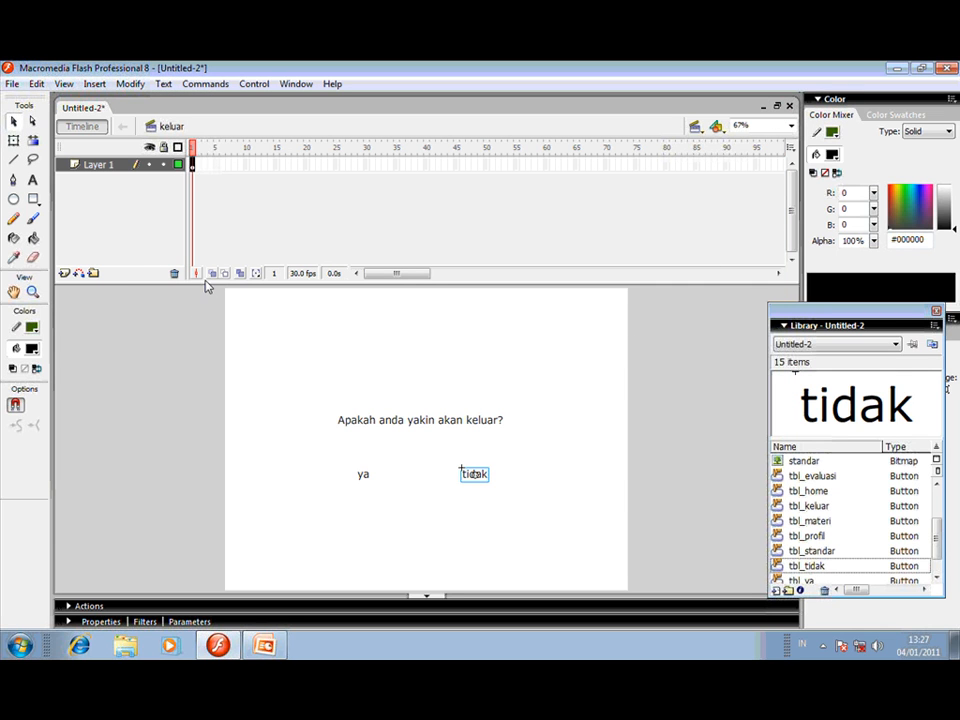
# Switch to the loading scene and insert an fscommand call in the script of Layer 1's first frame.
pyautogui.click(695, 126)
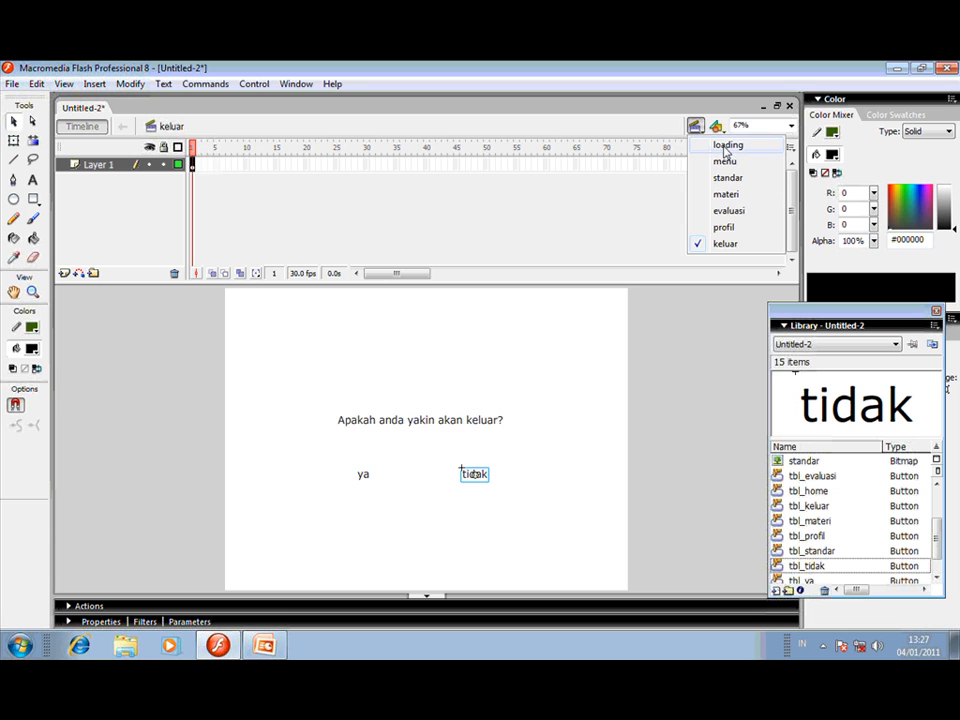
pyautogui.click(728, 146)
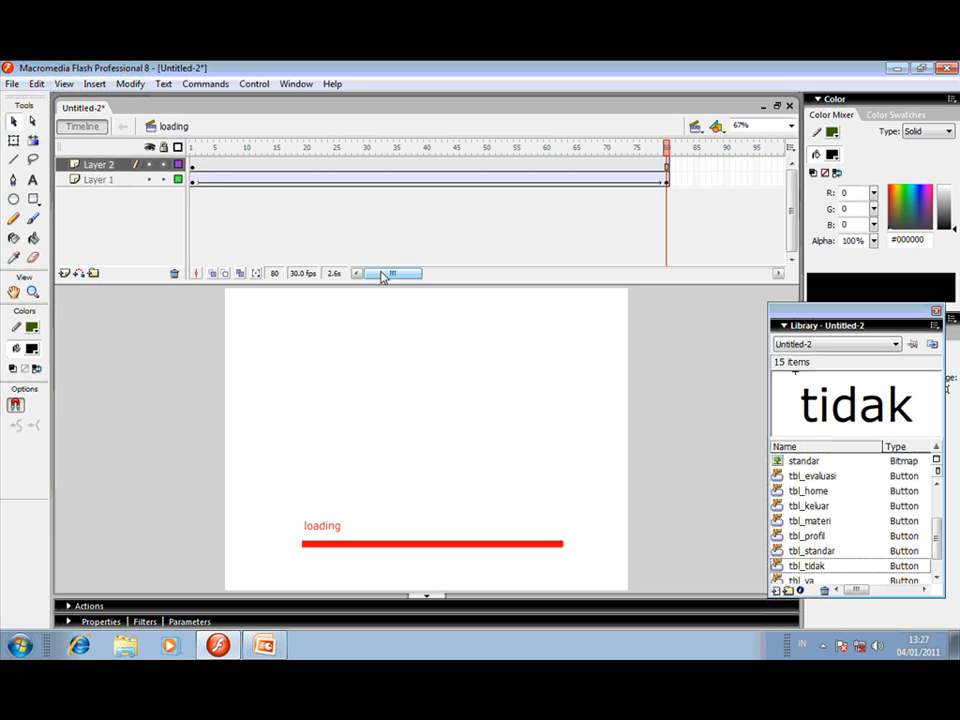
pyautogui.click(192, 182)
pyautogui.rightClick(193, 182)
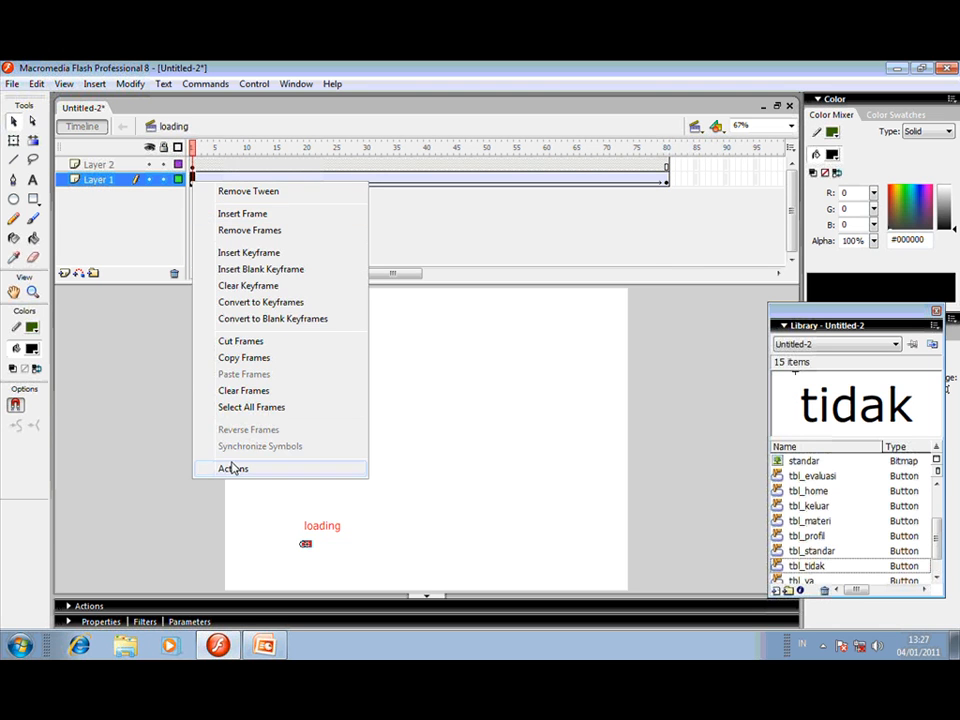
pyautogui.click(232, 467)
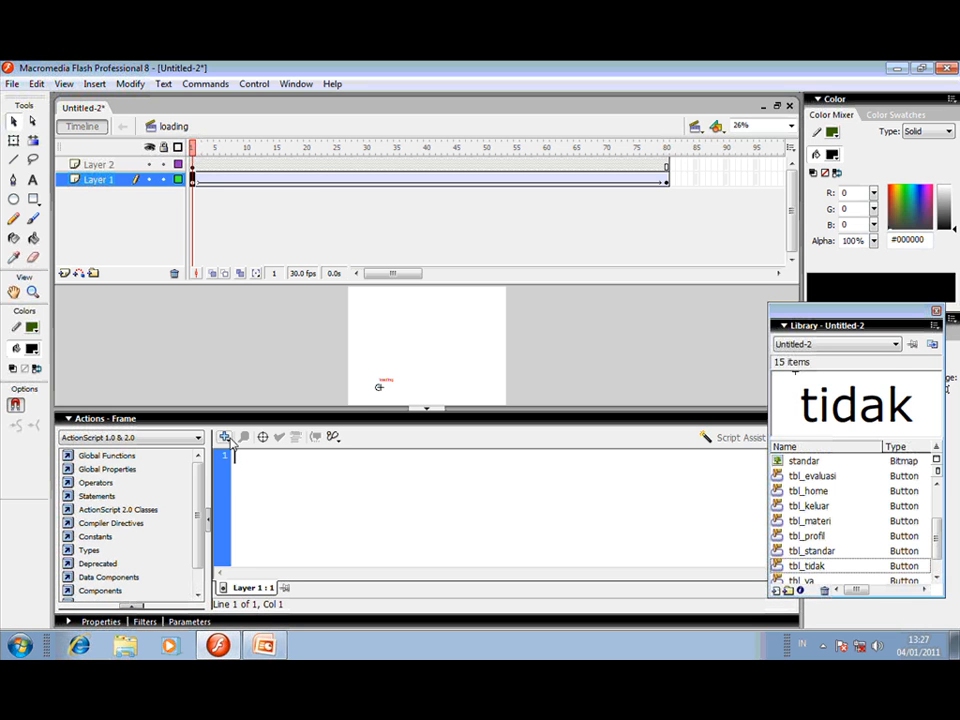
pyautogui.click(224, 437)
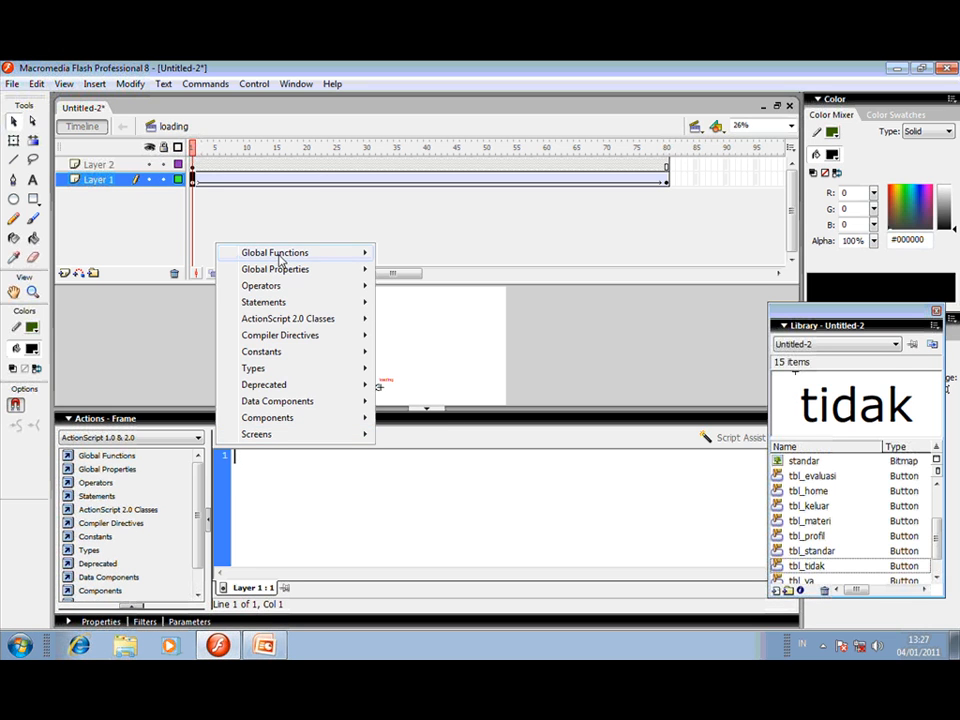
pyautogui.moveTo(276, 254)
pyautogui.moveTo(452, 272)
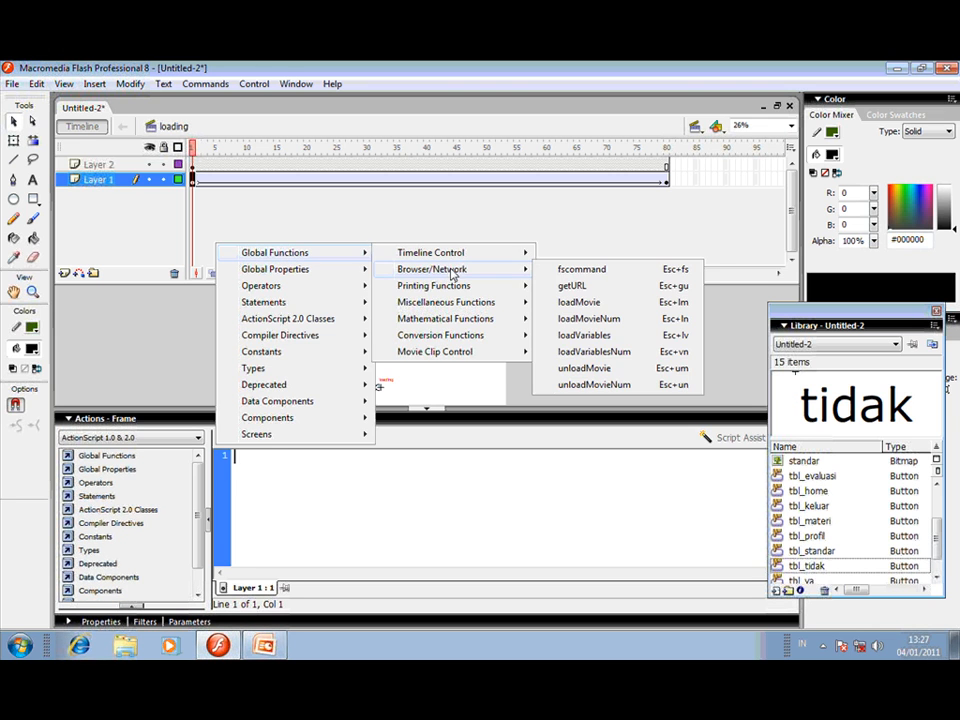
pyautogui.click(566, 270)
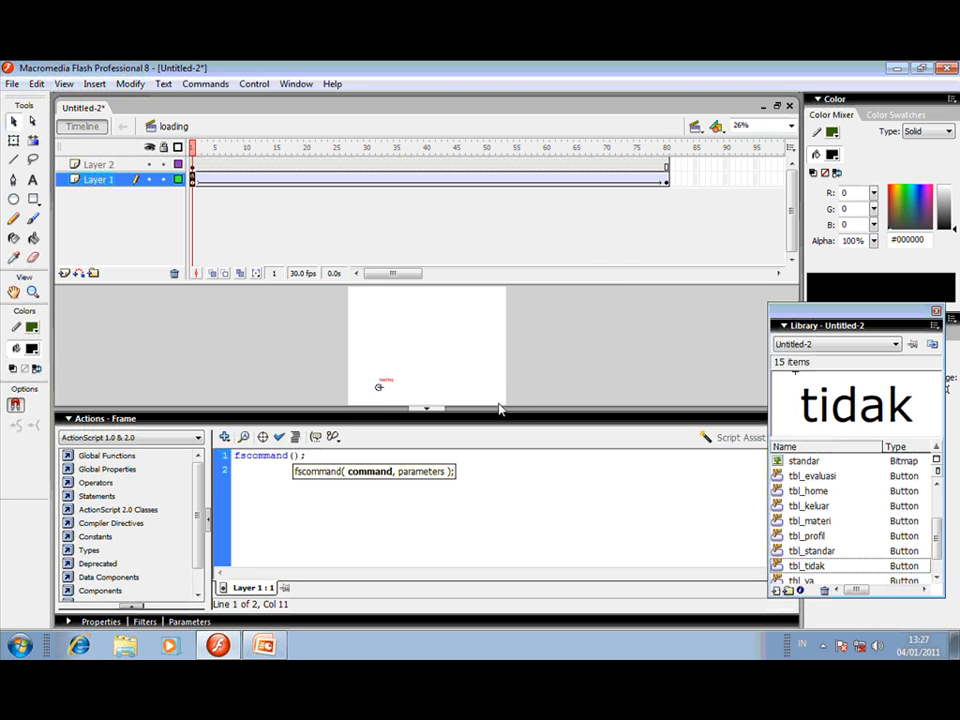
# Give the fscommand call the arguments "fullscreen" and true, format the script and check its syntax.
pyautogui.write('"')
pyautogui.write('fu')
pyautogui.write('ll')
pyautogui.write('scree')
pyautogui.write('n')
pyautogui.write('"')
pyautogui.write(',tr')
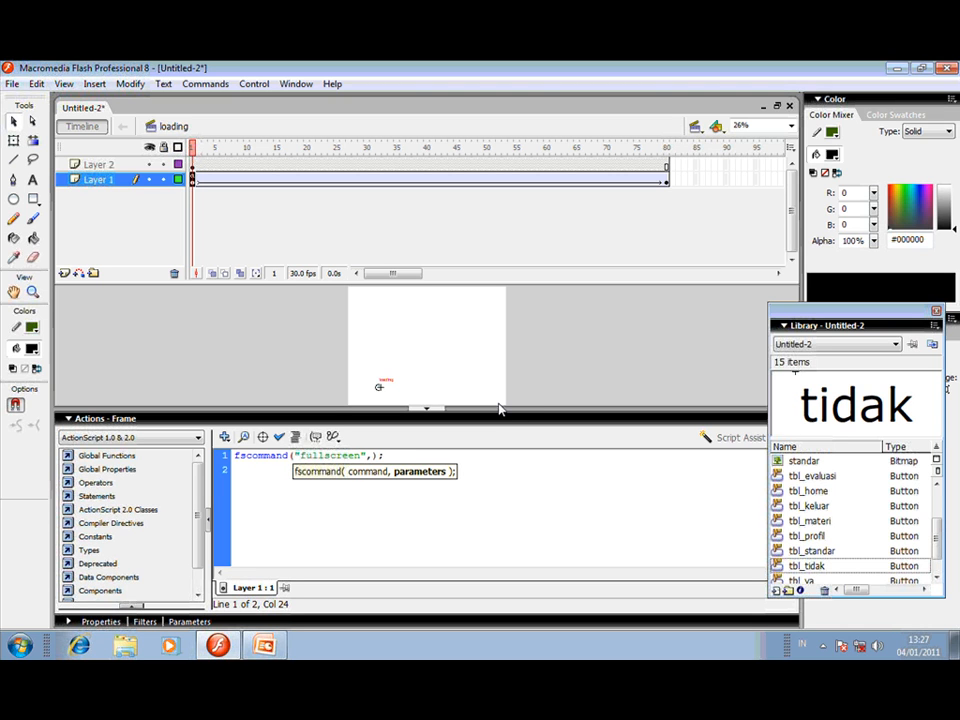
pyautogui.write('ue')
pyautogui.click(295, 436)
pyautogui.click(280, 436)
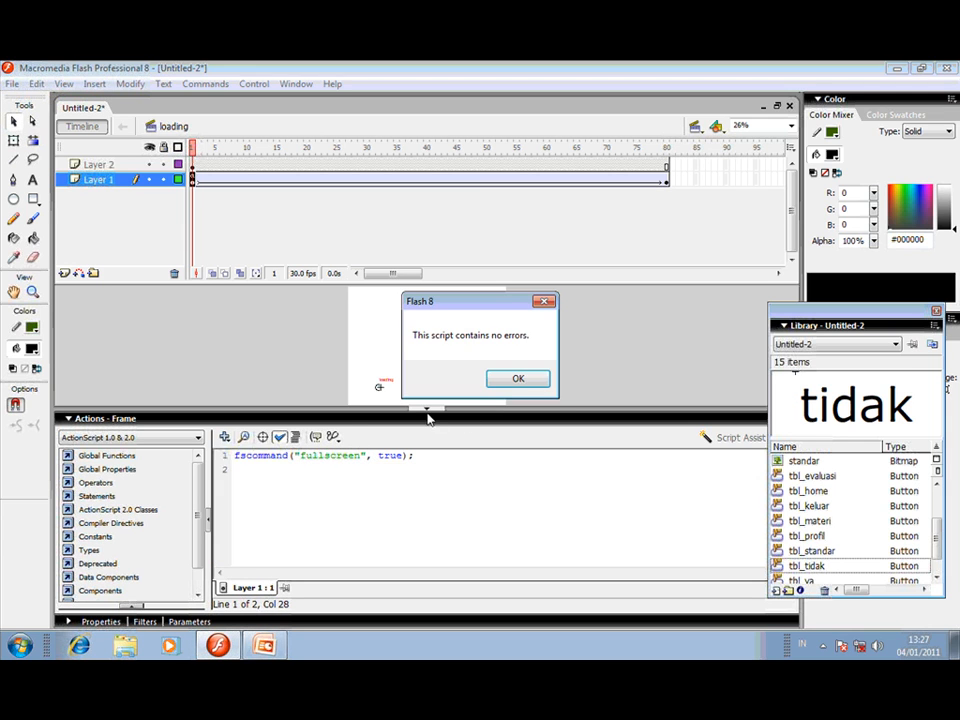
pyautogui.click(518, 378)
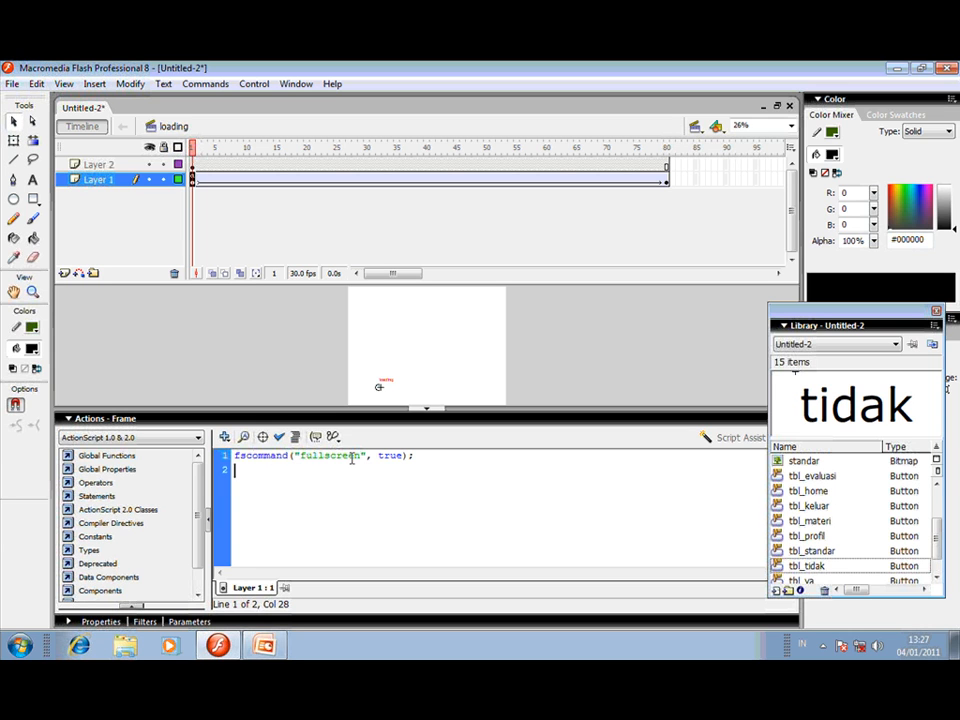
# Review the menu, standar, materi, evaluasi and profil scenes one after another.
pyautogui.click(694, 126)
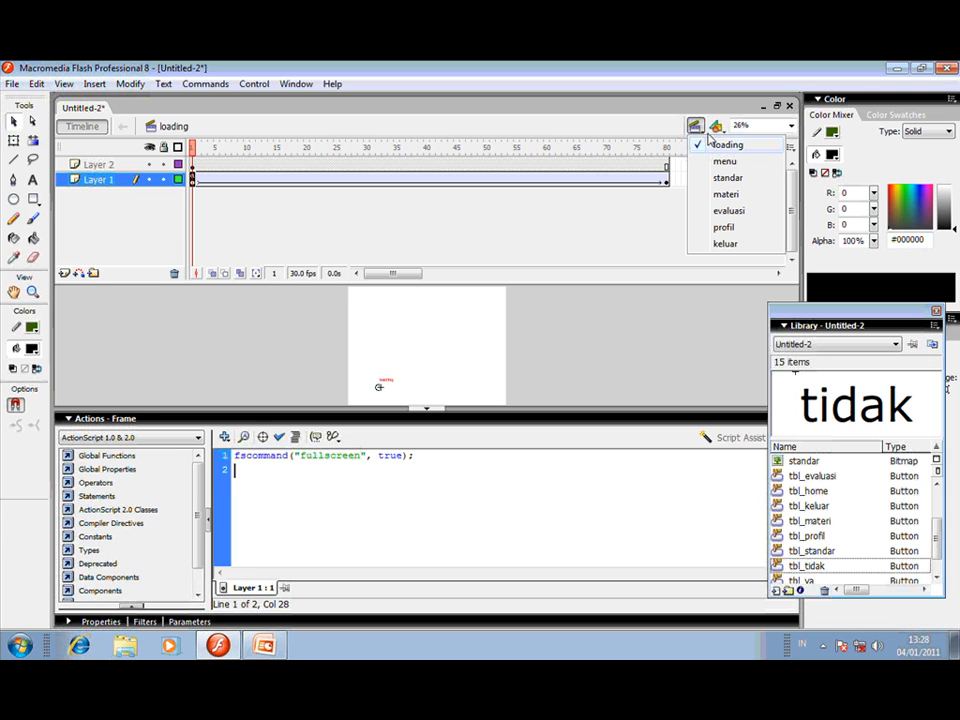
pyautogui.click(123, 420)
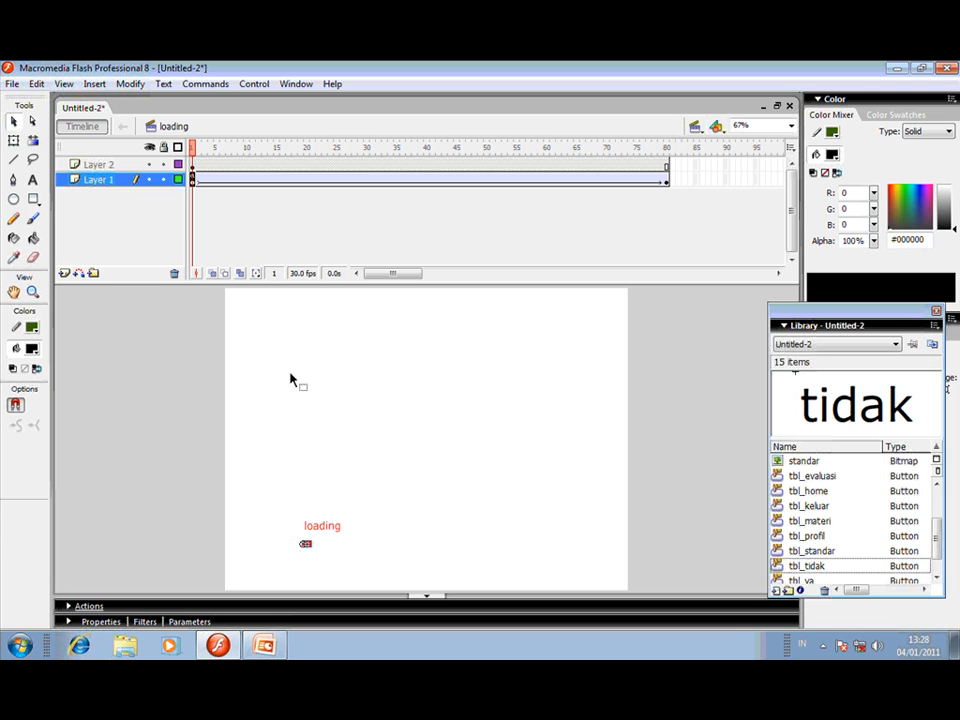
pyautogui.click(695, 127)
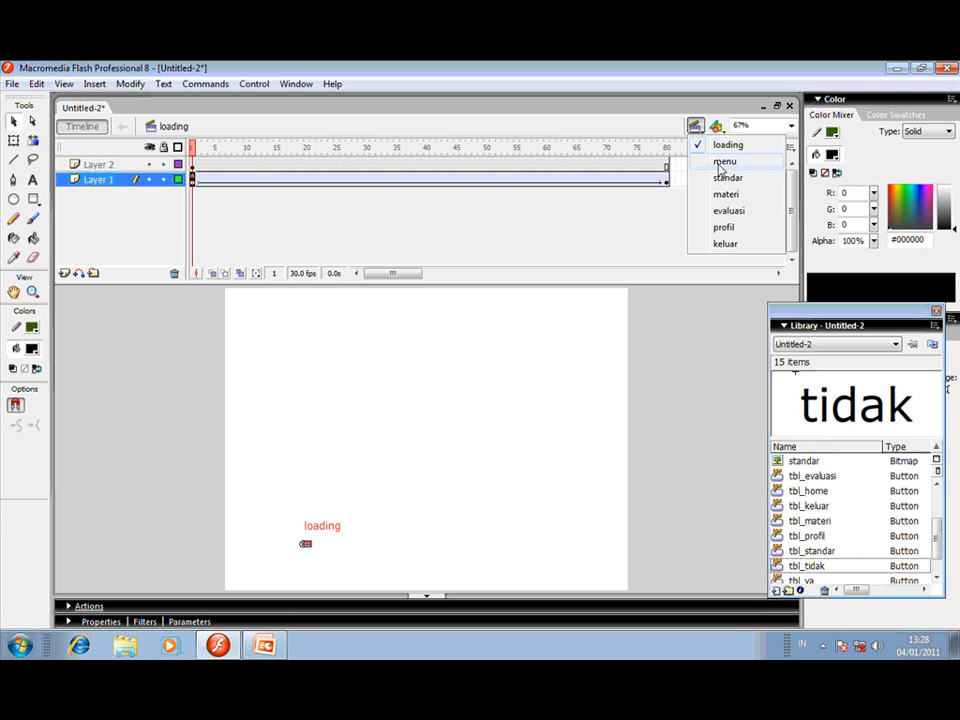
pyautogui.click(720, 160)
pyautogui.click(697, 128)
pyautogui.click(722, 177)
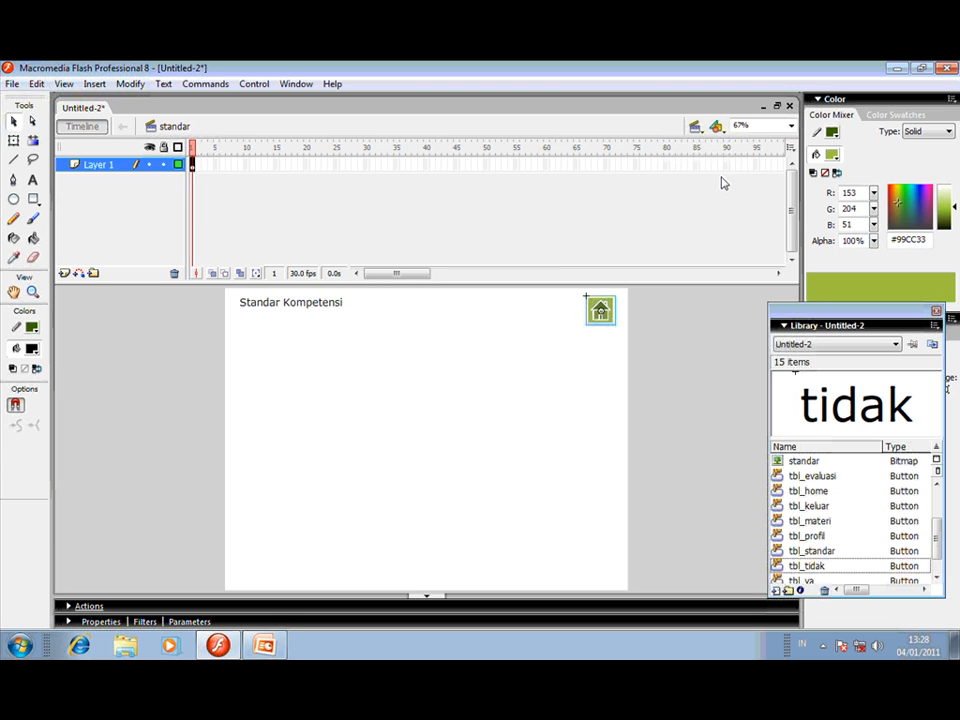
pyautogui.click(695, 127)
pyautogui.click(716, 190)
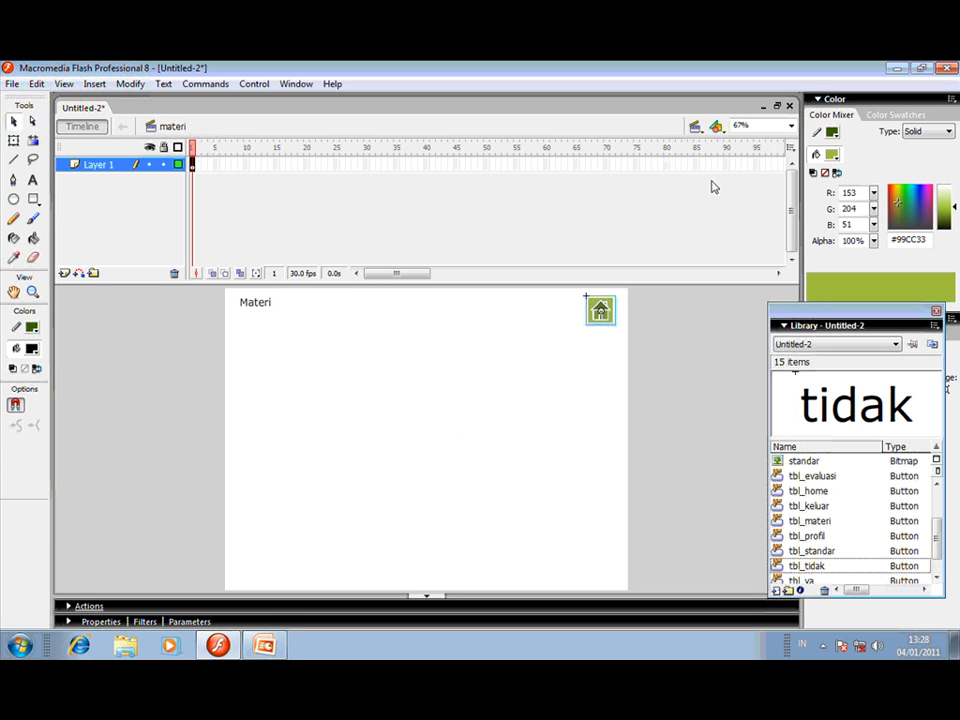
pyautogui.click(695, 127)
pyautogui.click(722, 211)
pyautogui.click(695, 127)
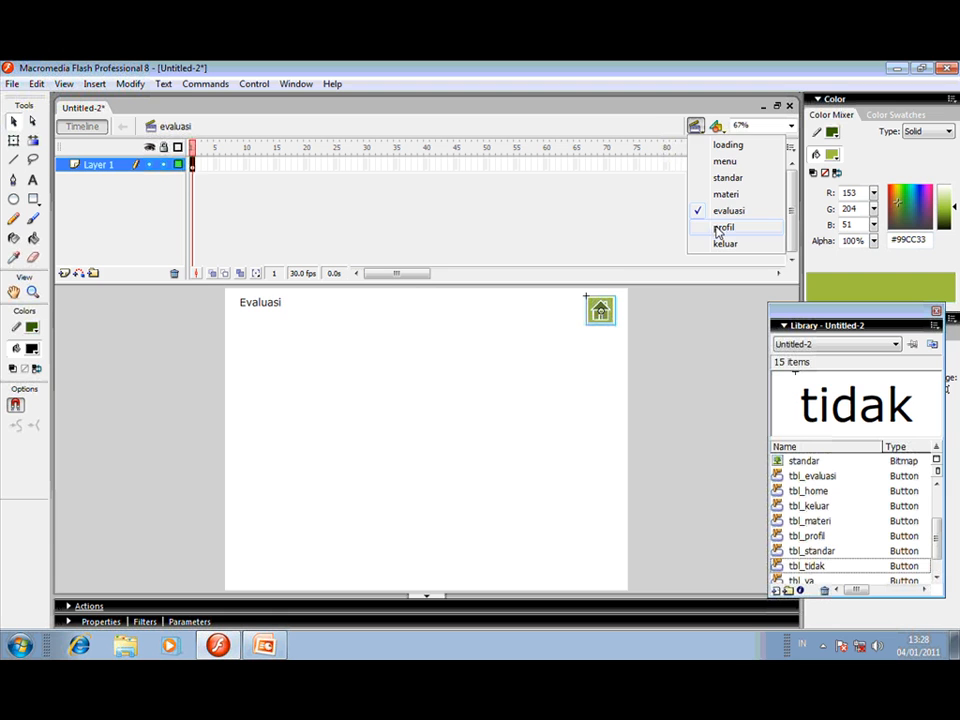
pyautogui.click(722, 228)
# Save the movie as a Flash 8 document named "kerangka multimedia" in the Documents library.
pyautogui.click(12, 84)
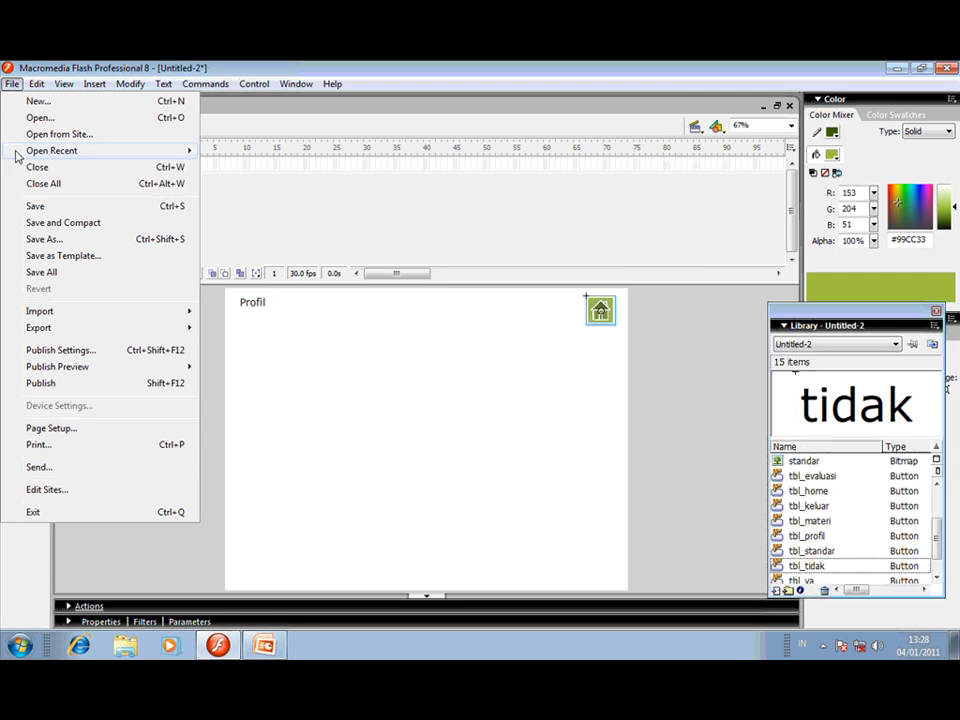
pyautogui.click(47, 210)
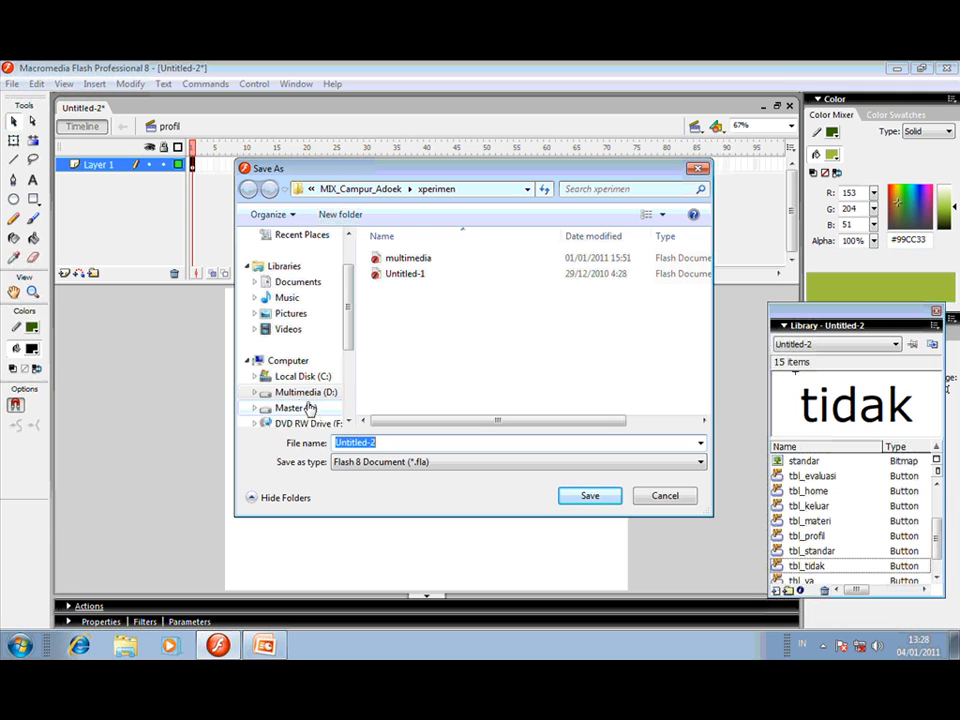
pyautogui.moveTo(410, 440); pyautogui.dragTo(318, 449)
pyautogui.write('kerangka')
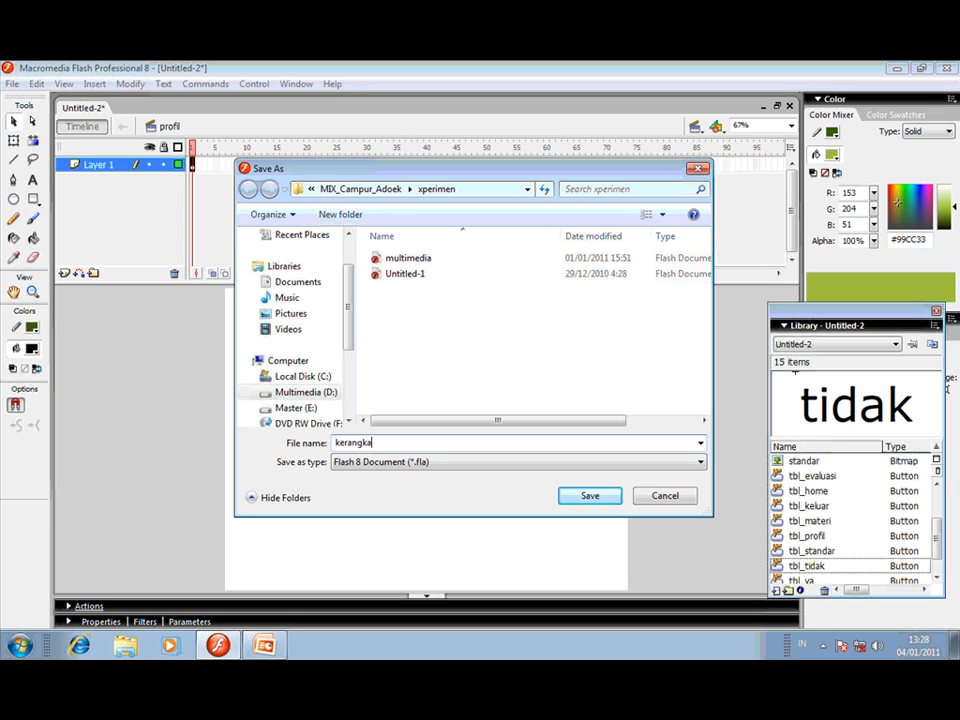
pyautogui.write('multimedia')
pyautogui.click(299, 282)
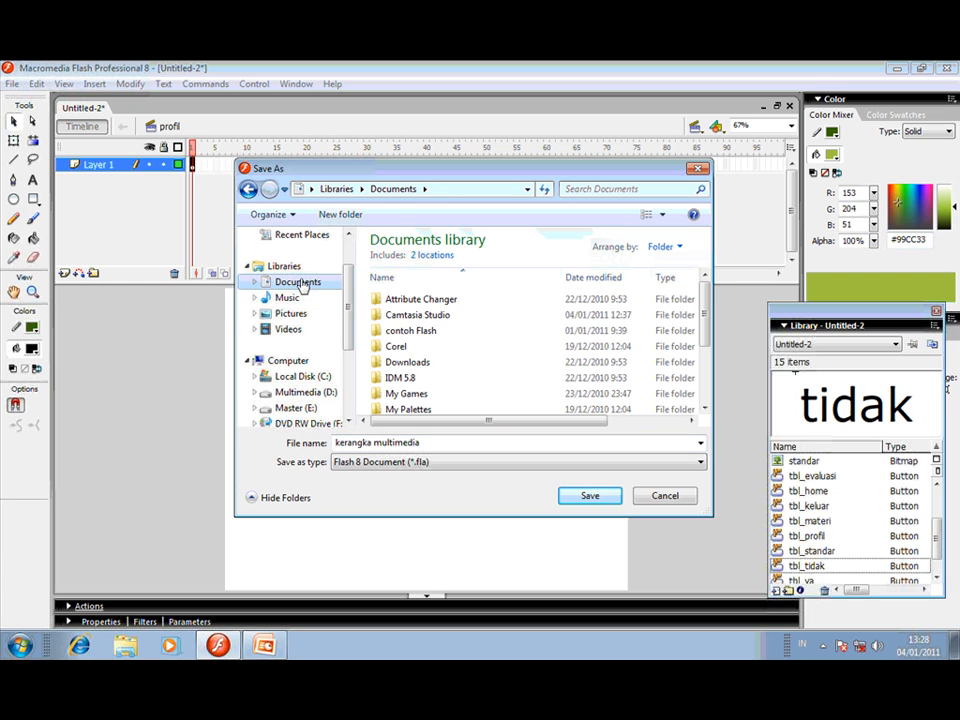
pyautogui.click(580, 497)
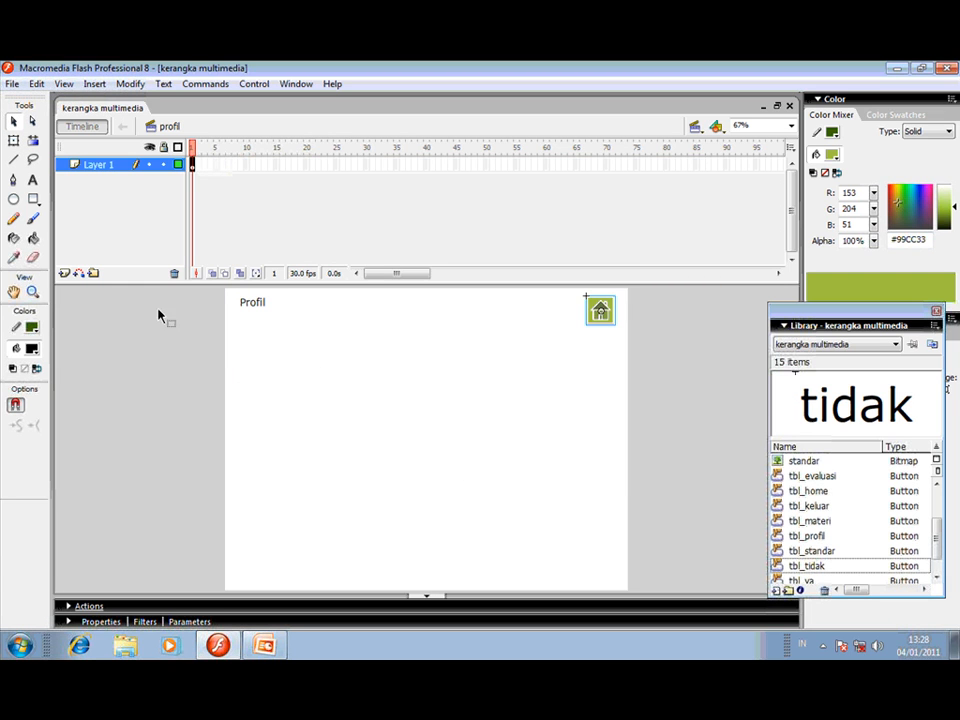
# Publish the movie as Flash (.swf) and Windows Projector (.exe) with the HTML format turned off, and accept the publish settings.
pyautogui.click(12, 86)
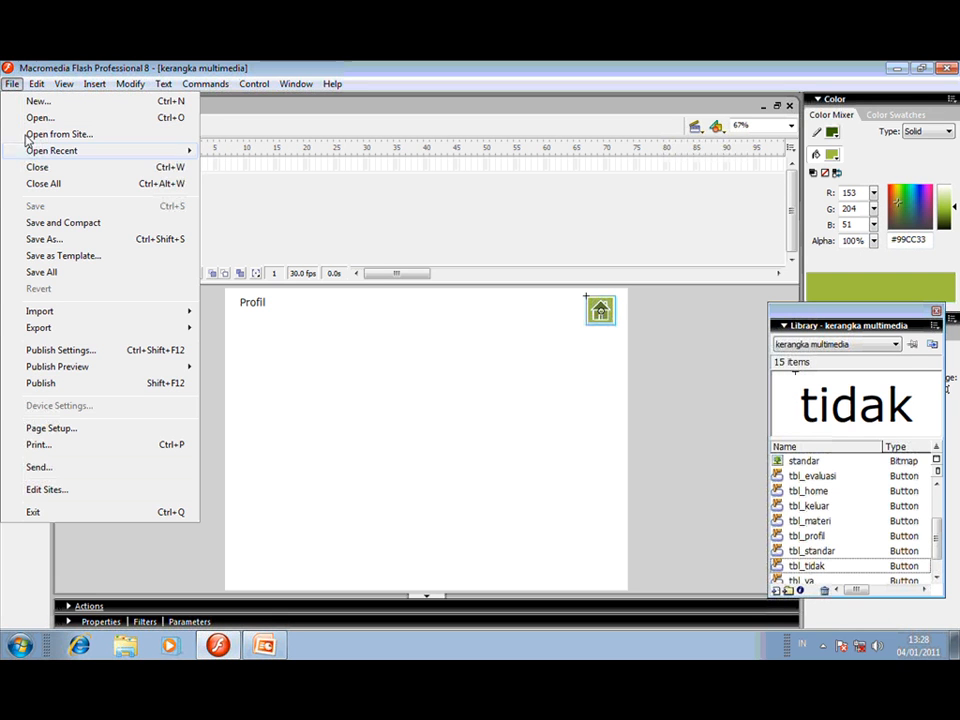
pyautogui.moveTo(56, 318)
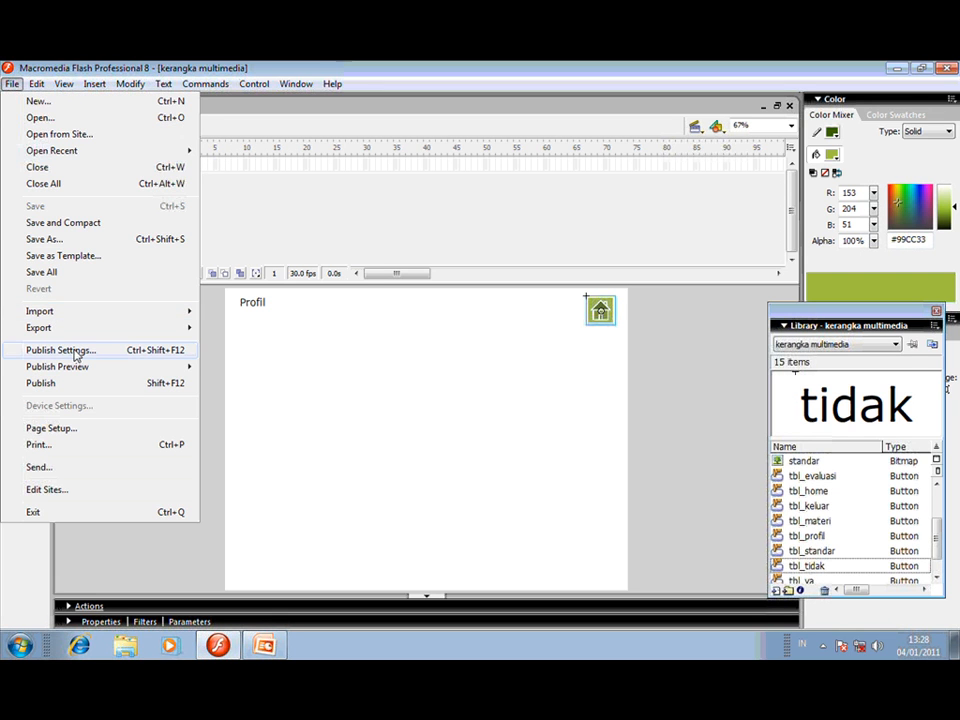
pyautogui.click(77, 352)
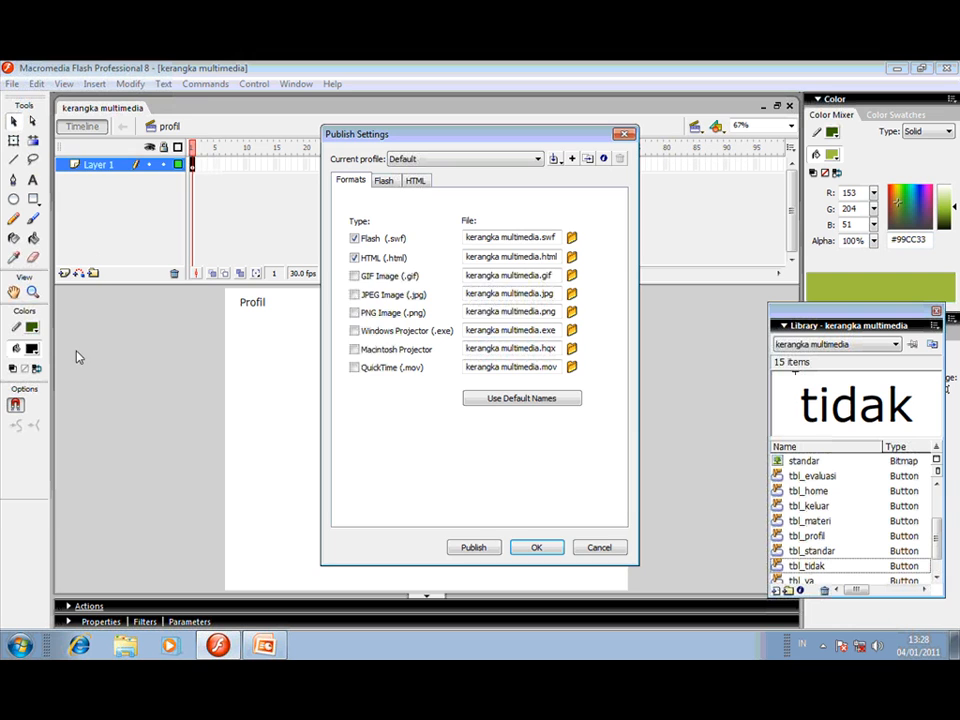
pyautogui.click(355, 258)
pyautogui.click(473, 548)
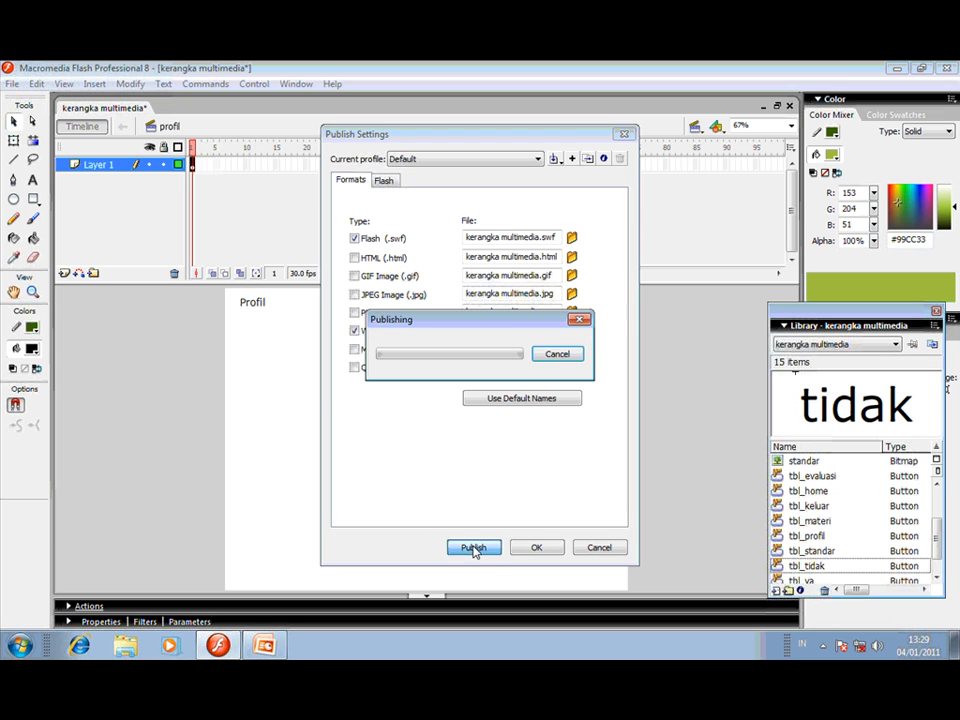
pyautogui.click(536, 548)
# Switch to Windows Explorer and run the published kerangka multimedia application from the Documents library.
pyautogui.click(126, 646)
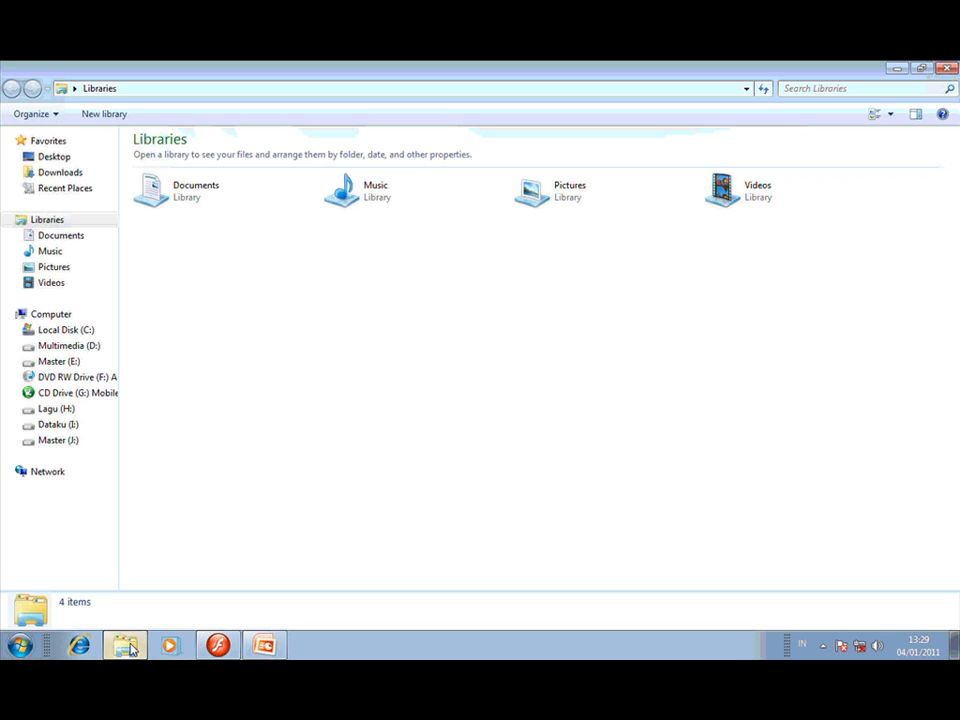
pyautogui.doubleClick(195, 203)
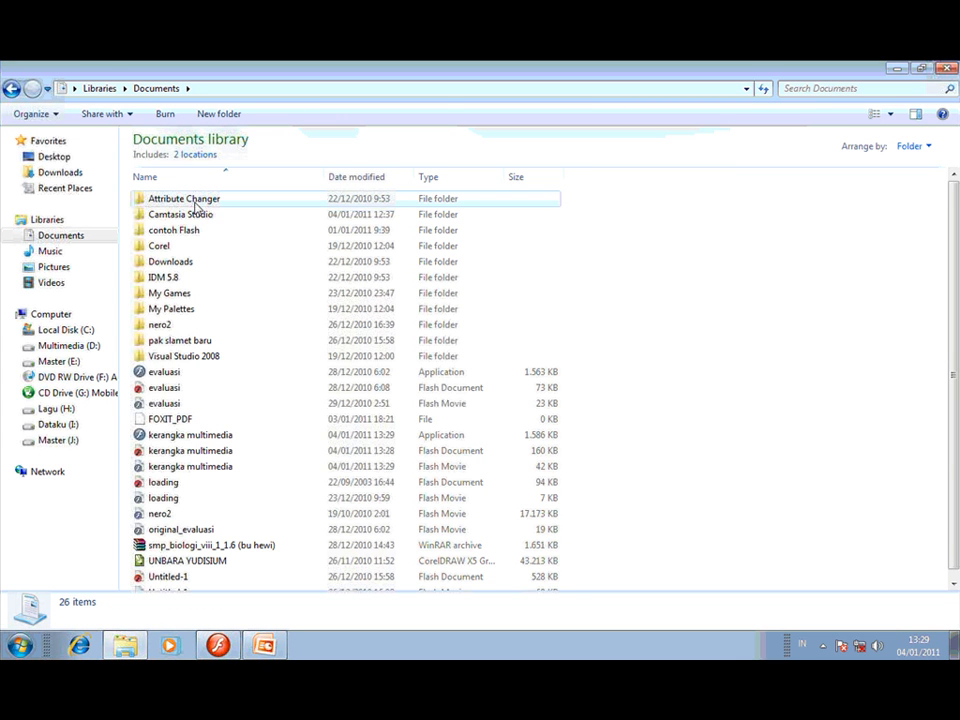
pyautogui.click(201, 438)
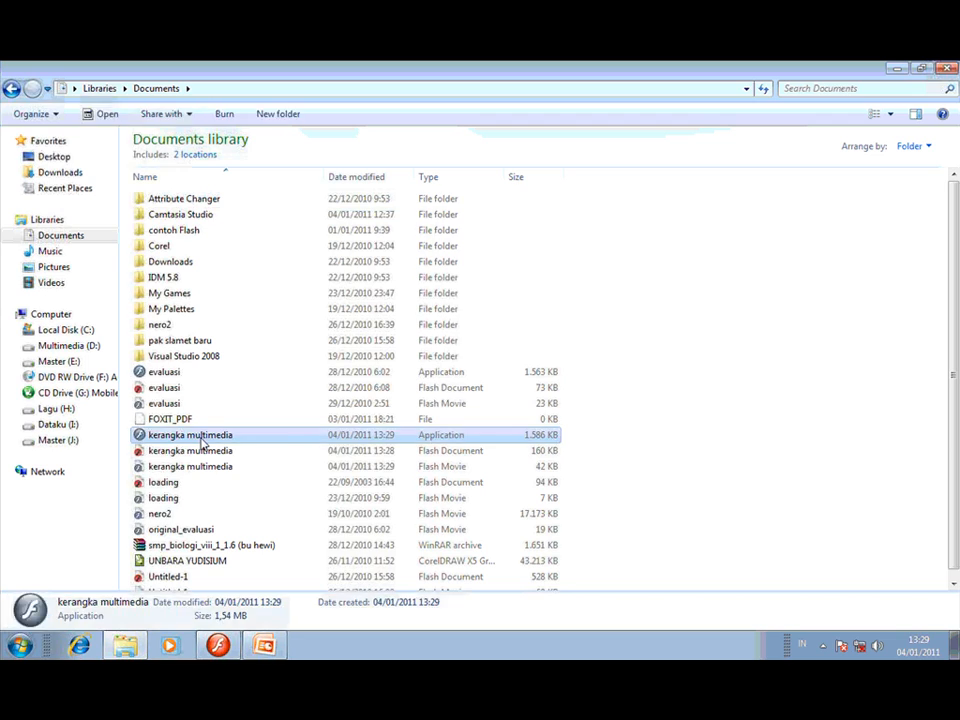
pyautogui.doubleClick(201, 438)
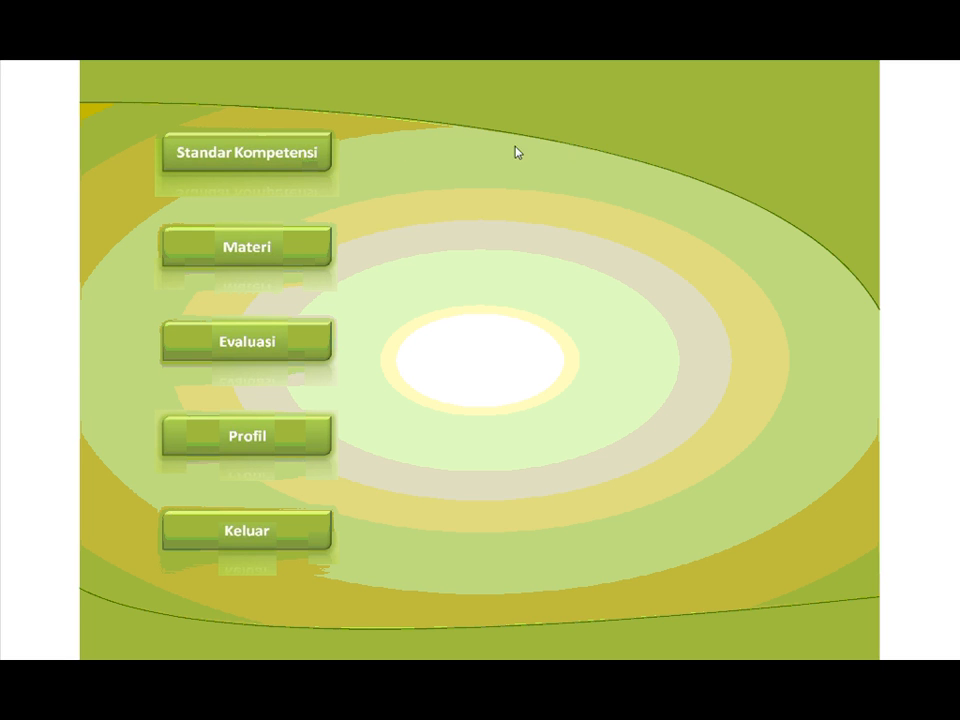
# Test the Standar Kompetensi, Materi, Evaluasi and Profil menu buttons, returning to the menu with the home button after each.
pyautogui.click(255, 155)
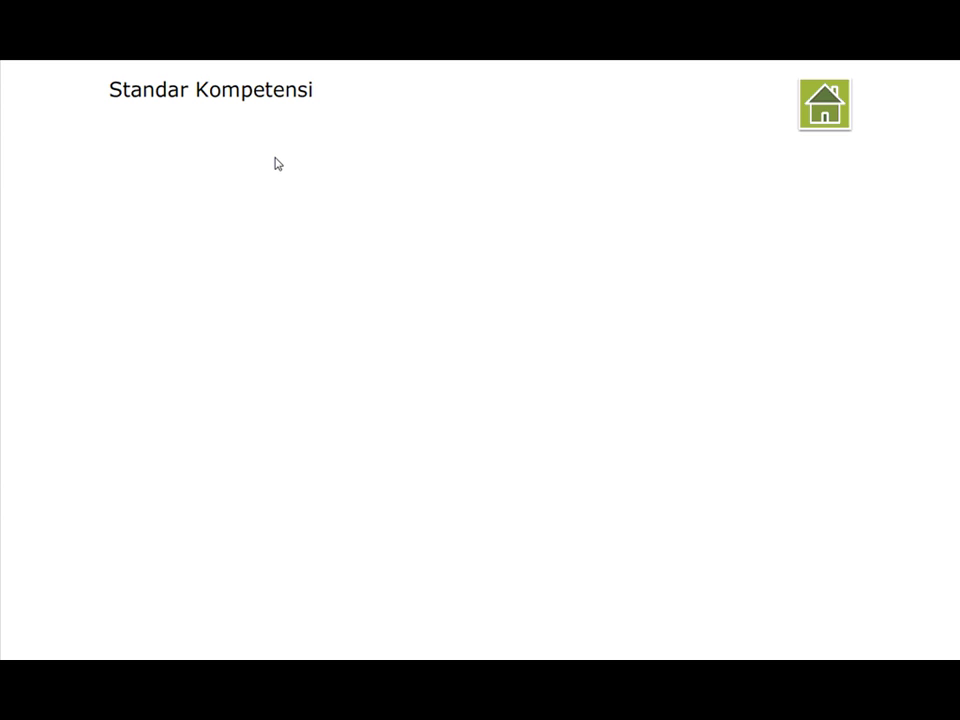
pyautogui.click(828, 116)
pyautogui.click(308, 257)
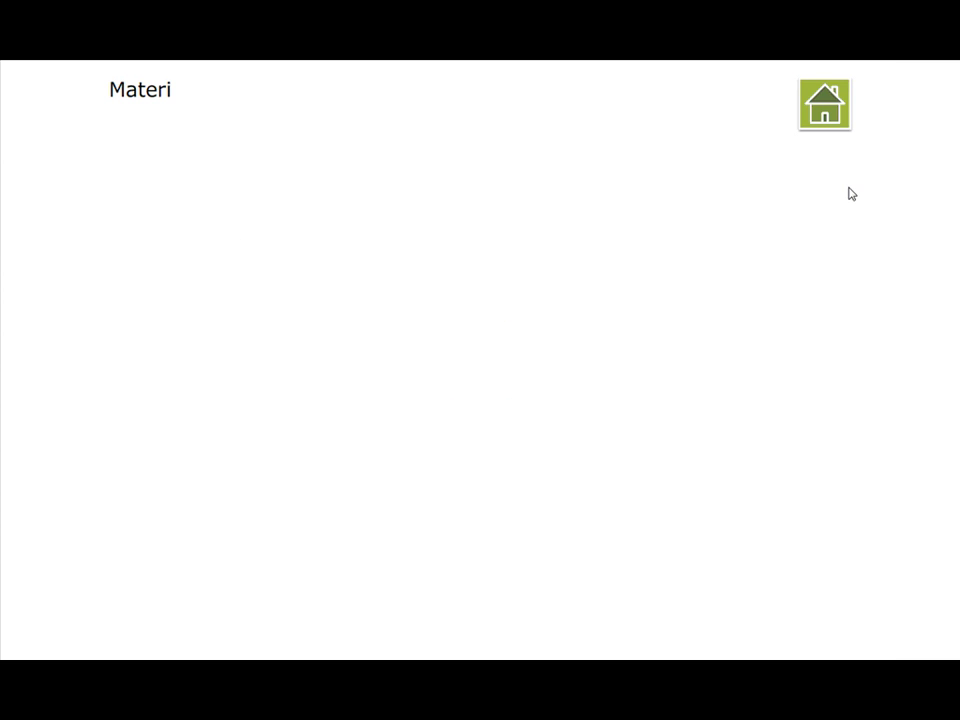
pyautogui.click(828, 120)
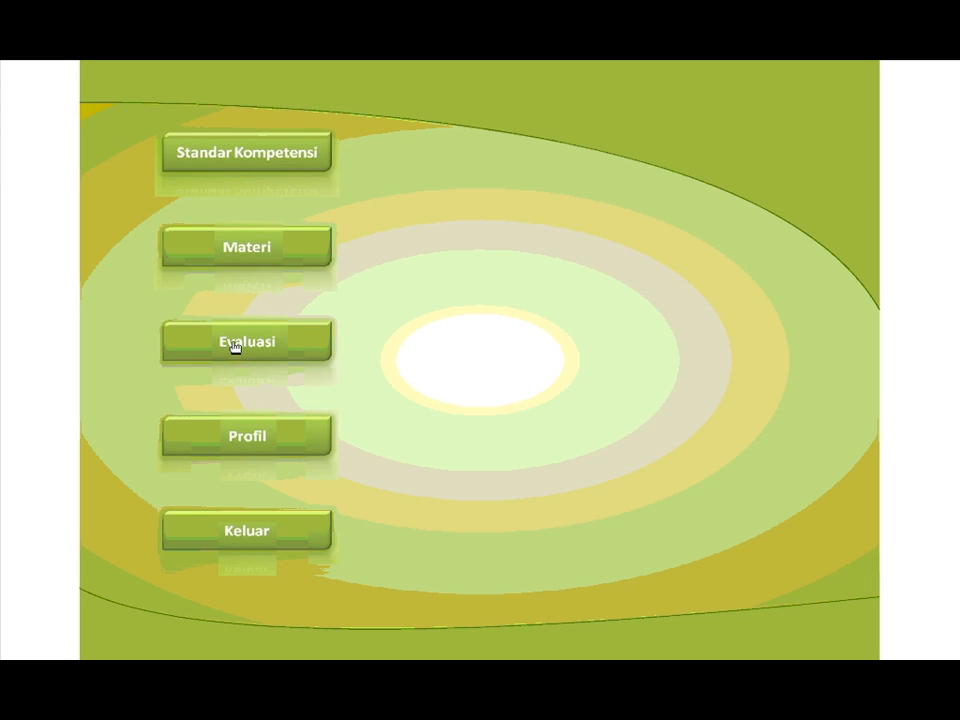
pyautogui.click(234, 343)
pyautogui.click(828, 114)
pyautogui.click(225, 438)
pyautogui.click(826, 118)
# Test quitting the application through Keluar with the answer ya, and close the Explorer window.
pyautogui.click(268, 531)
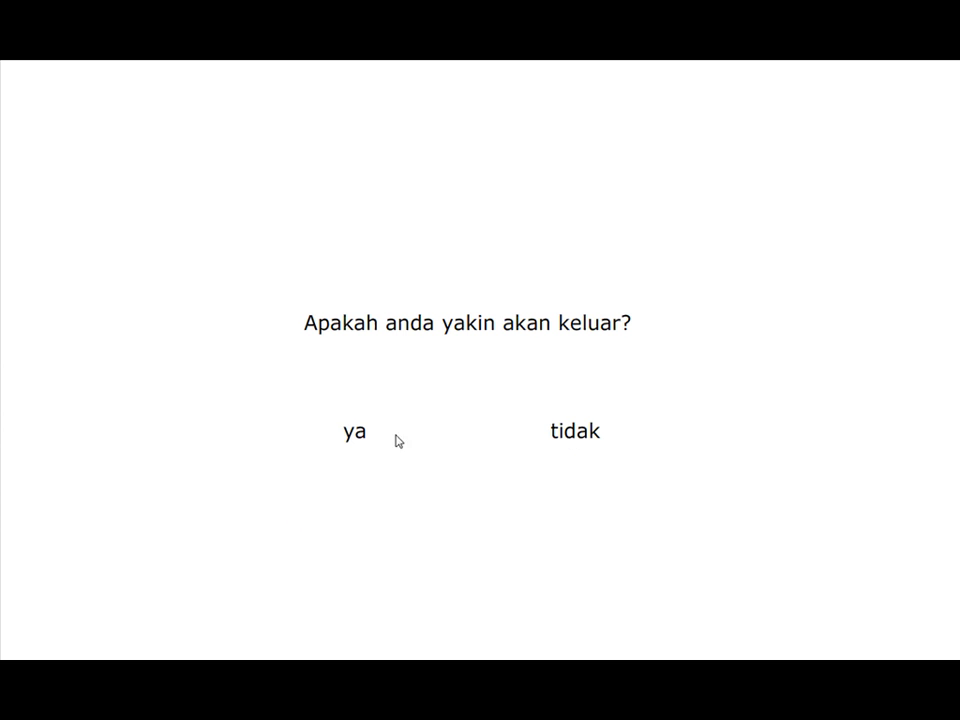
pyautogui.click(358, 433)
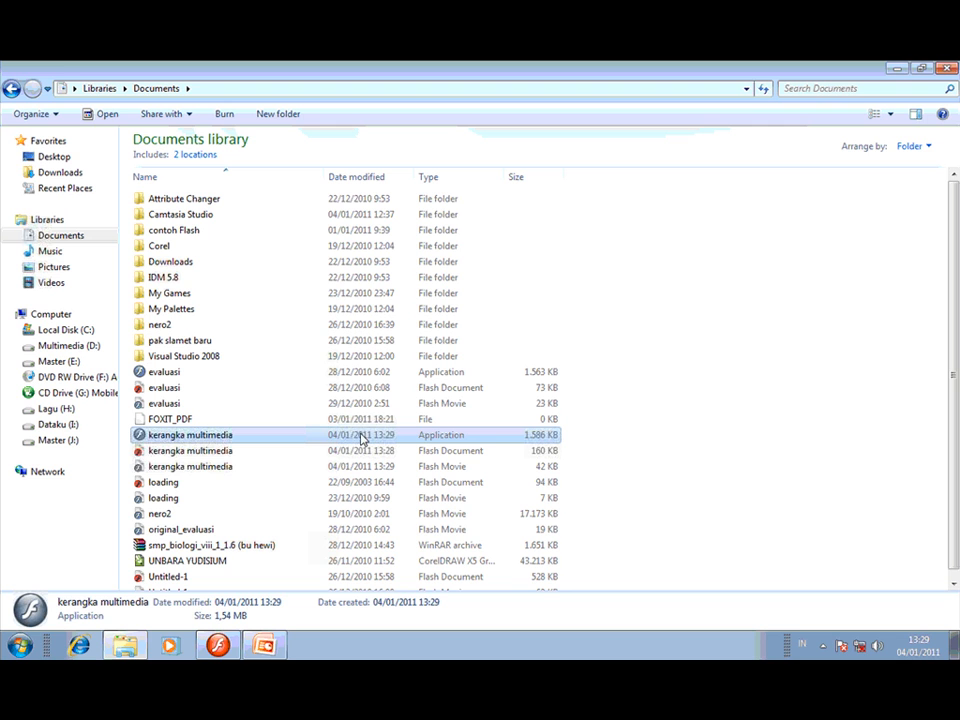
pyautogui.click(948, 69)
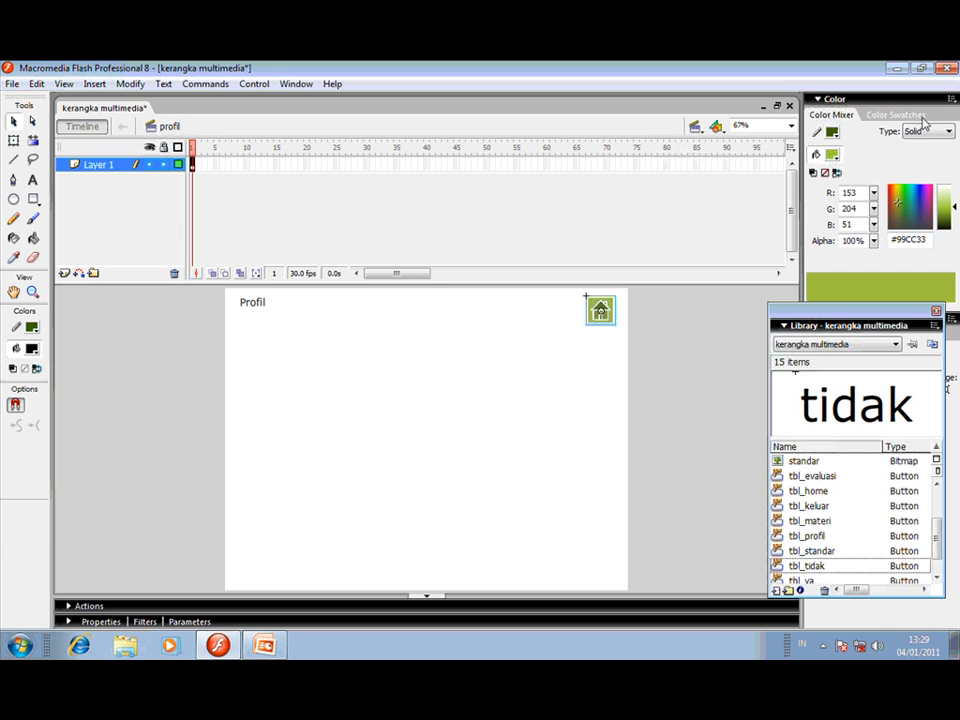